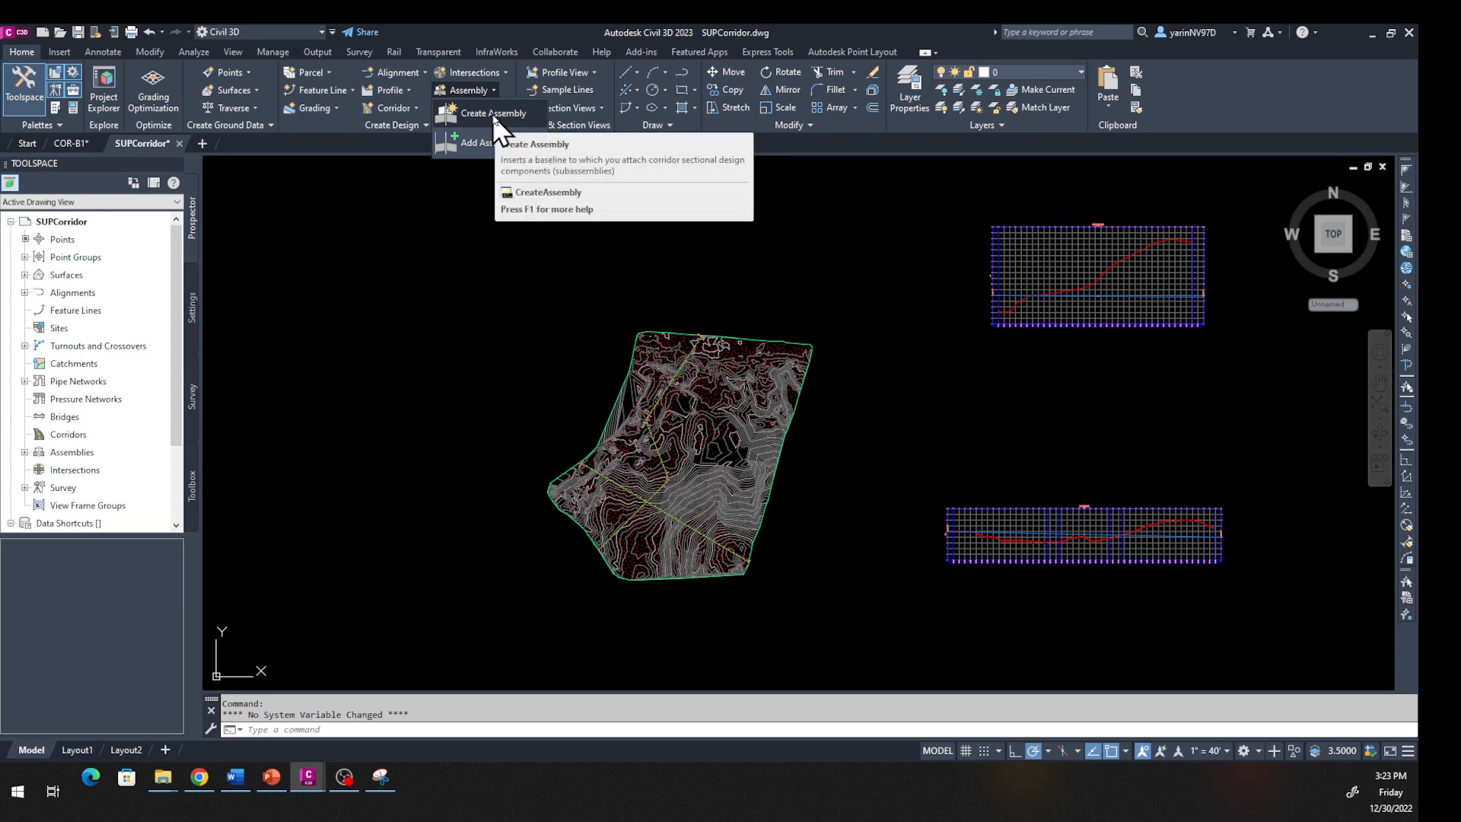
Start creating a new assembly and name it Robinson Rd
click(492, 114)
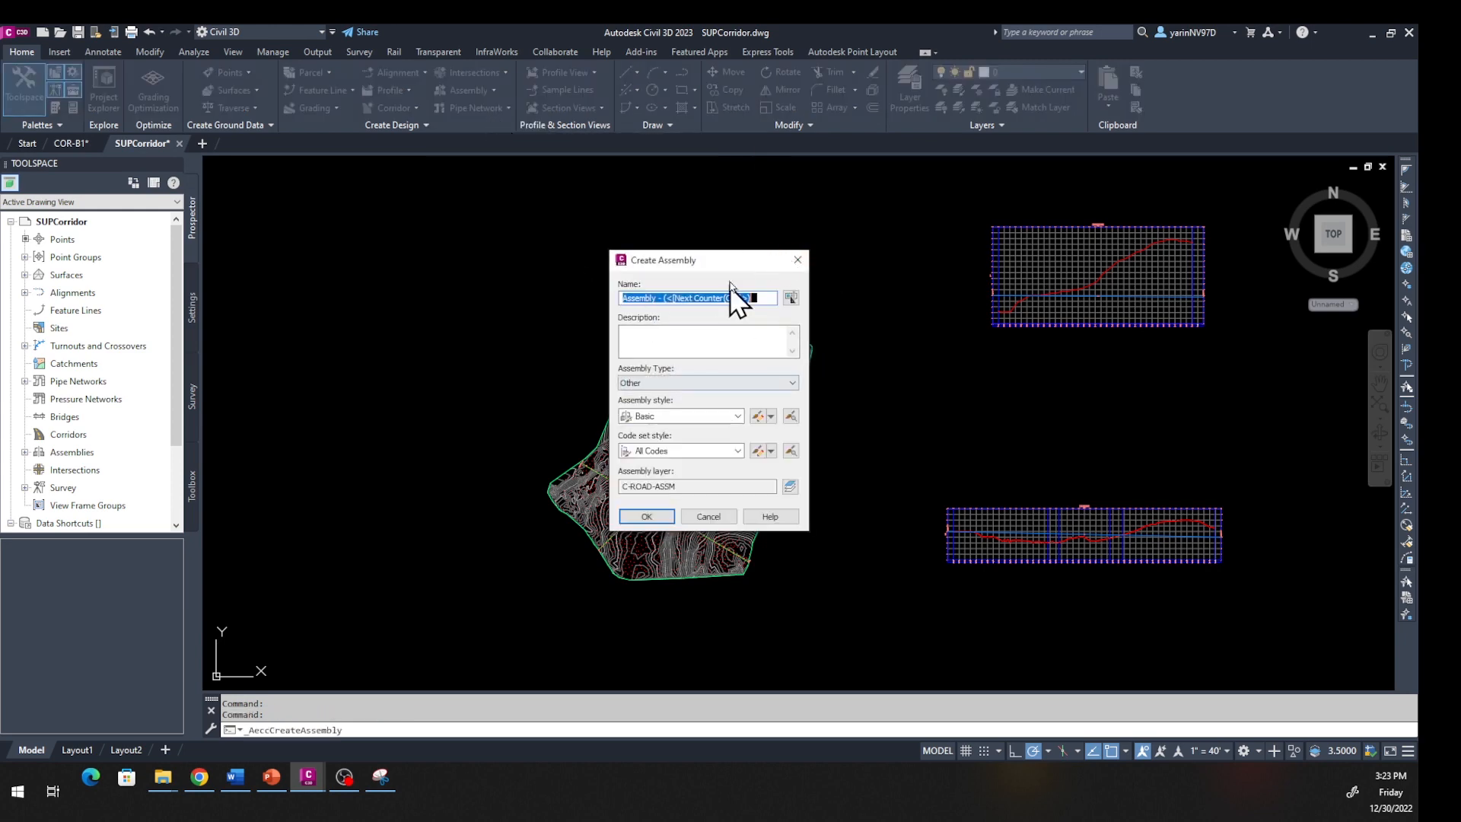
drag(735, 260, 866, 247)
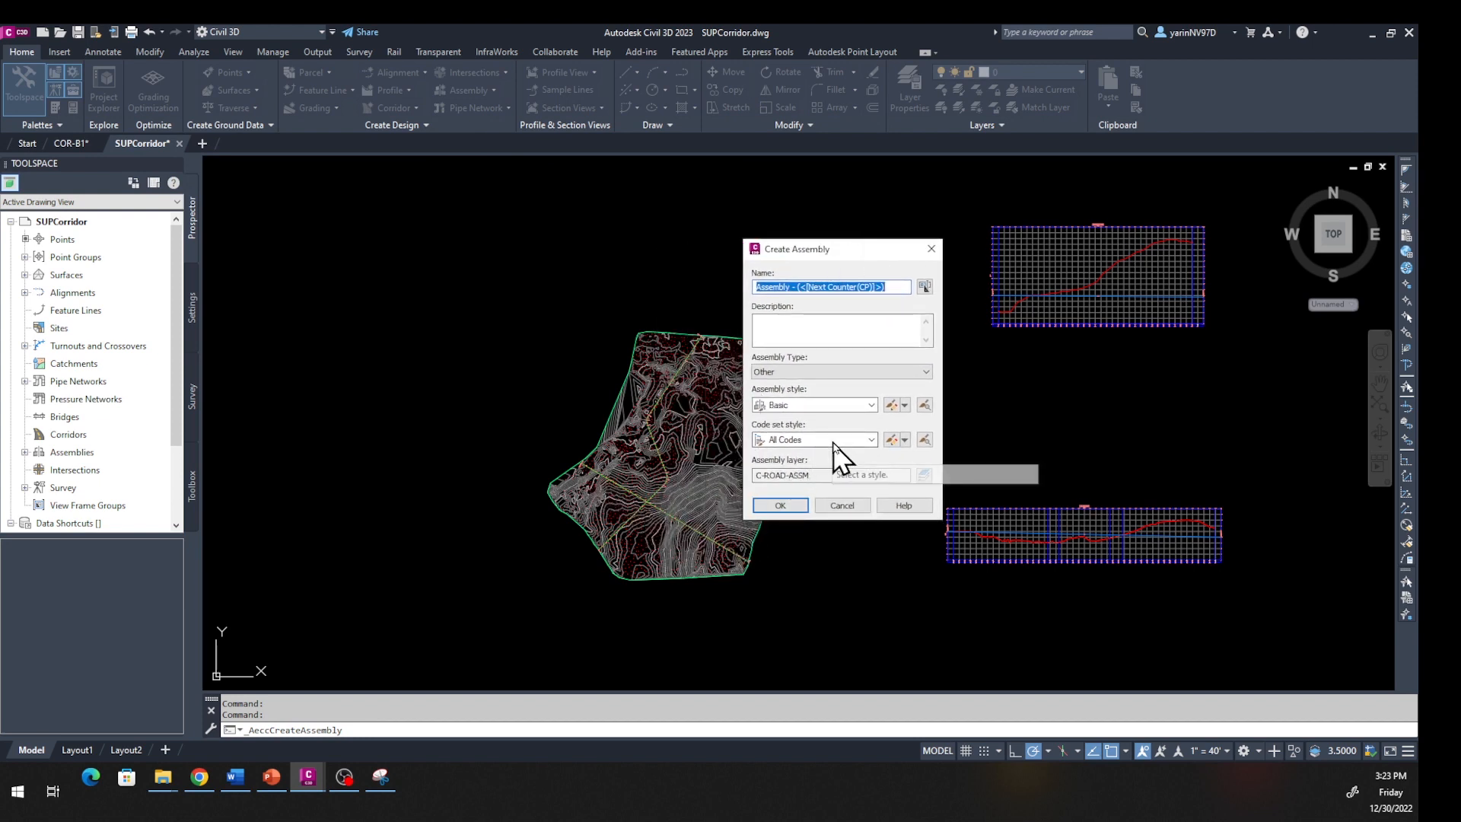
text(Rob)
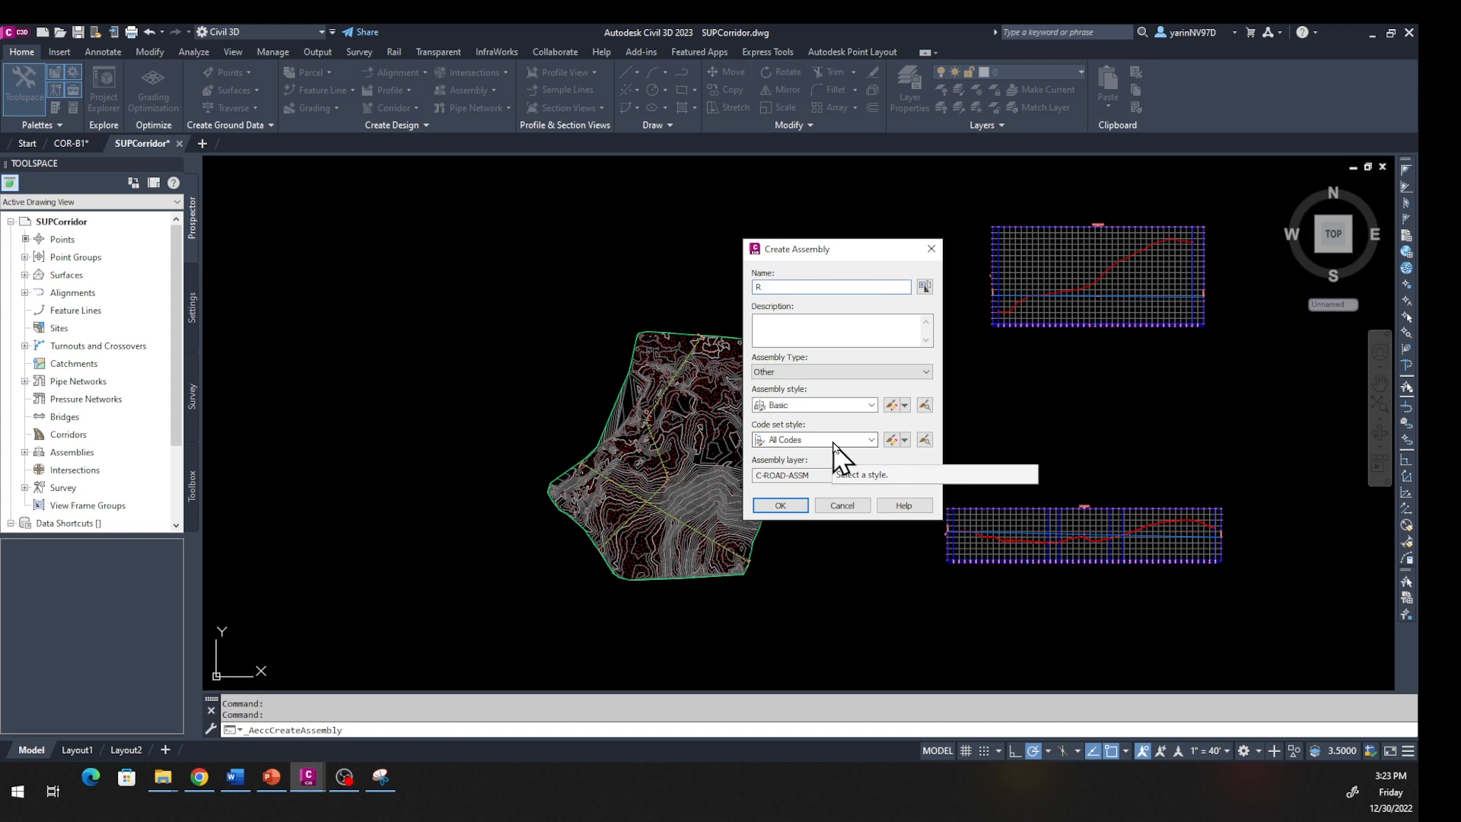
text(inso)
text(n)
text( ful)
key(BackSpace)
key(BackSpace)
text(Rd)
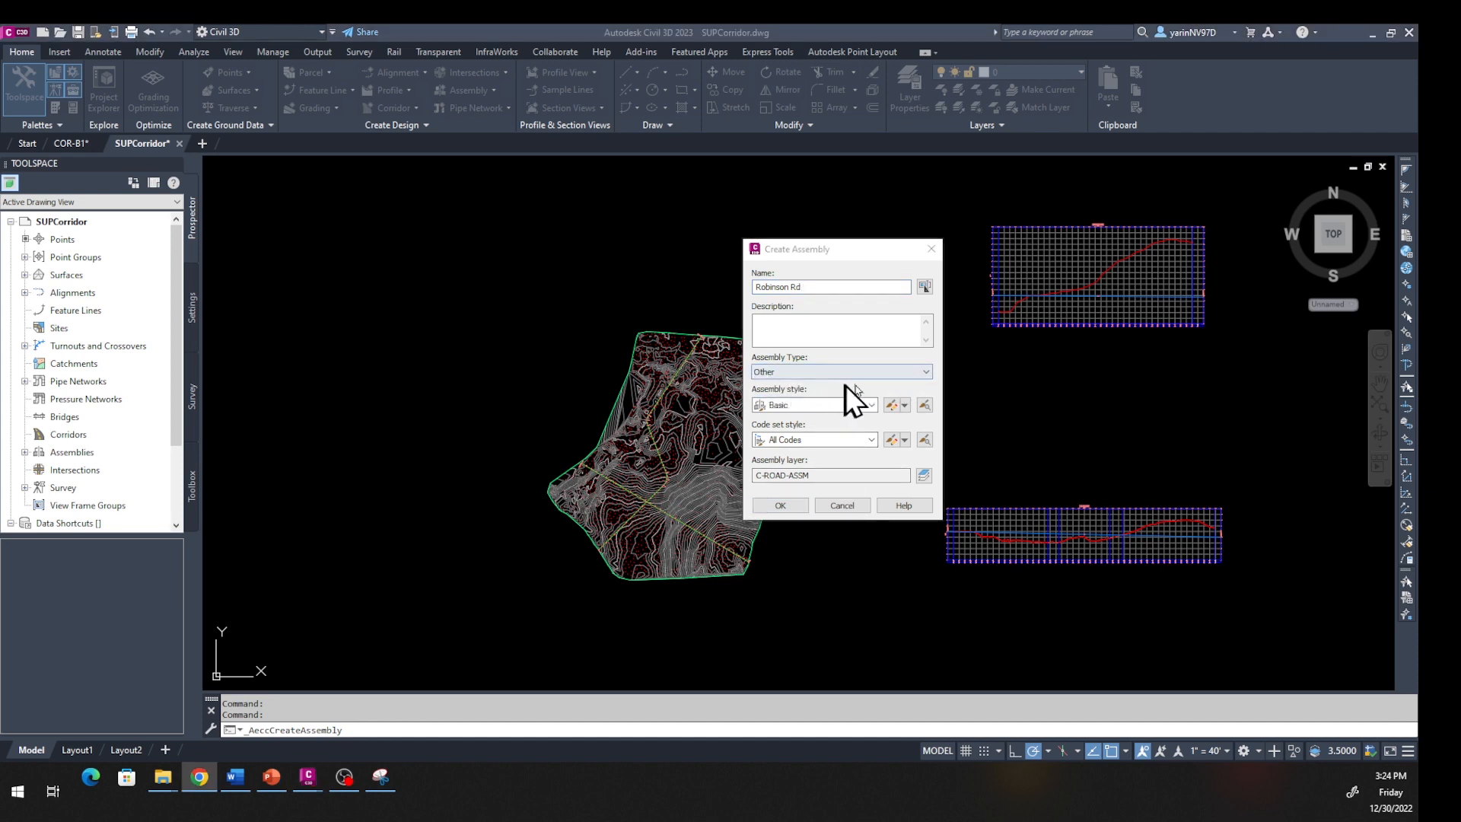
Set the assembly type to Undivided Crowned Road and place its baseline in the empty area between the surface and the profile views
click(929, 374)
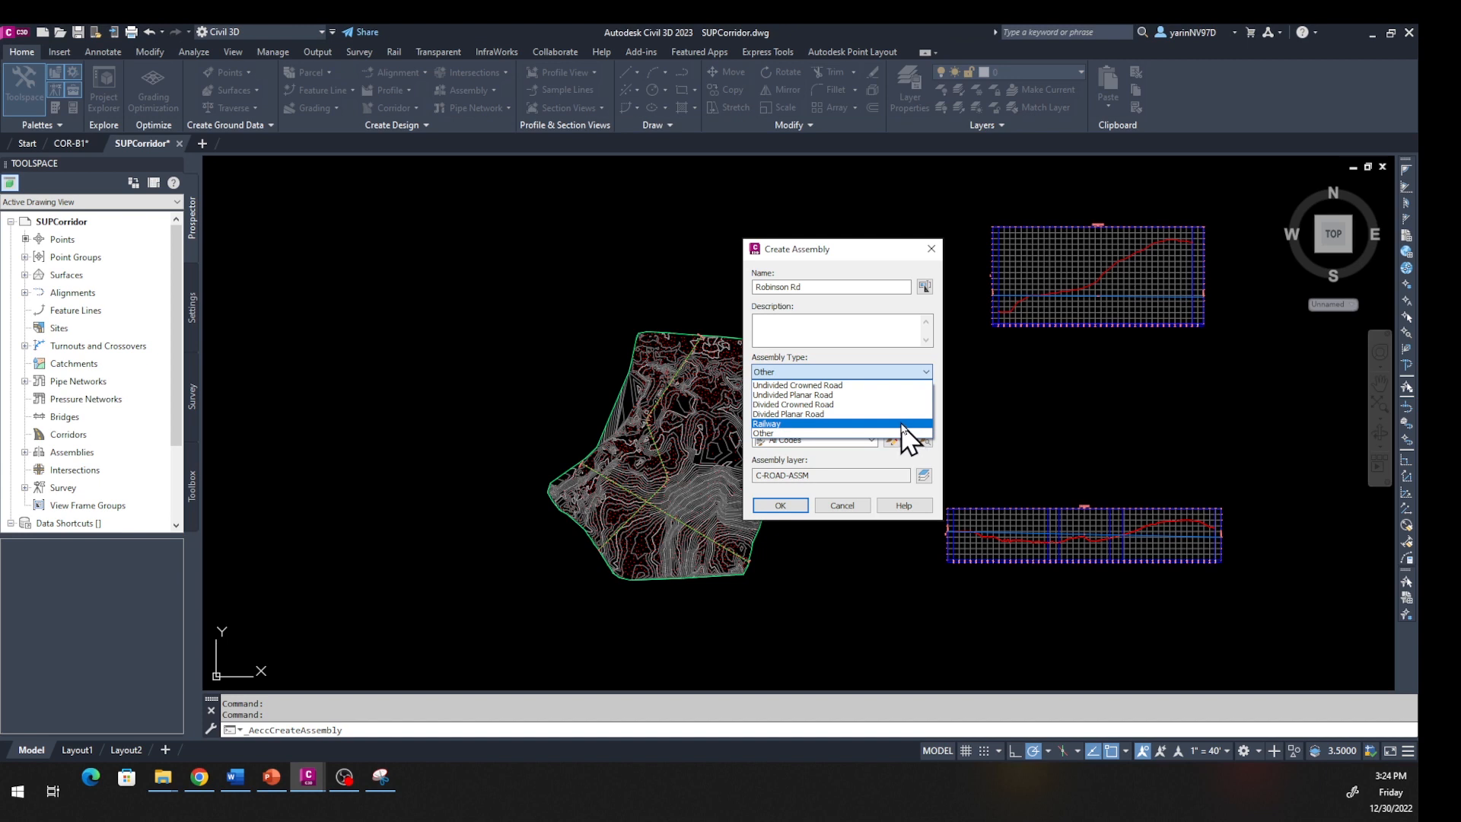
click(820, 386)
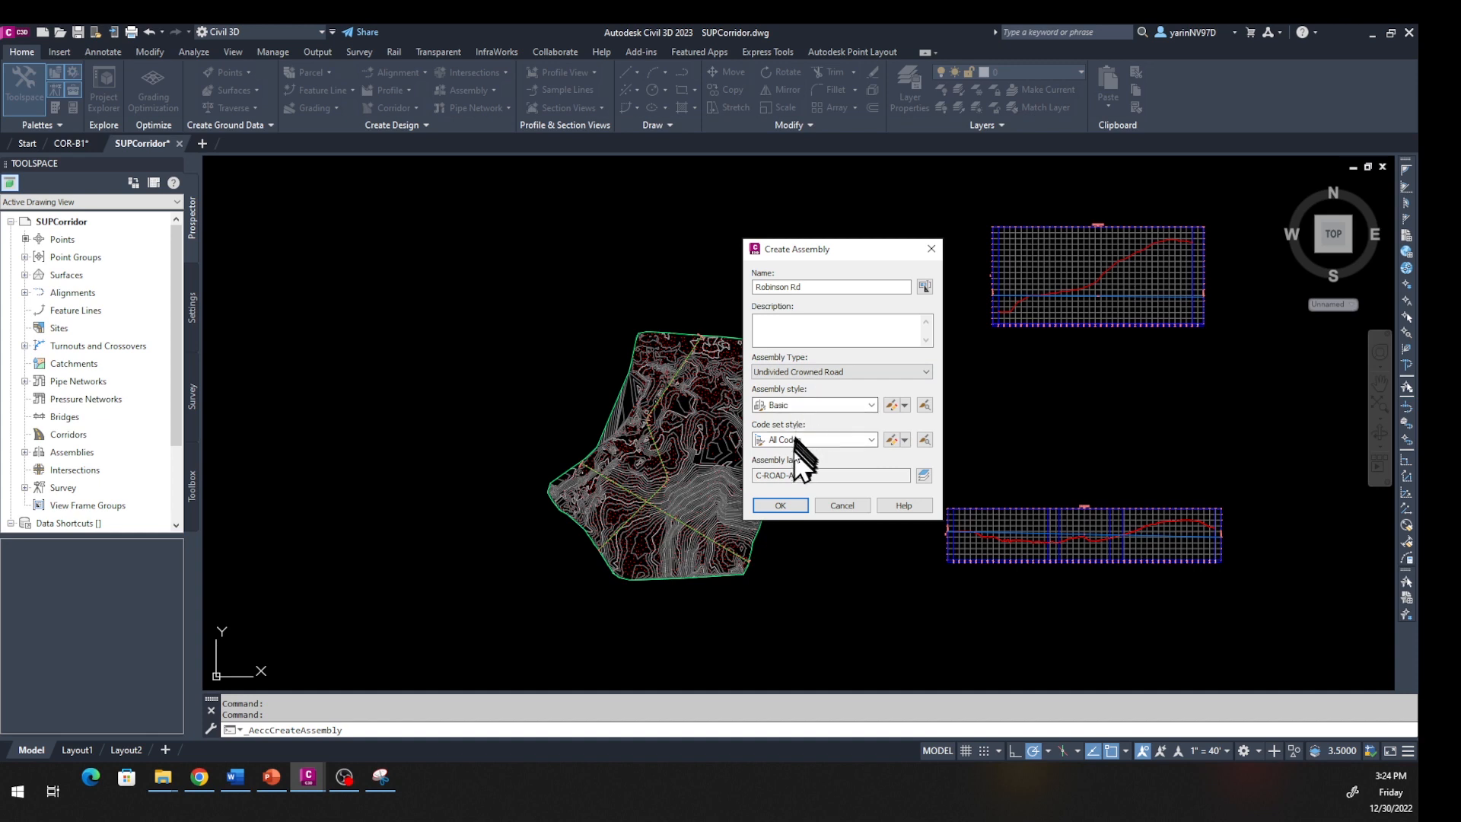
click(781, 506)
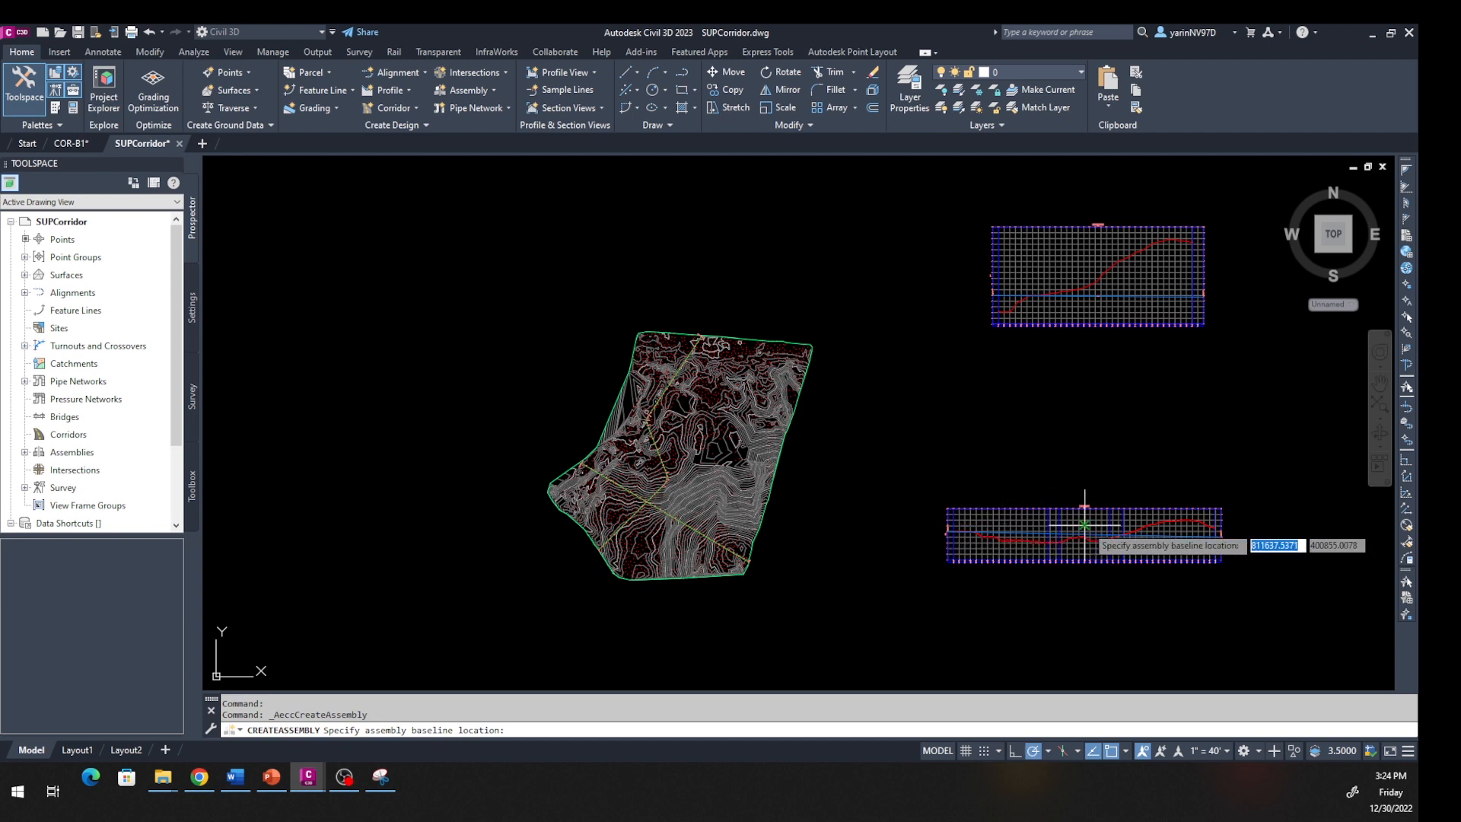
click(840, 533)
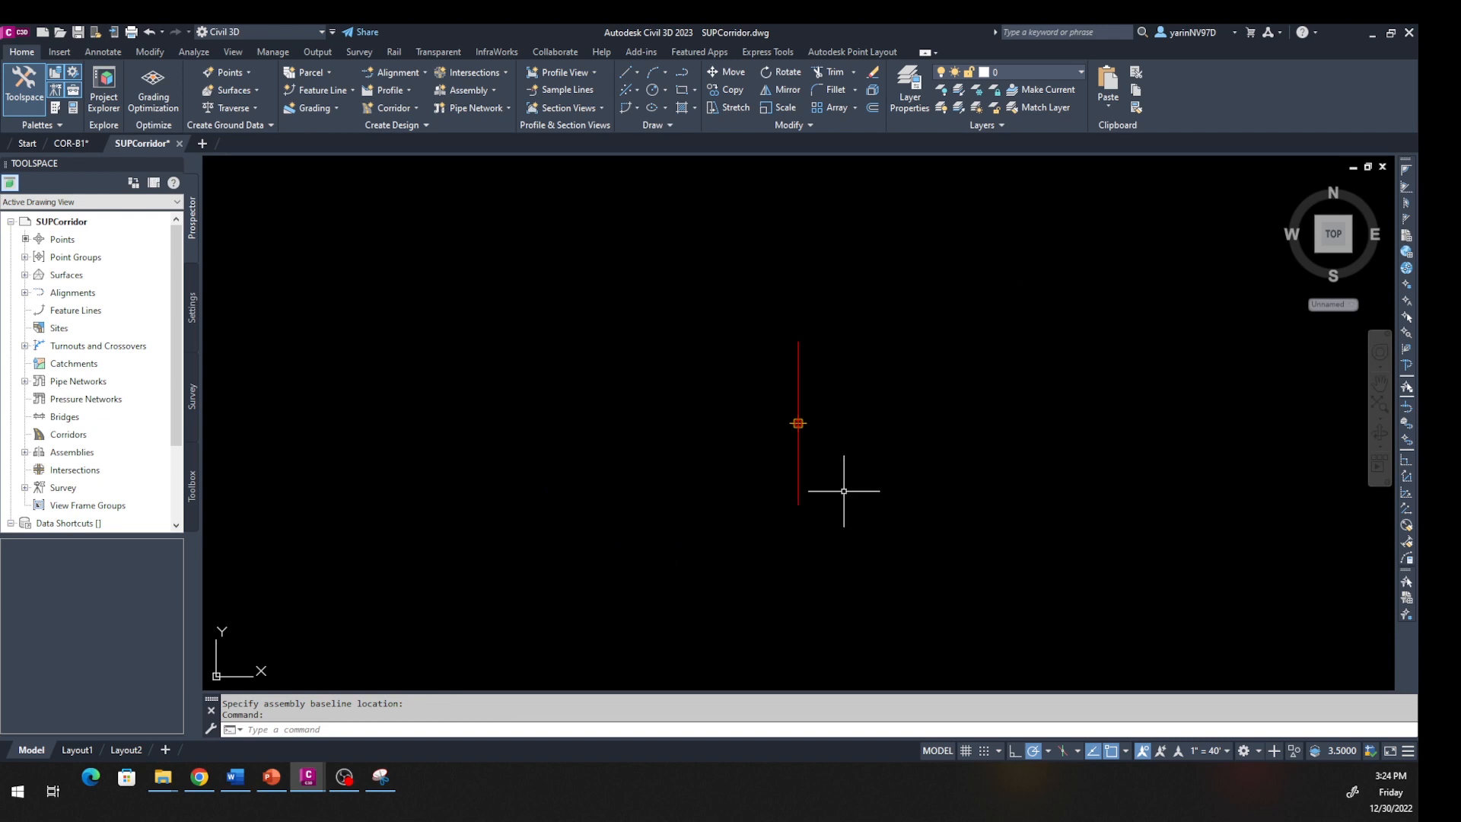
Examine where the new assembly baseline sits relative to the surface and profile views, and find it again up close
scroll(843, 430, down, 8)
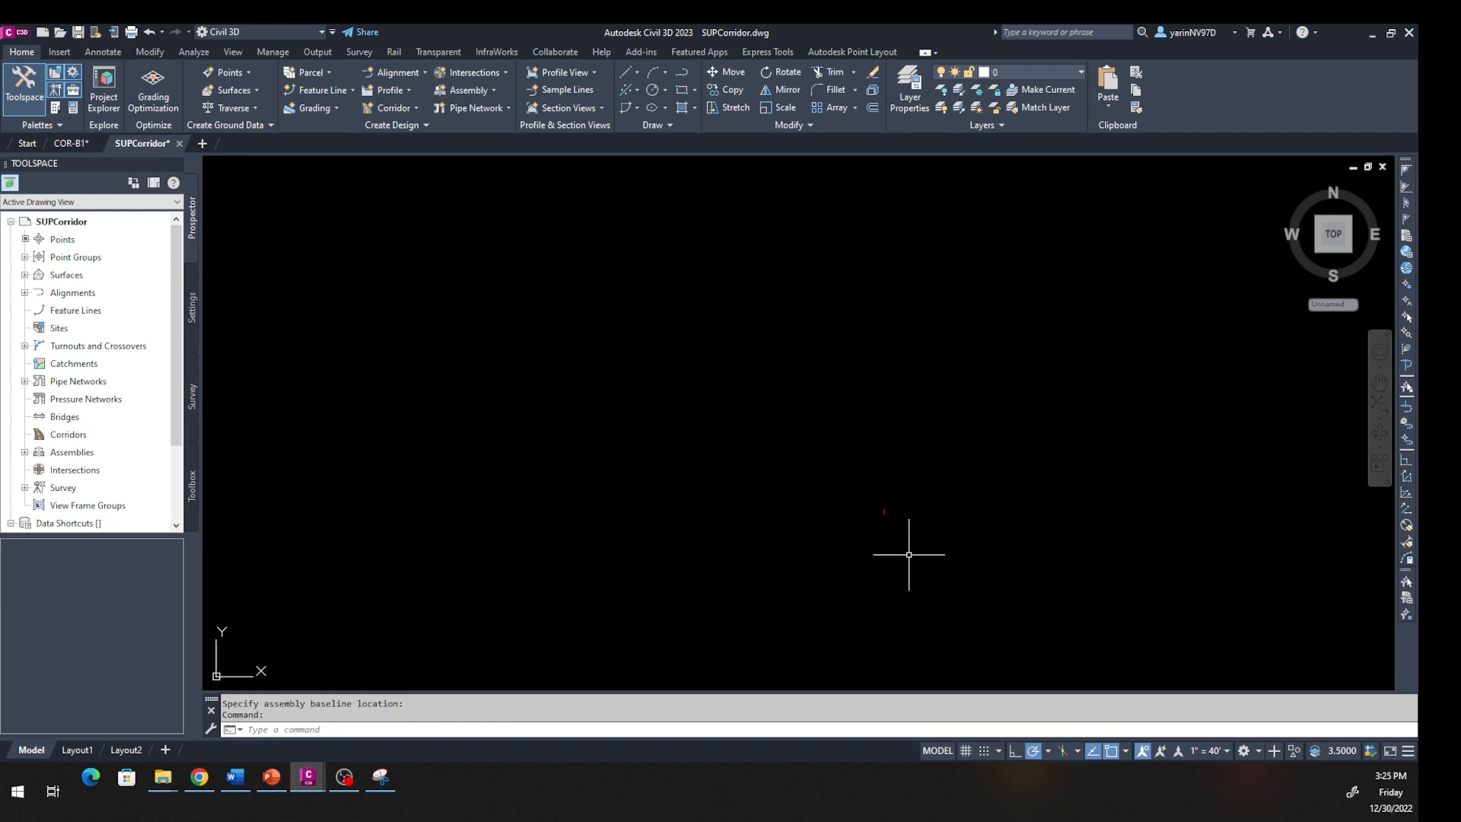
scroll(914, 560, down, 5)
scroll(917, 560, down, 3)
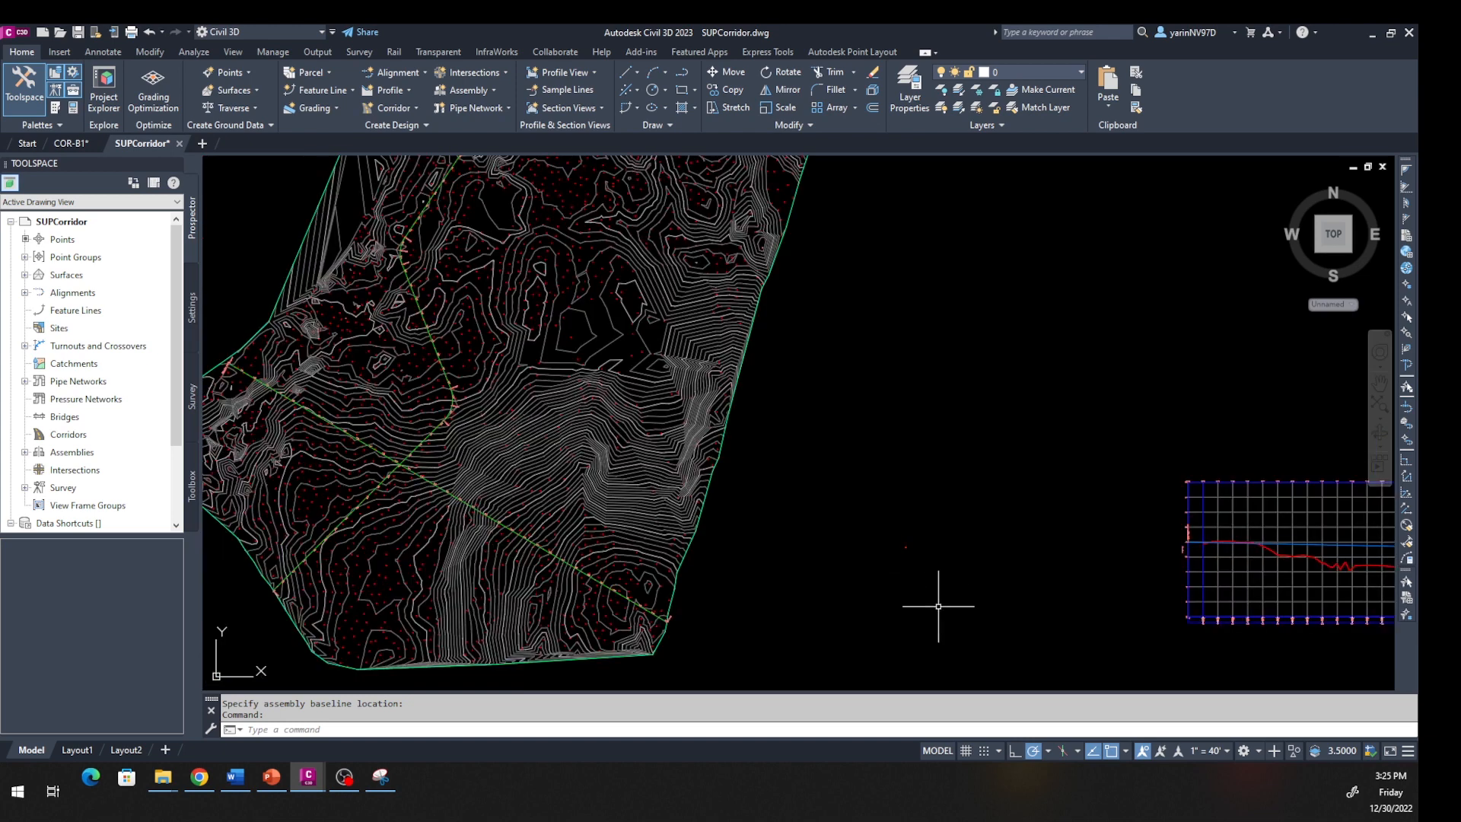
scroll(941, 597, down, 3)
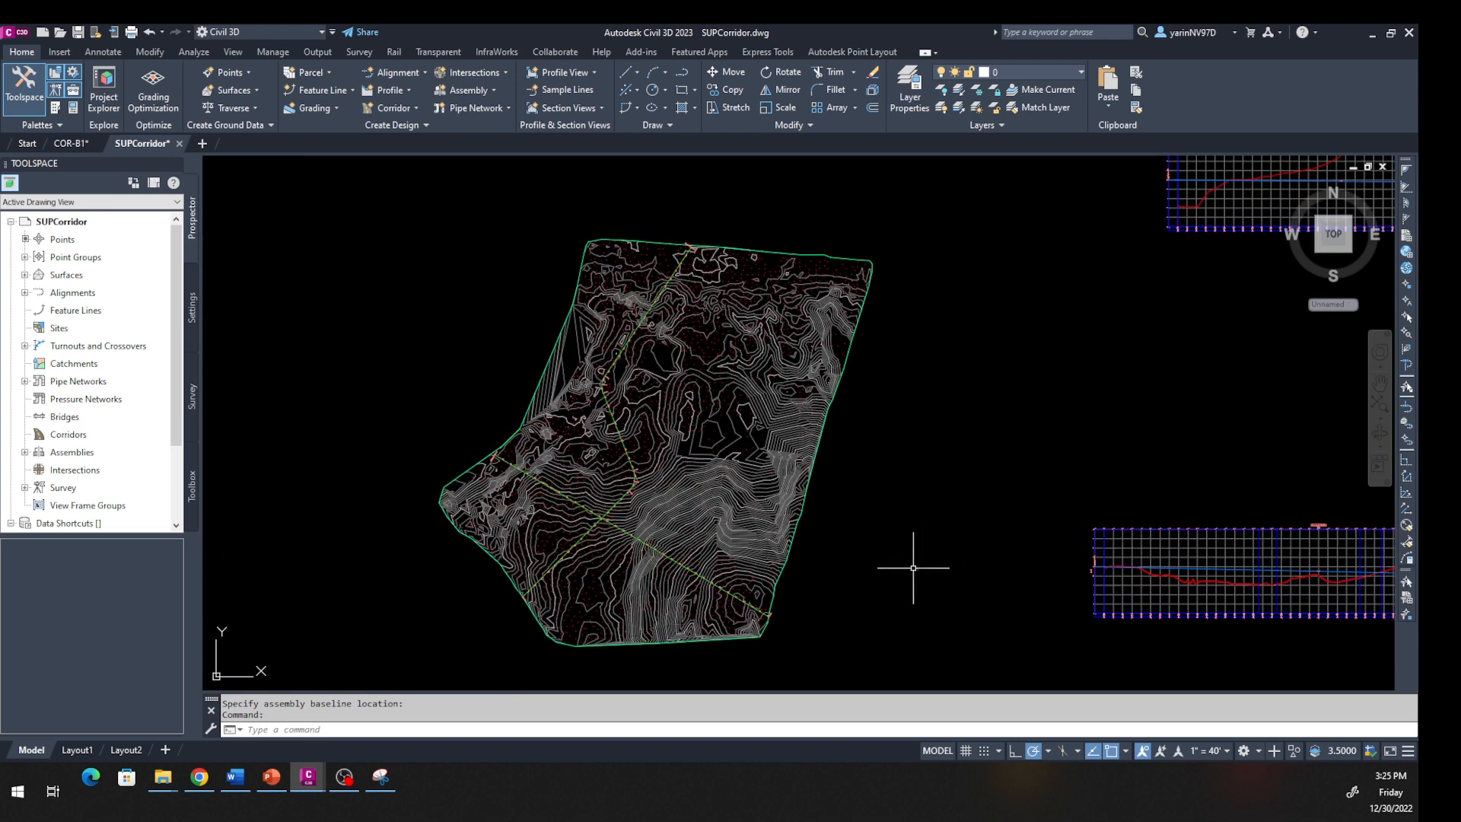
scroll(910, 561, up, 5)
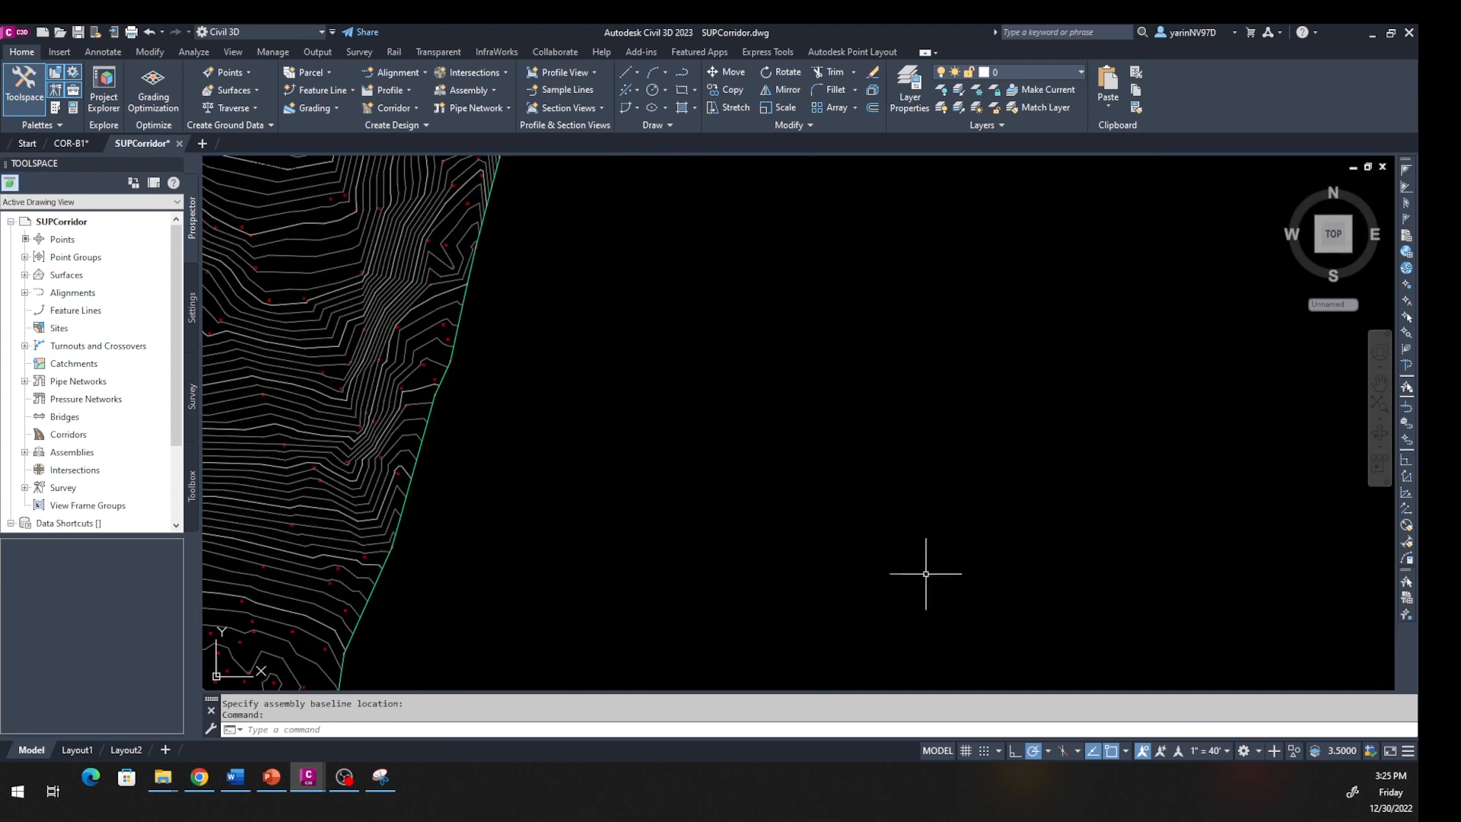
middle_drag(948, 651, 942, 475)
scroll(939, 491, up, 6)
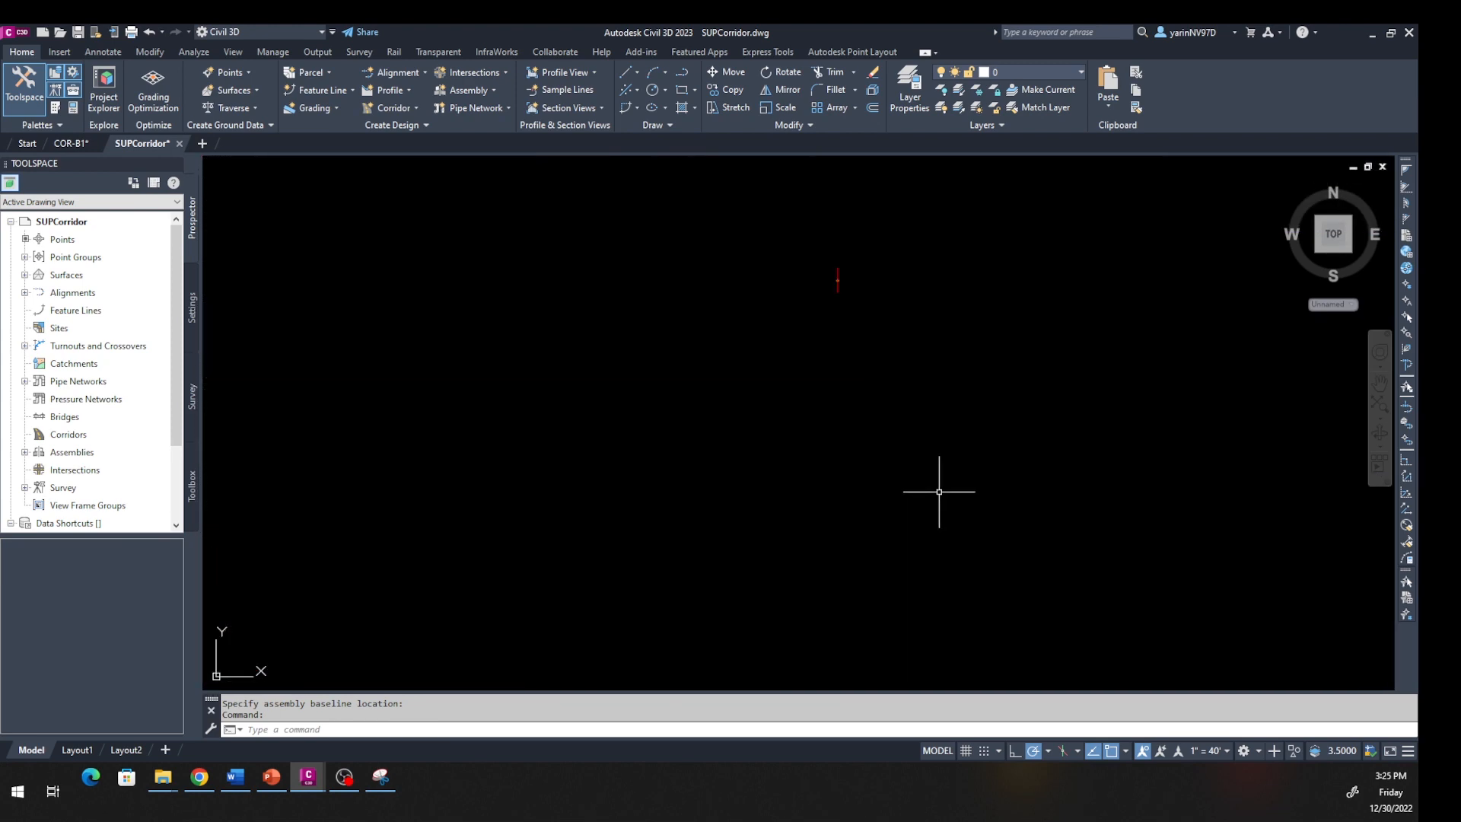
middle_drag(883, 369, 898, 531)
scroll(864, 437, up, 8)
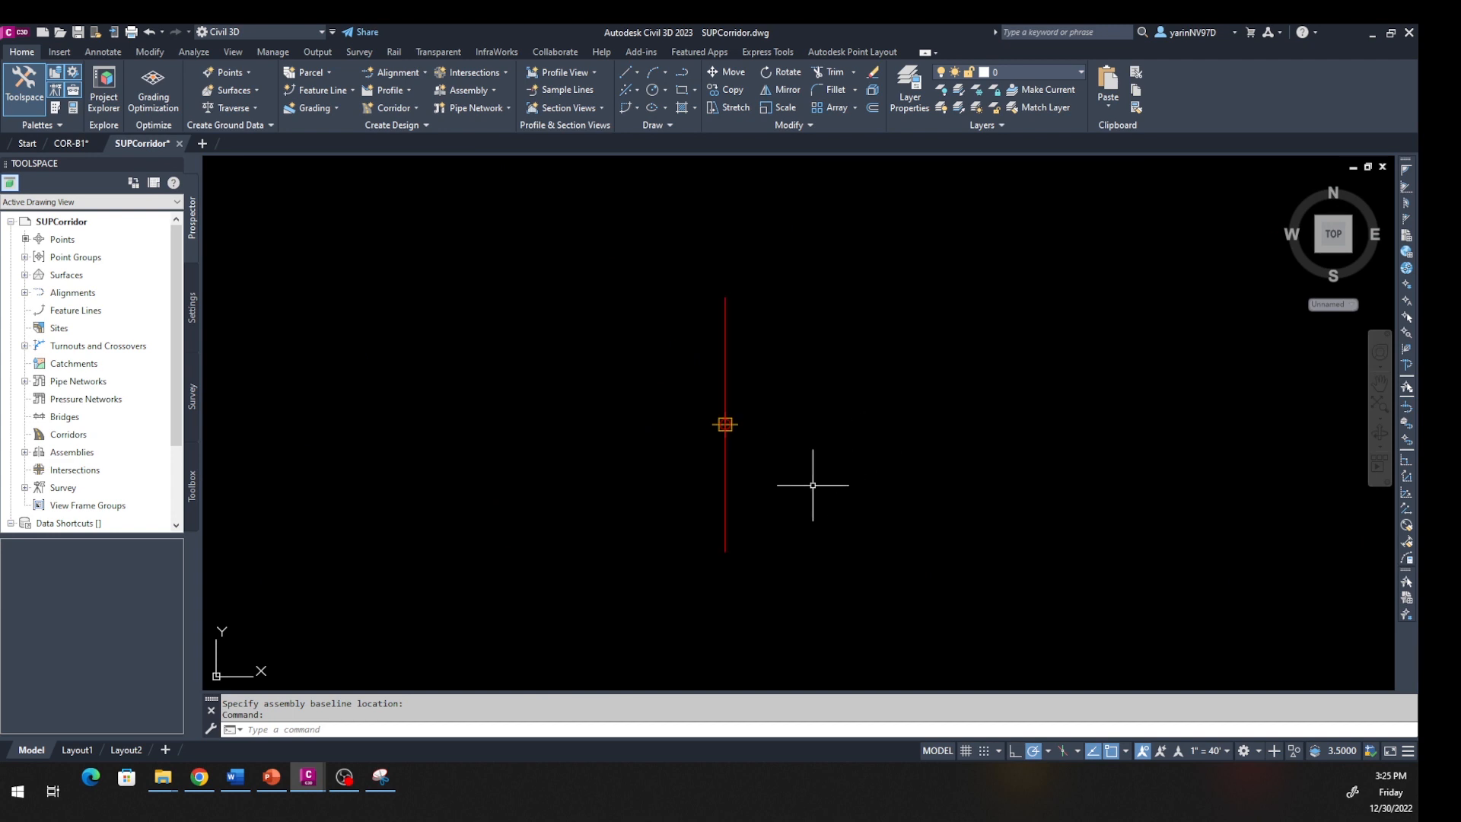
middle_drag(812, 482, 893, 475)
scroll(893, 474, up, 2)
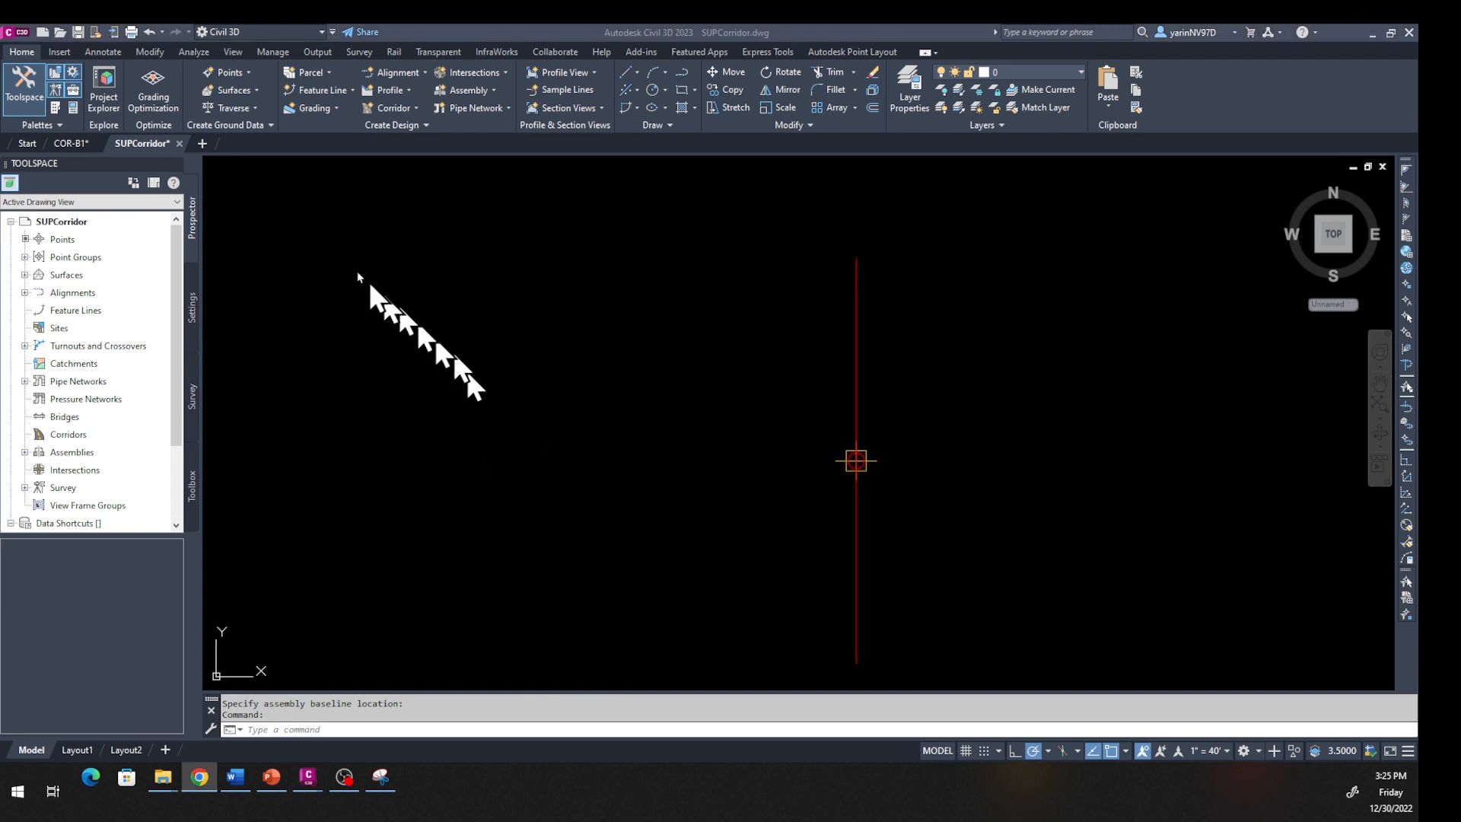
Attach a right-side LaneSuperelevationAOR subassembly with a width of 15 ft to the assembly baseline
click(53, 109)
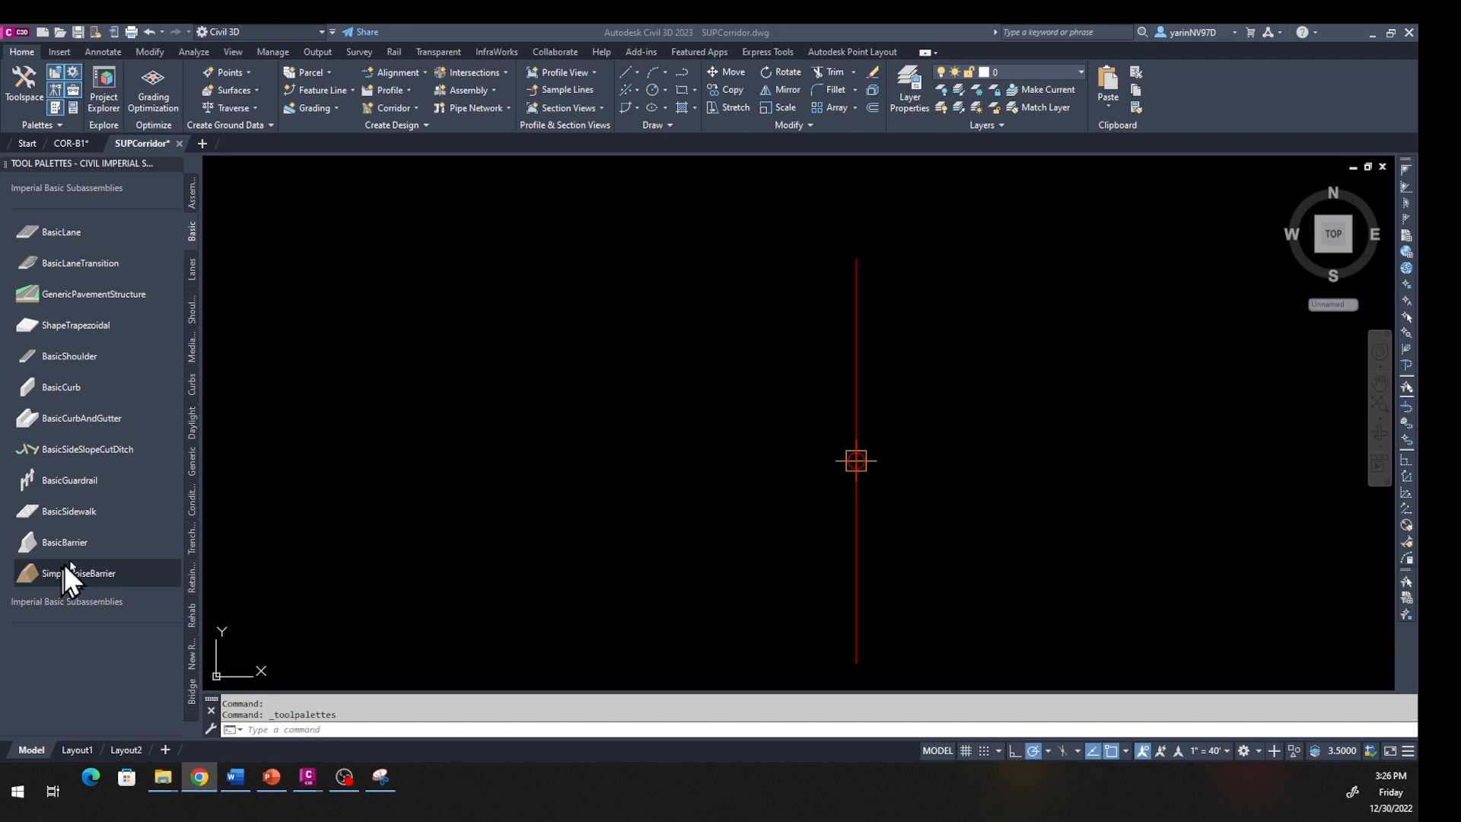
click(192, 260)
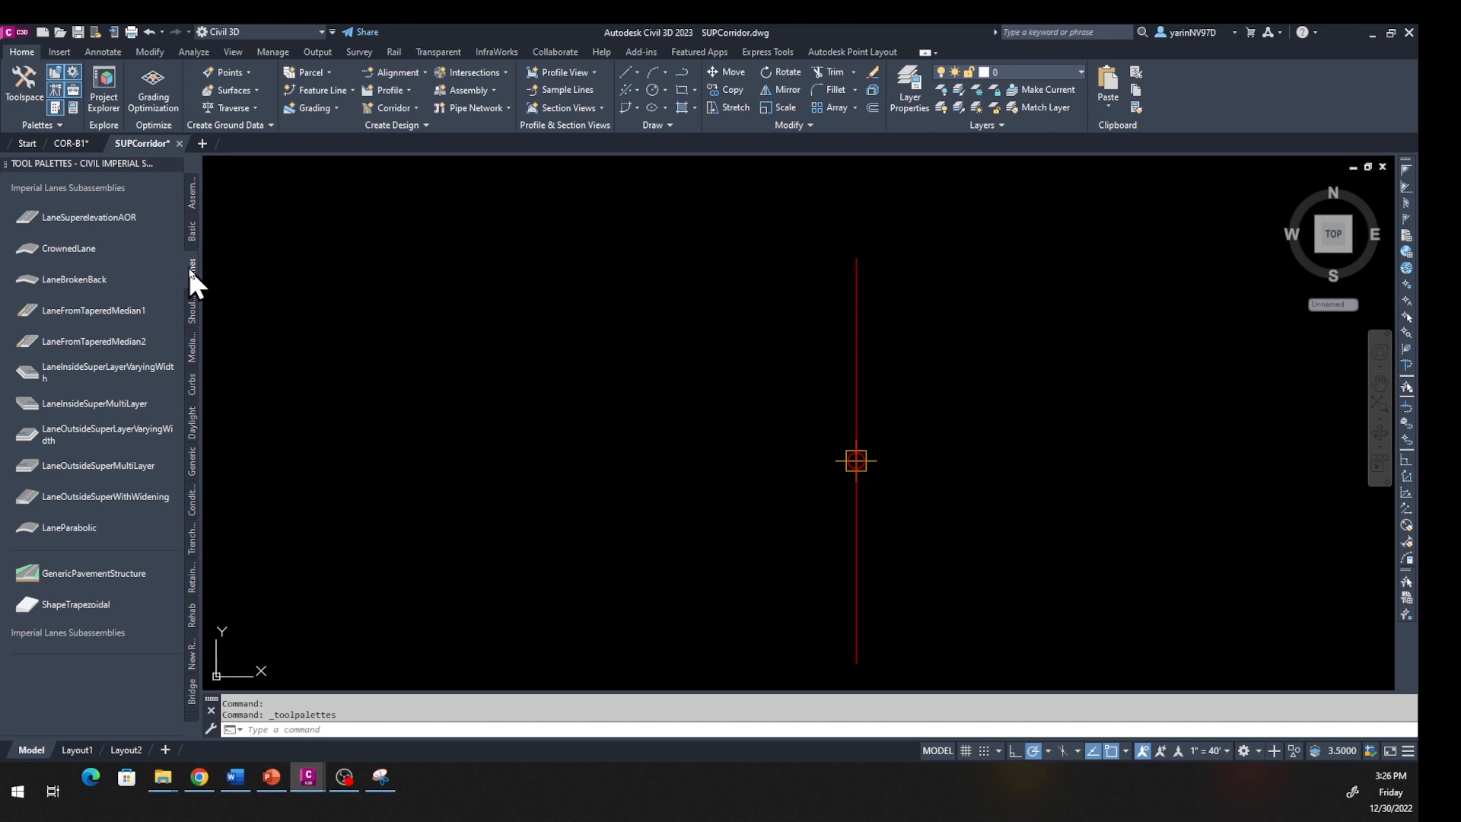
click(82, 217)
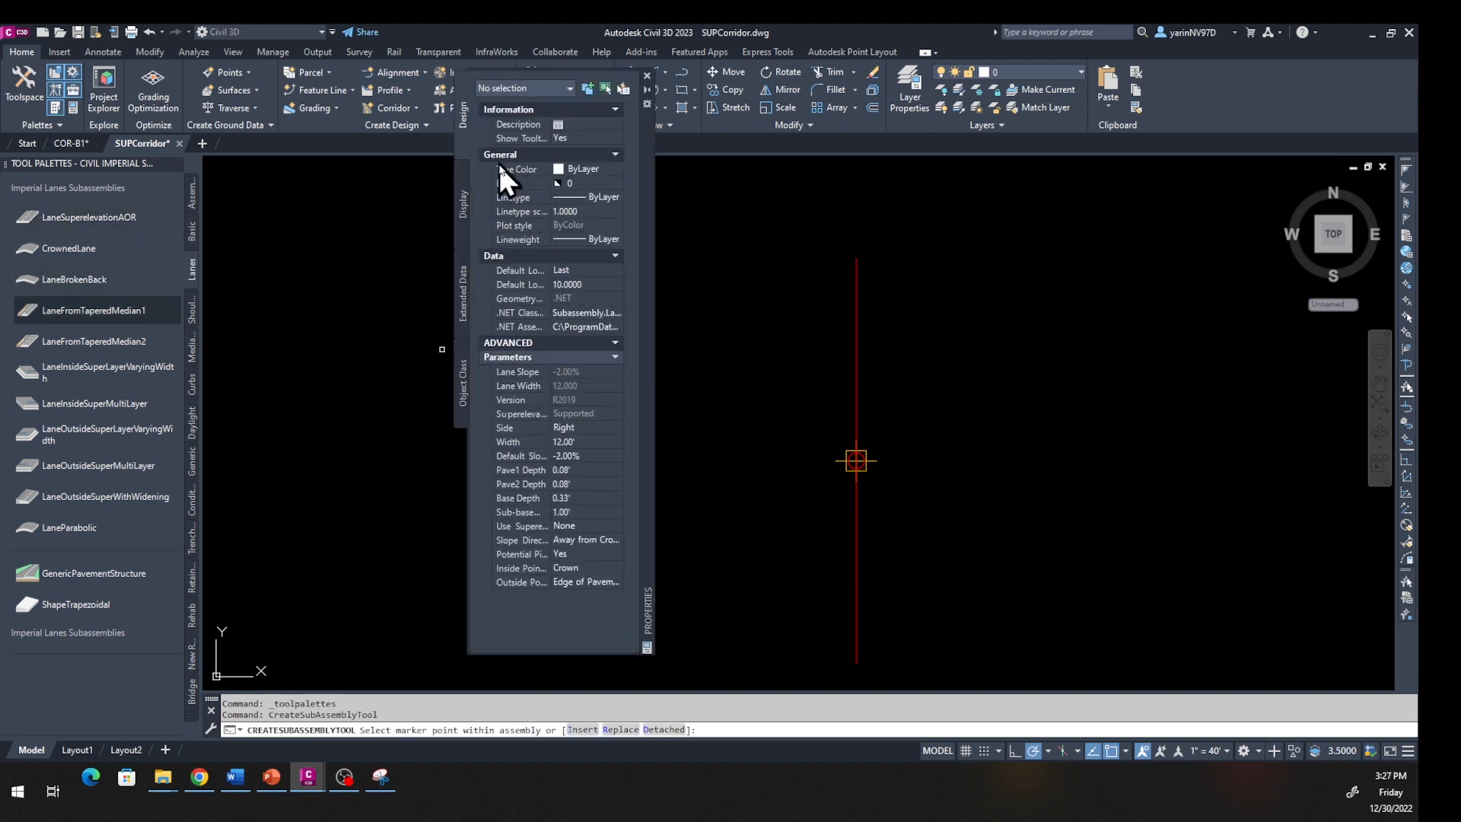
drag(647, 269, 634, 272)
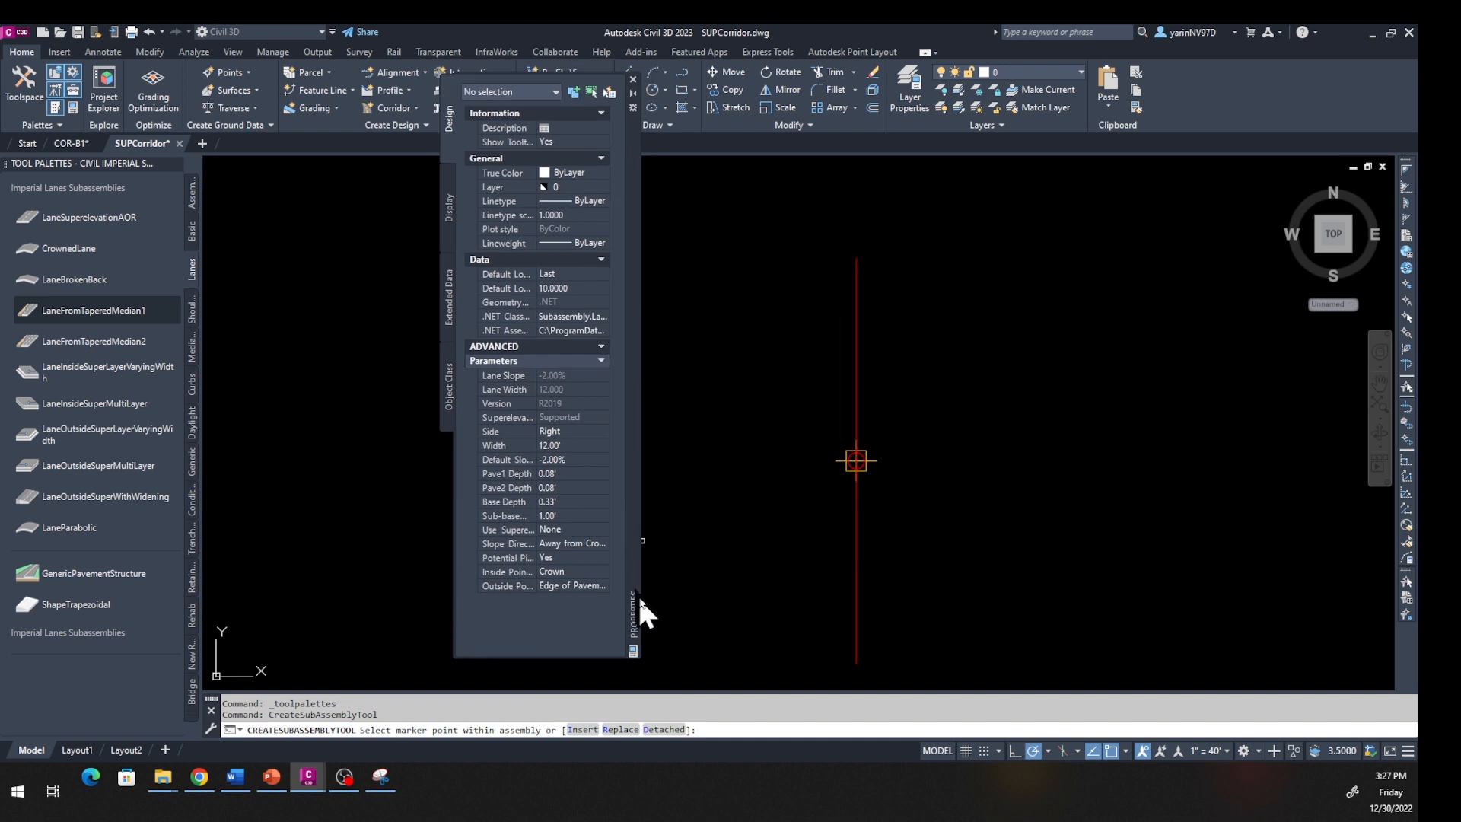
drag(639, 569, 416, 598)
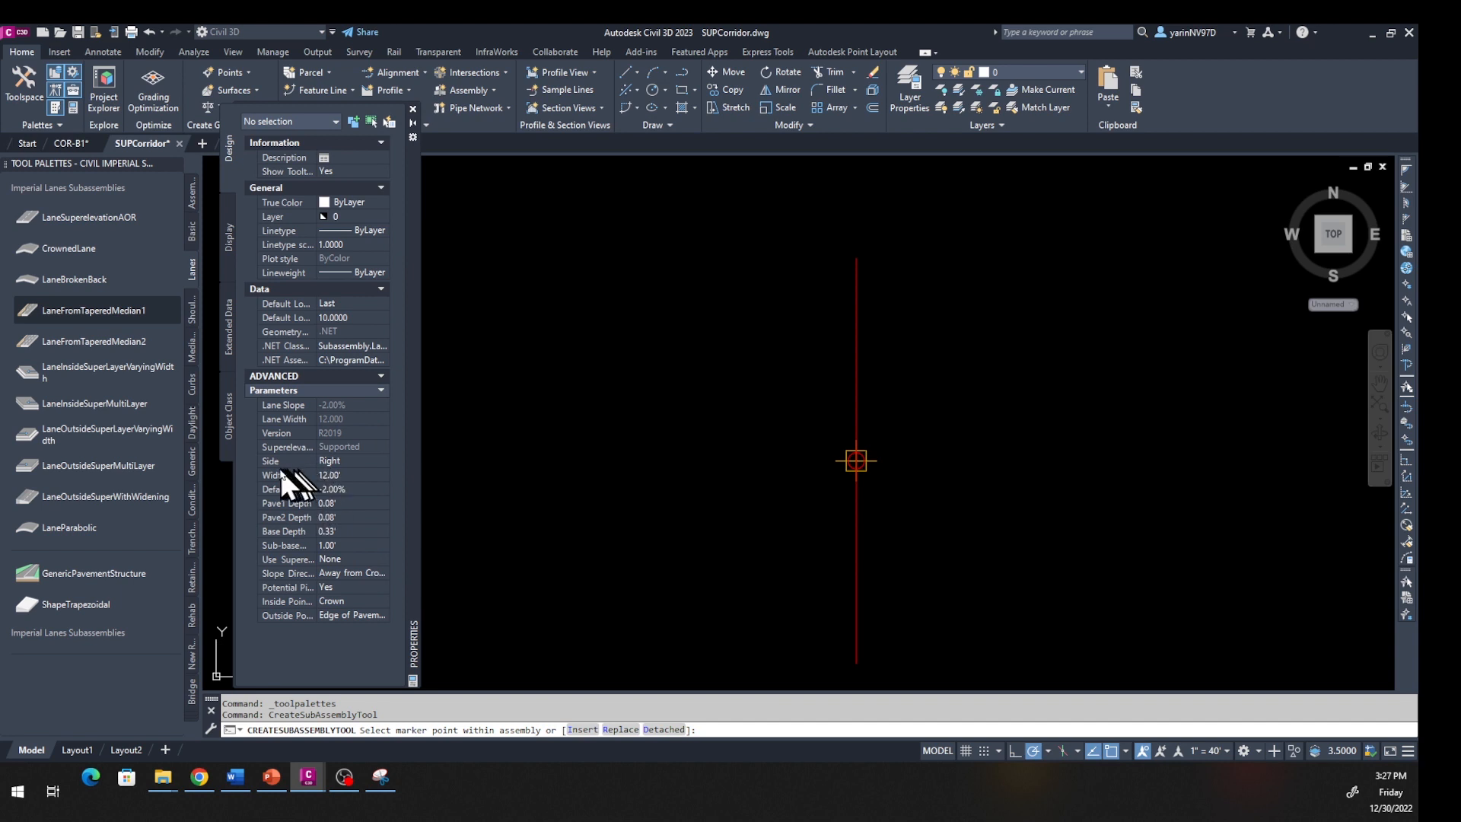
click(332, 477)
text(15)
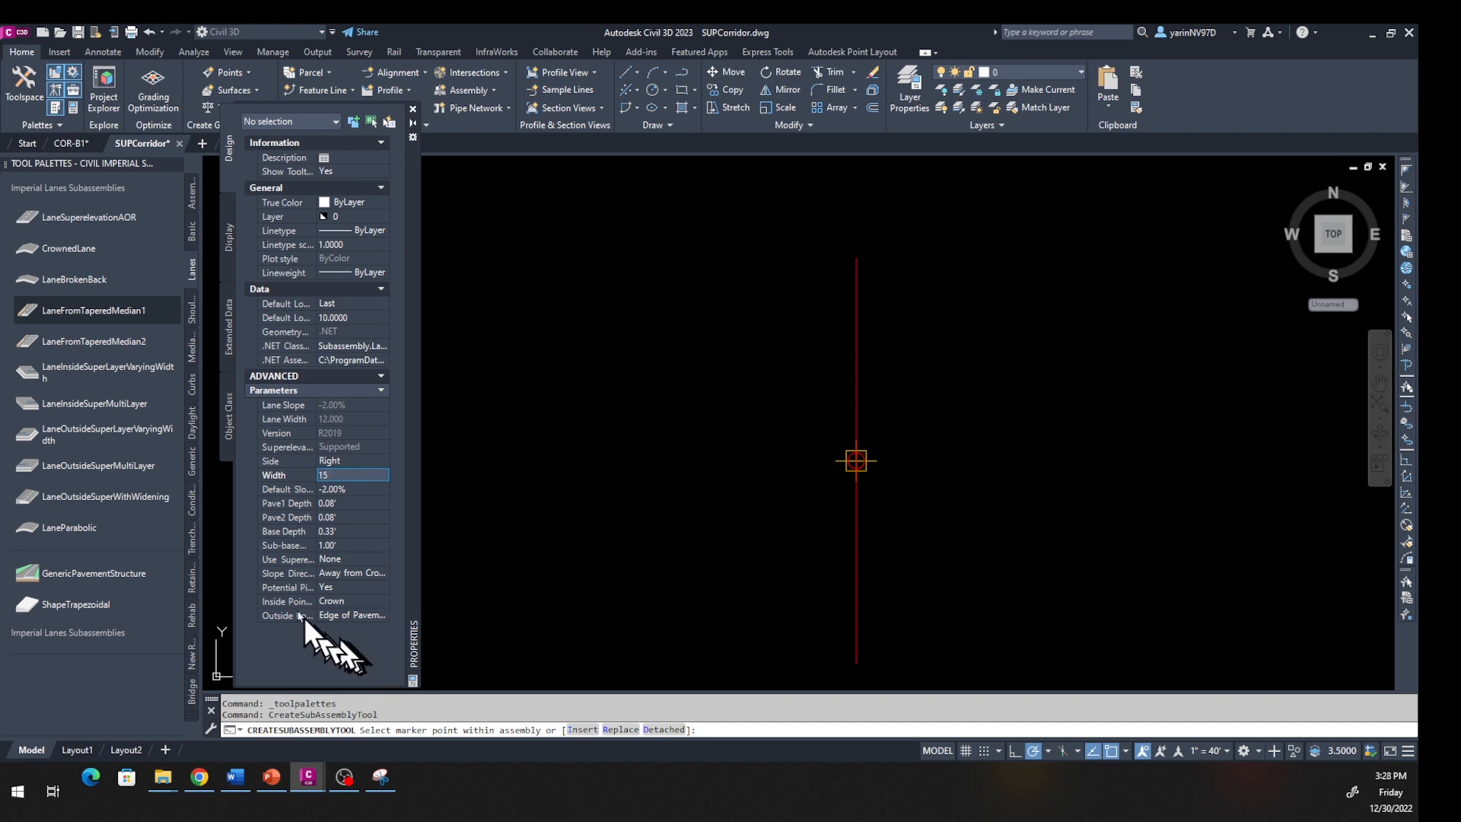
click(350, 491)
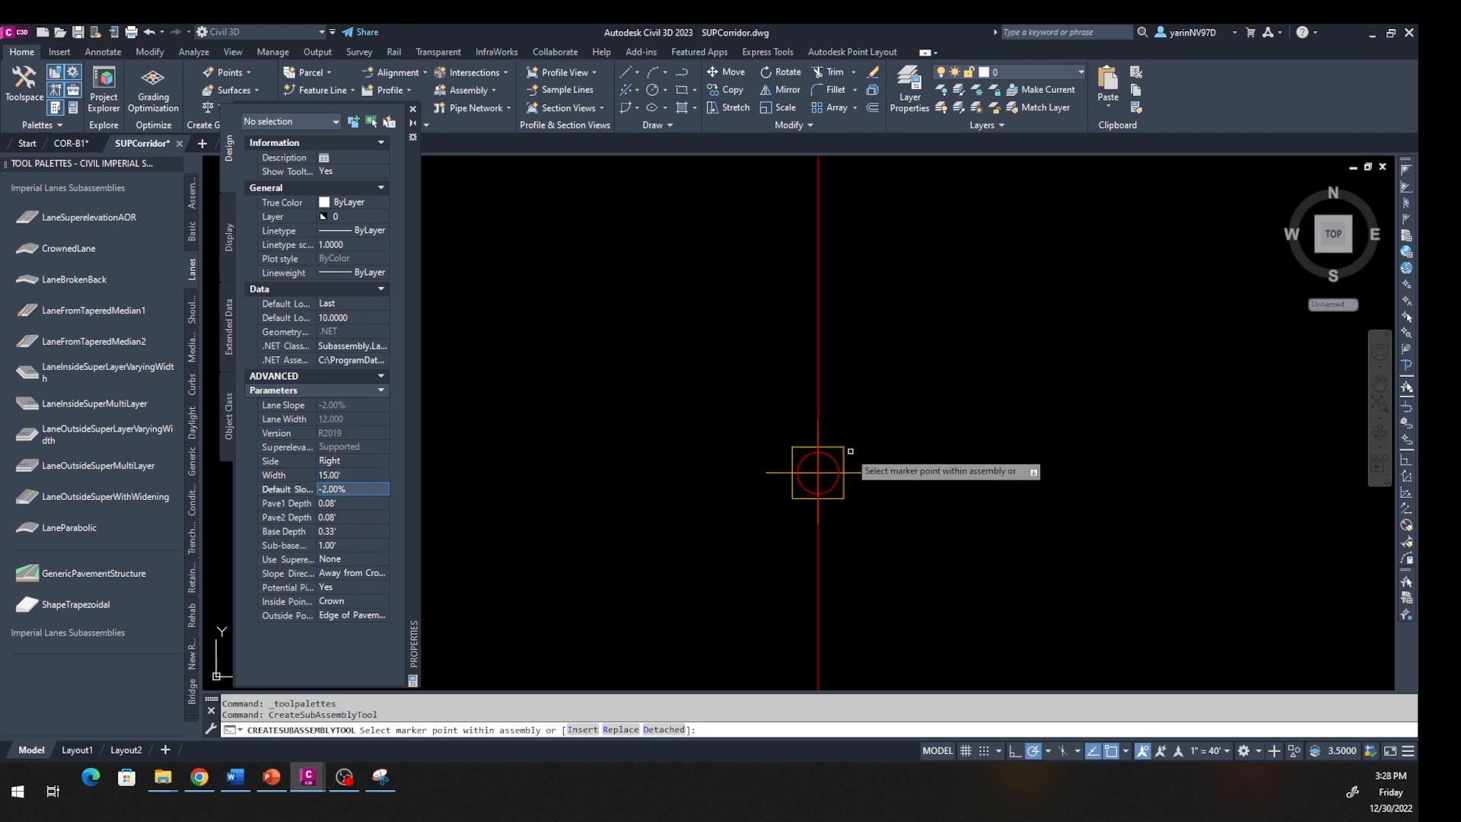
click(818, 472)
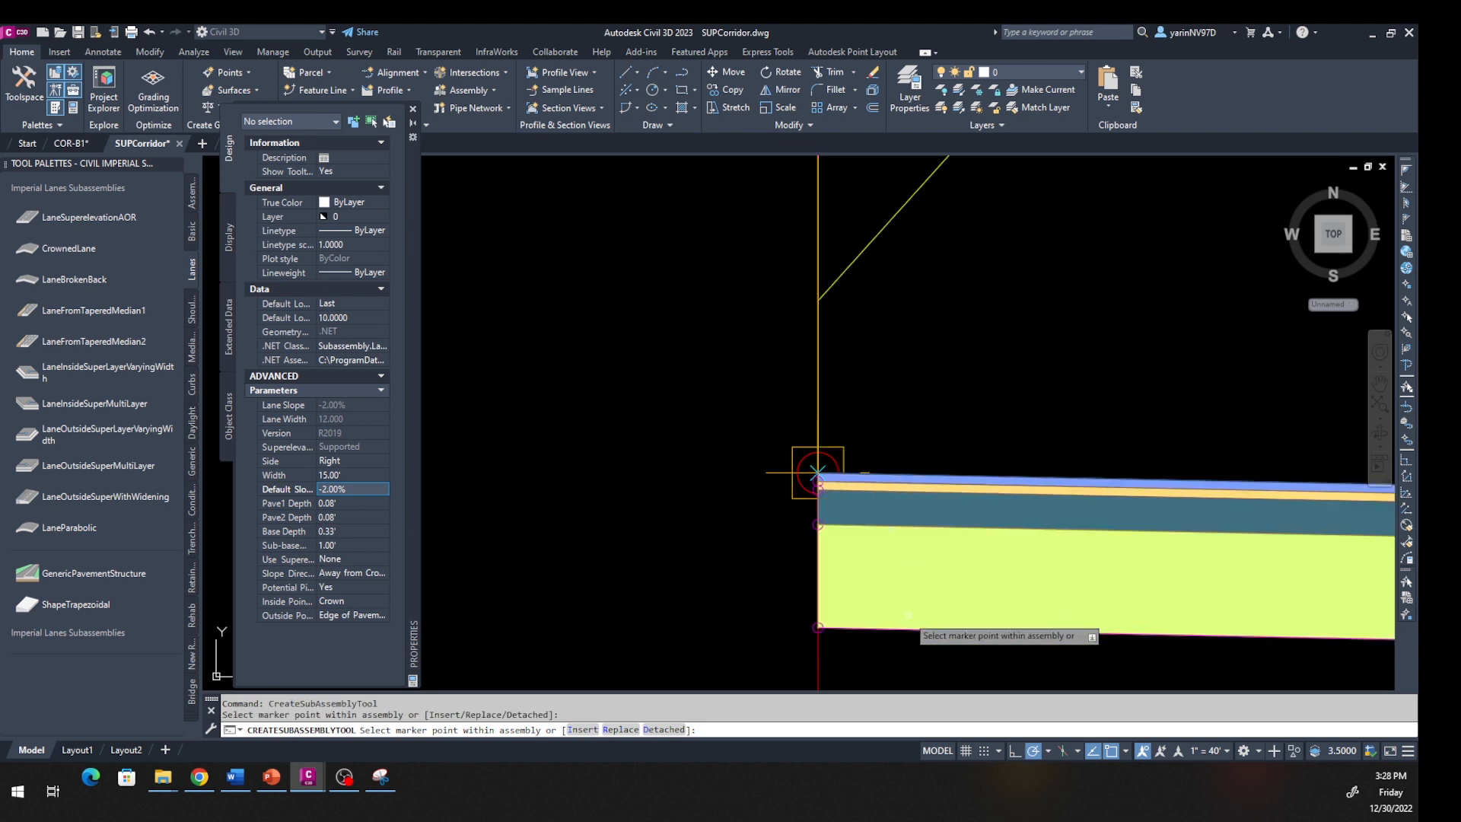
scroll(914, 620, down, 3)
middle_drag(1067, 608, 842, 438)
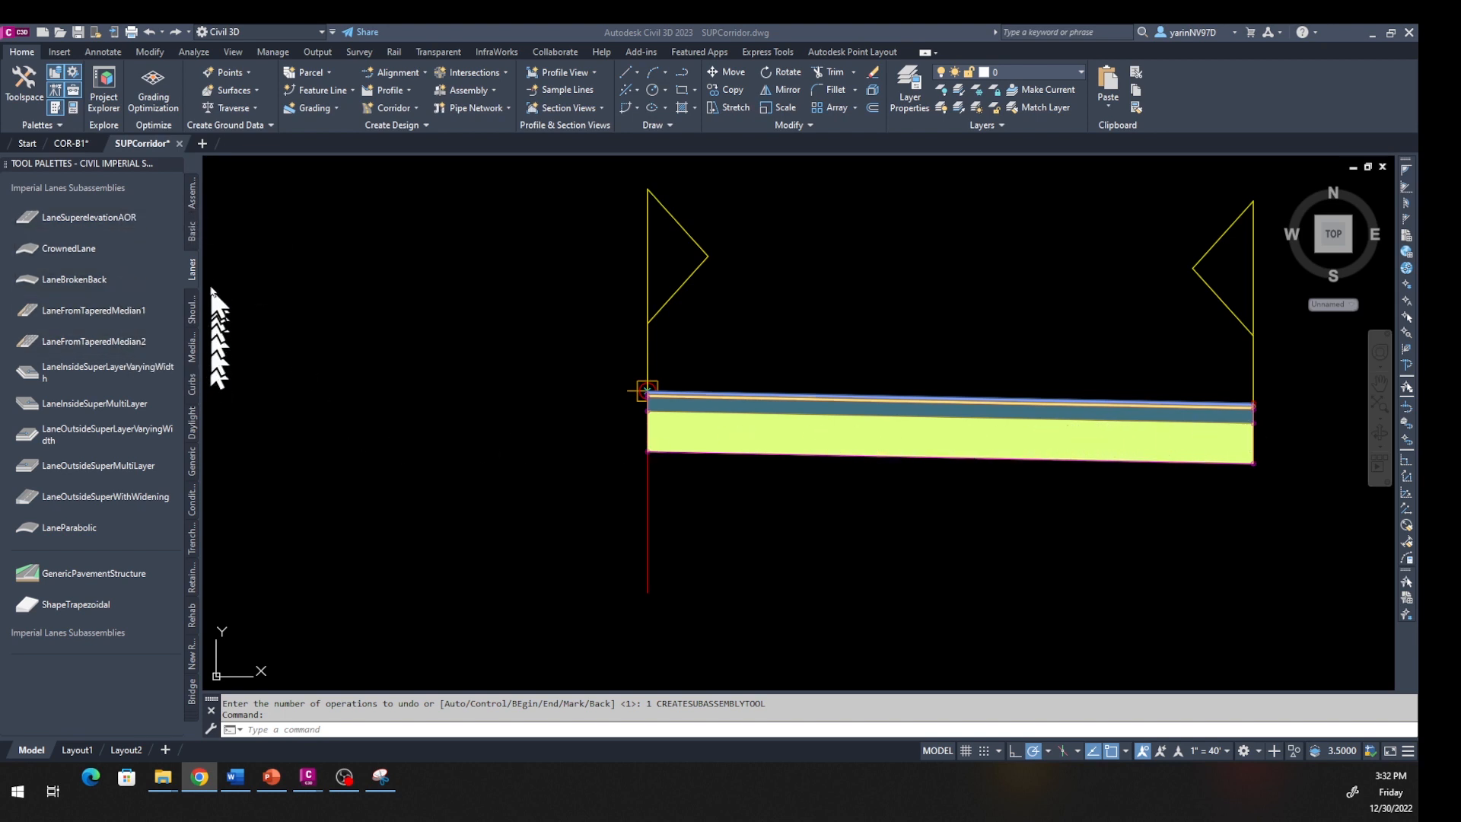
Attach a right-side UrbanCurbGutterGeneral subassembly to the marker at the lane's top outer edge
click(194, 383)
click(190, 381)
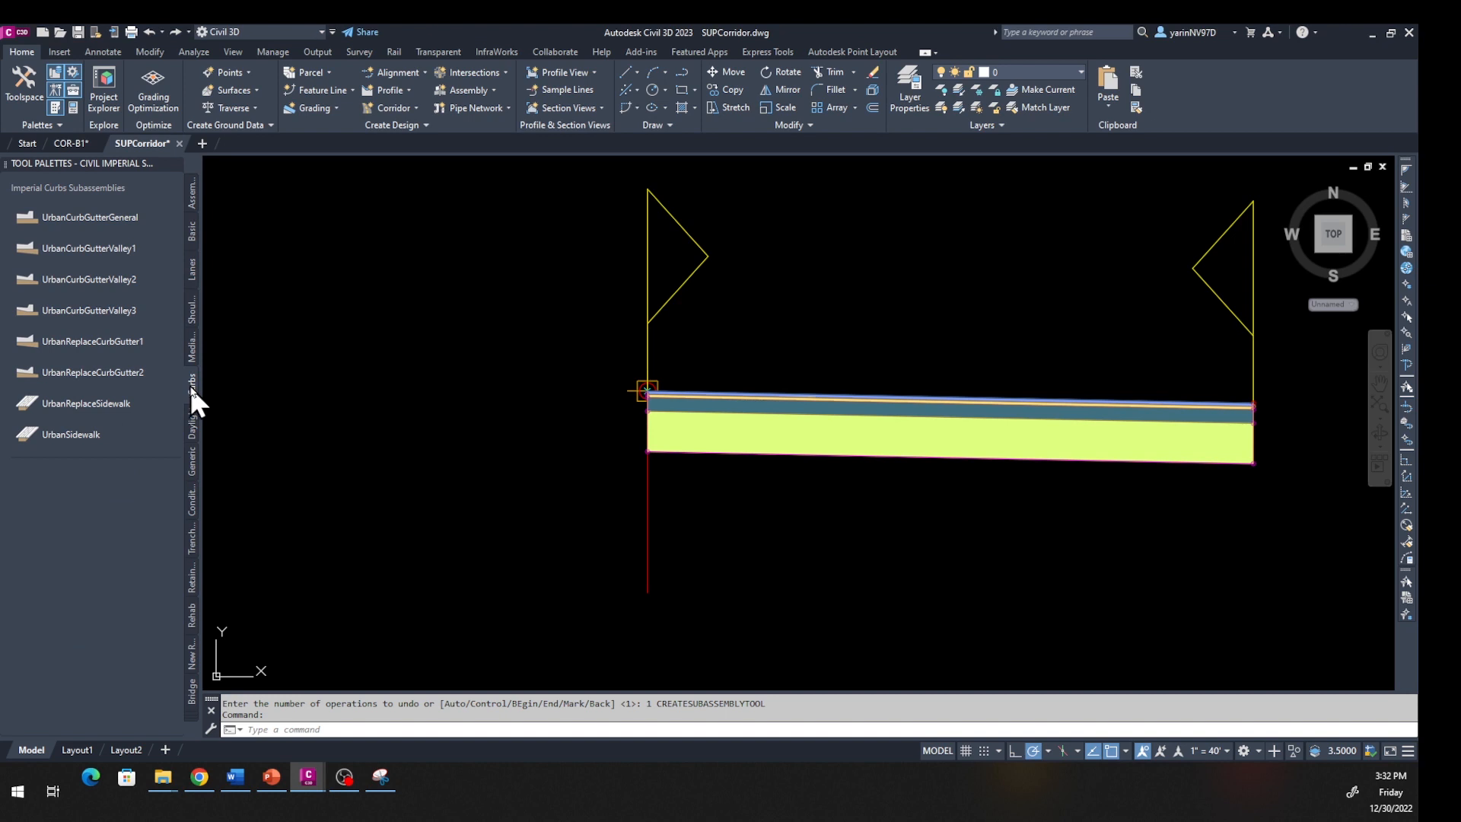
click(98, 219)
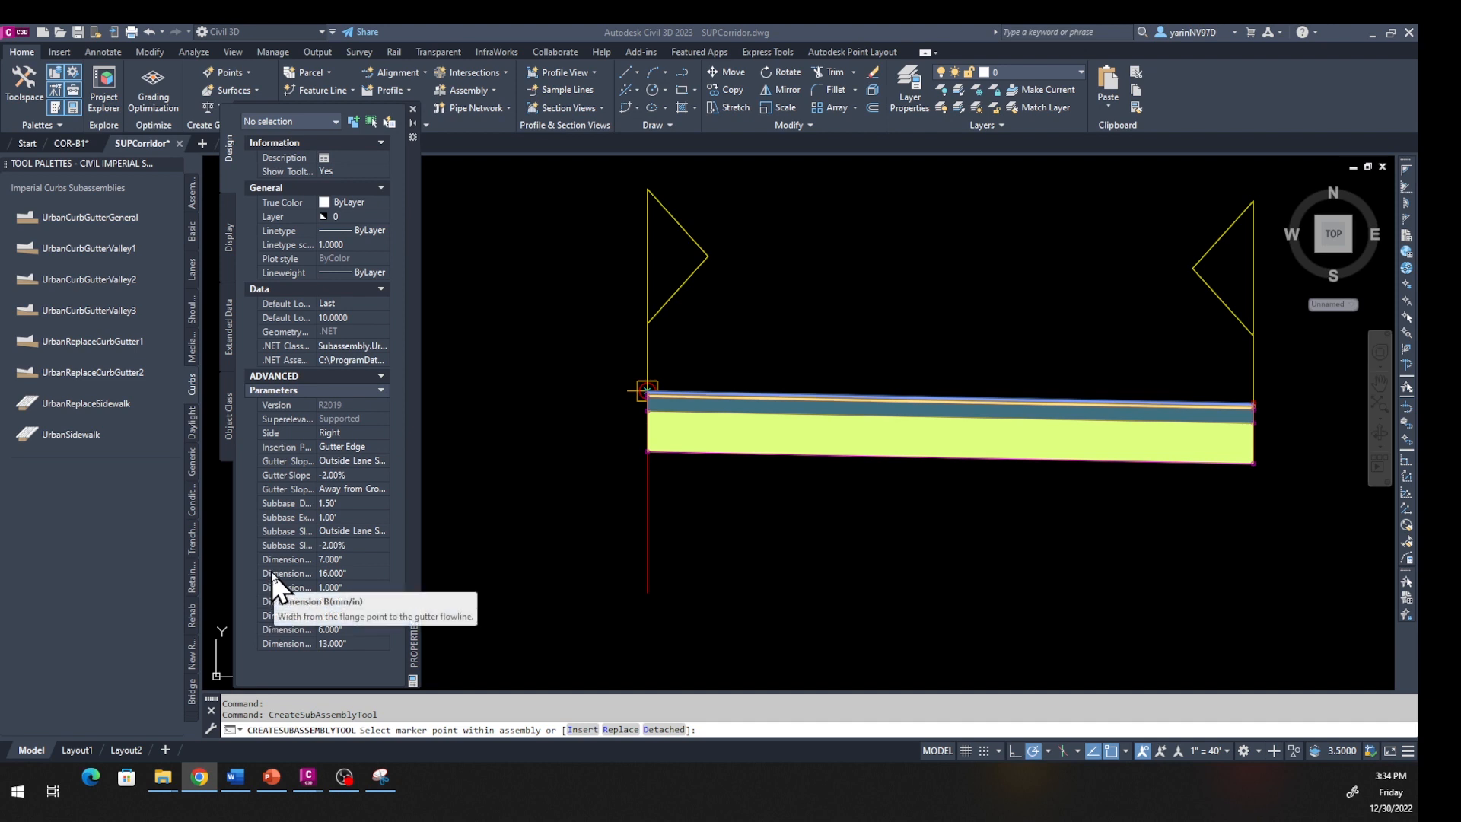
click(336, 576)
text(2)
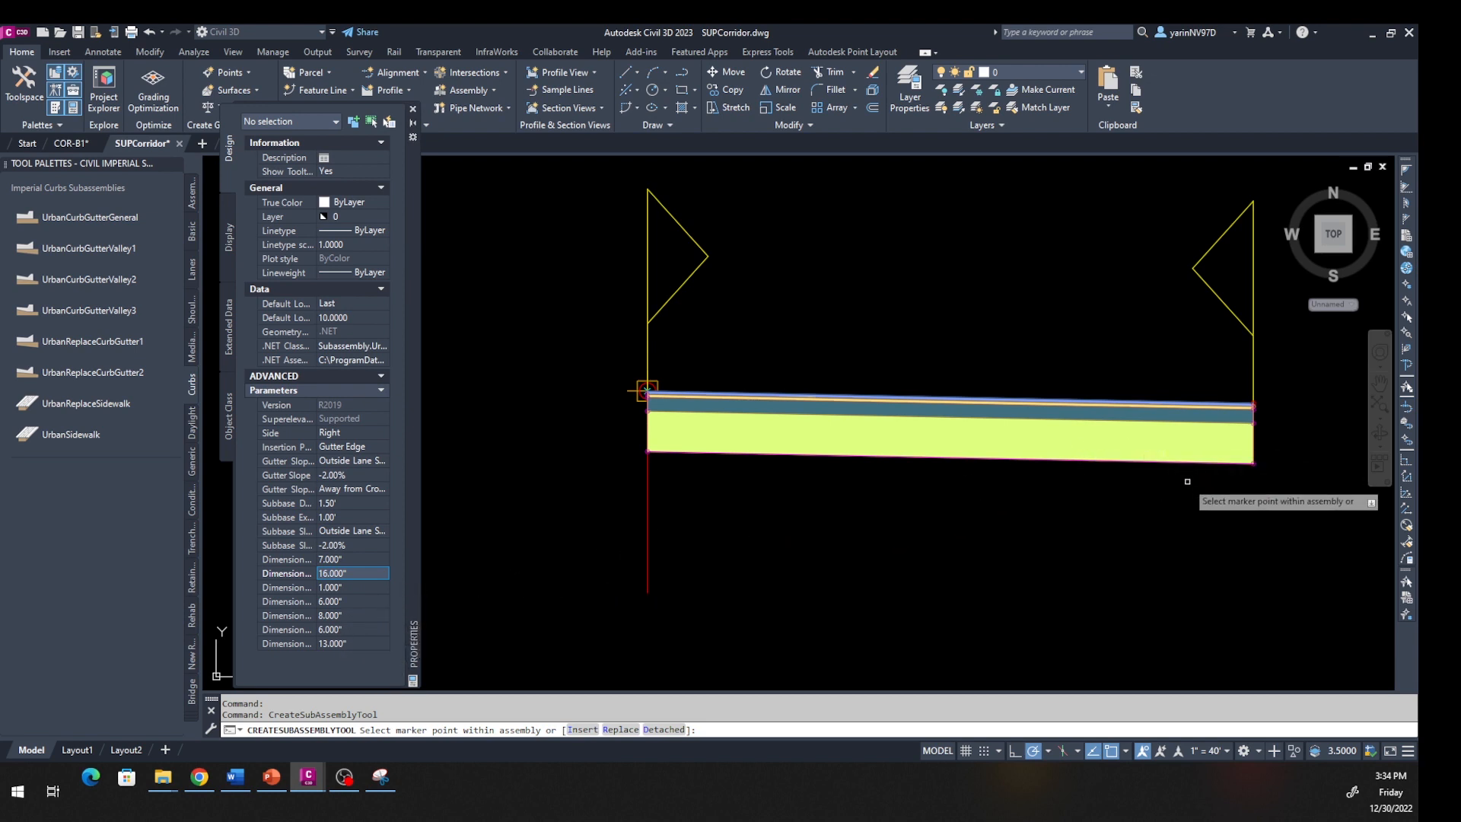
middle_drag(1190, 490, 903, 551)
scroll(972, 480, up, 3)
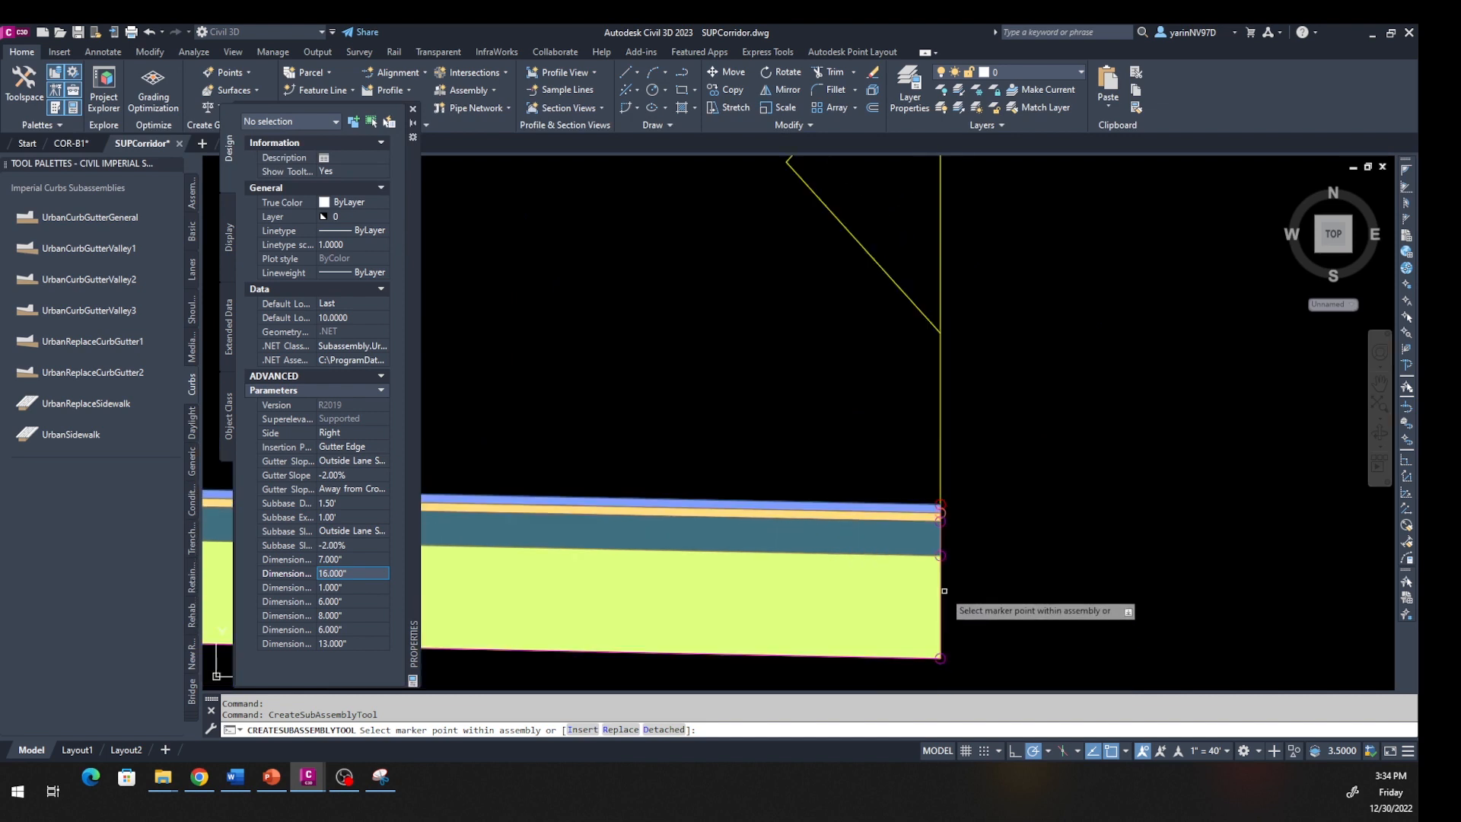
scroll(940, 567, down, 2)
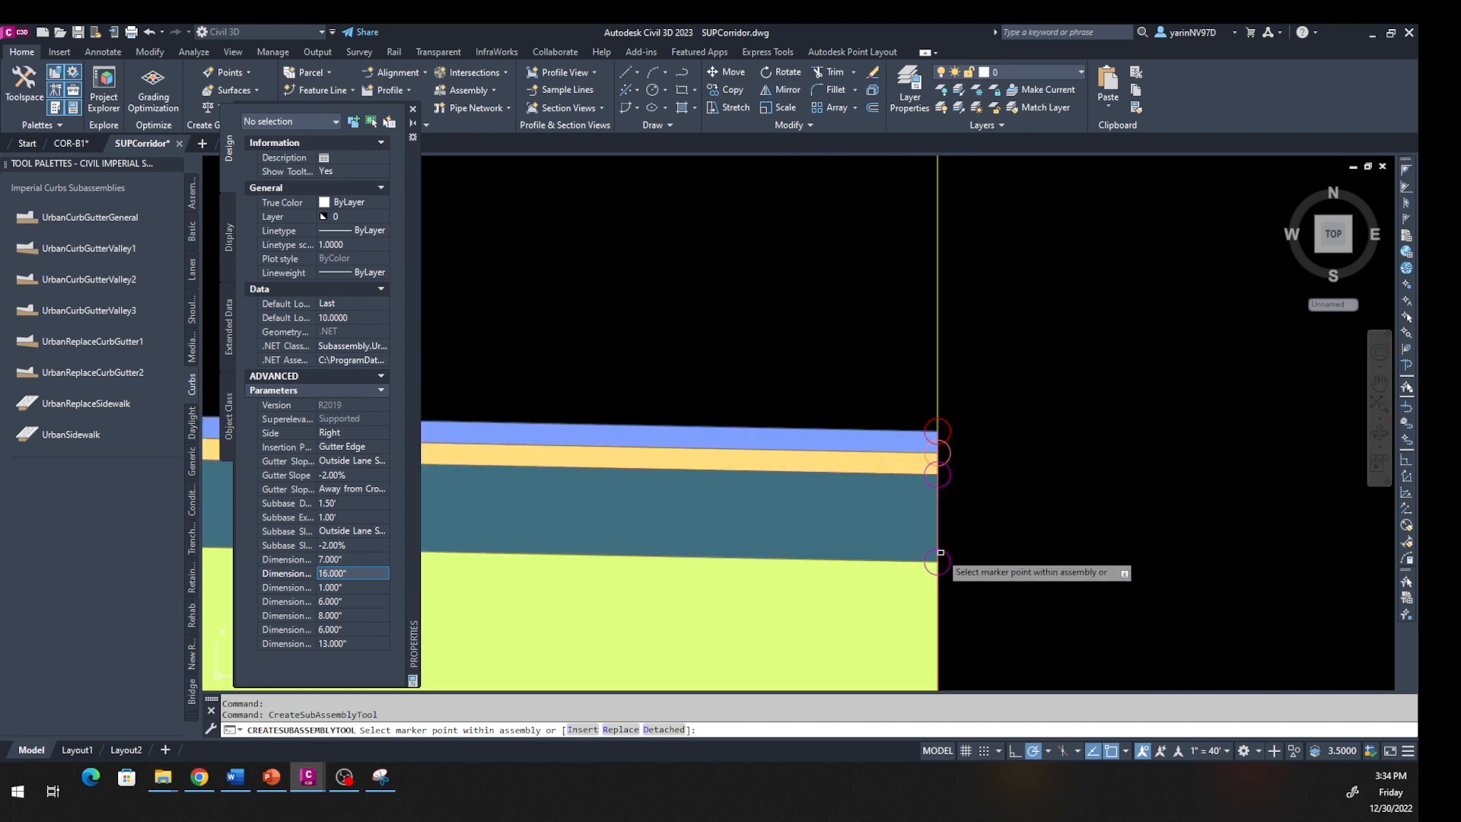
scroll(939, 555, up, 2)
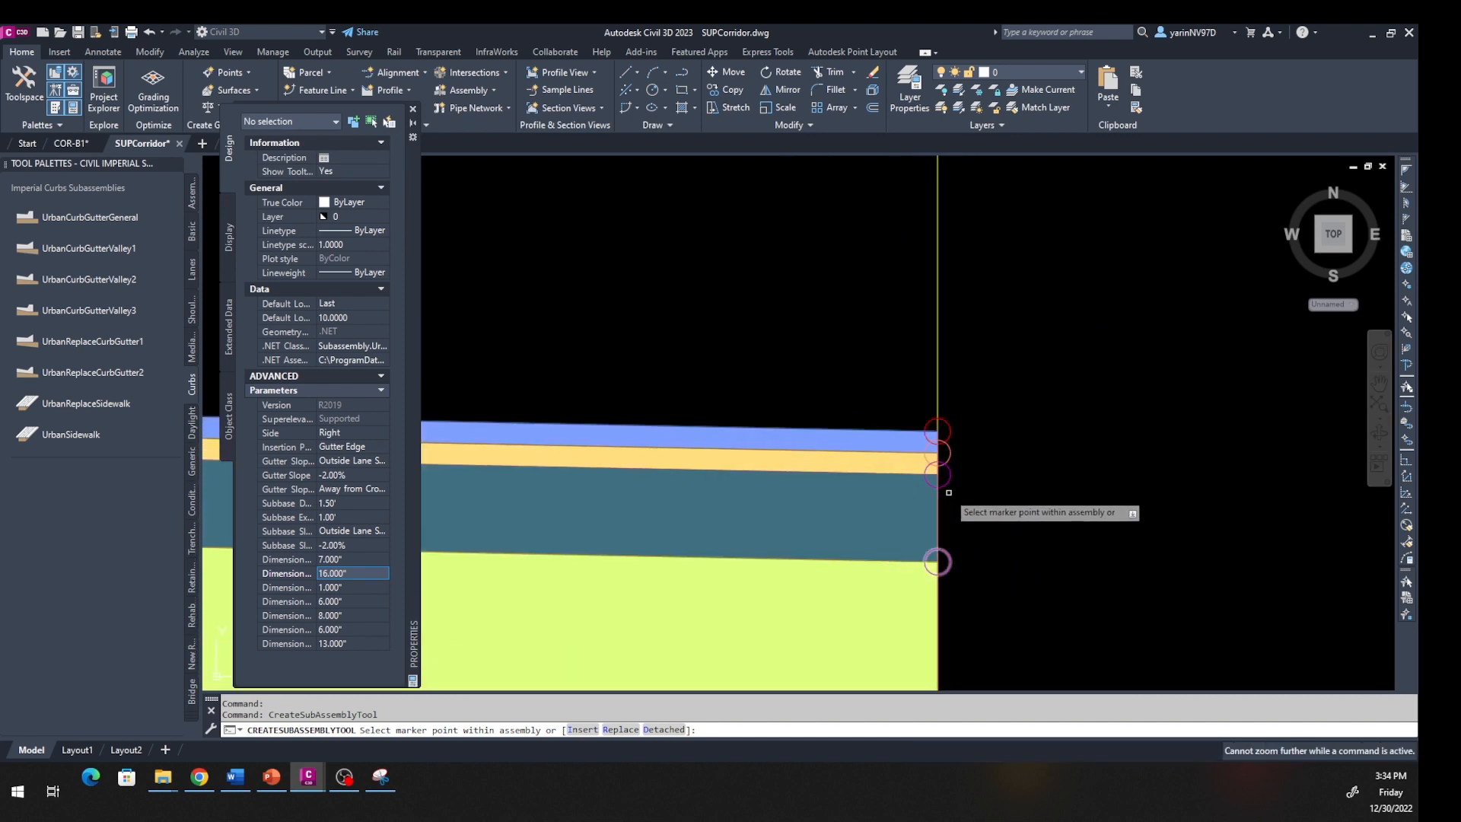
click(938, 432)
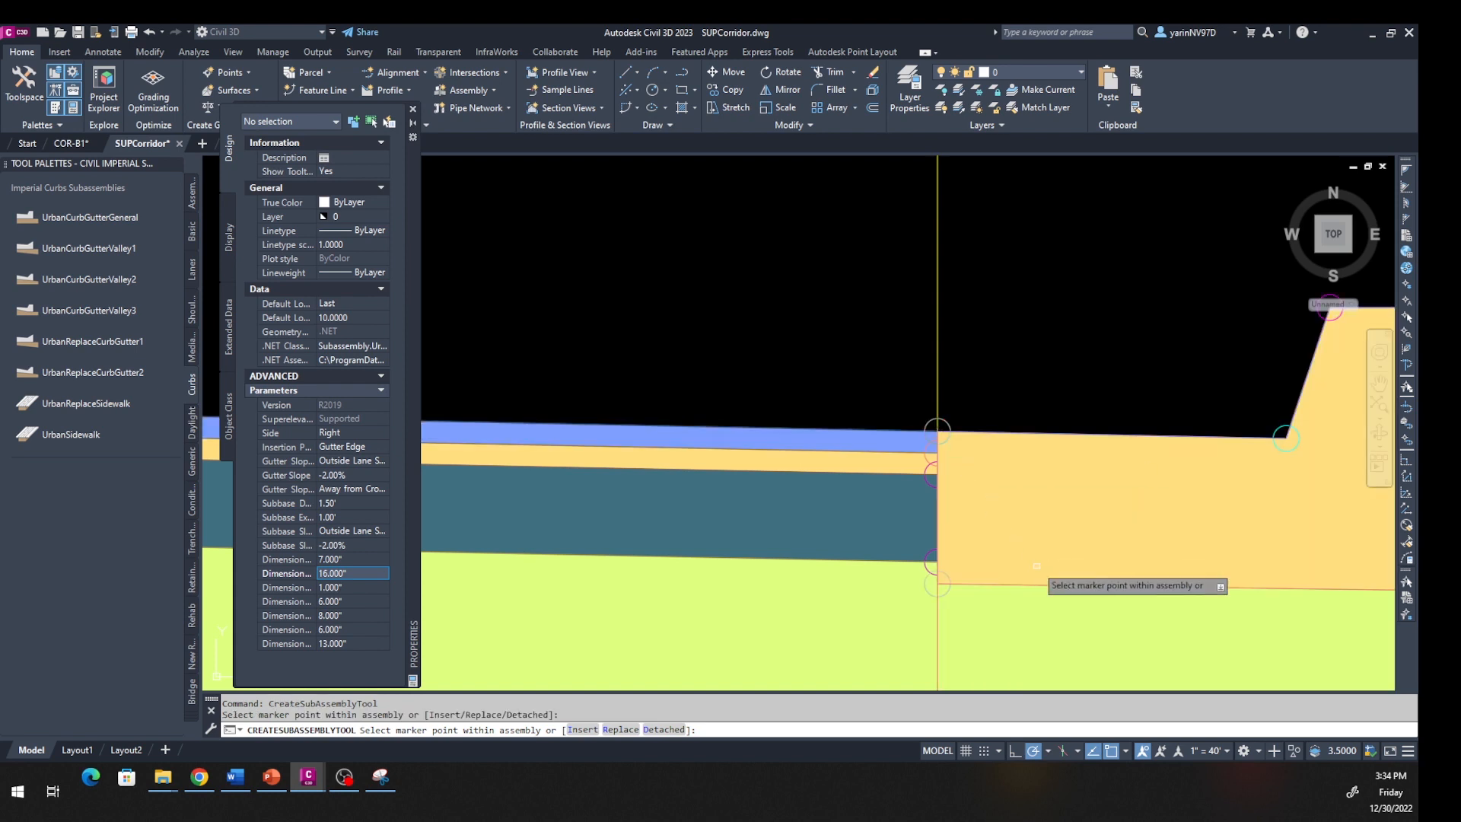
scroll(1036, 566, down, 5)
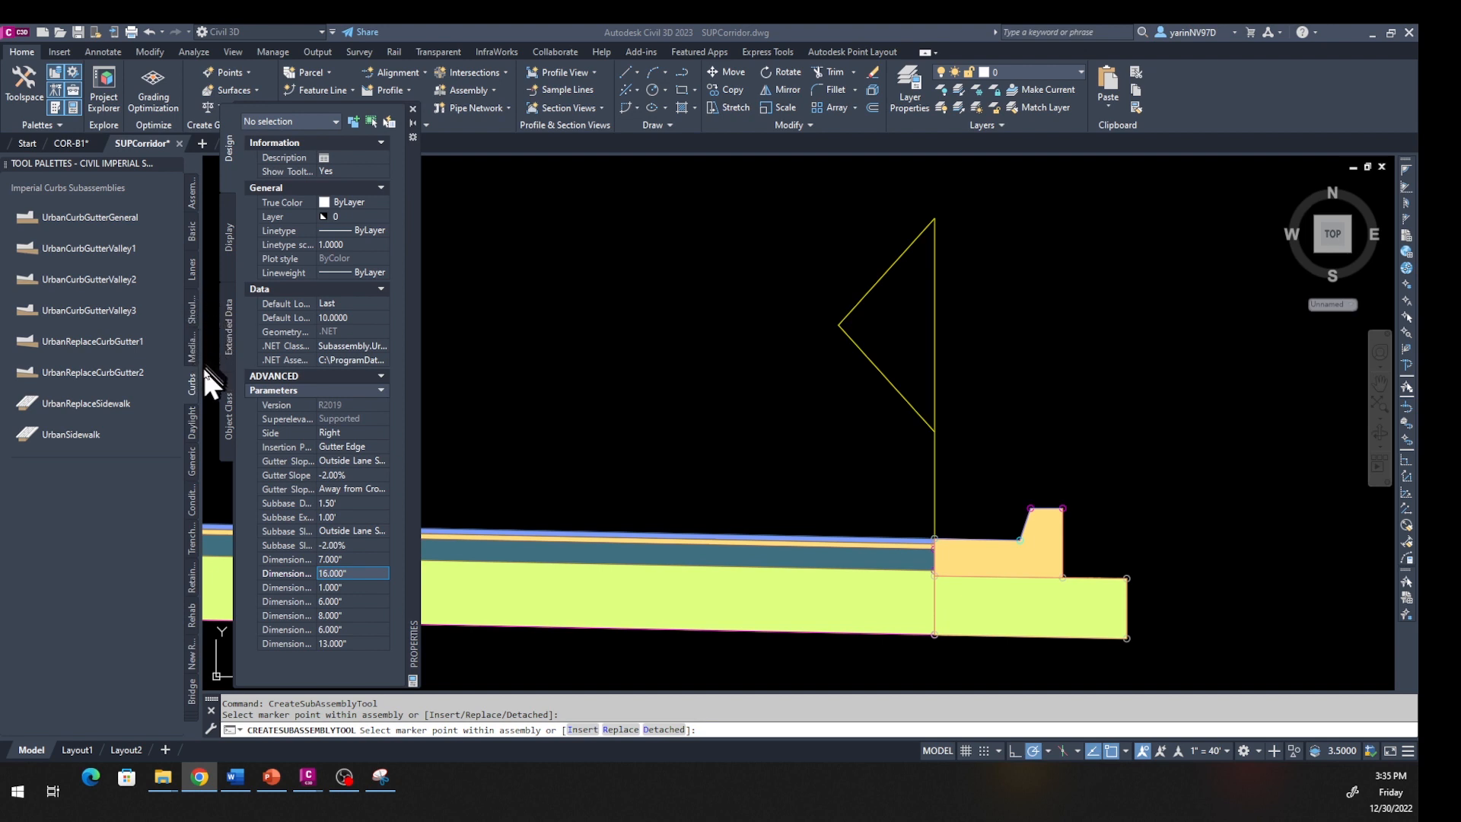
Attach a right-side LinkWidthAndSlope subassembly with a width of 12 ft to the marker at the curb's top back edge
click(191, 458)
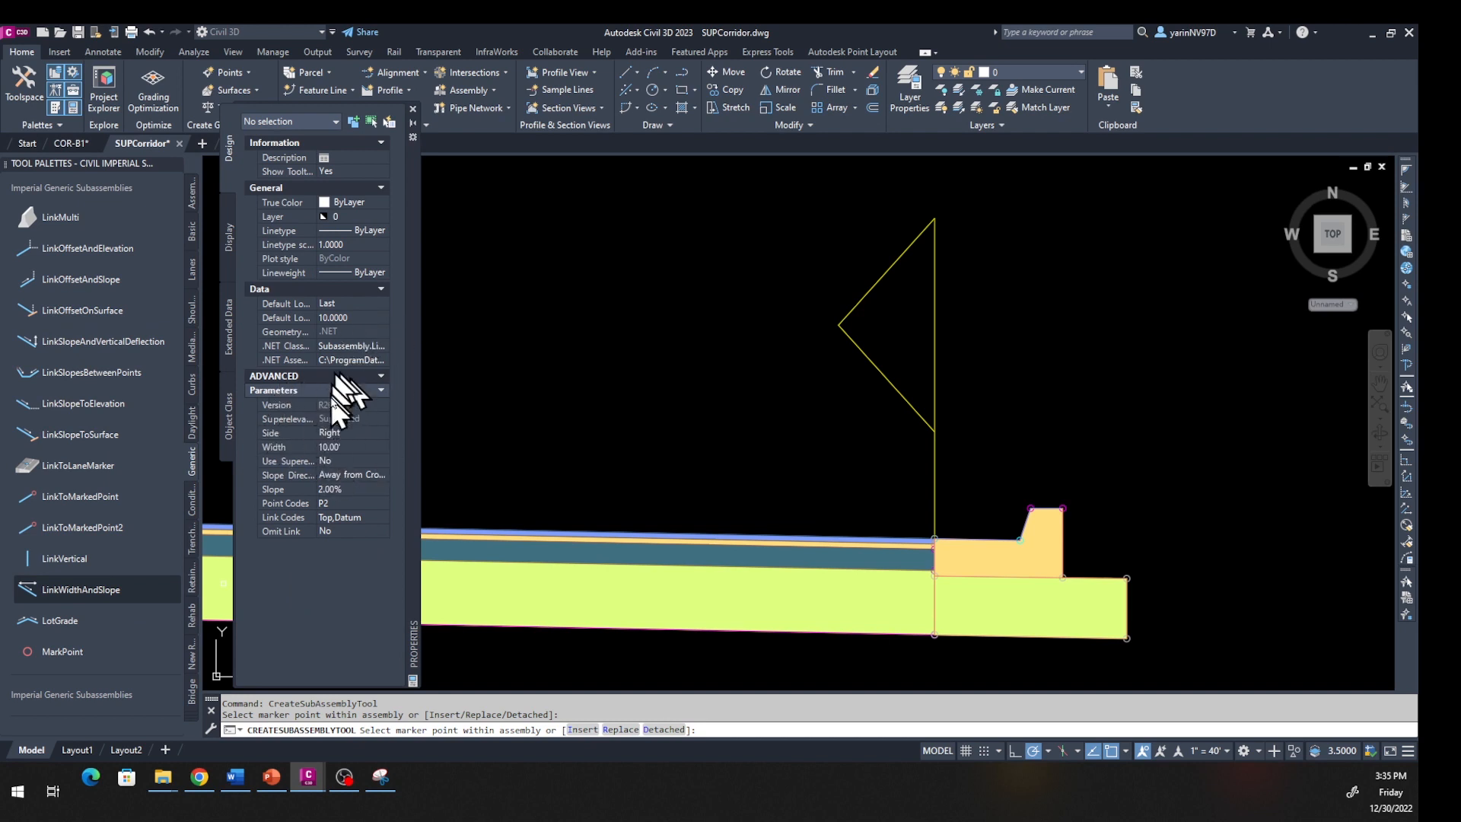
click(331, 446)
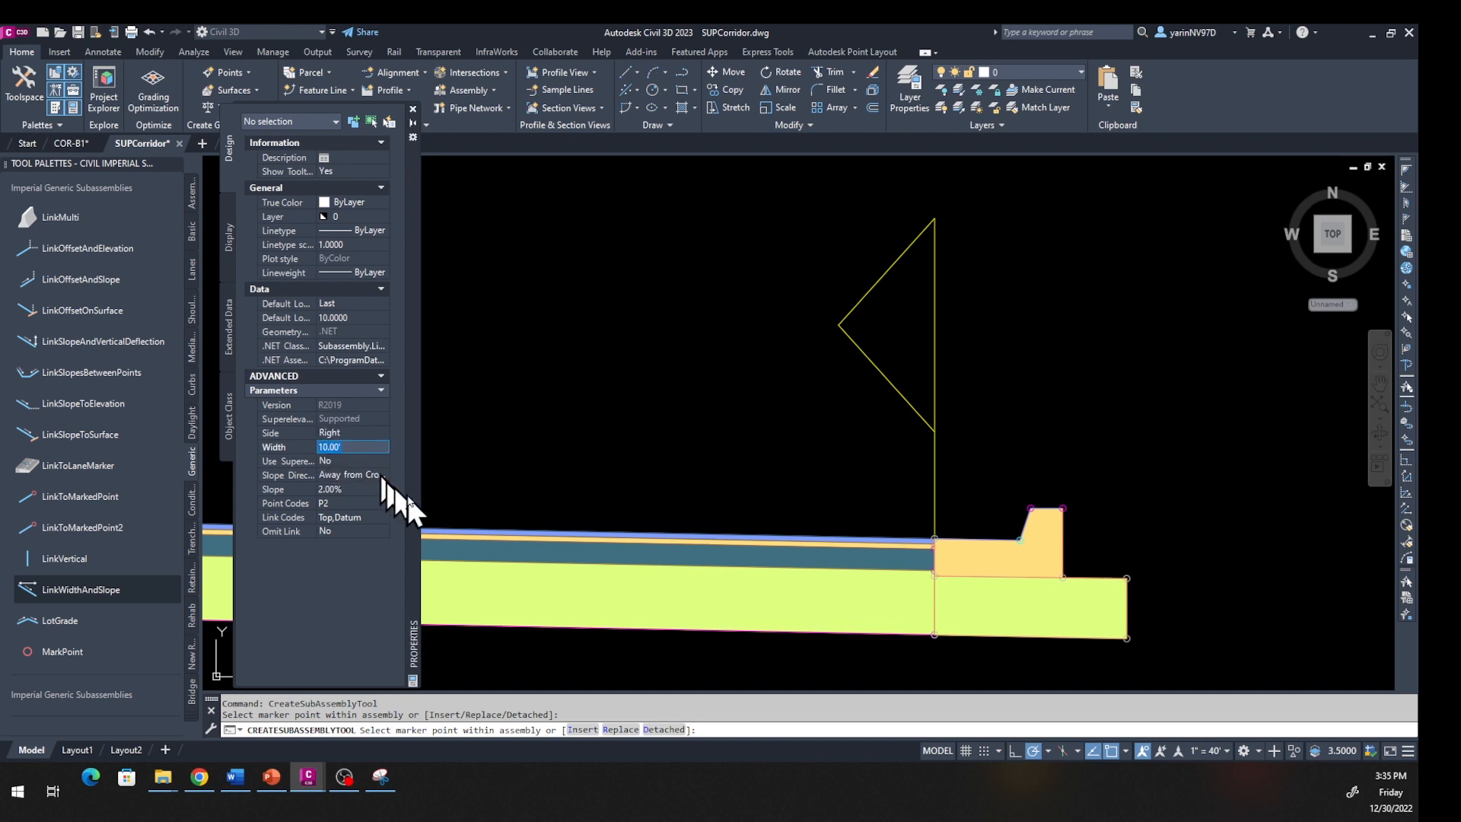
text(12)
key(Return)
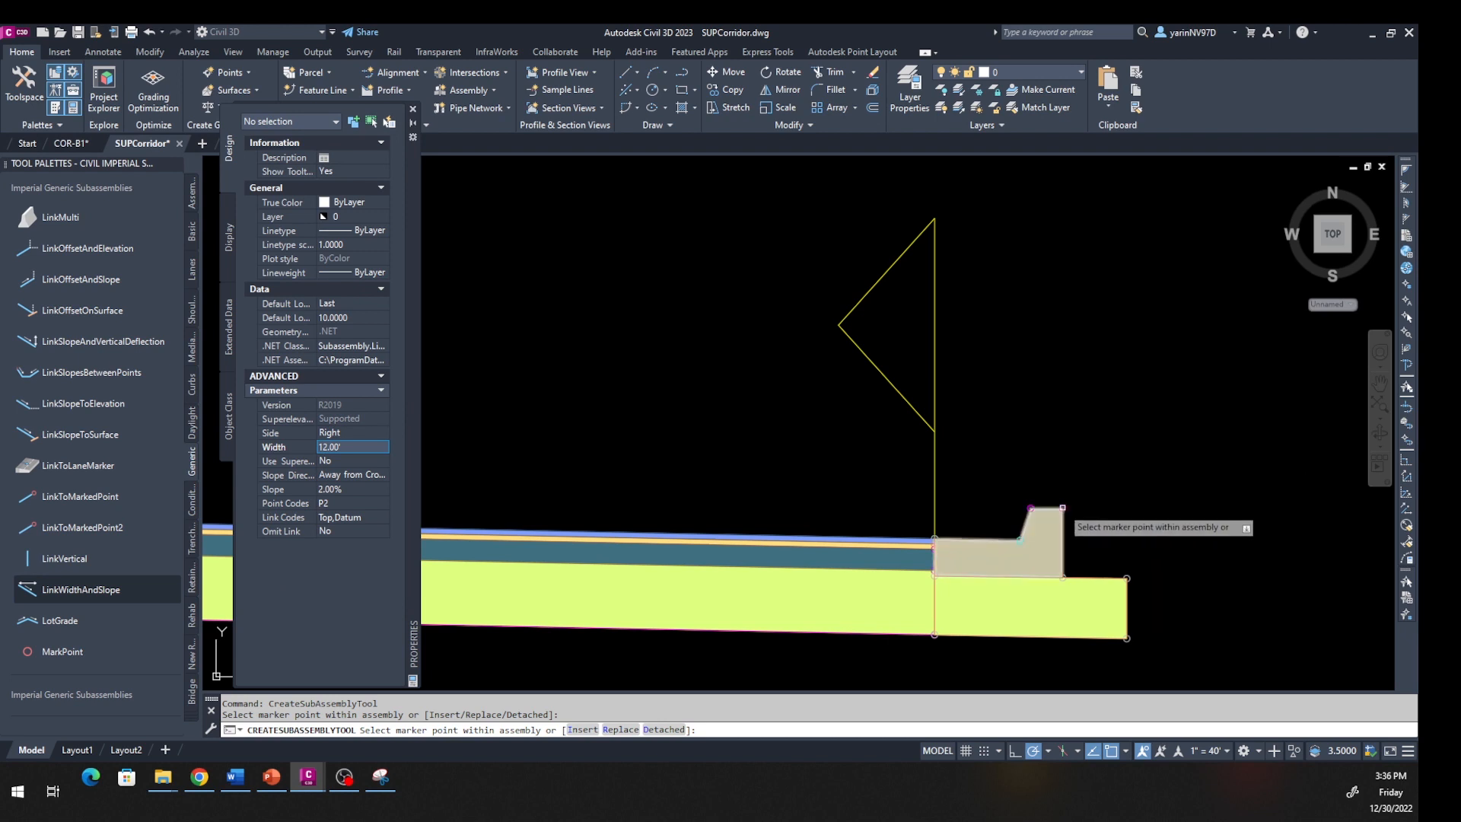
click(1063, 507)
scroll(1161, 590, down, 4)
middle_drag(1187, 587, 1039, 582)
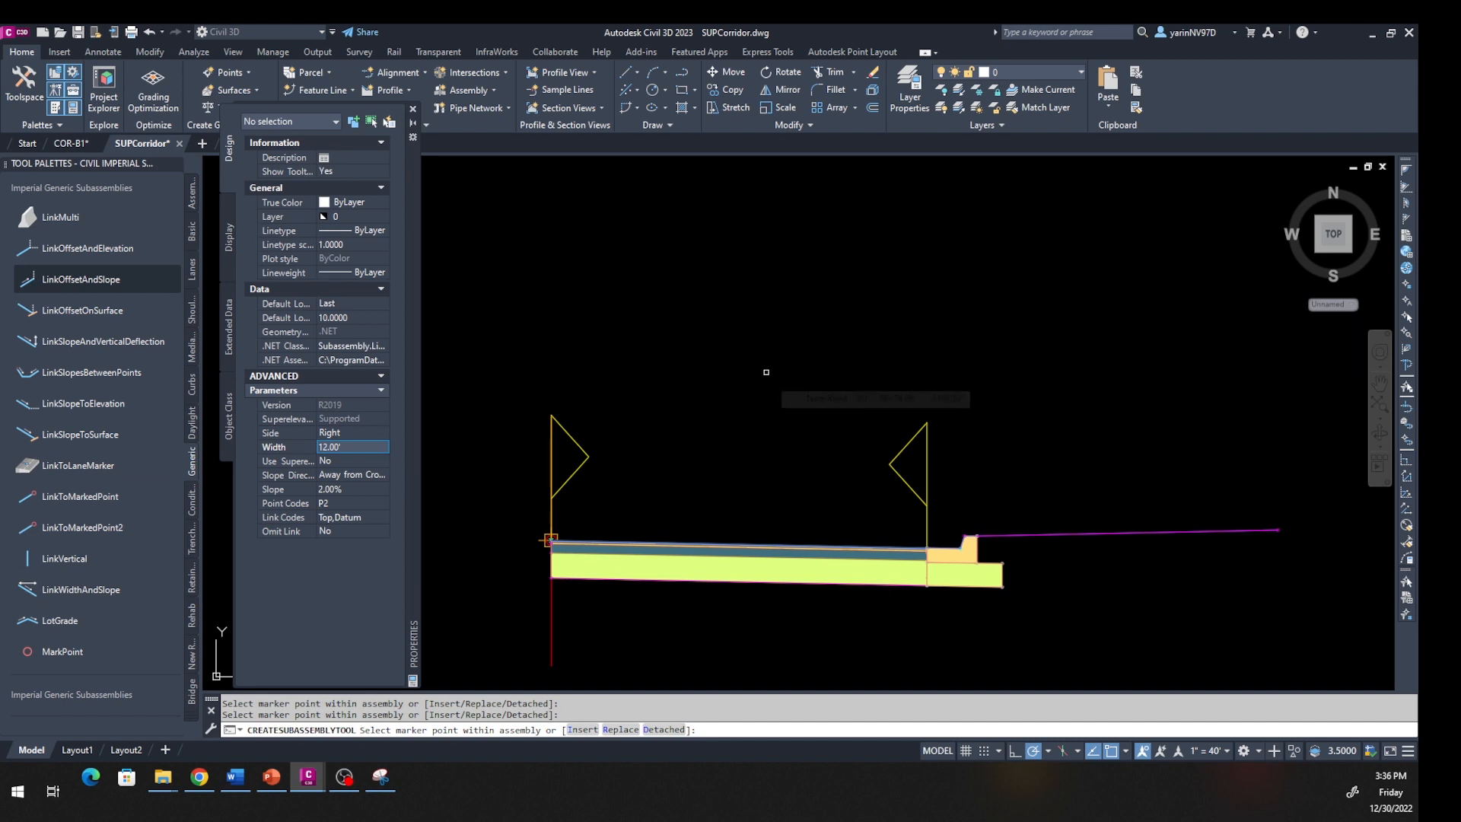
key(Escape)
key(Escape)
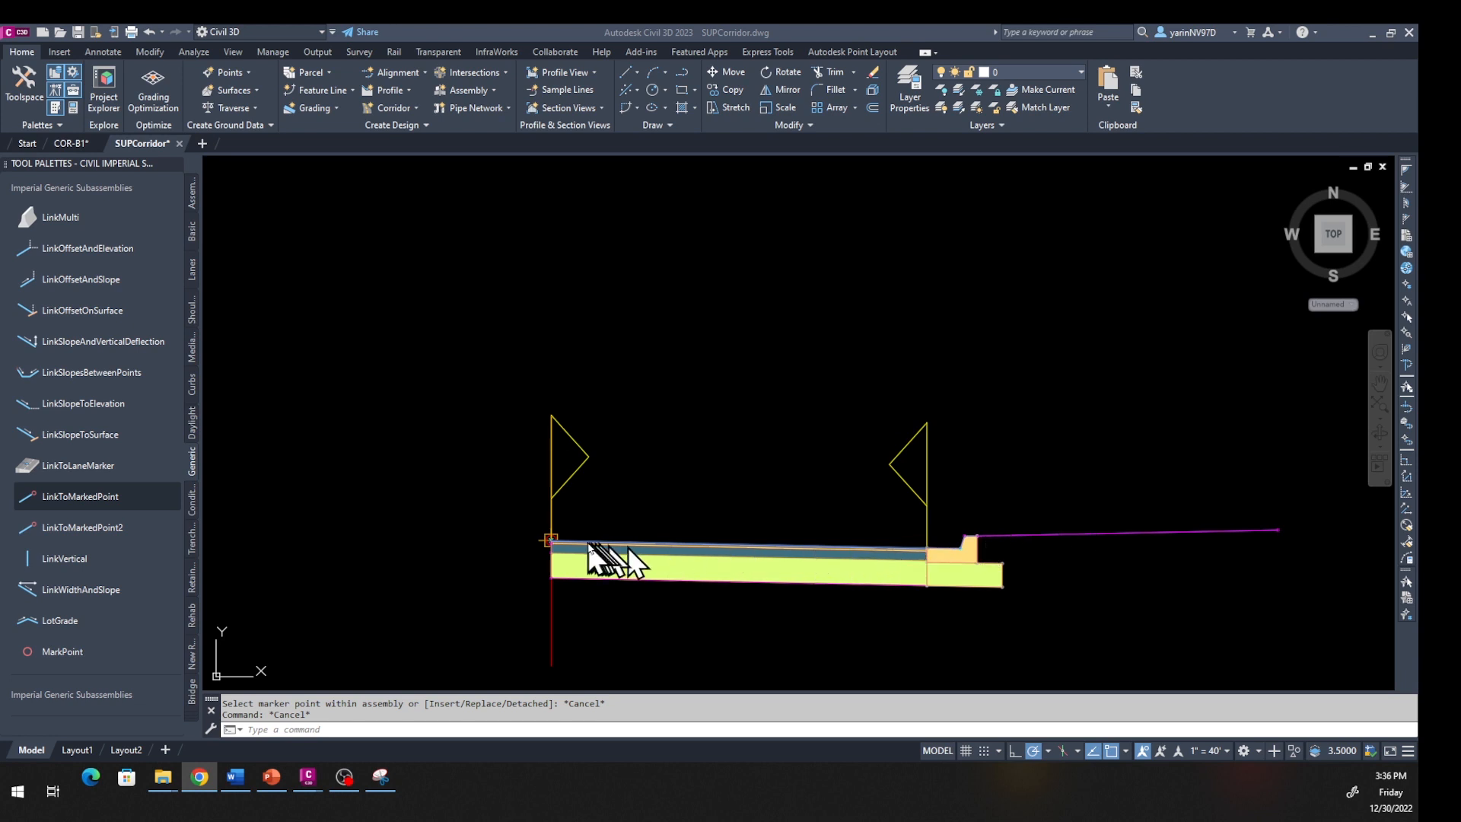
Mirror the link, curb and gutter, and lane subassemblies to the opposite side of the assembly, using the baseline marker point
click(1138, 533)
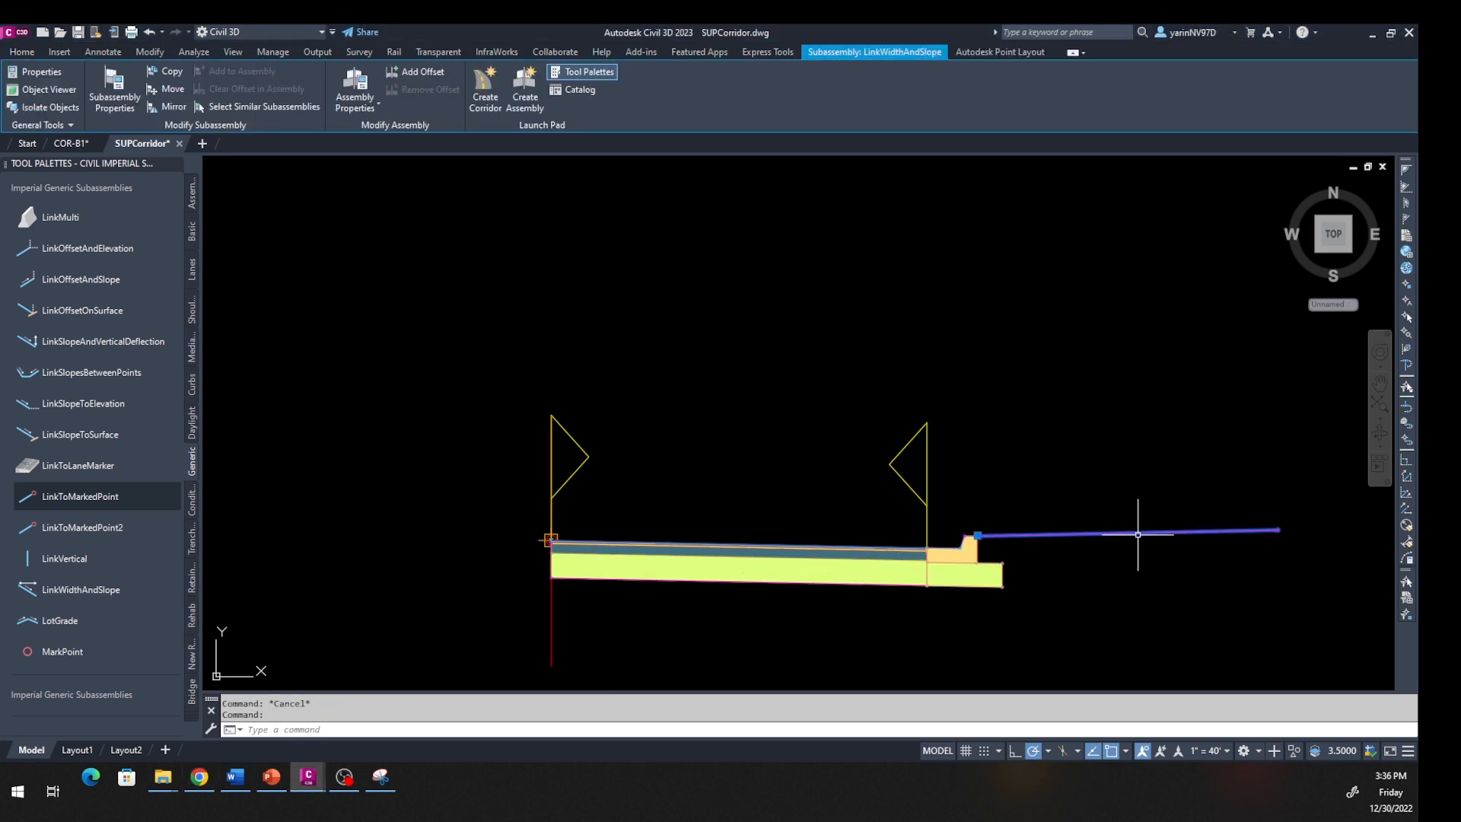
mouse_move(1138, 534)
click(947, 549)
click(857, 548)
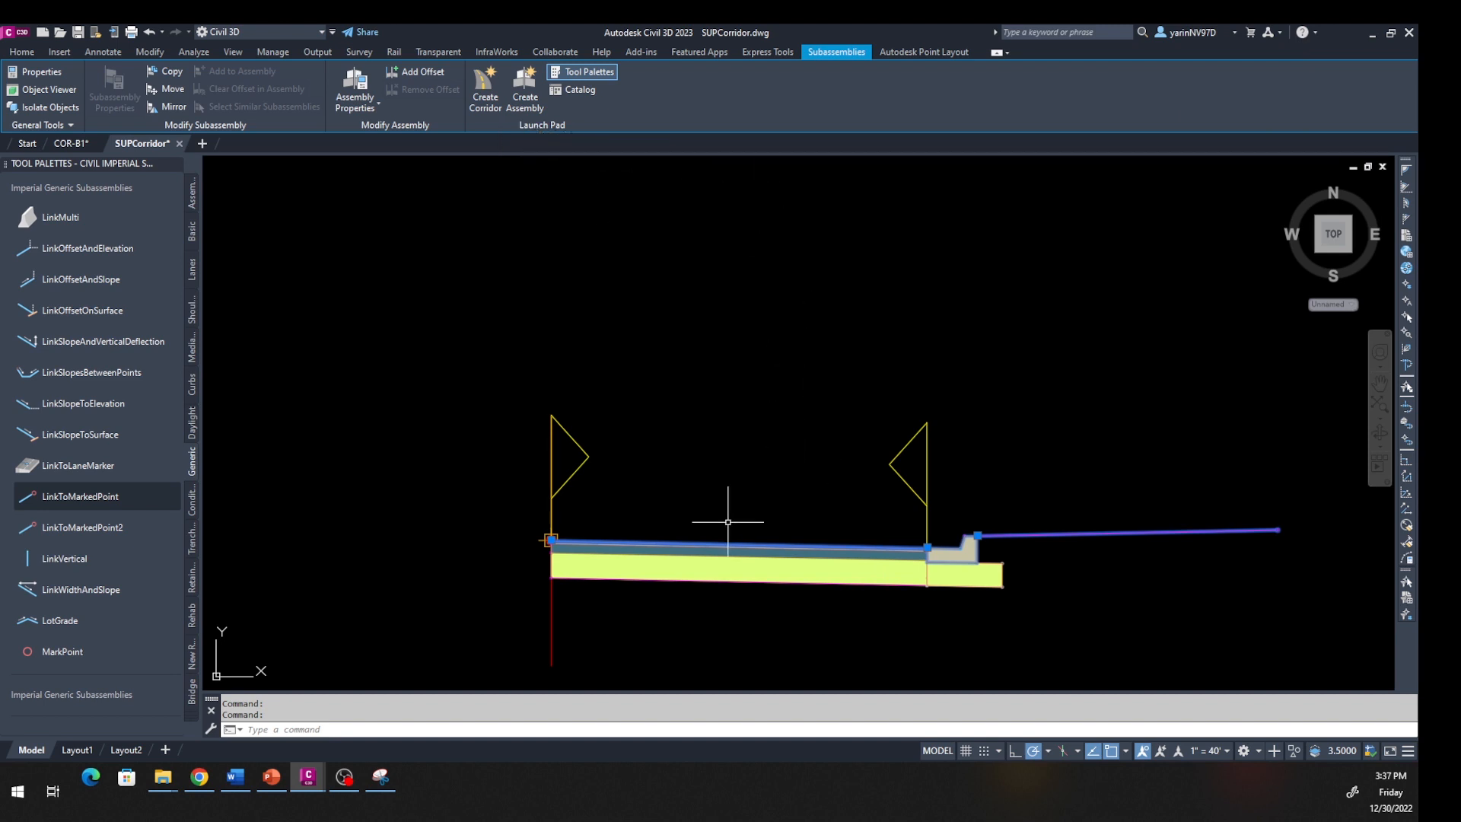
right_click(708, 550)
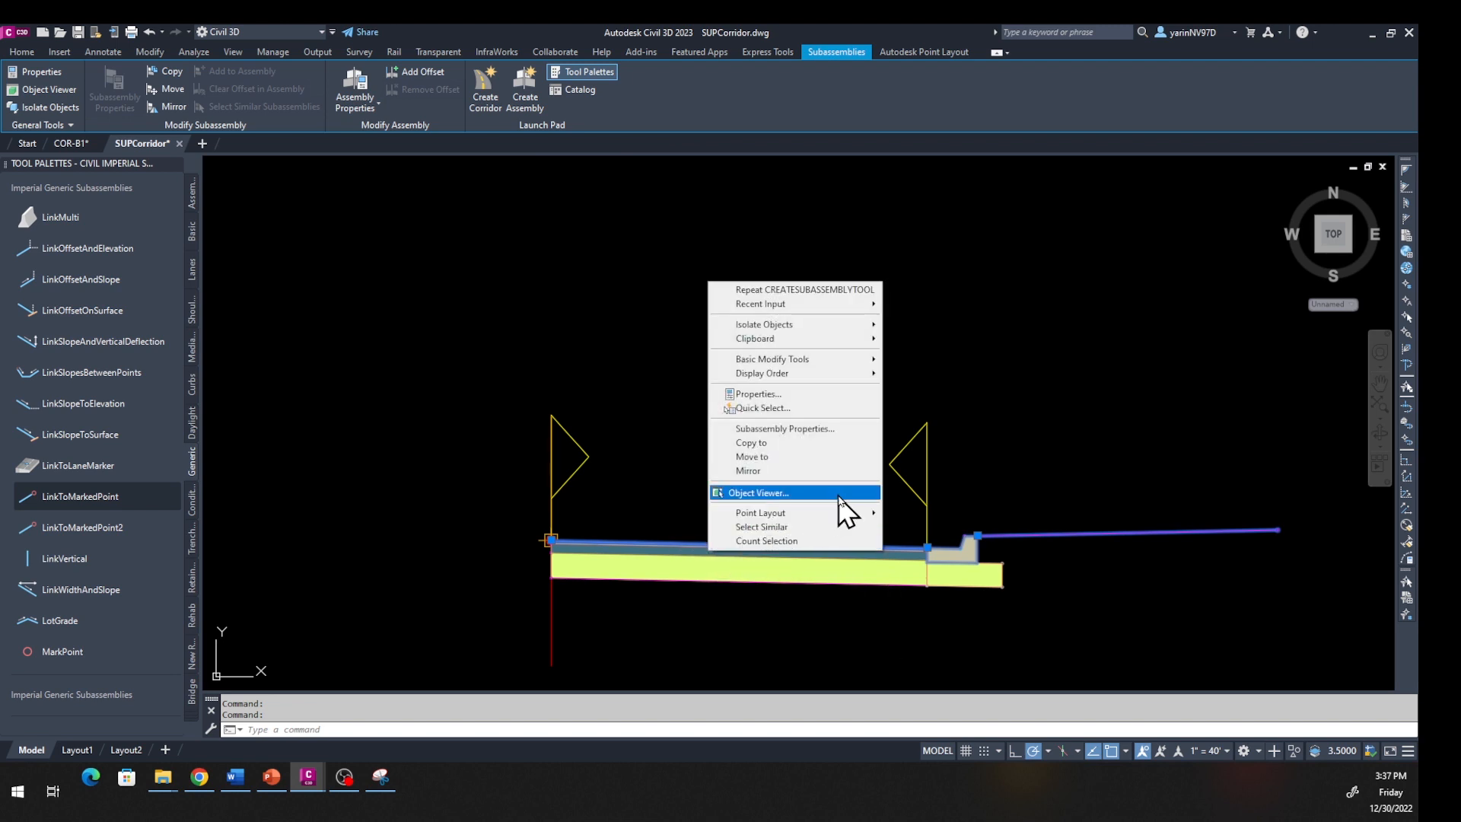
click(806, 470)
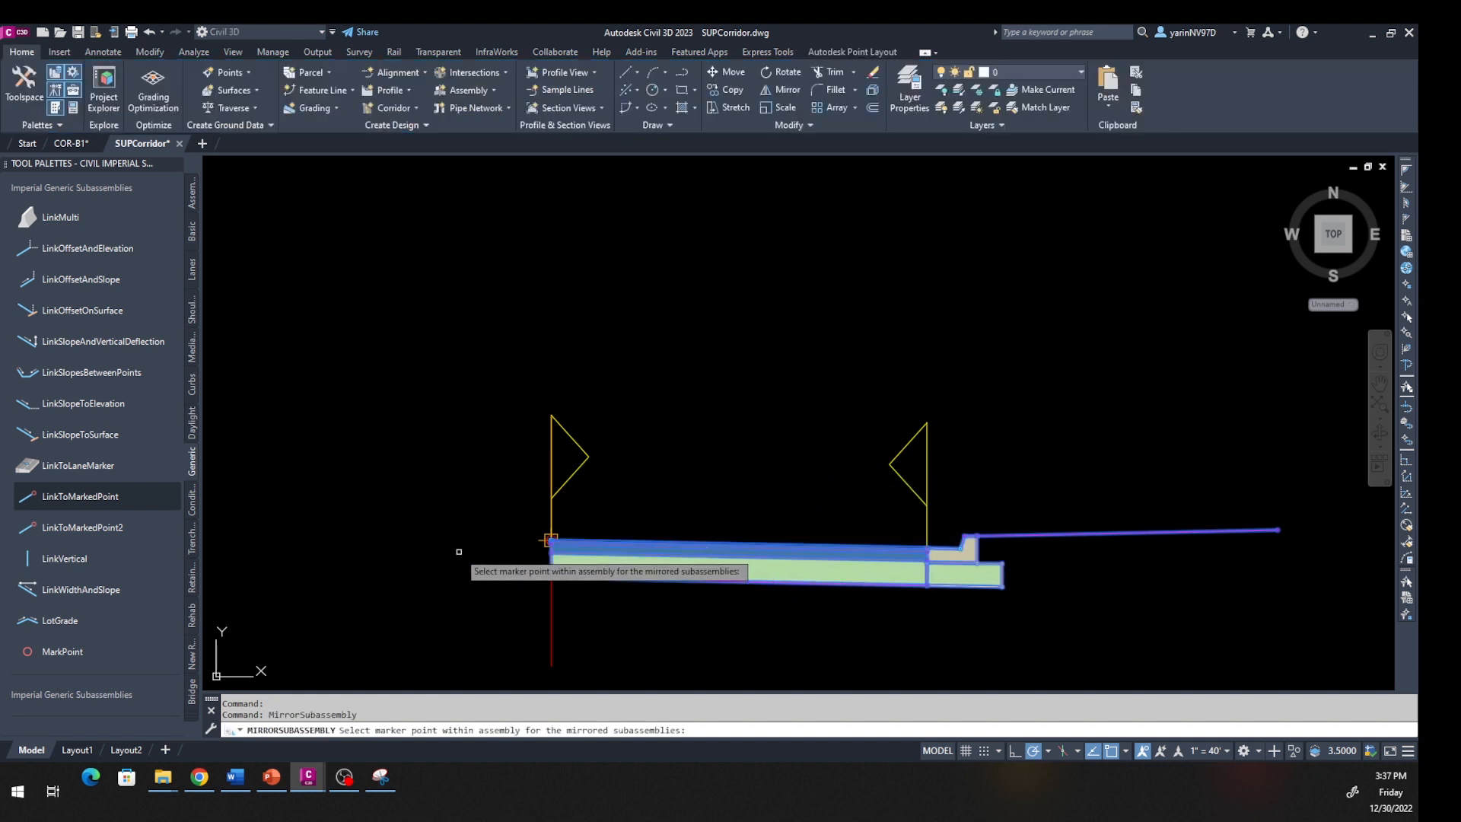
scroll(456, 550, up, 5)
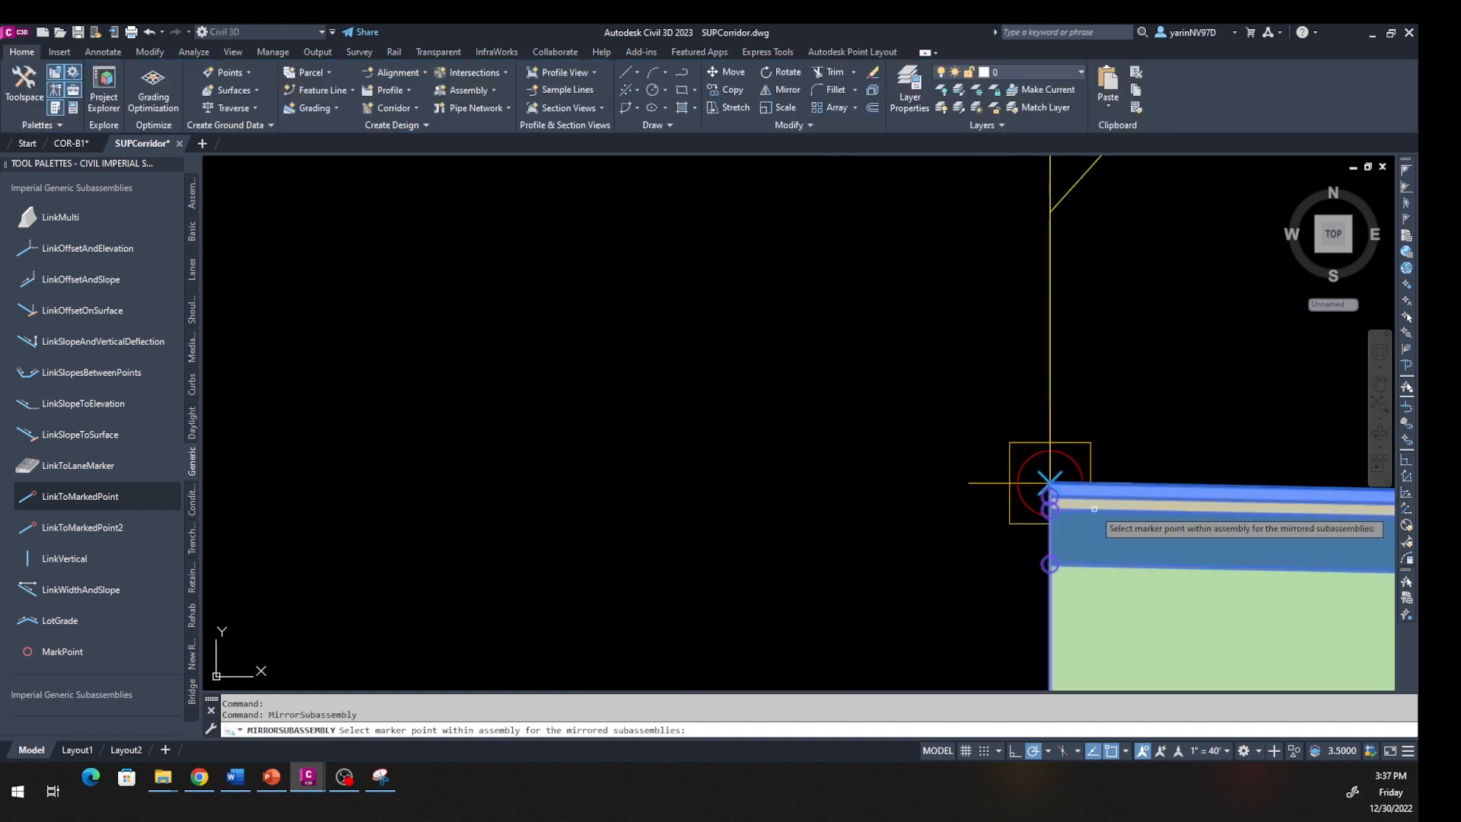
scroll(1047, 482, down, 3)
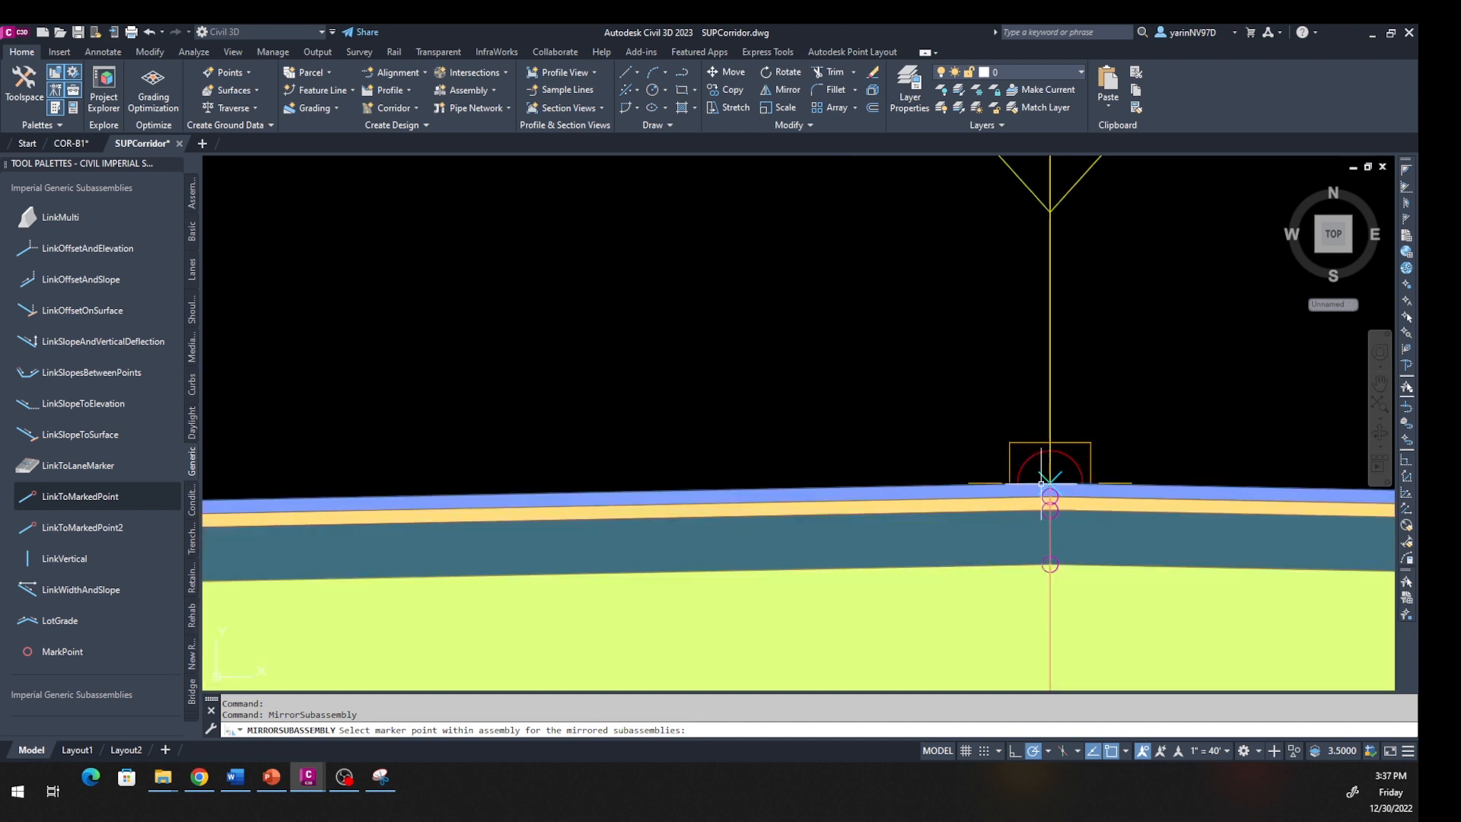
click(1048, 482)
Examine the mirrored road assembly as a whole and its location relative to the surface and profile views
scroll(897, 505, down, 3)
scroll(951, 567, down, 3)
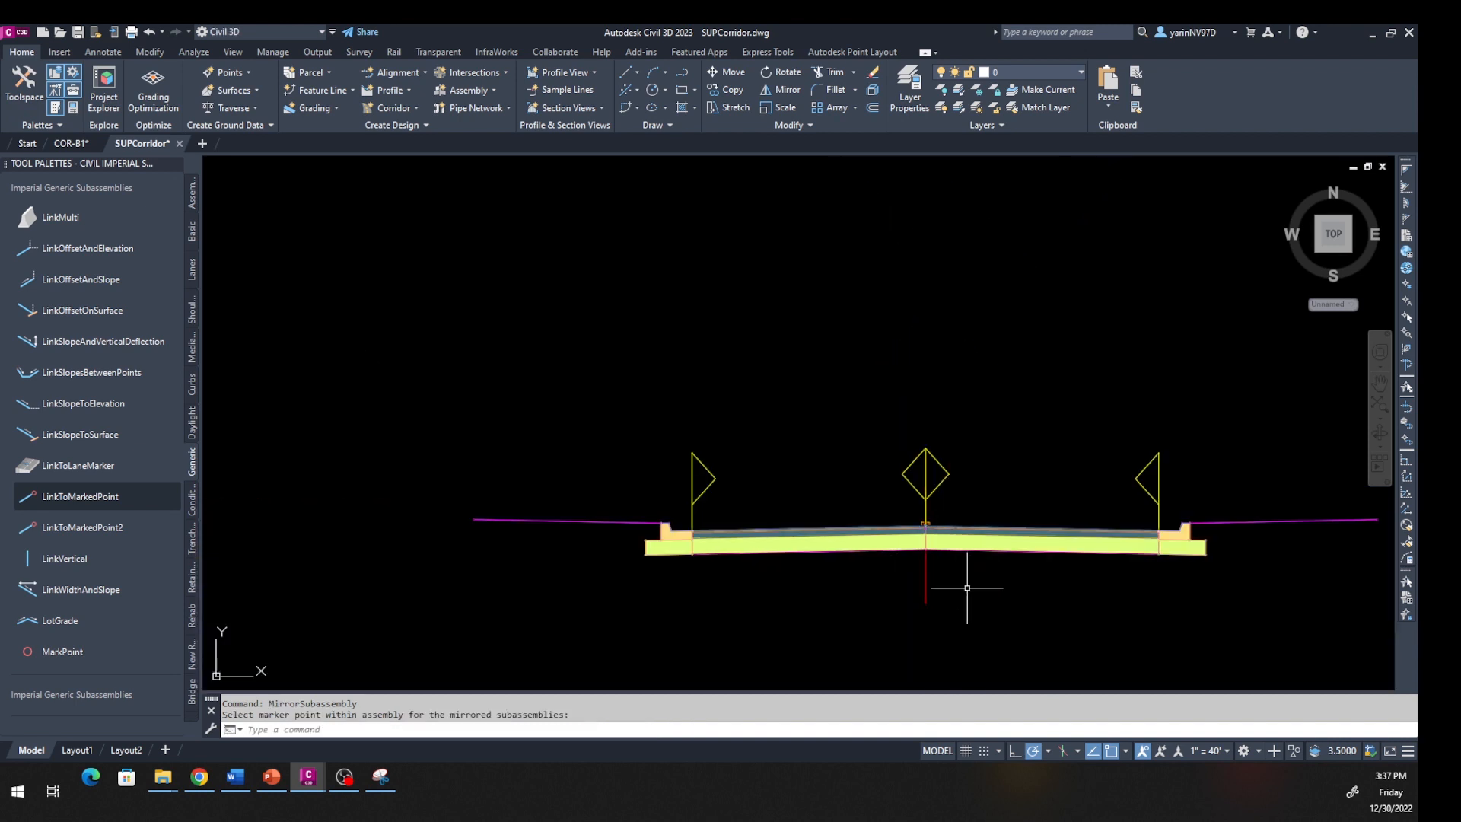
scroll(982, 597, down, 2)
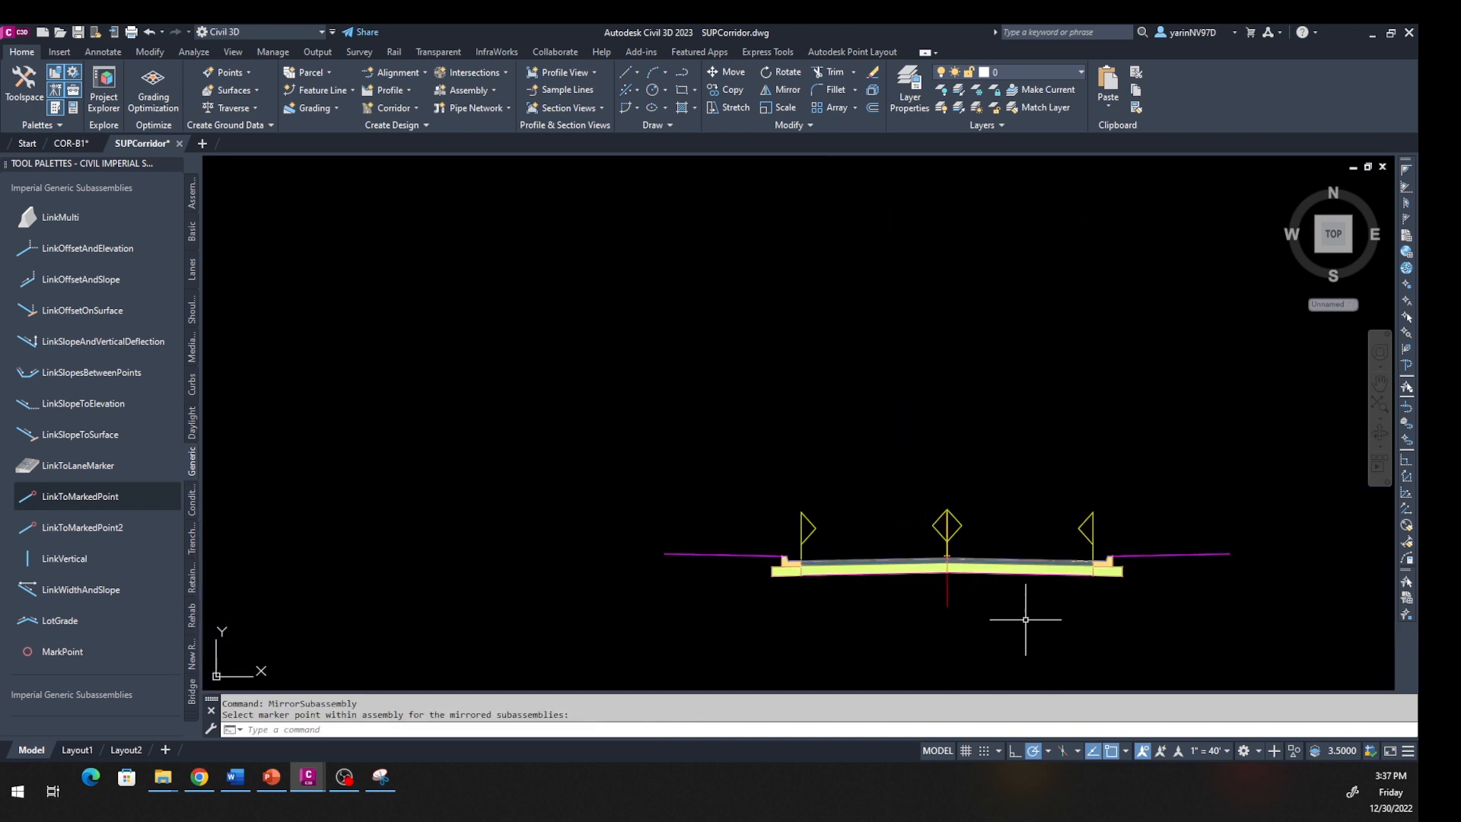
mouse_move(1026, 619)
middle_down()
mouse_move(871, 590)
mouse_move(882, 581)
middle_up()
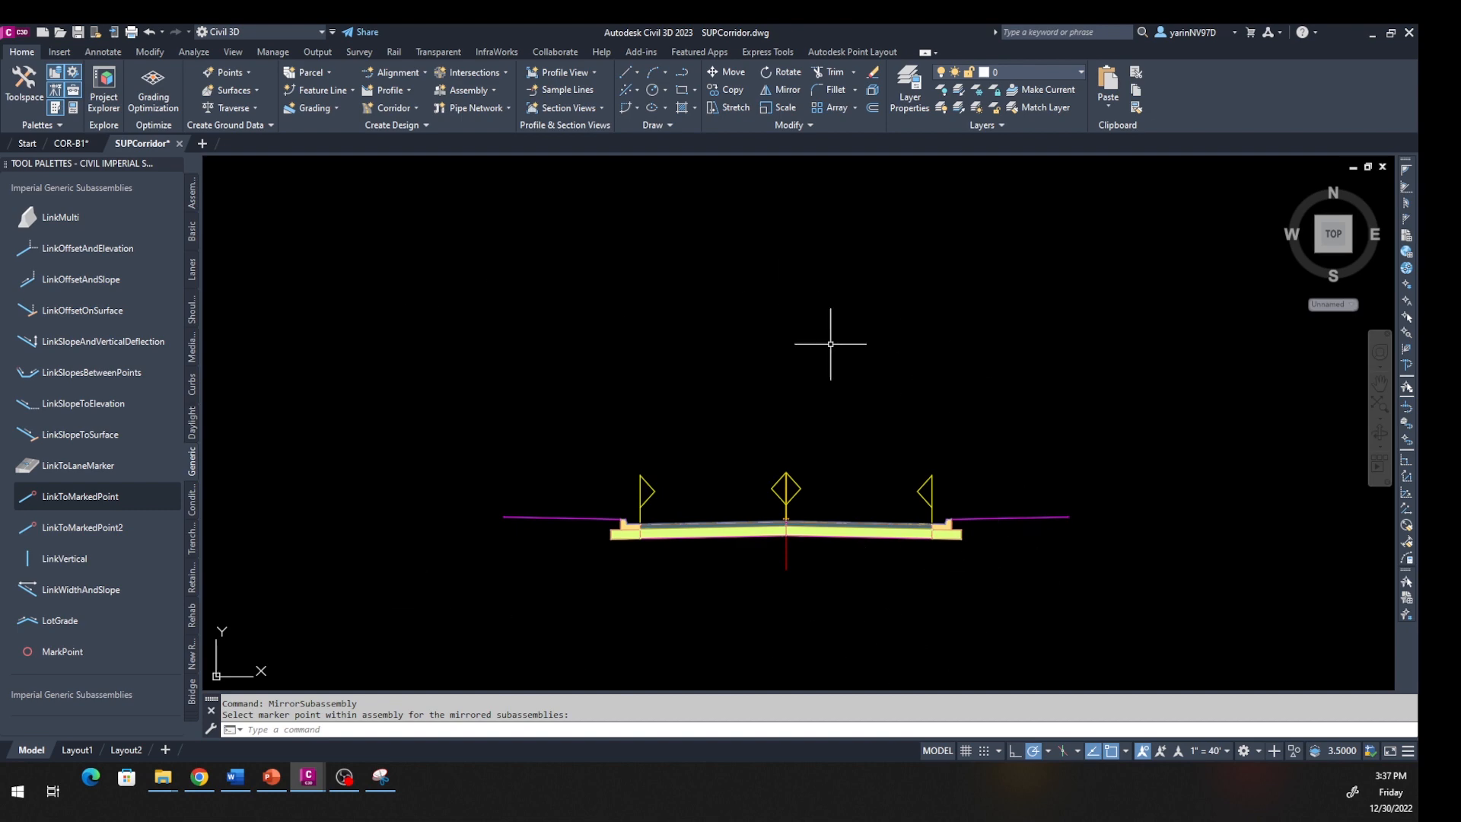
scroll(753, 434, down, 15)
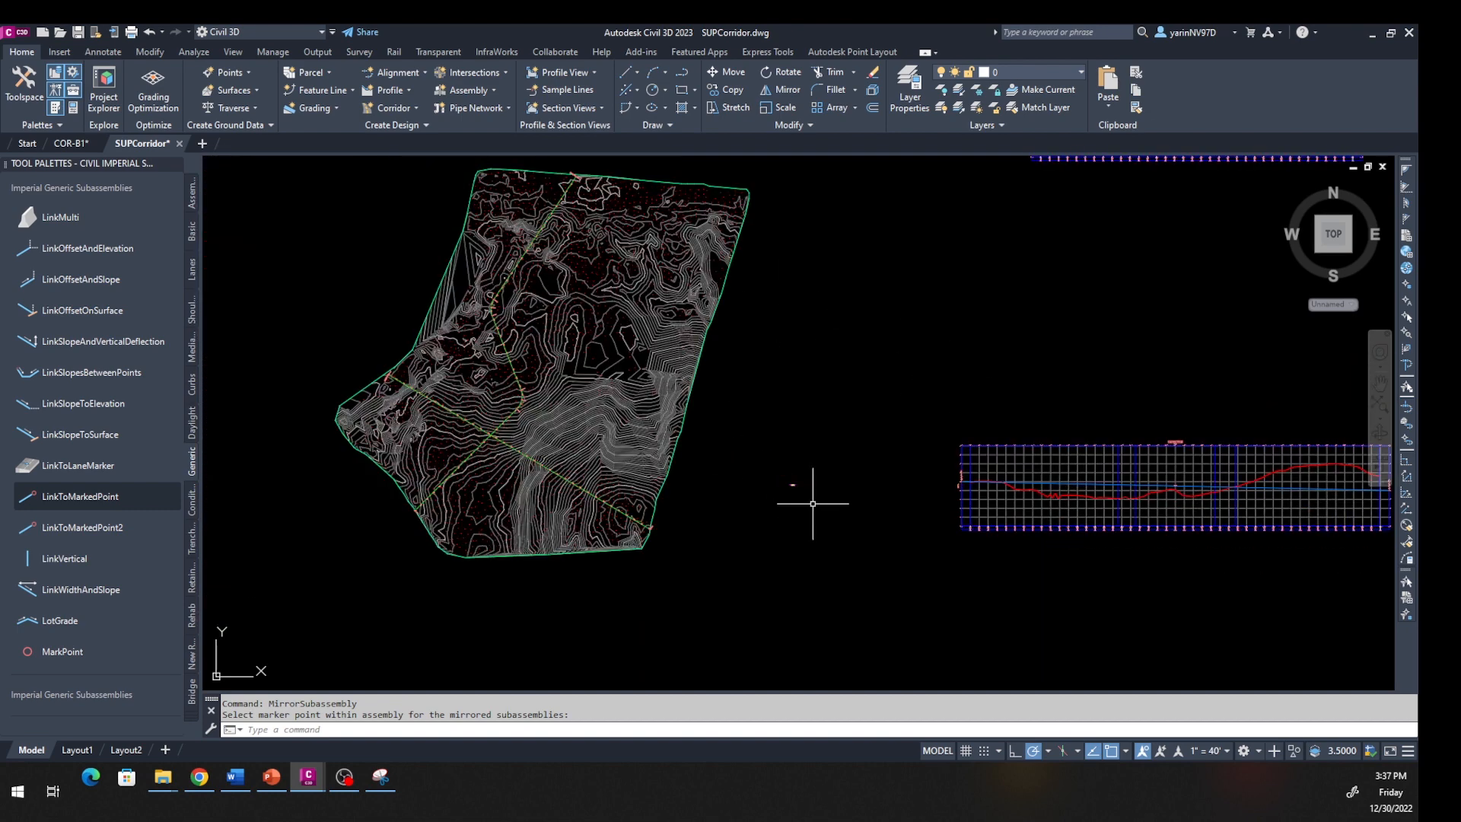
scroll(813, 503, down, 4)
scroll(706, 496, up, 4)
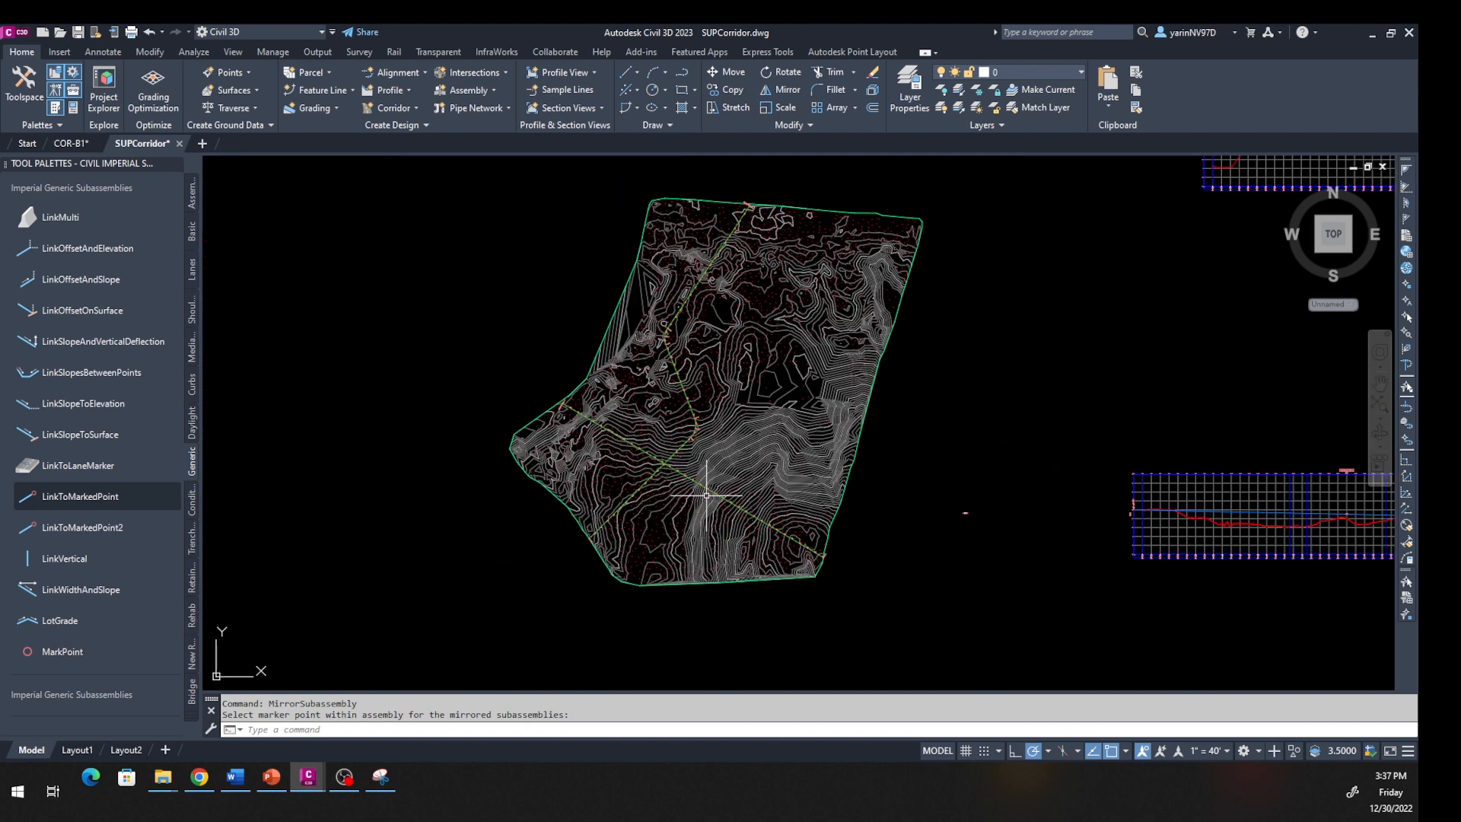
scroll(706, 495, up, 3)
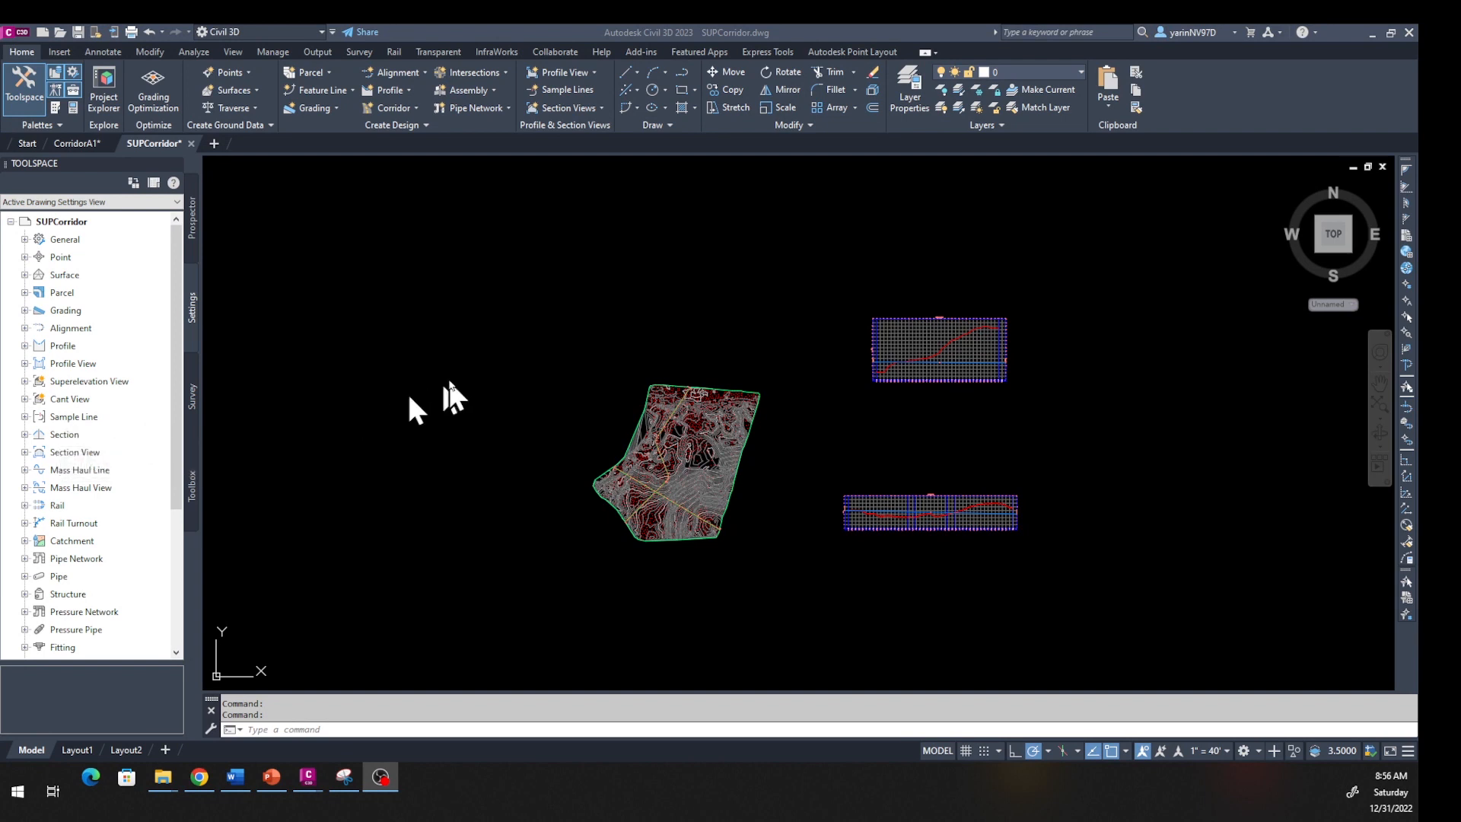
Switch to the CorridorA1 drawing and examine the Jeffries Ranch Rd alignment and its intersecting roads up close
click(76, 144)
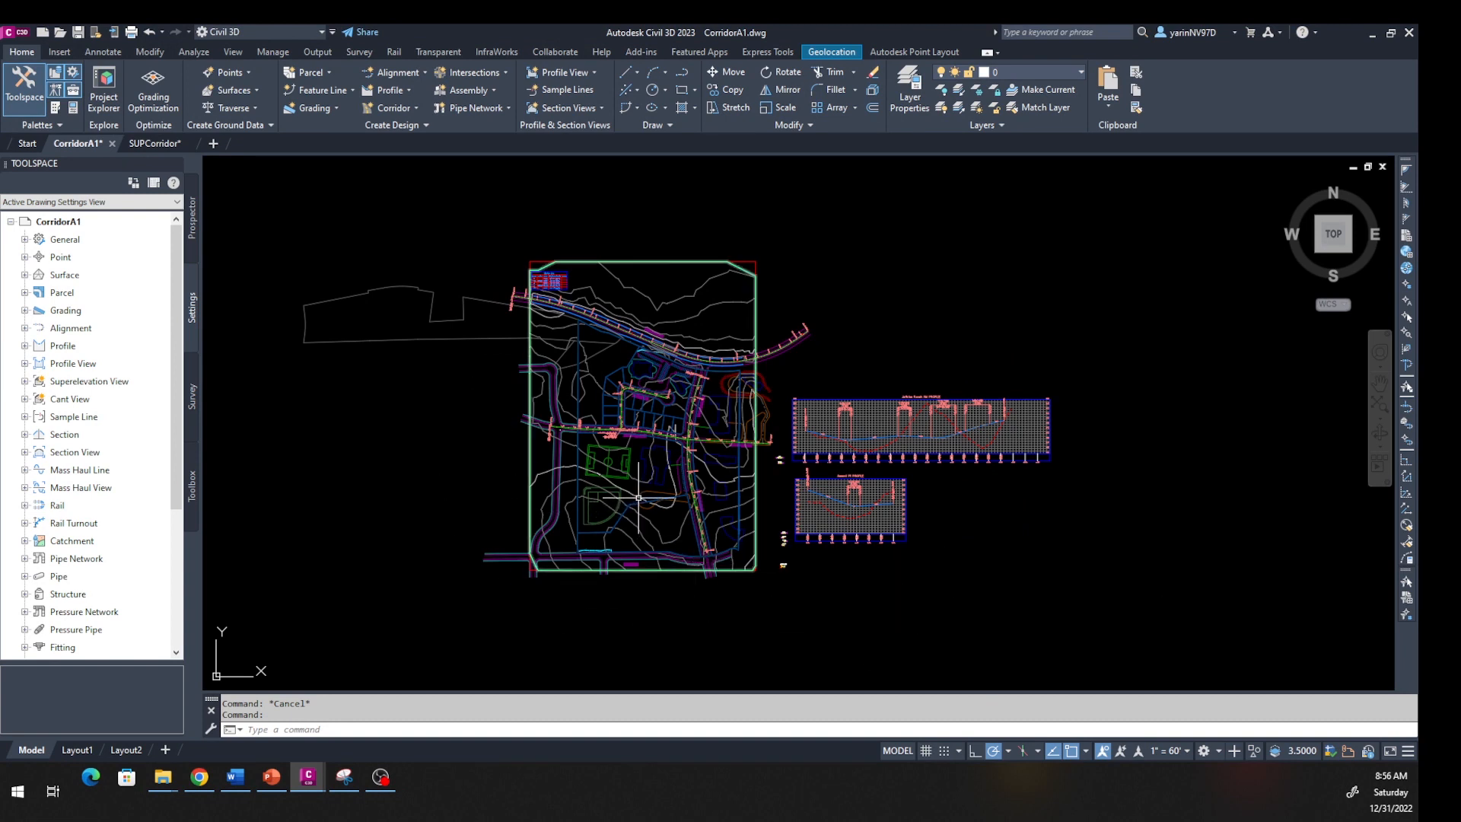
scroll(592, 480, up, 3)
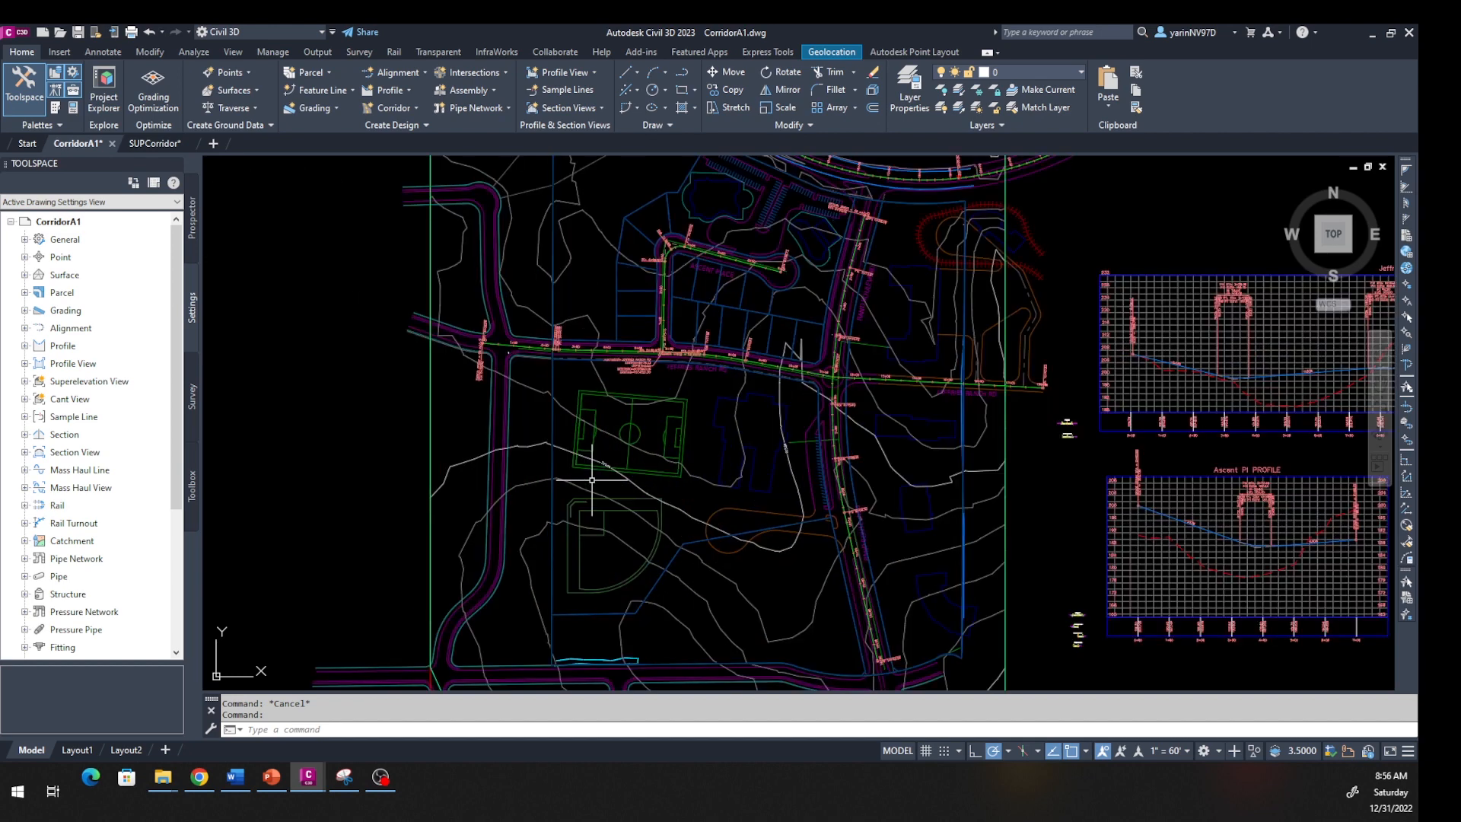
scroll(596, 404, up, 4)
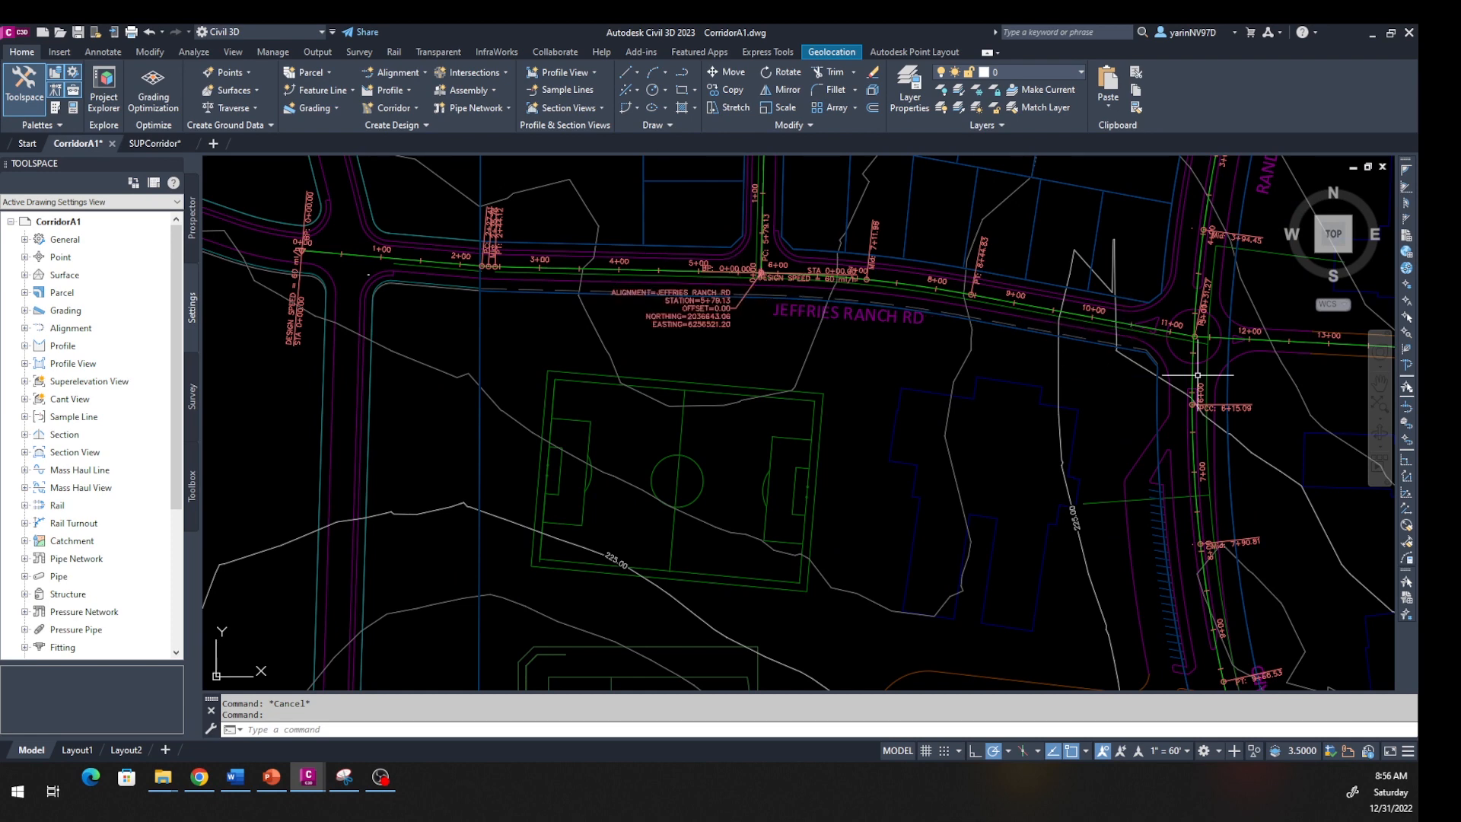
scroll(1194, 373, down, 3)
scroll(1199, 379, up, 2)
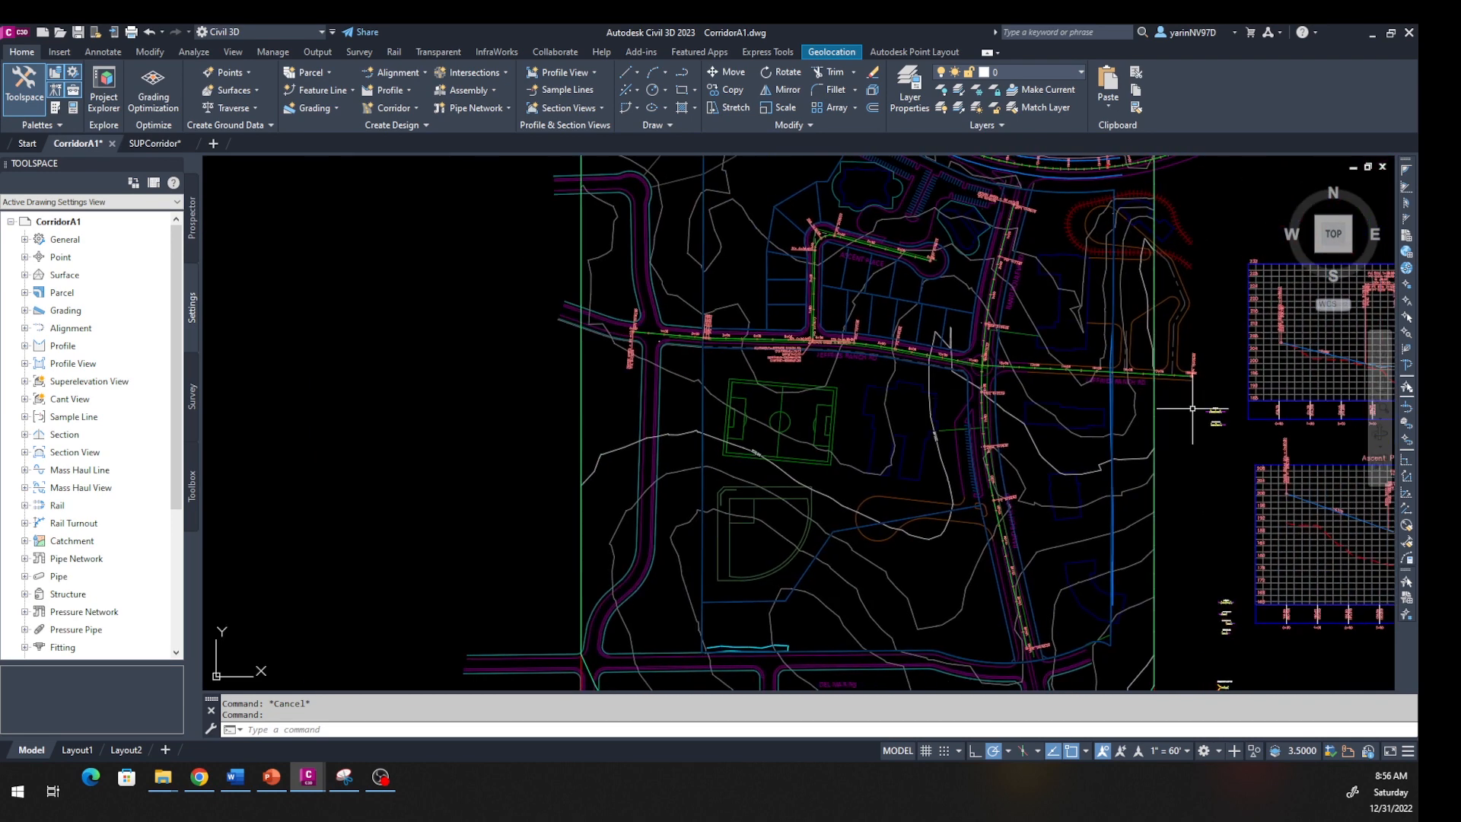
scroll(734, 390, up, 4)
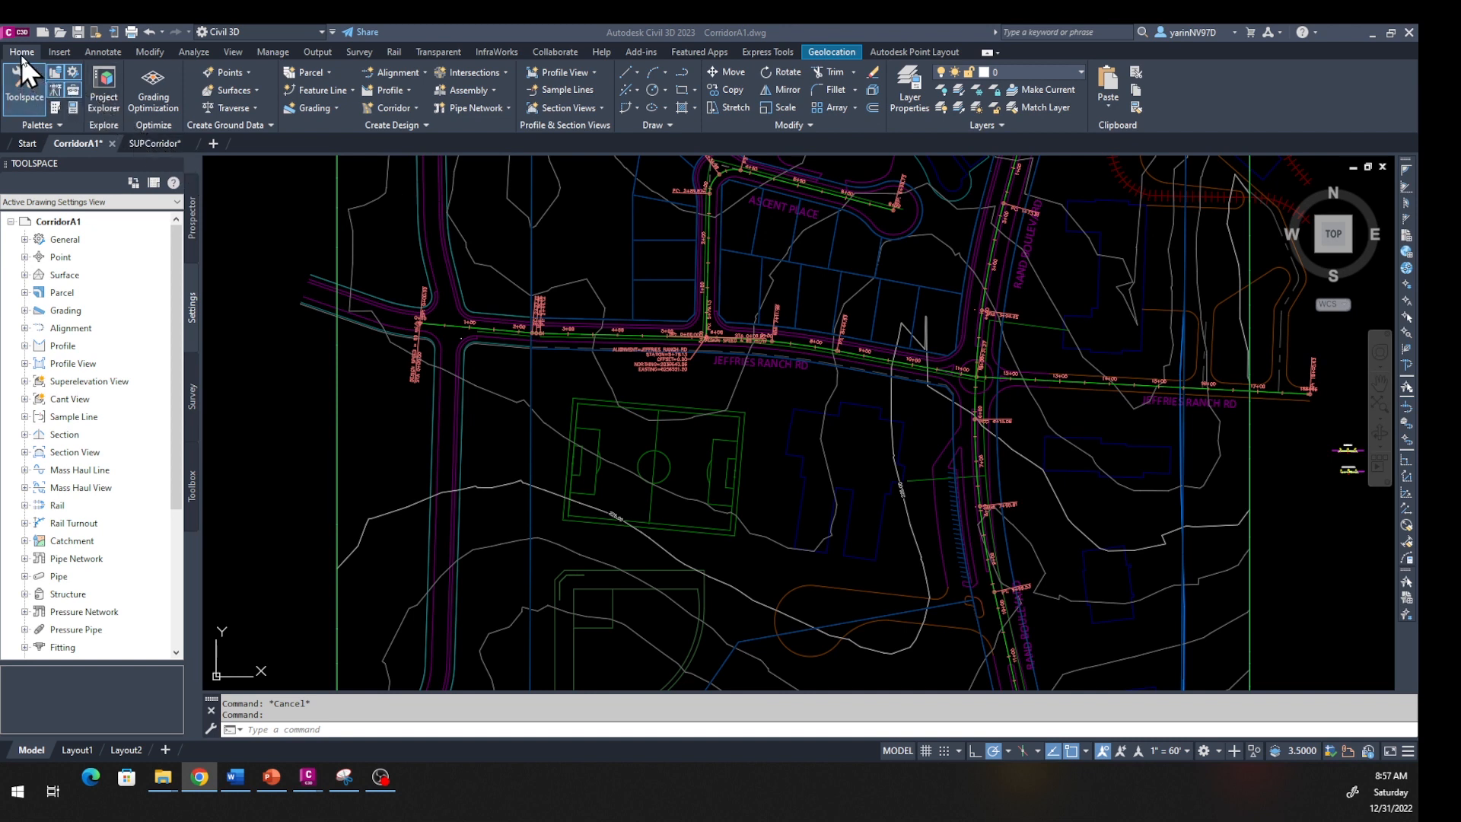
Start creating a new corridor and name it Jeff Road
click(414, 106)
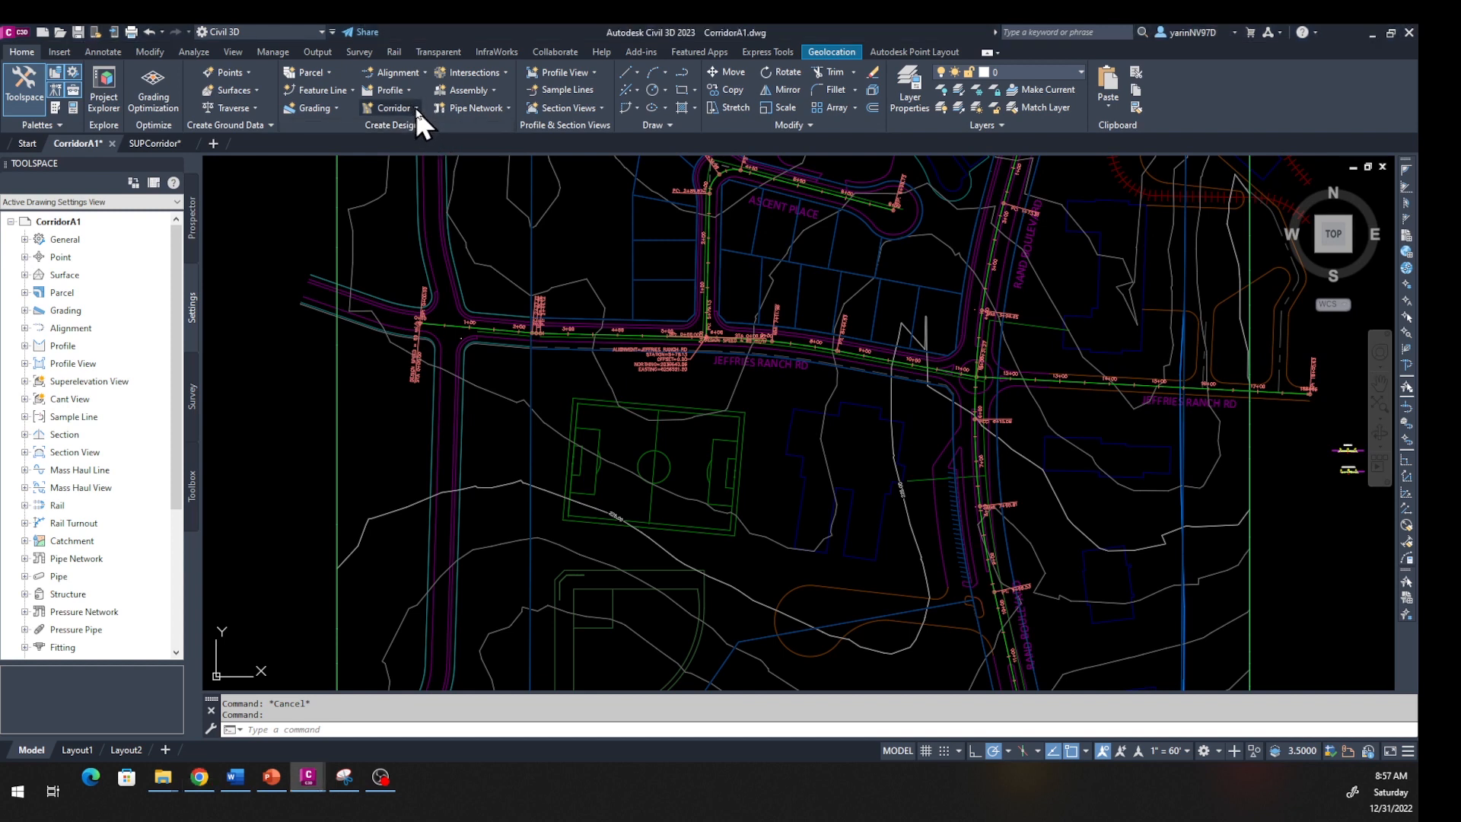
click(415, 108)
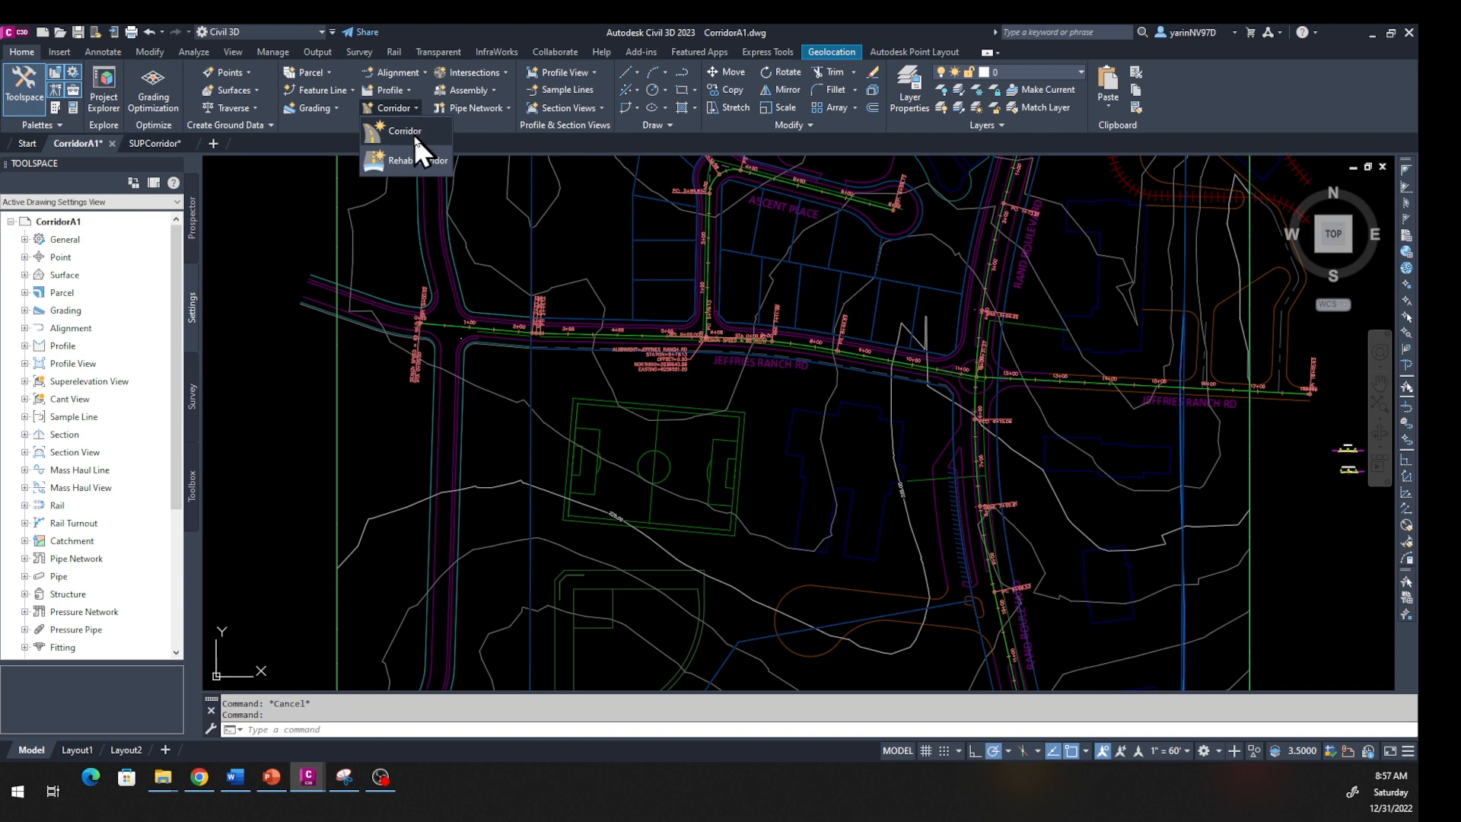
click(412, 131)
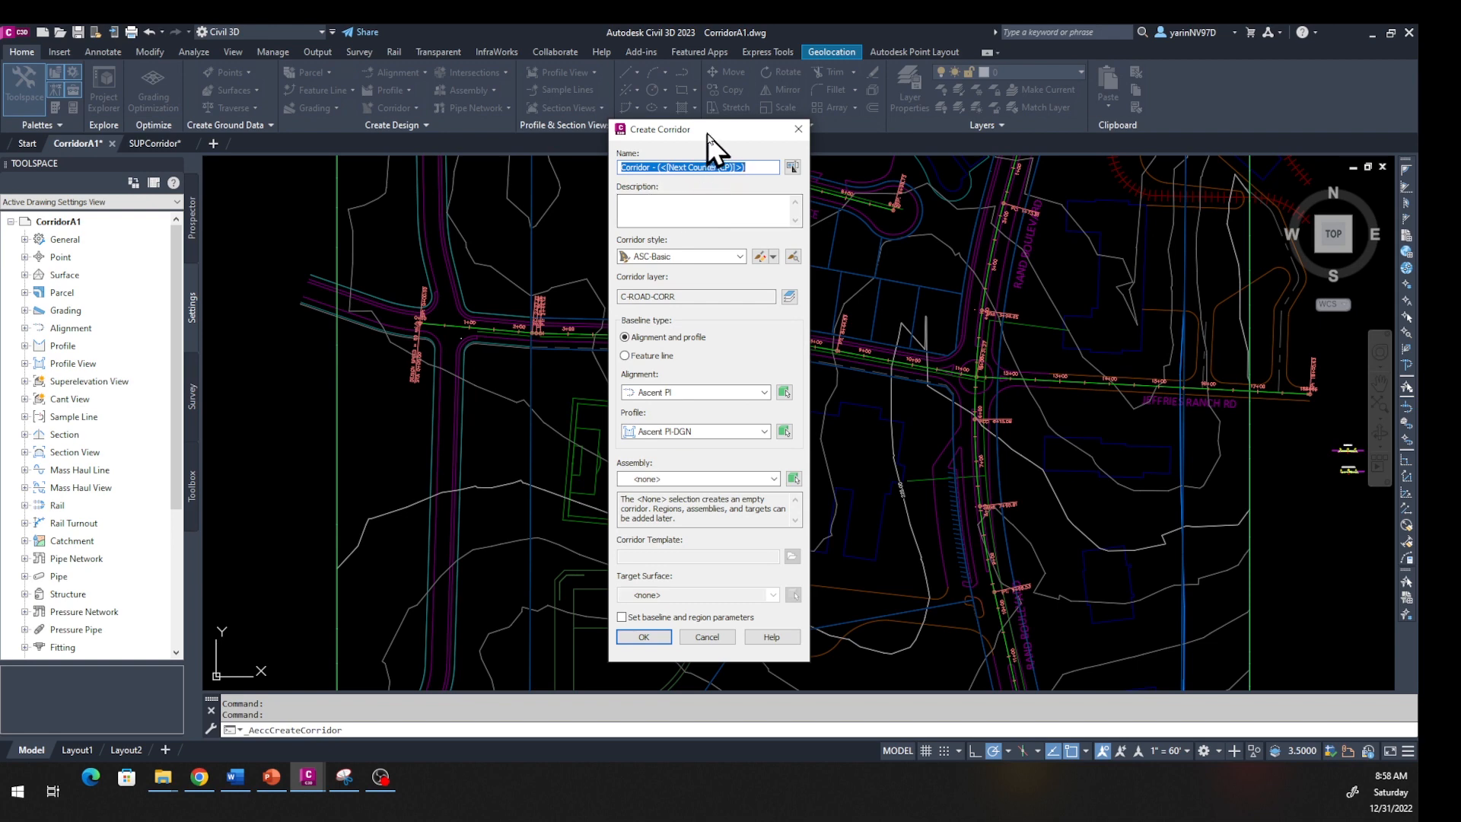
mouse_move(706, 134)
mouse_down()
mouse_move(734, 430)
mouse_move(805, 347)
mouse_up()
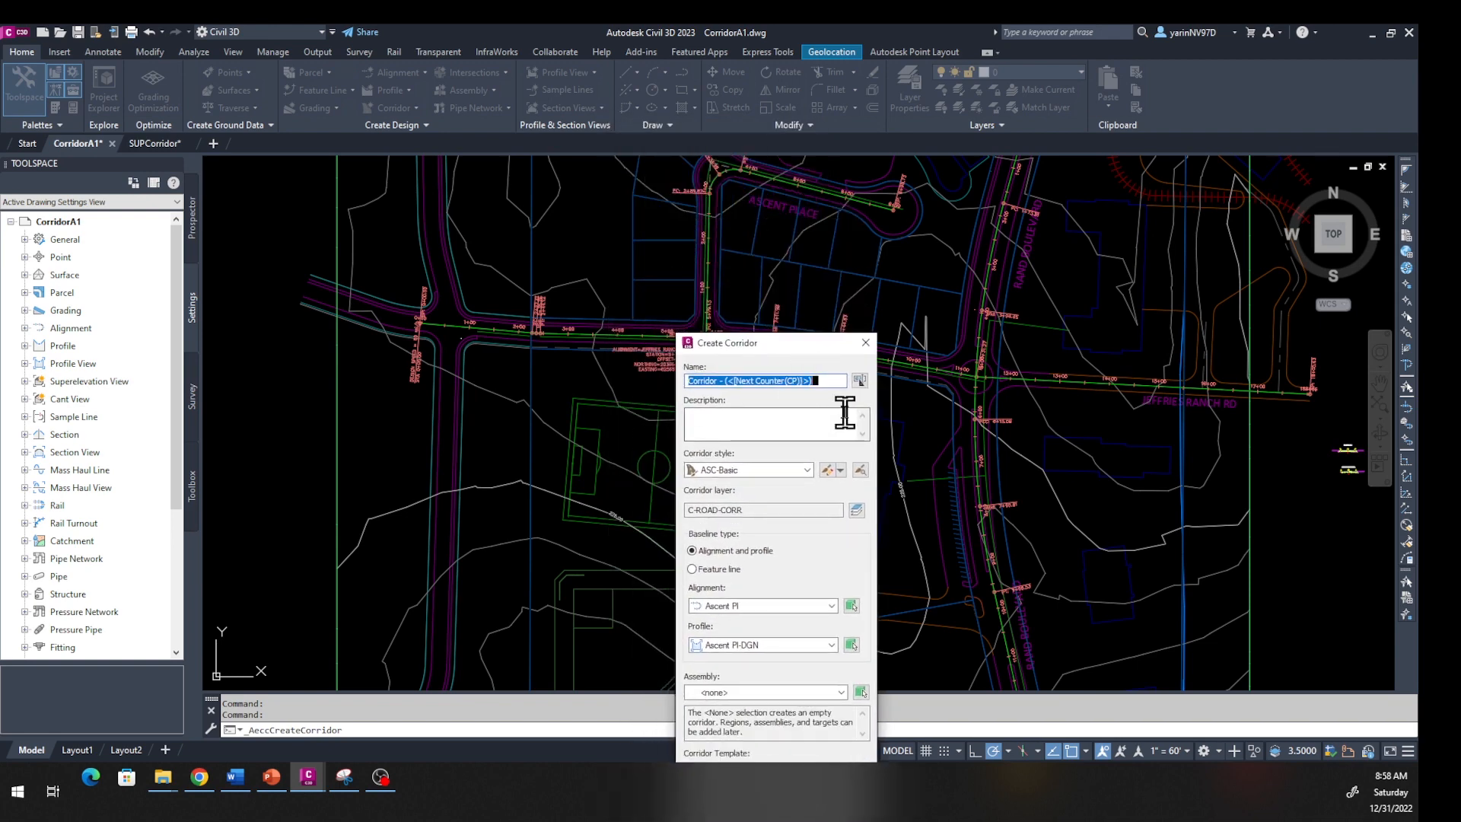
text(Jeff Road)
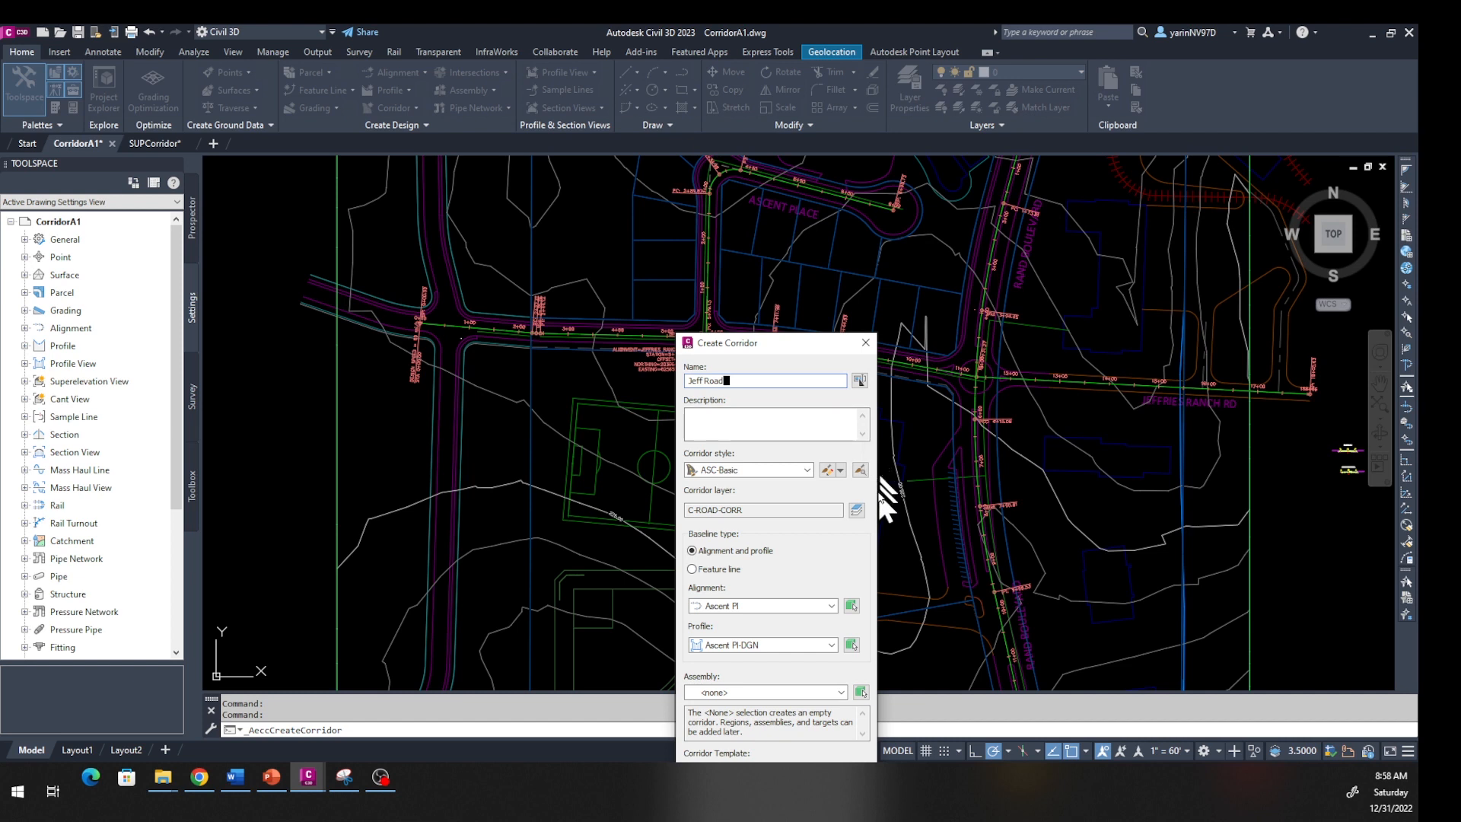
drag(816, 340, 826, 206)
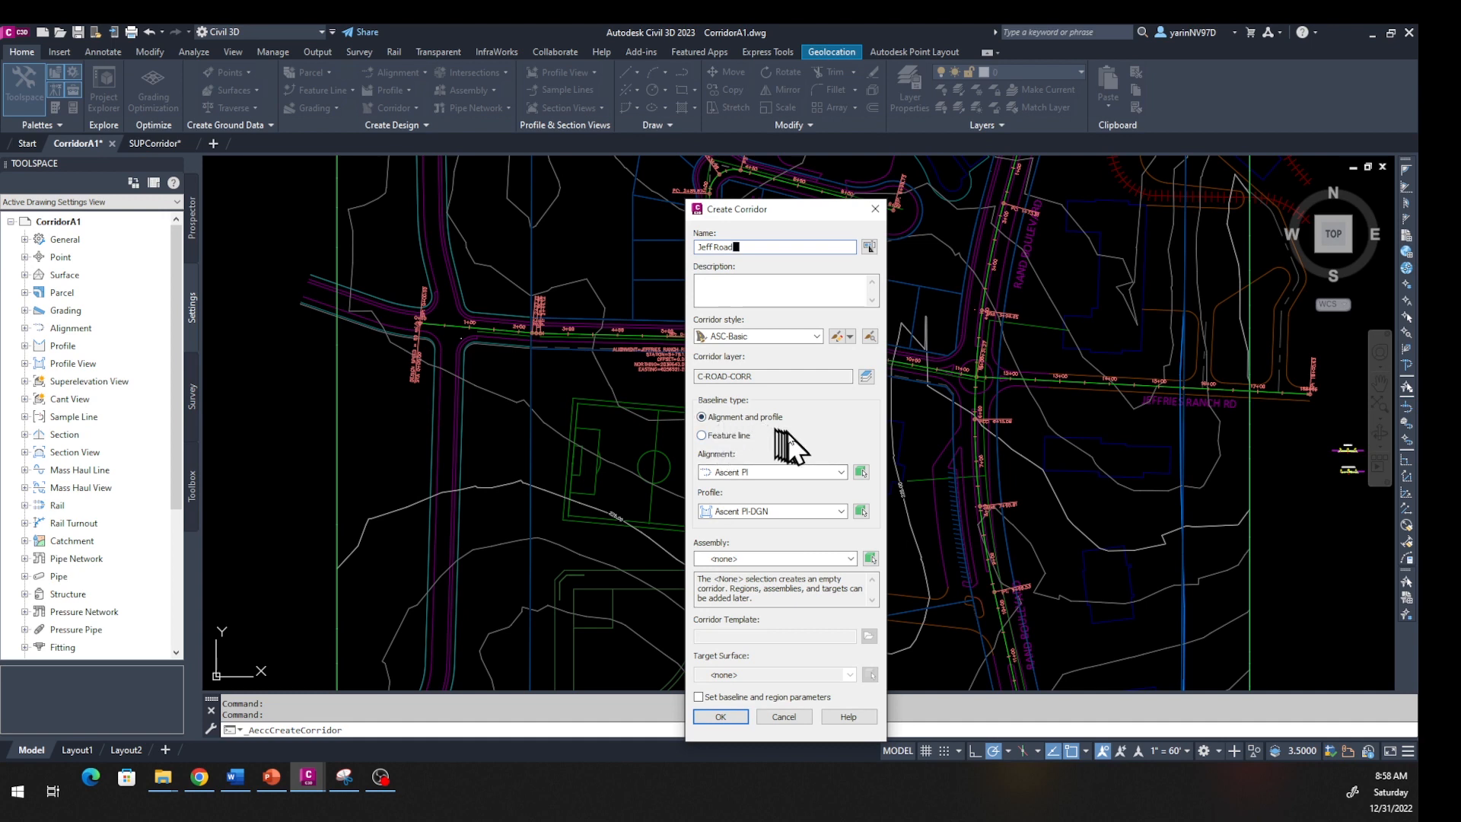
Set the corridor baseline to the Jeffries Ranch Rd alignment with the Jeffries Ranch Rd-DGN profile
click(842, 477)
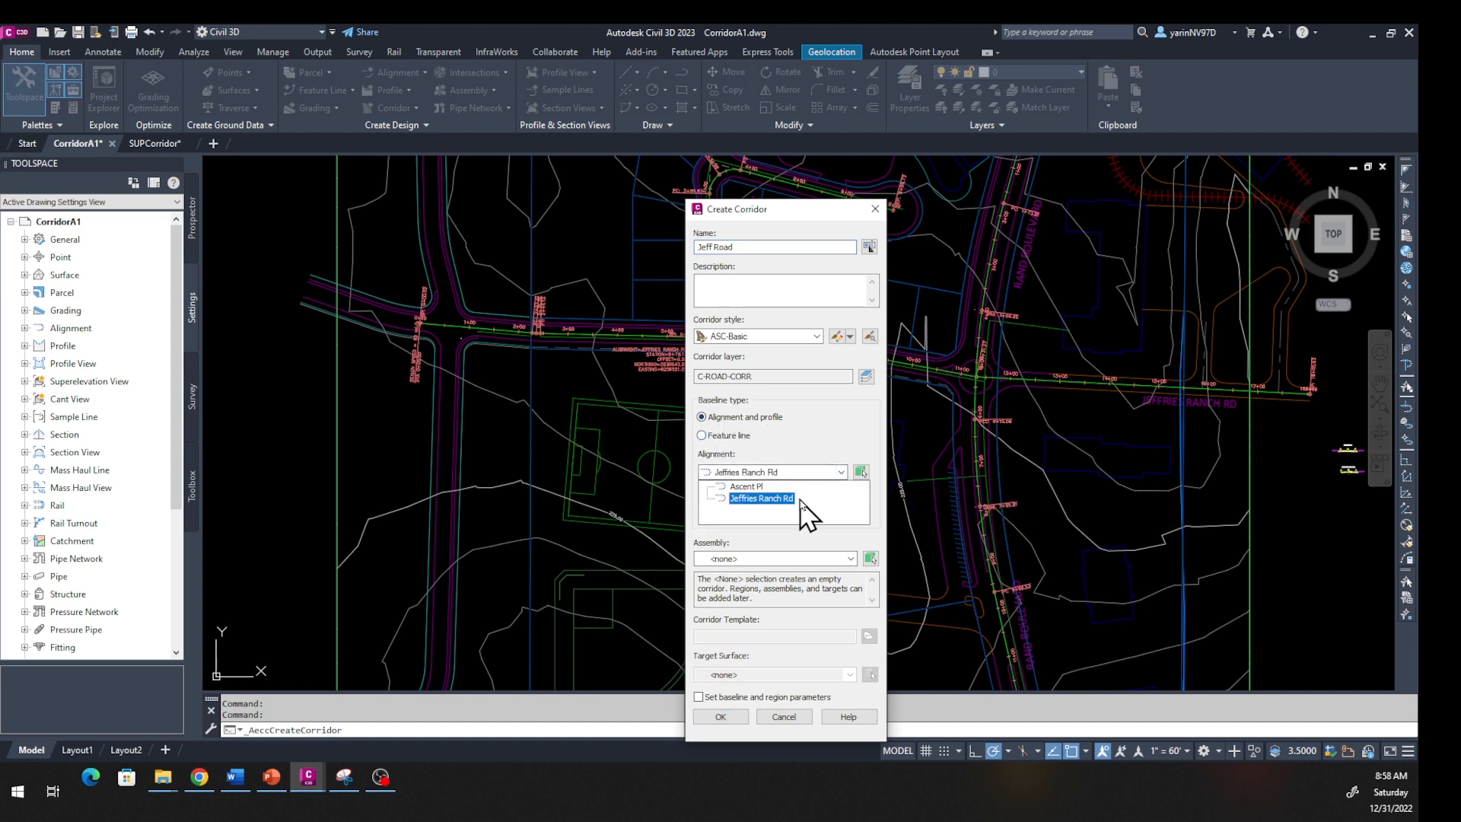
click(761, 499)
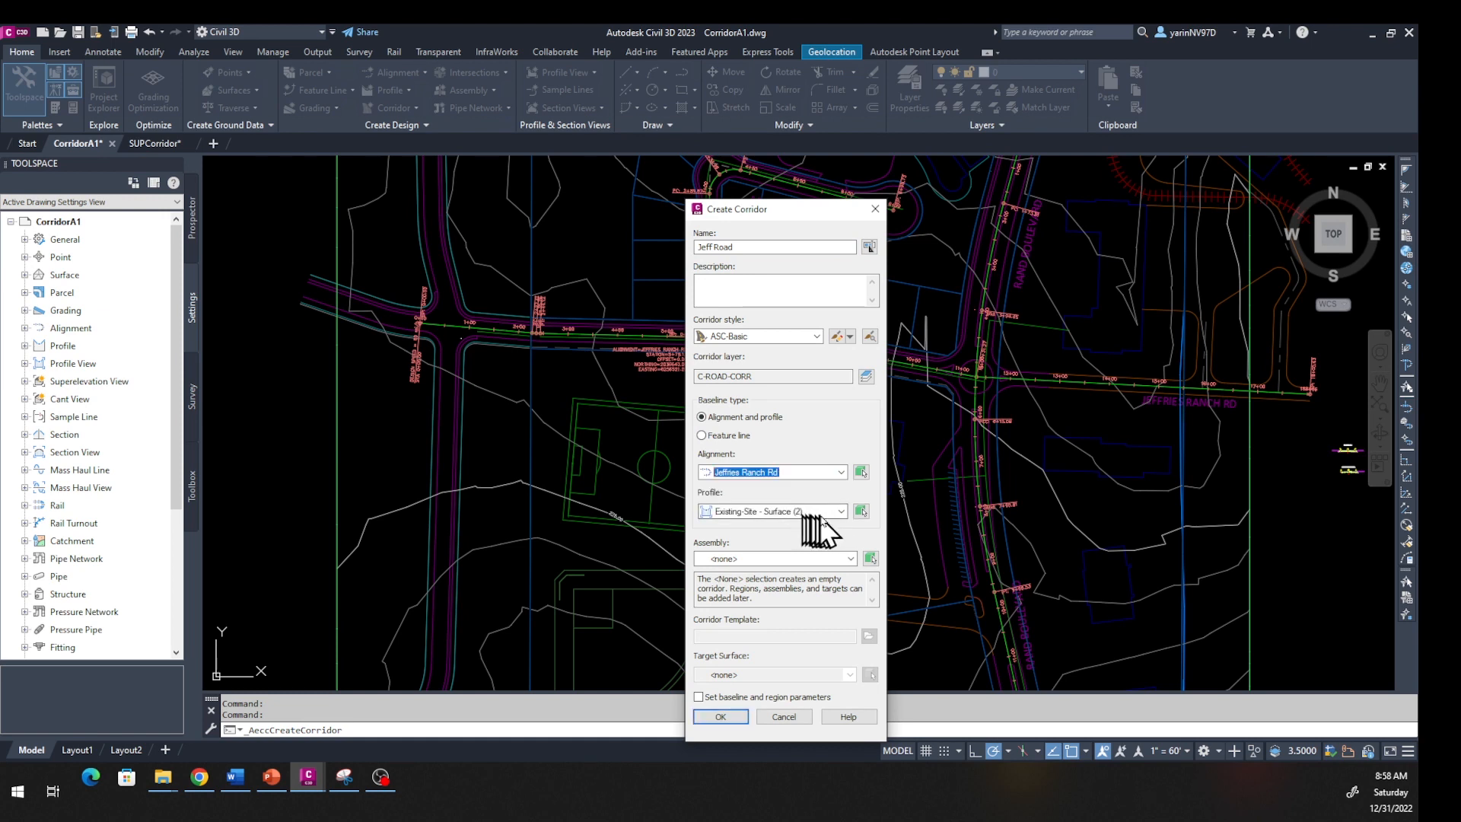
click(841, 511)
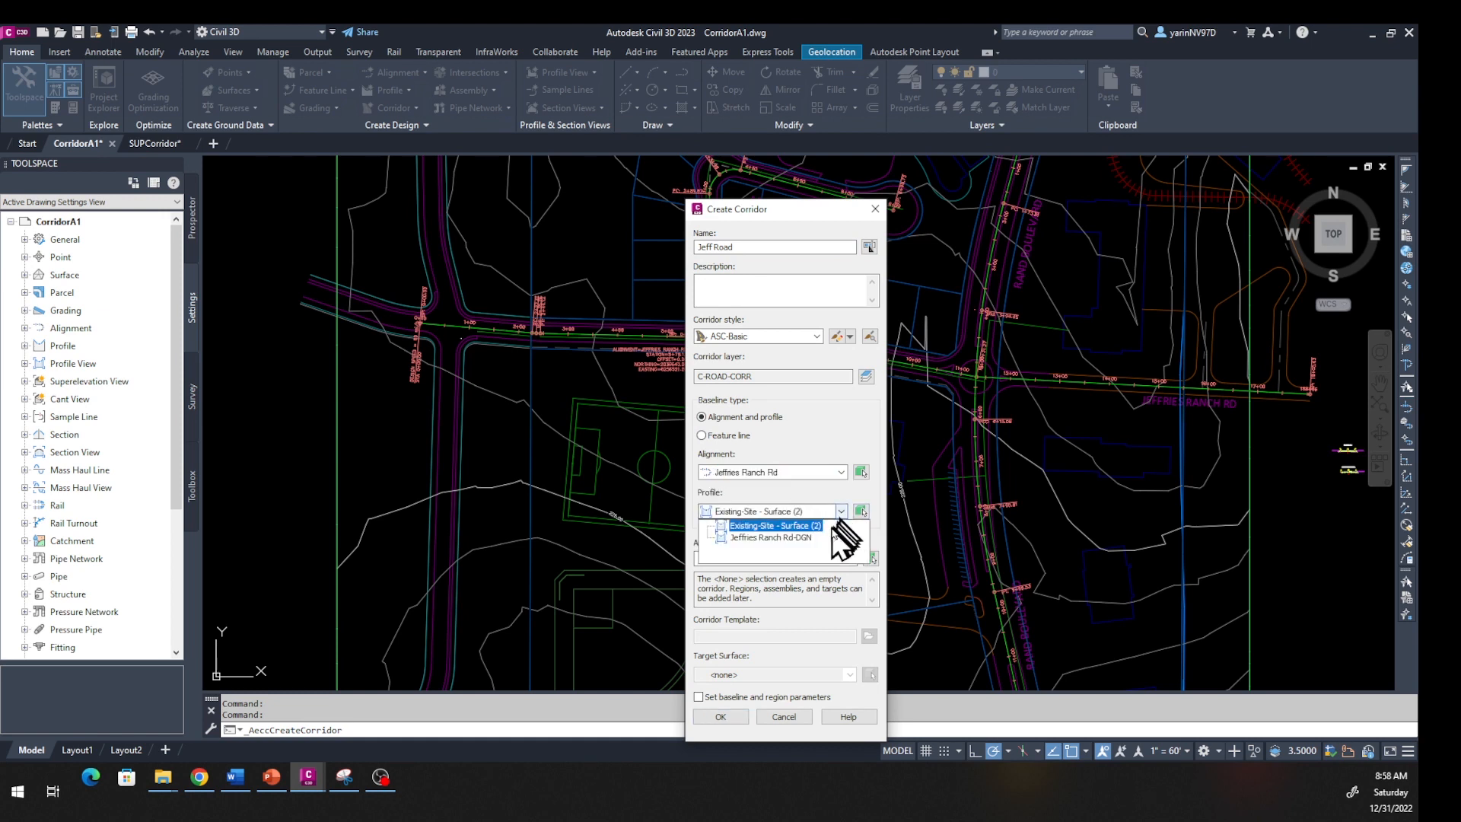
click(824, 539)
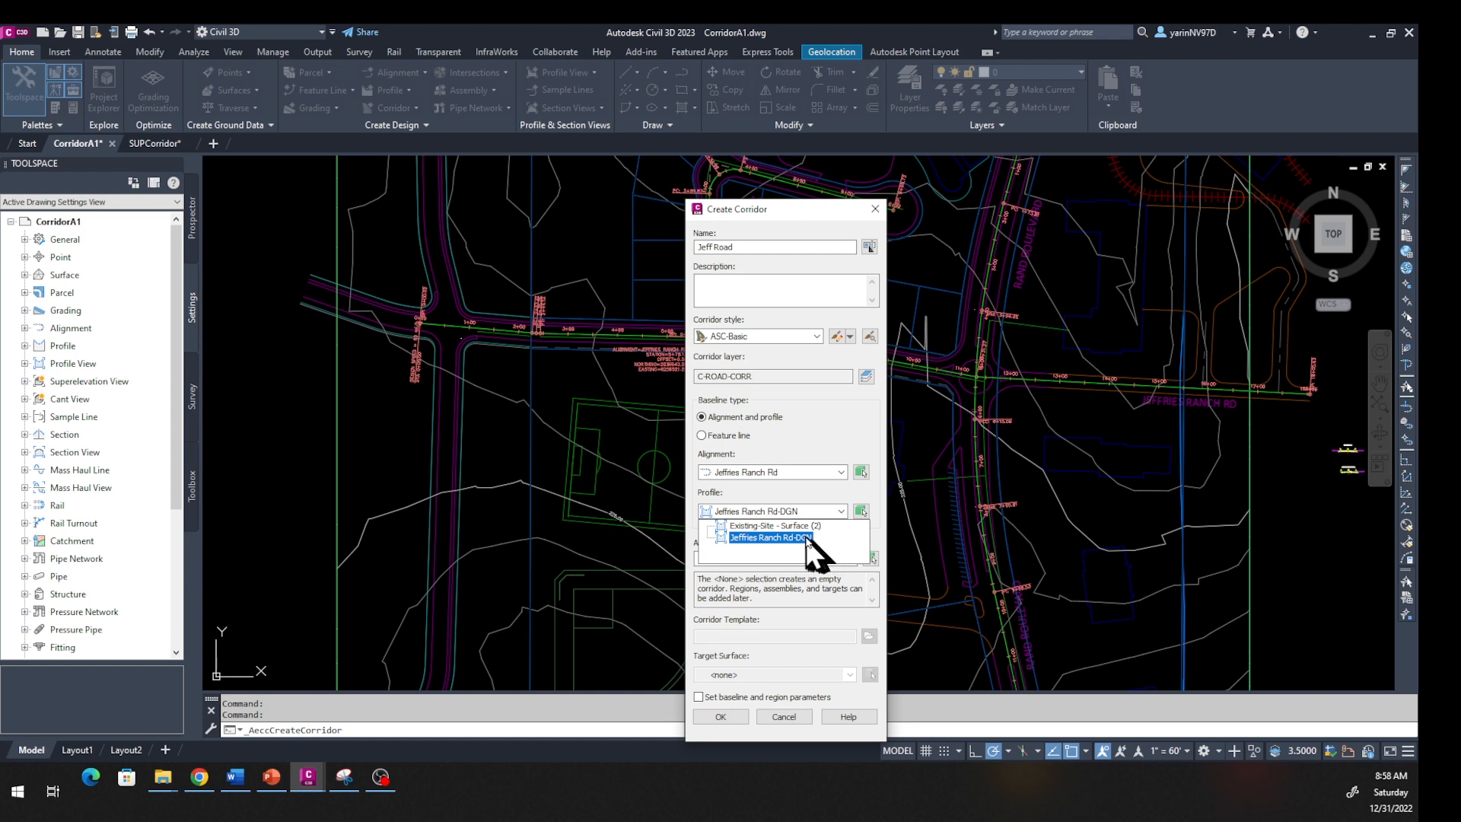
click(813, 539)
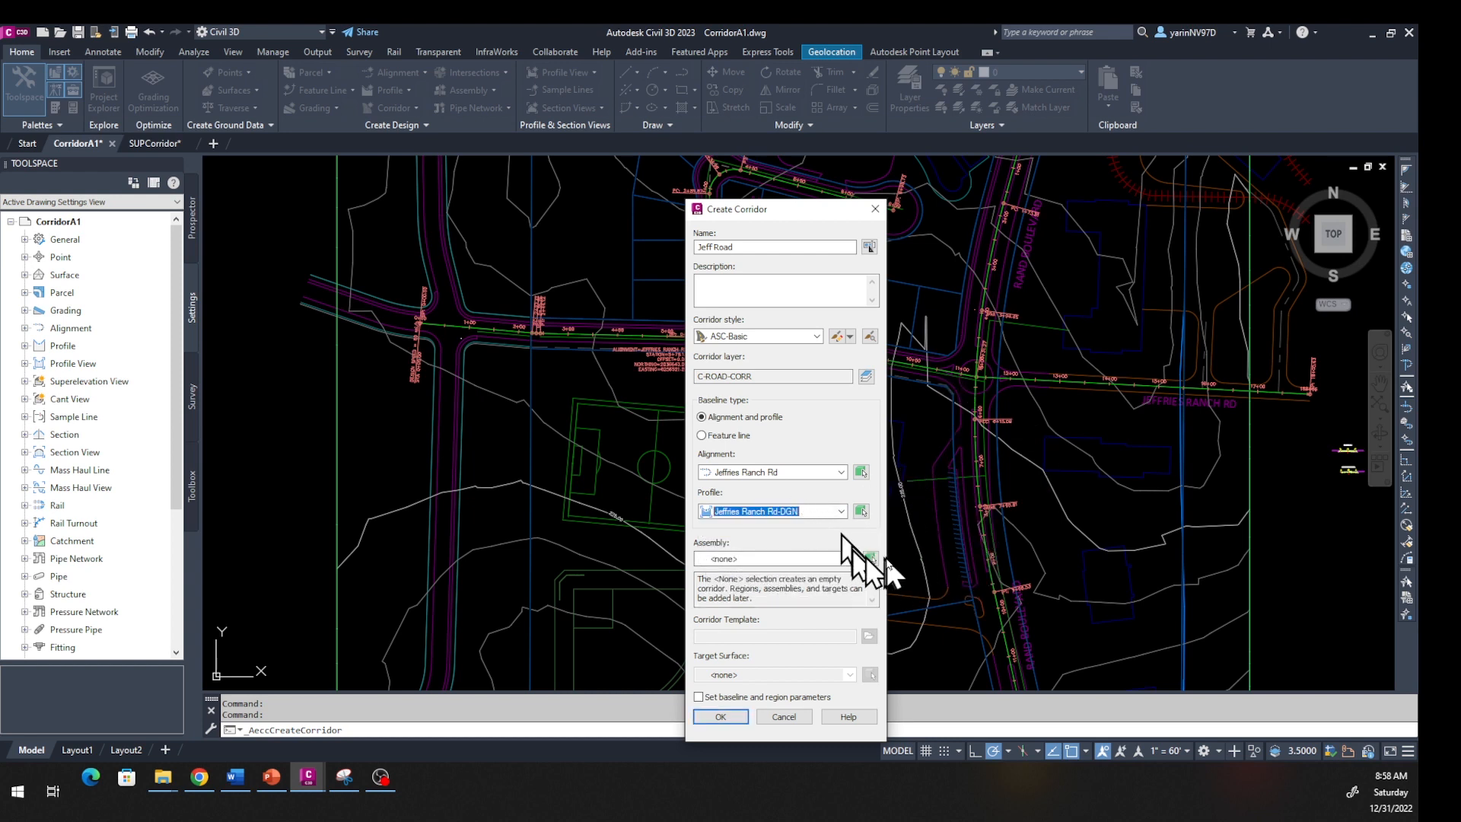
click(840, 511)
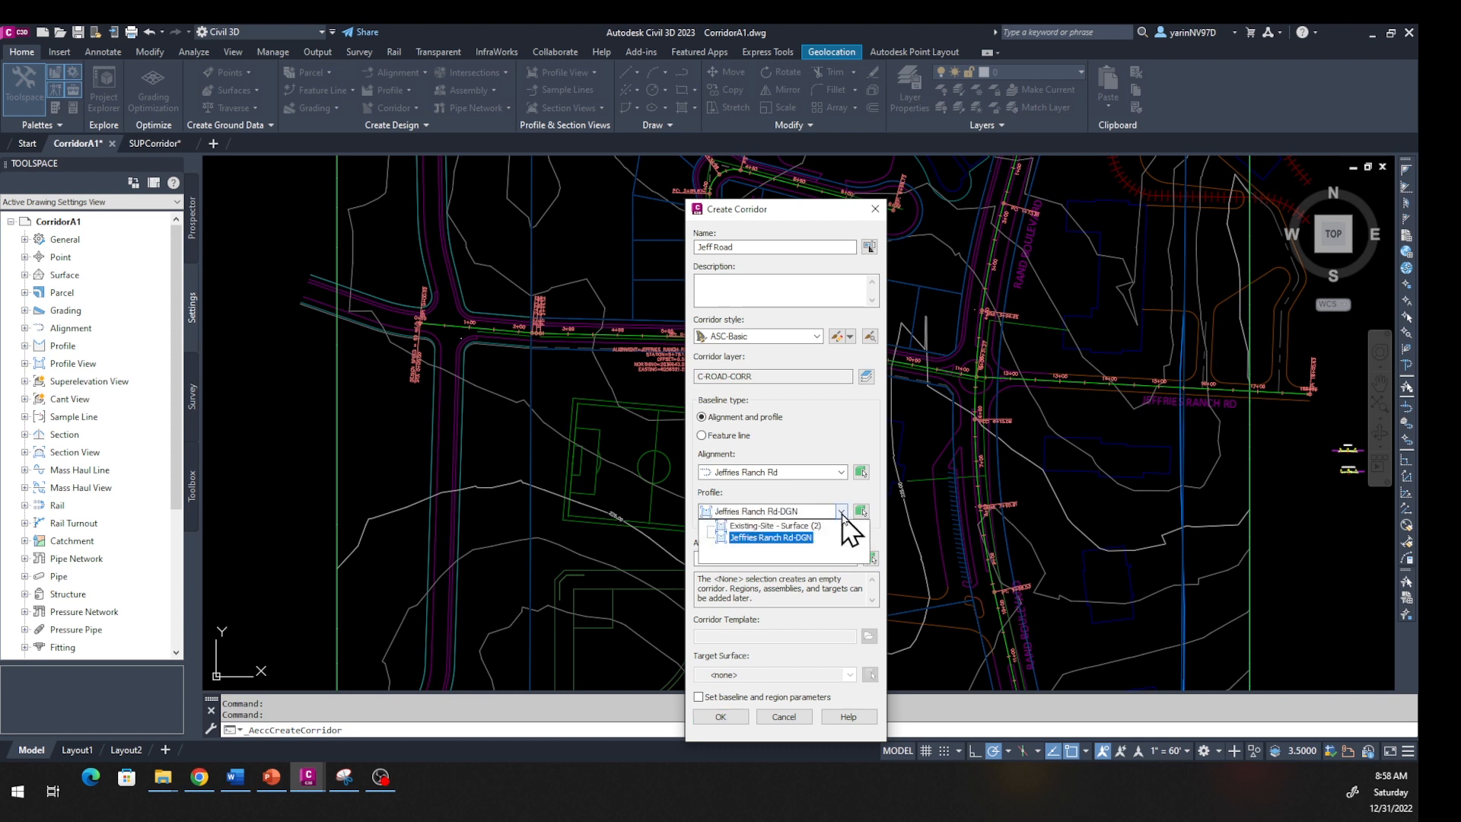
click(843, 514)
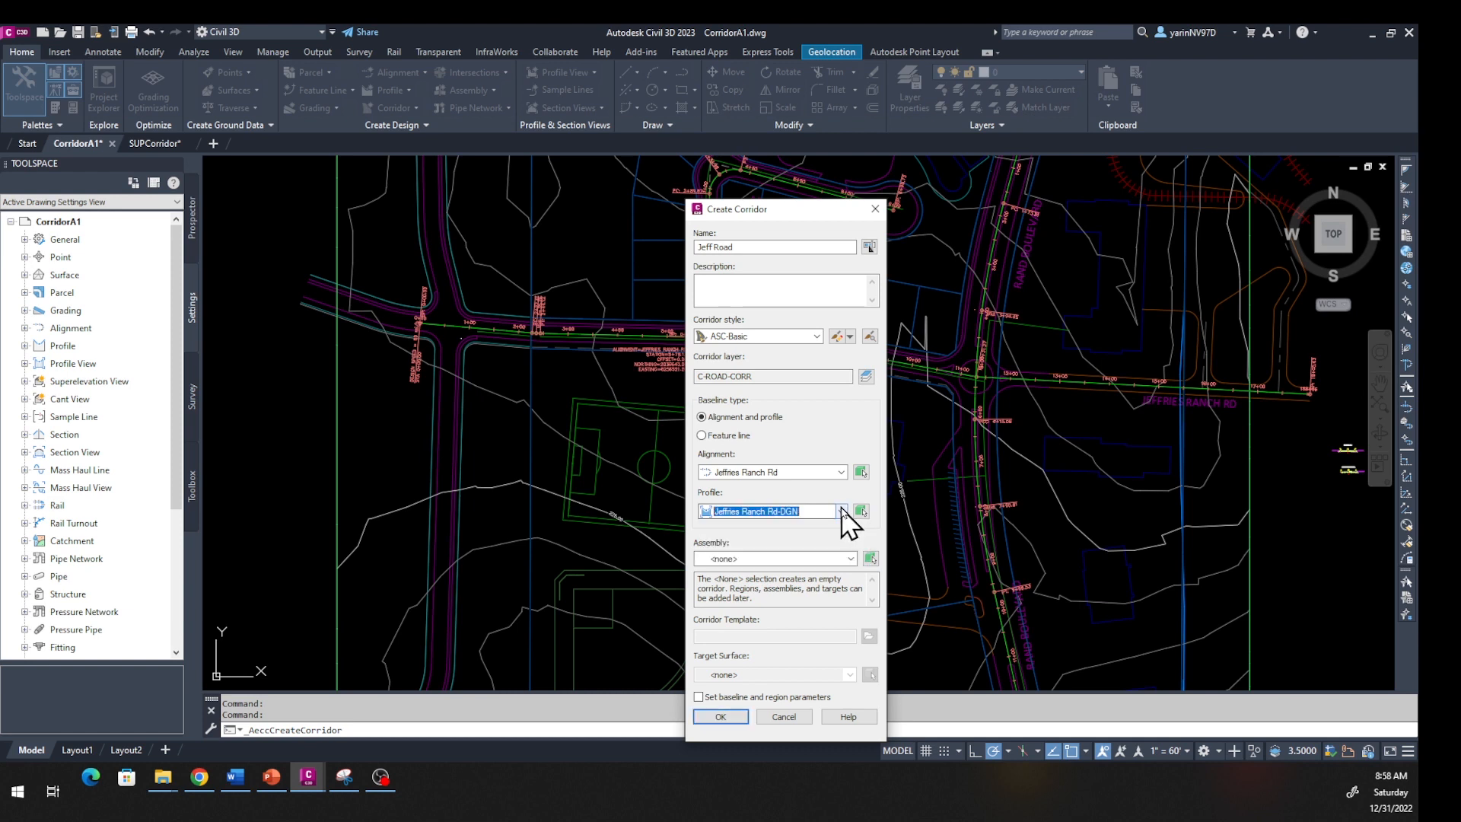
Assign the Collector-Full assembly to the corridor with no target surface and proceed to its widened baseline and region parameters
click(844, 562)
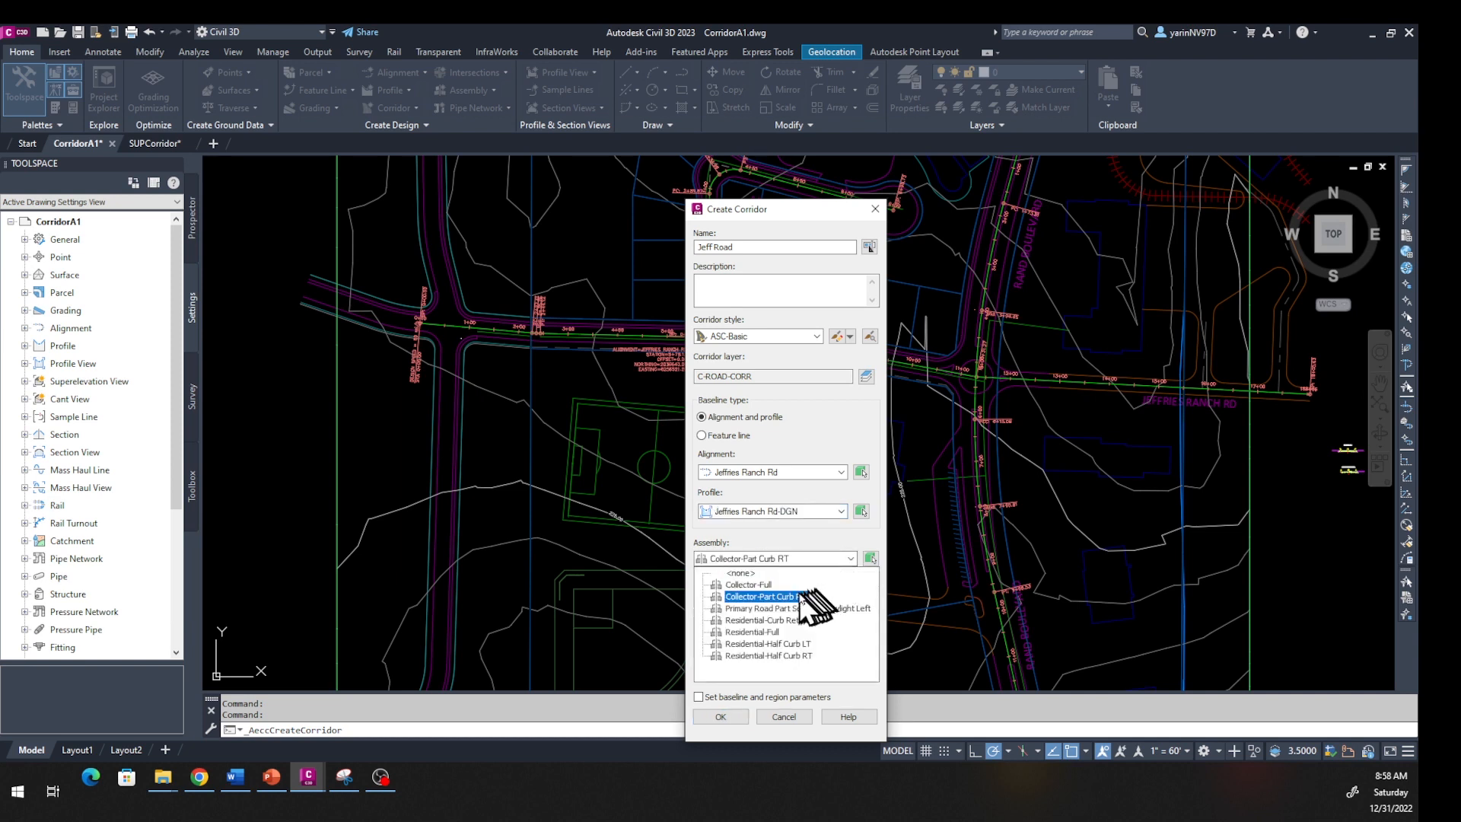
click(769, 586)
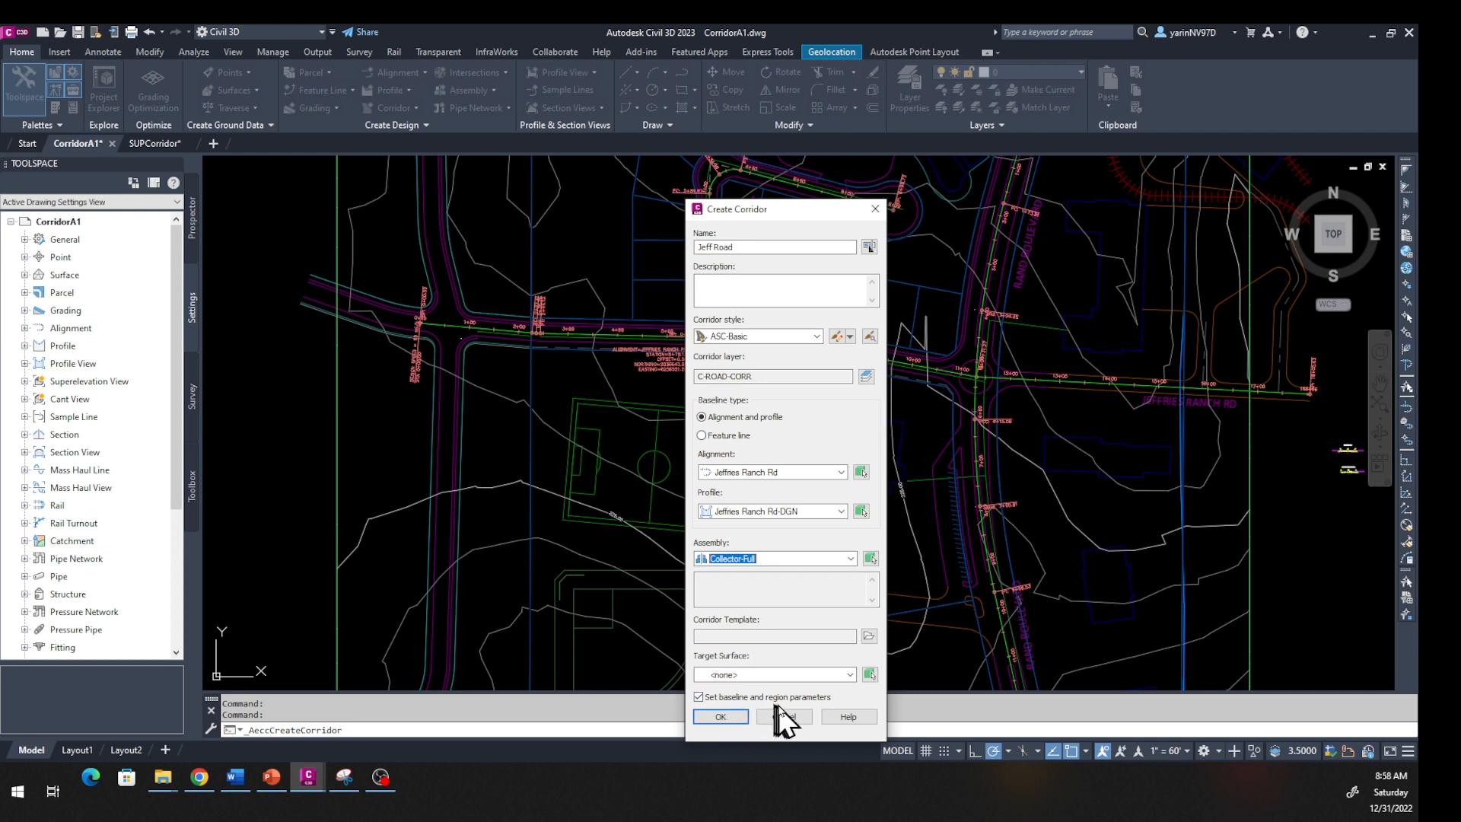
click(720, 717)
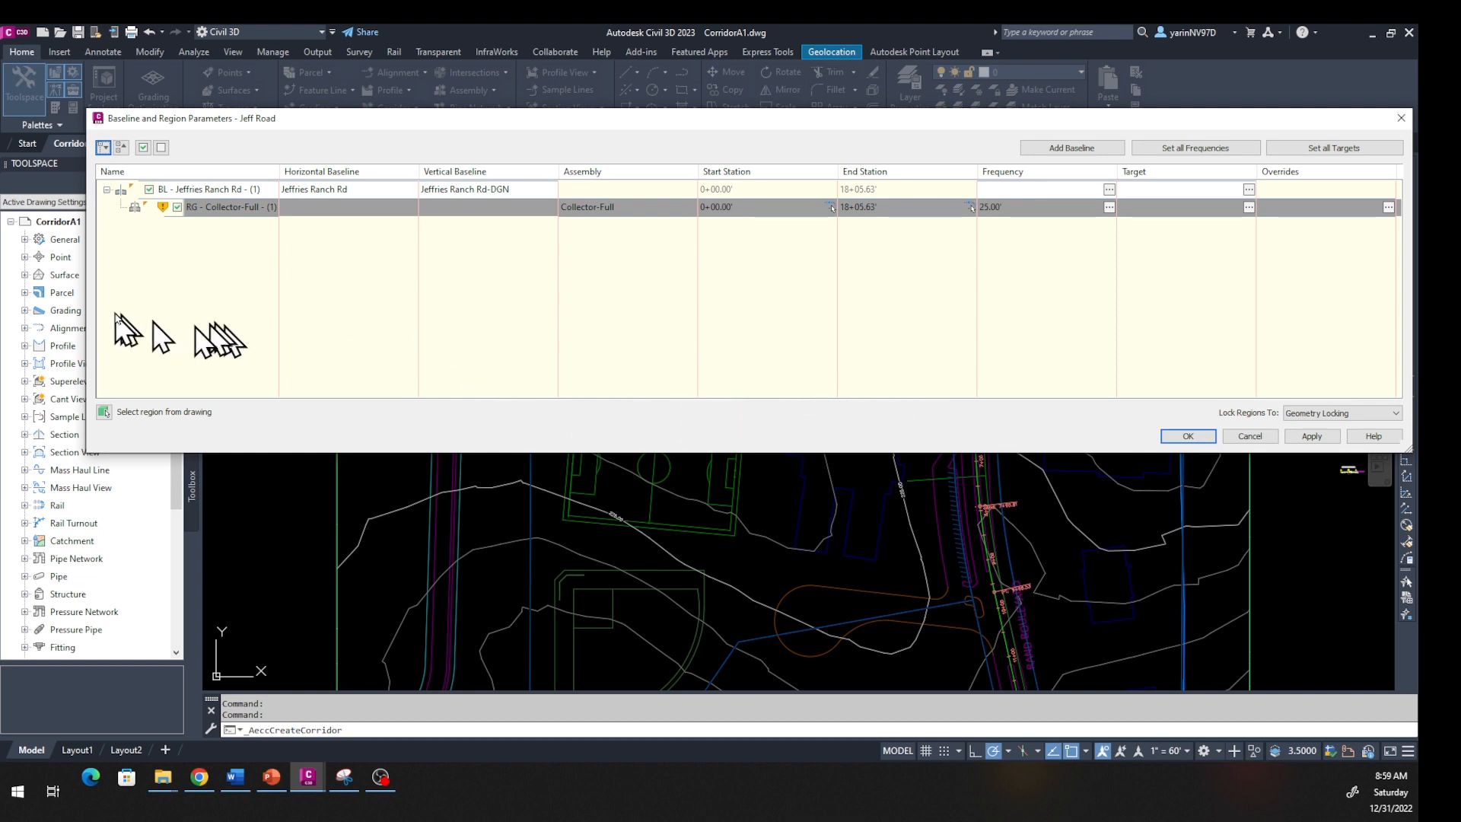
drag(86, 296, 787, 301)
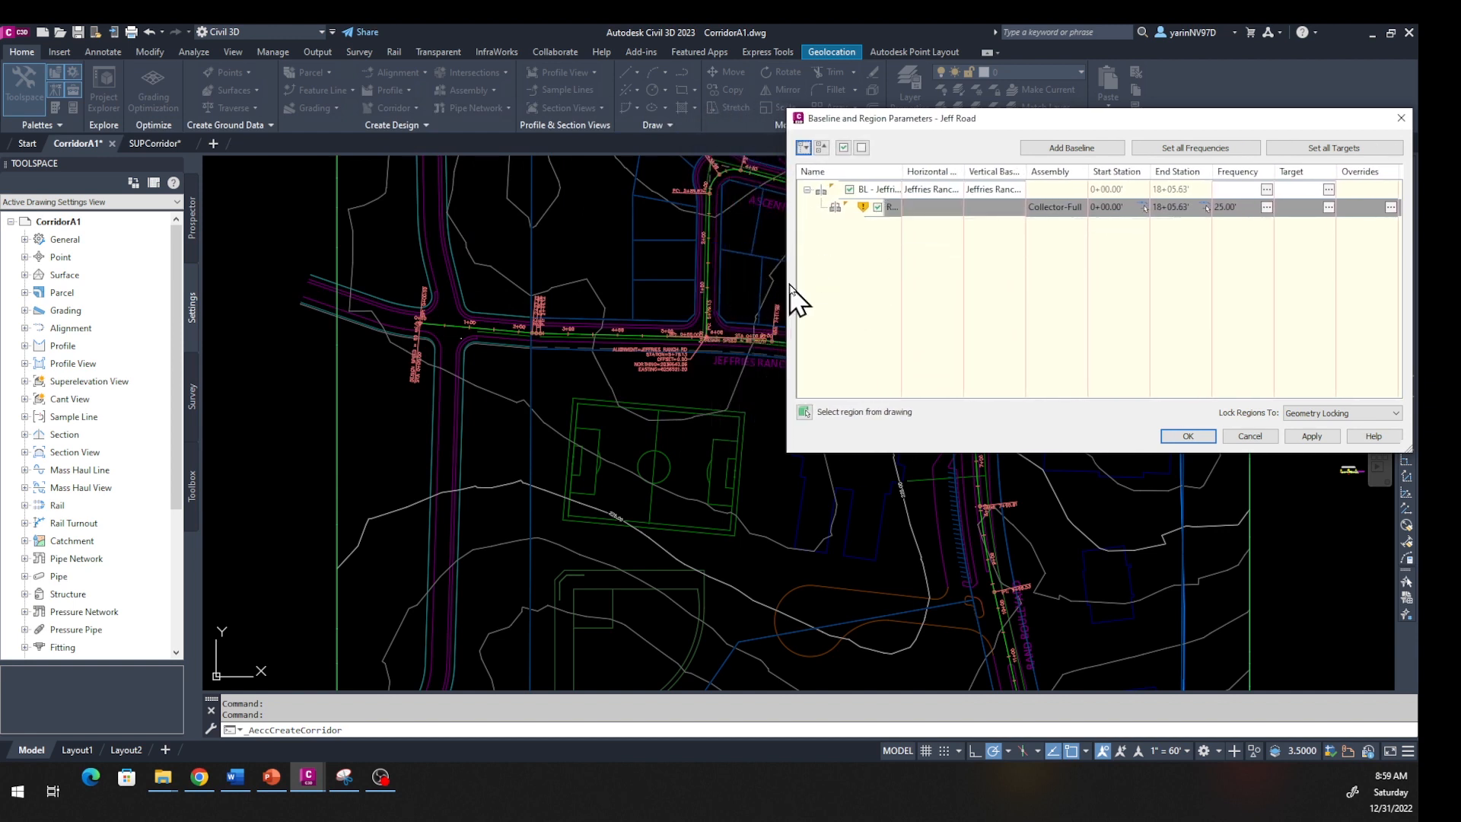
drag(784, 281, 64, 357)
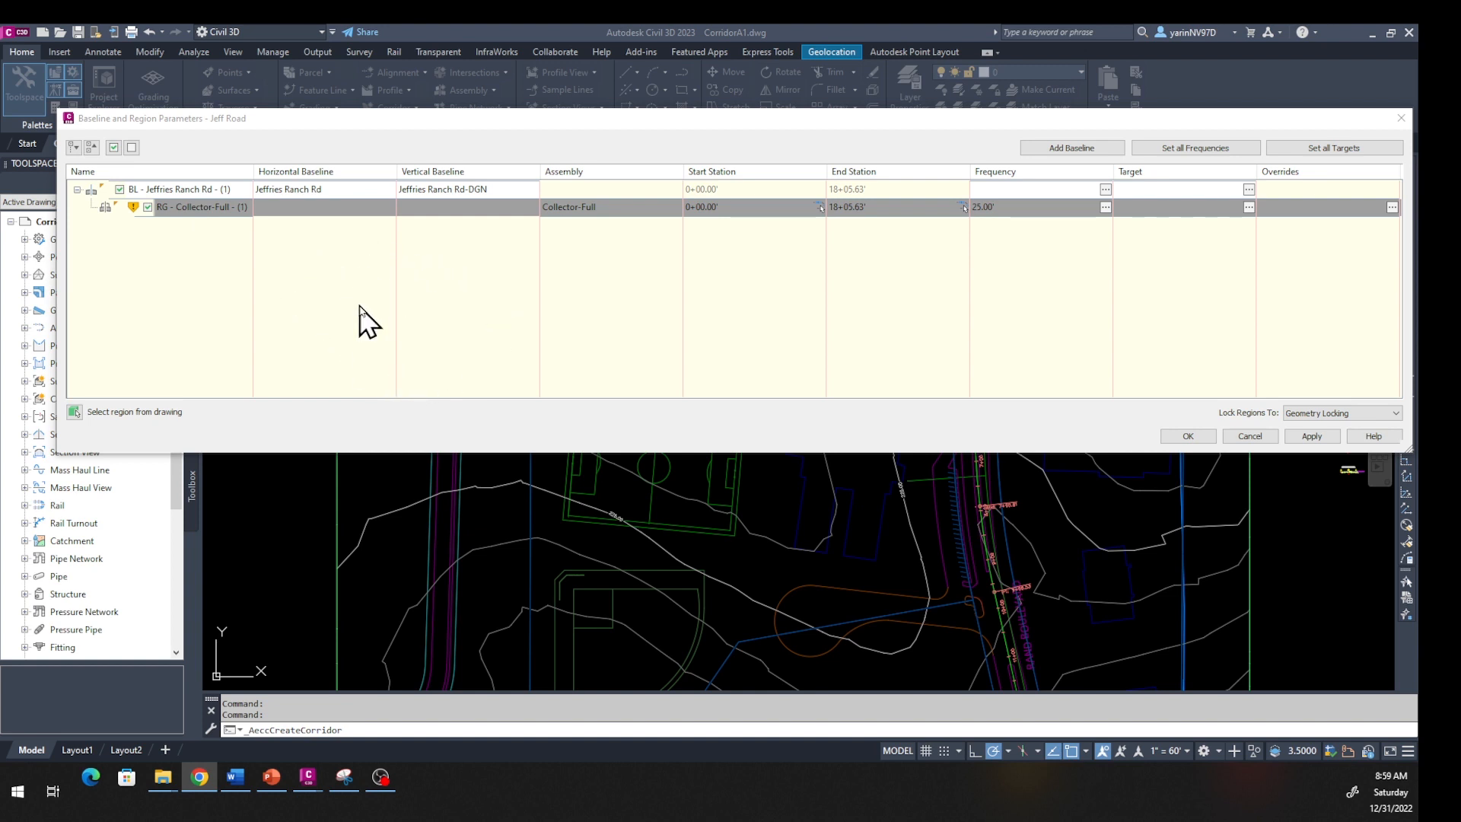
Rename the corridor region as Rg before intersection and set its start station to 1+17.00
click(192, 207)
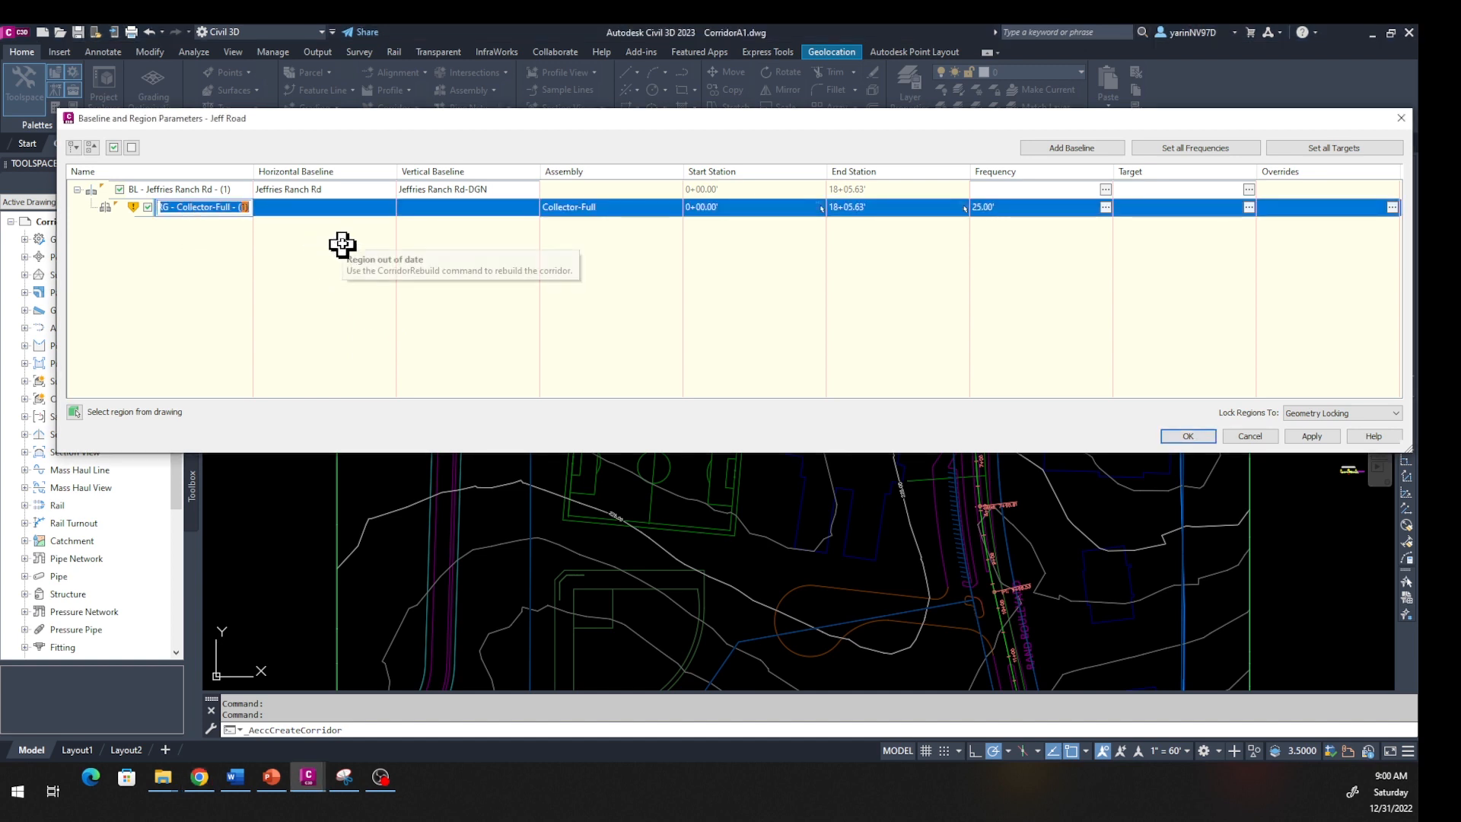
text(Rg before intersection)
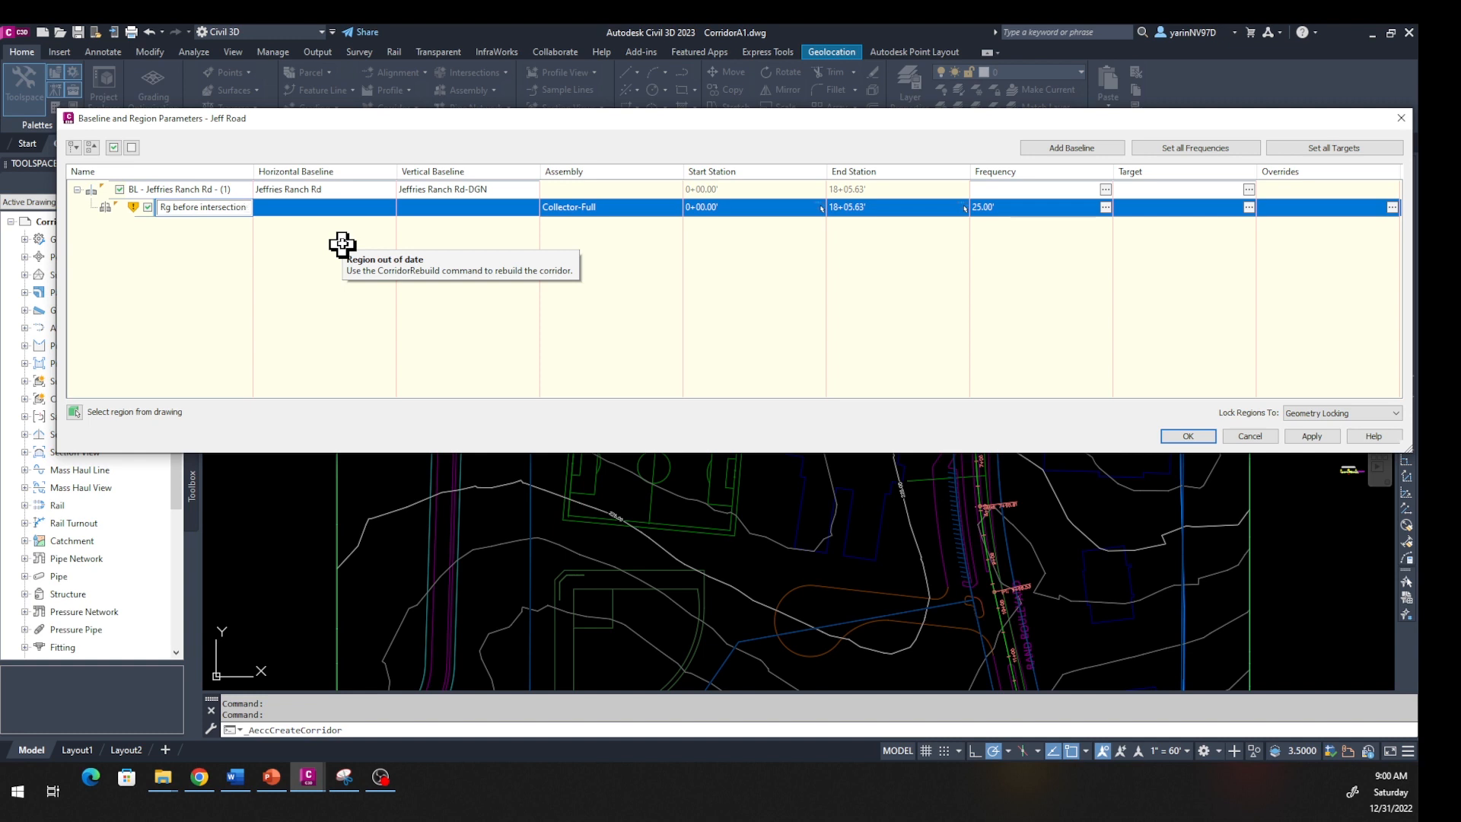
click(254, 248)
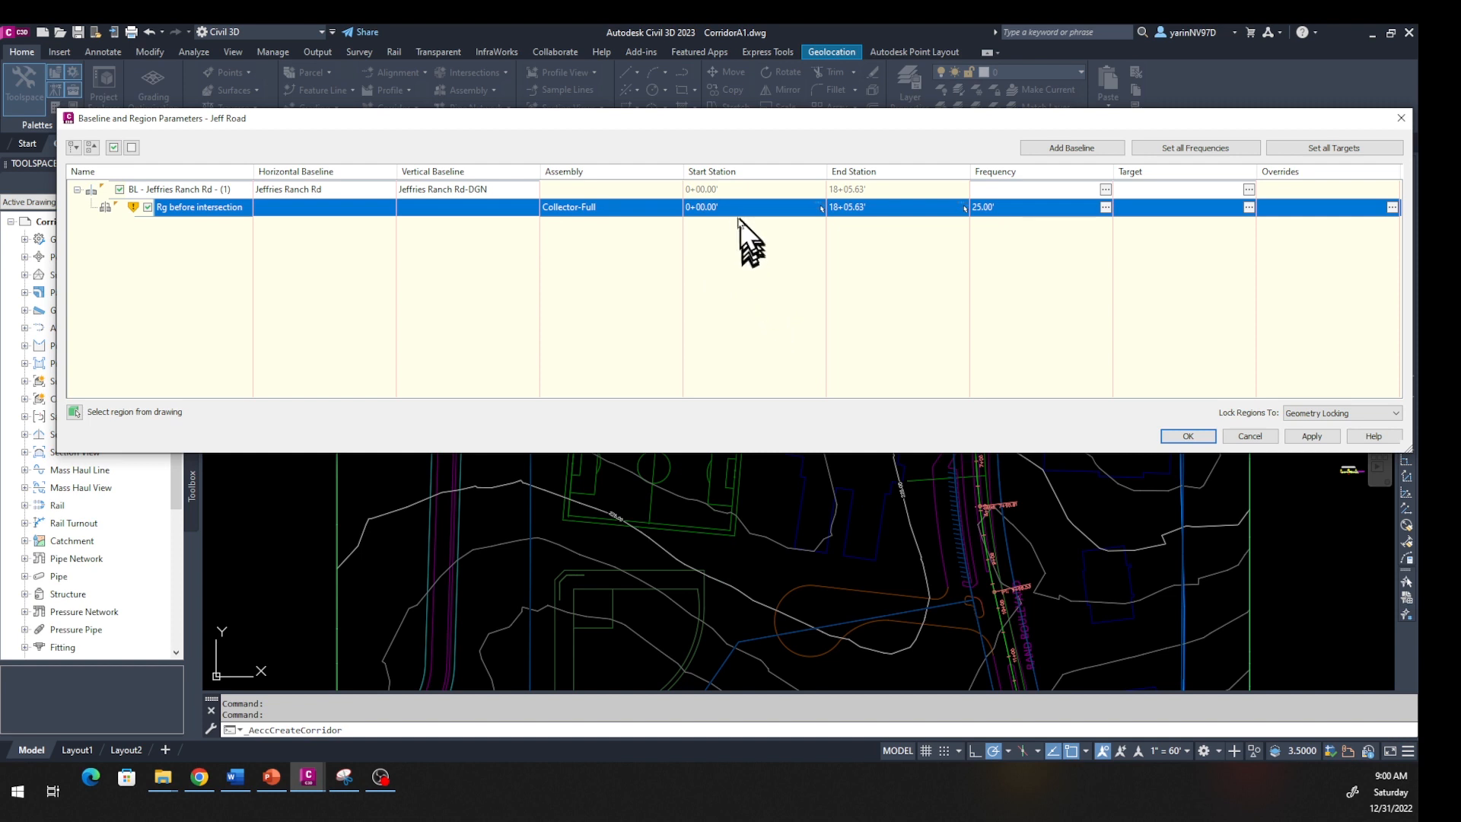
click(714, 206)
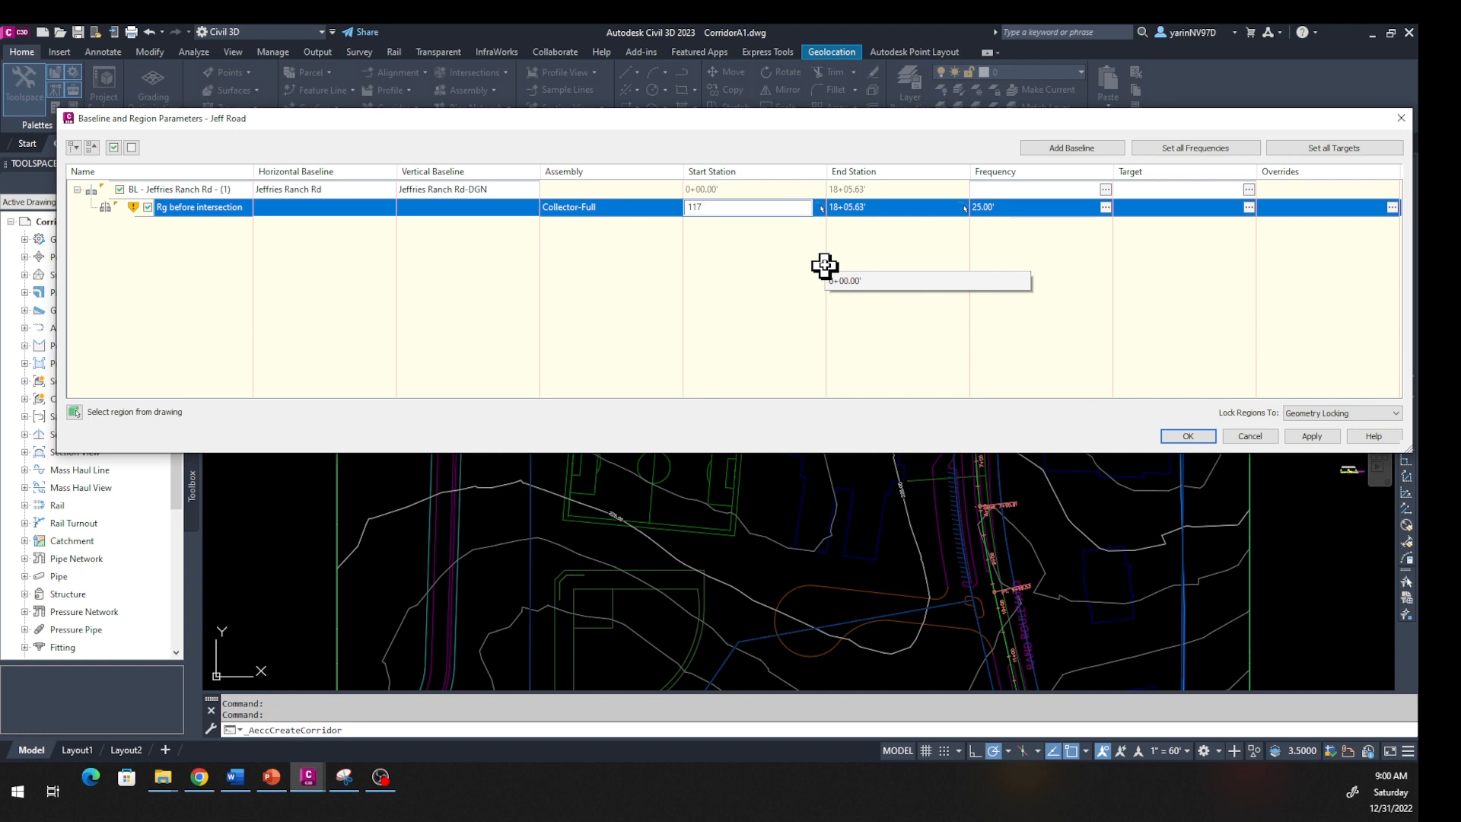
key(Return)
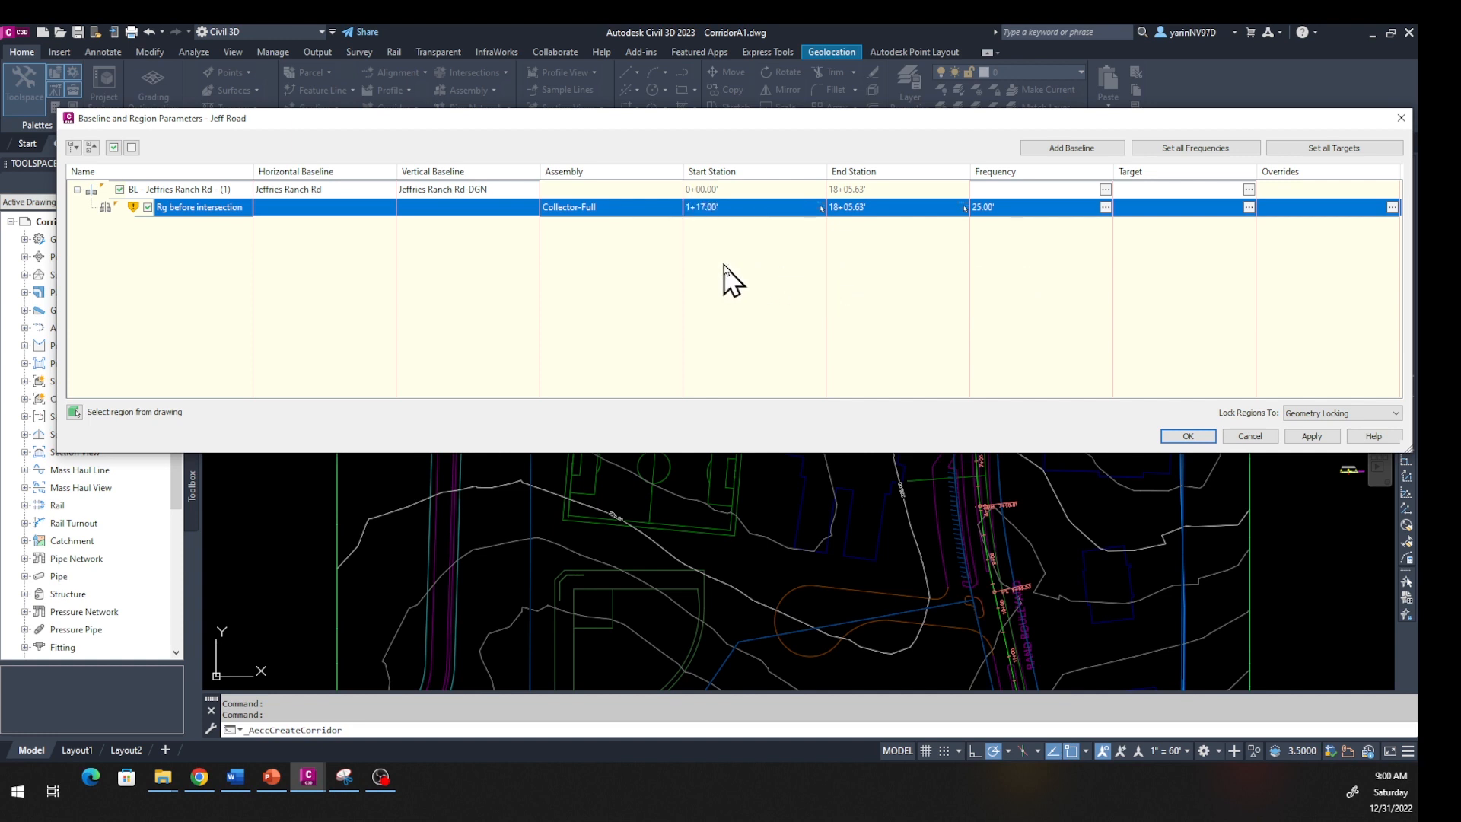
Split the Rg before intersection region at station 520, just before the side road intersection
right_click(460, 206)
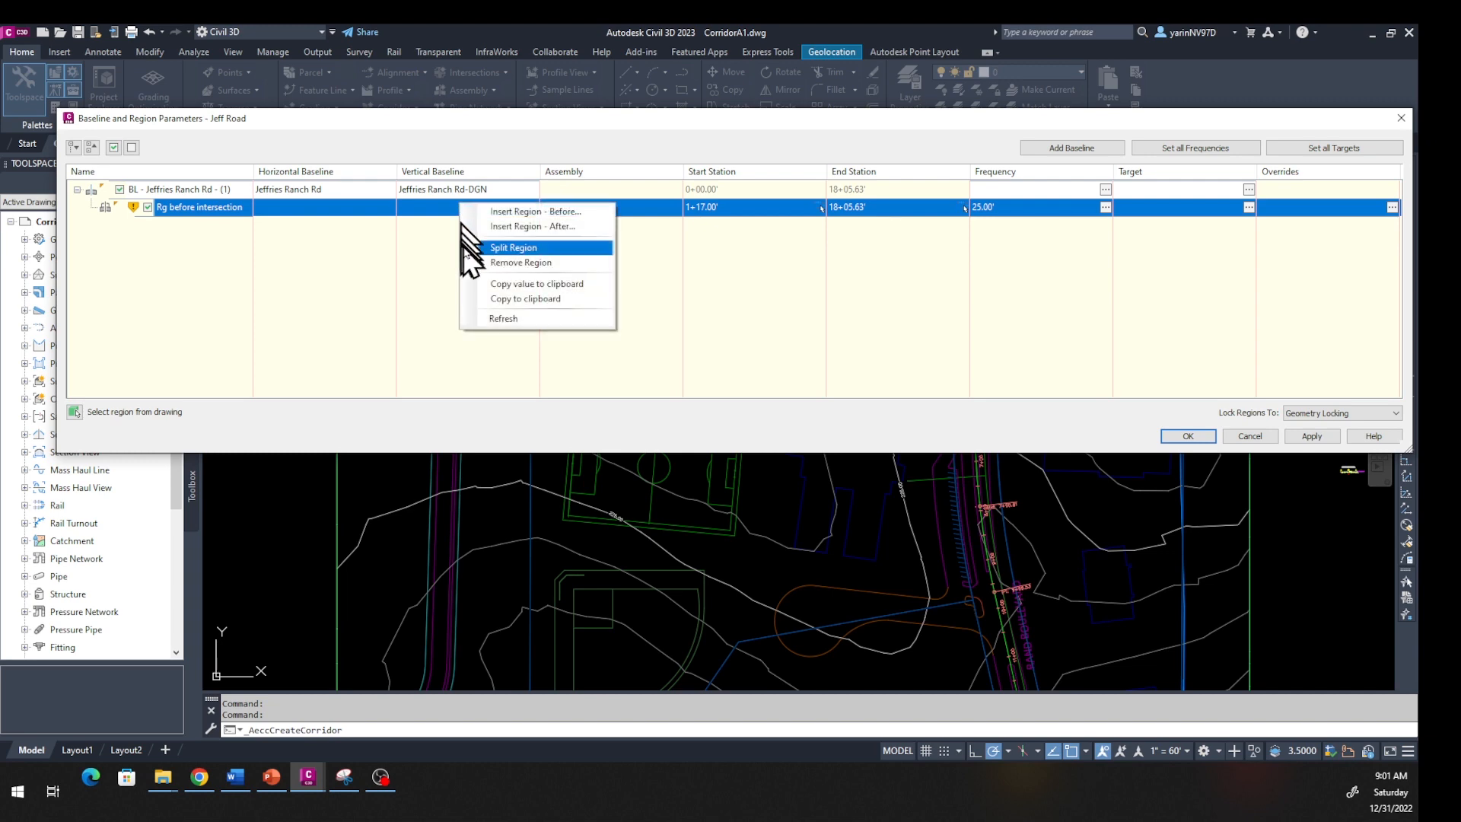
click(502, 248)
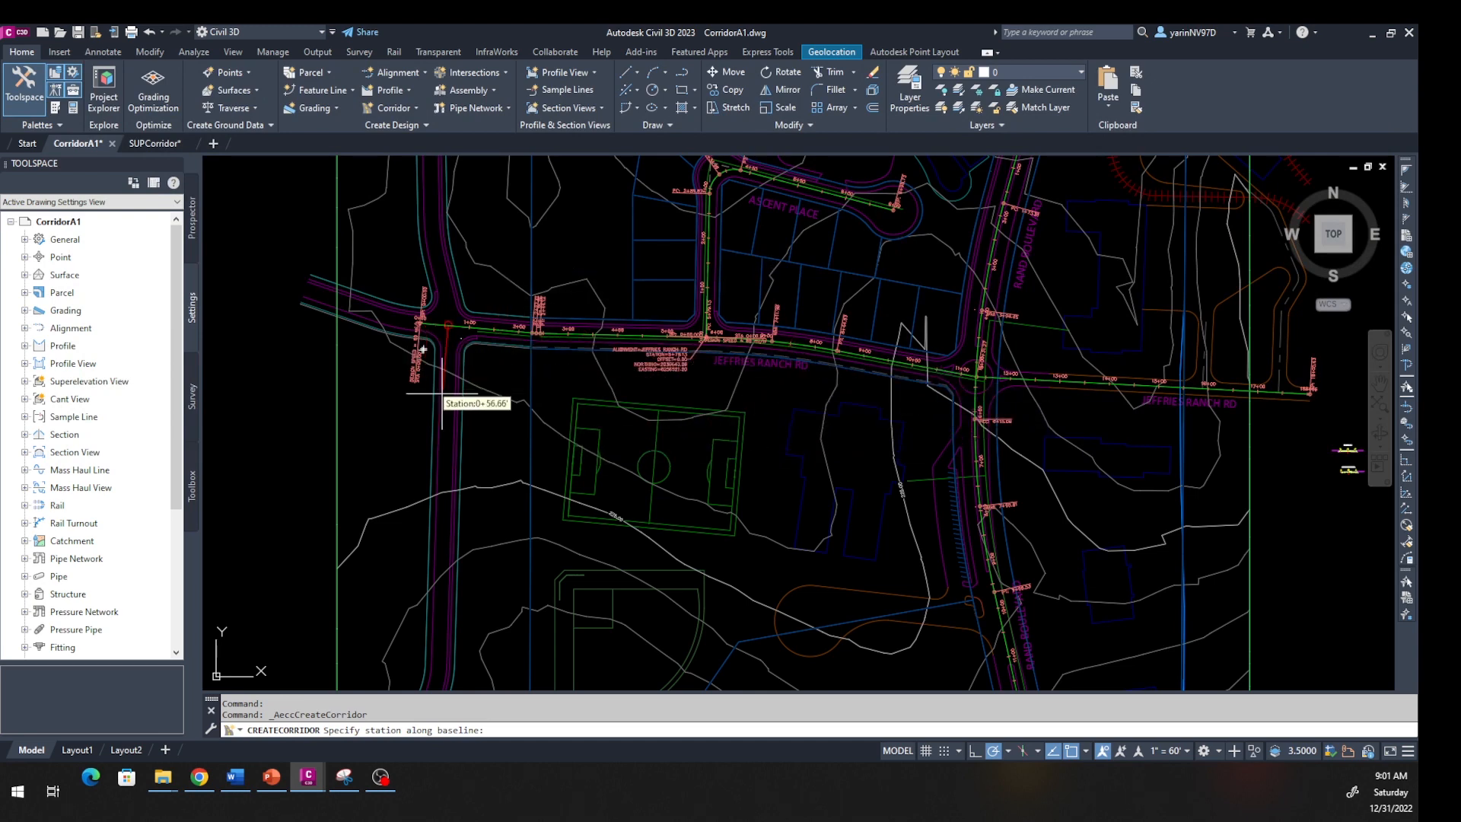
scroll(473, 365, up, 5)
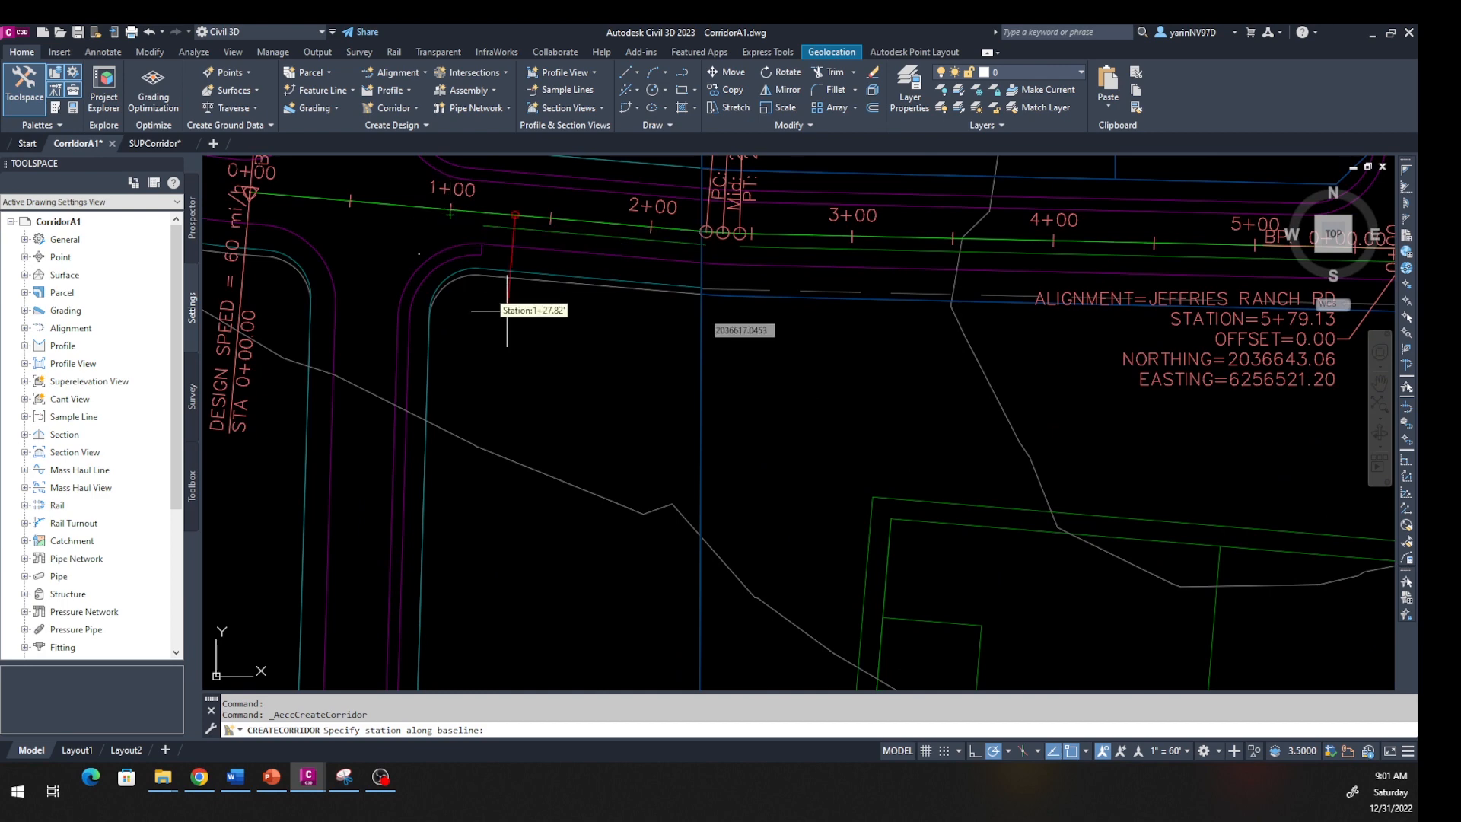
scroll(742, 326, down, 4)
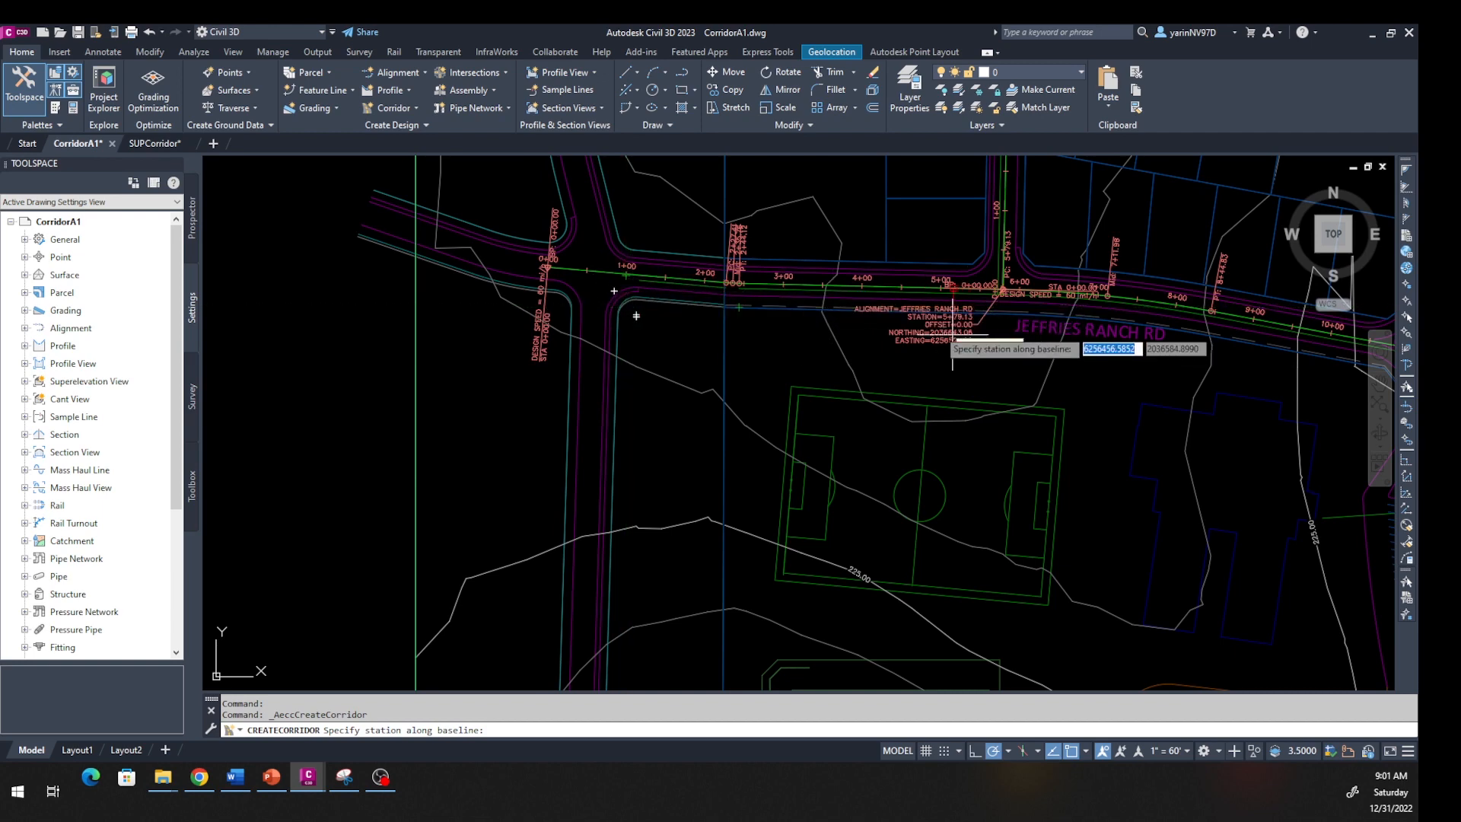
scroll(861, 312, up, 4)
scroll(1096, 323, up, 6)
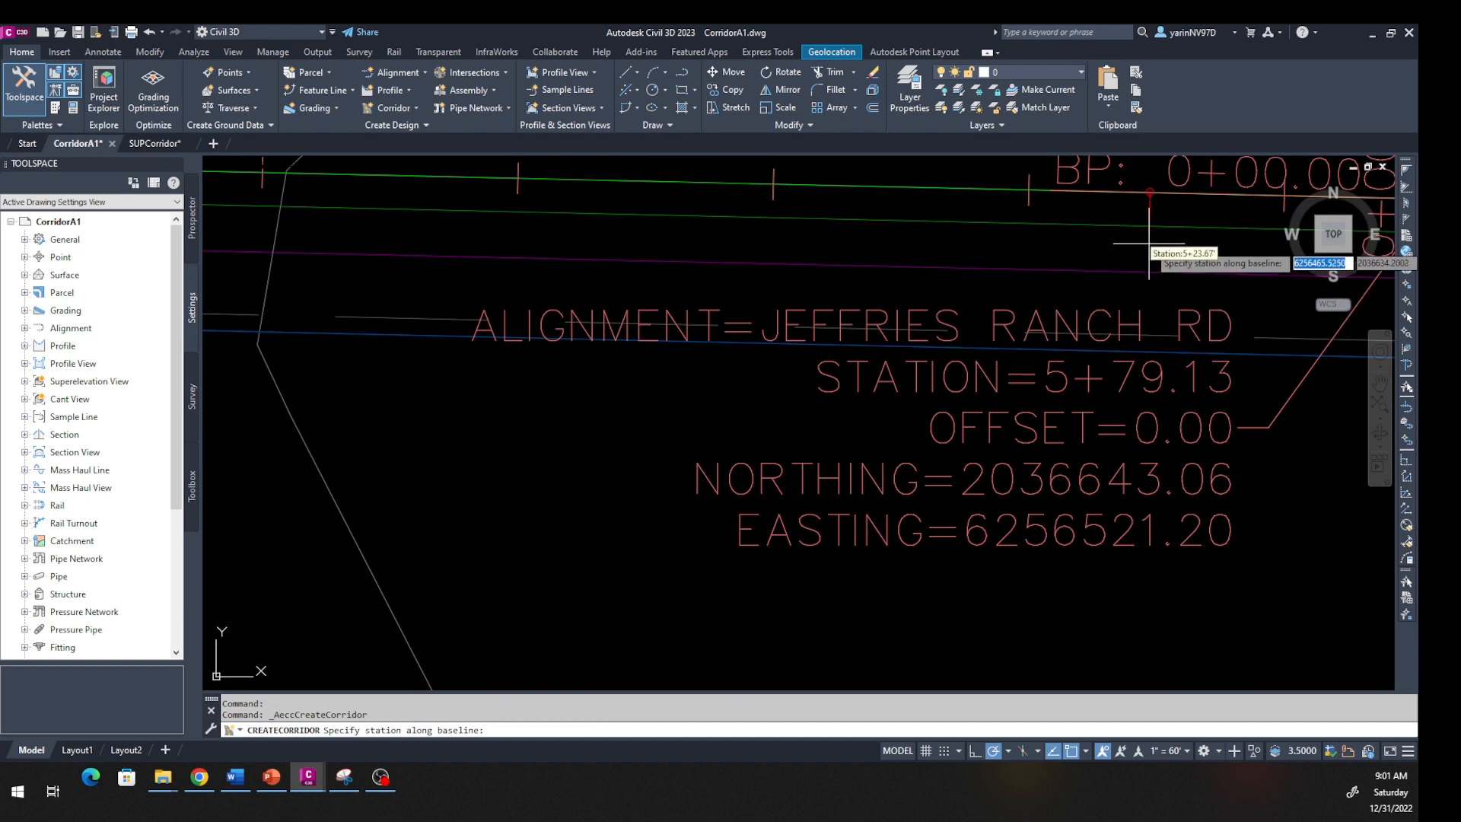
middle_drag(1145, 245, 979, 422)
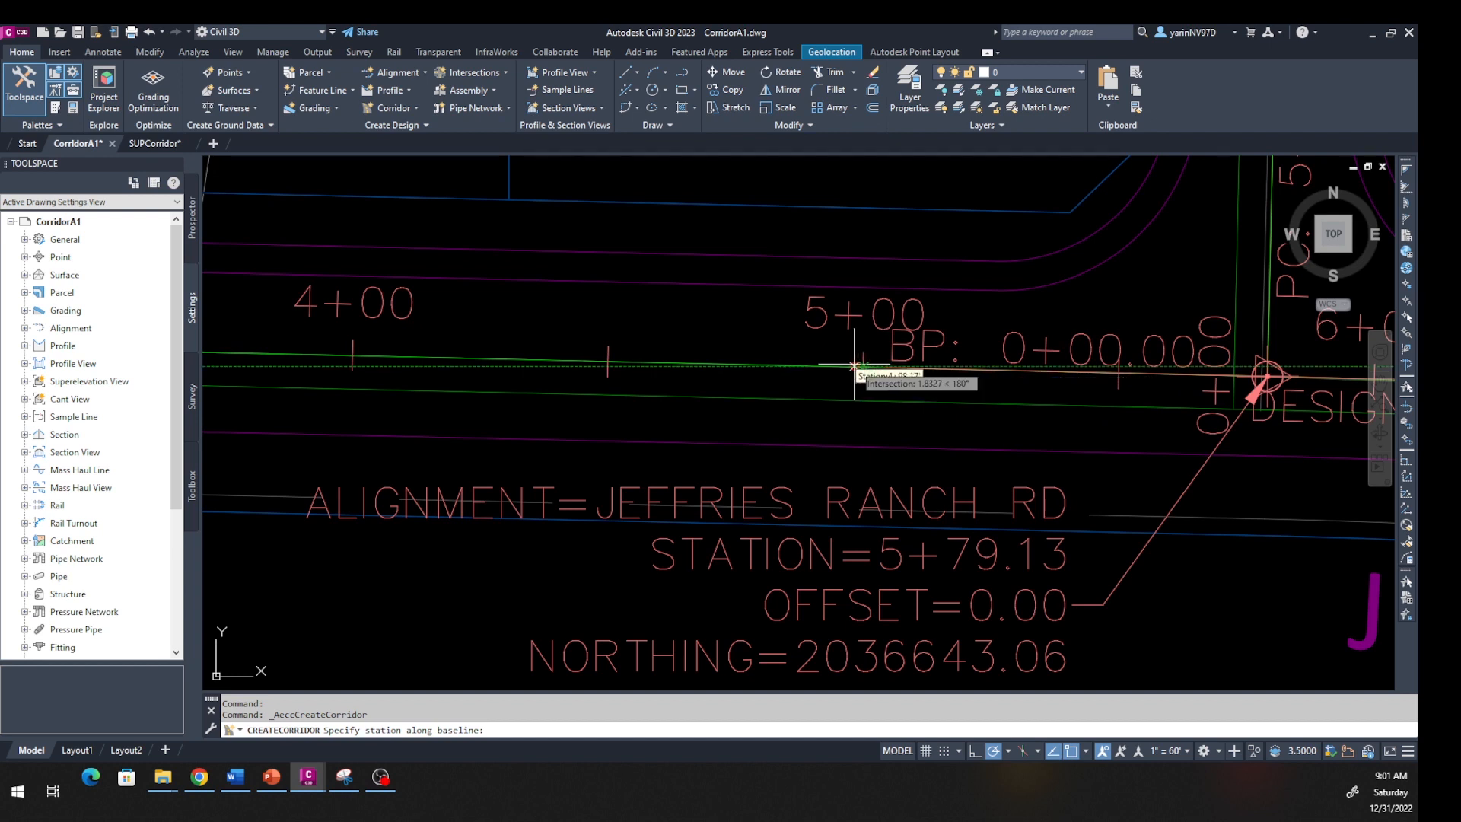
text(520)
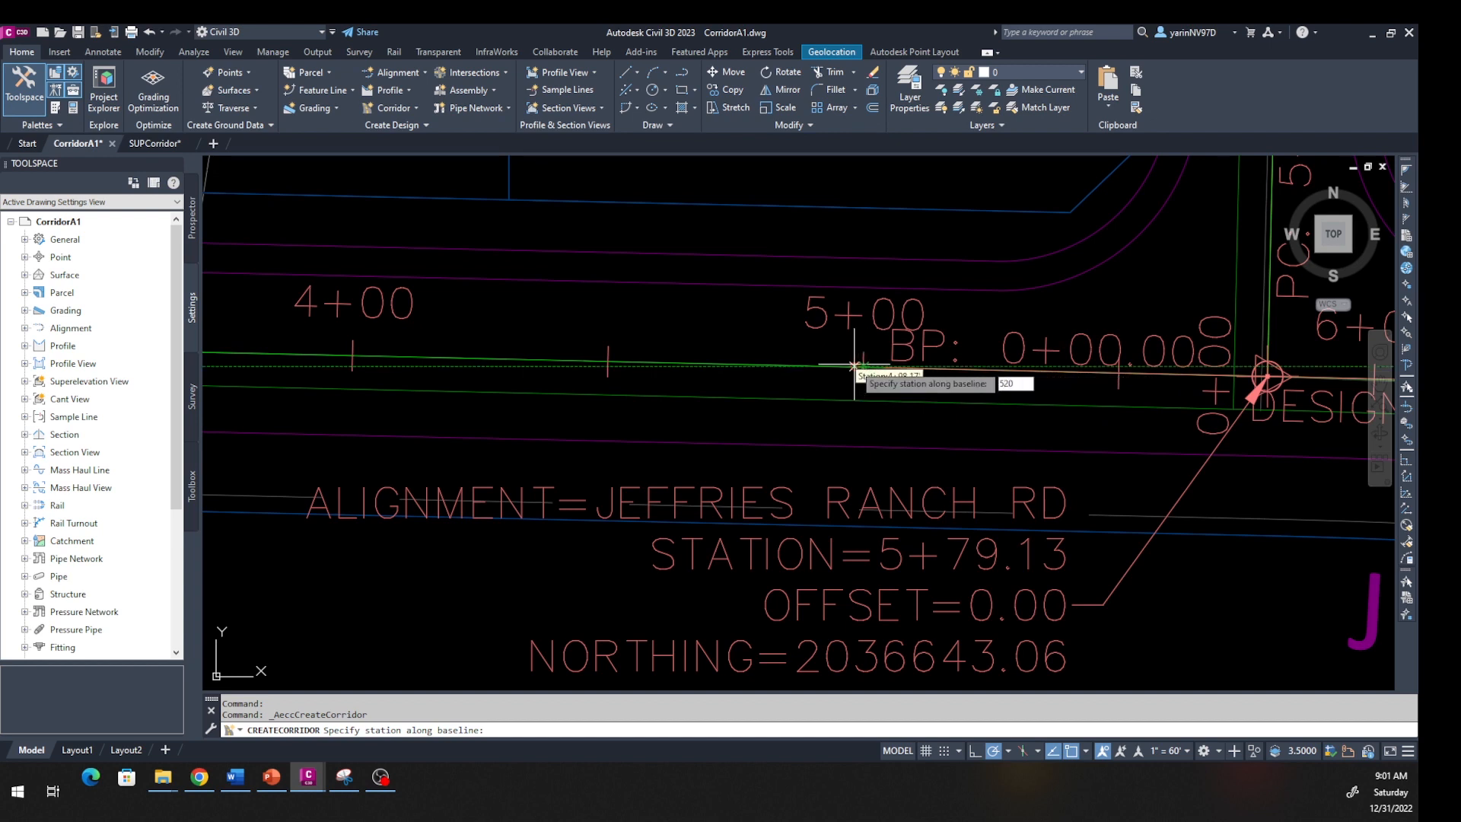
key(Return)
Split the corridor again at station 635, just past the side road intersection
scroll(856, 369, down, 4)
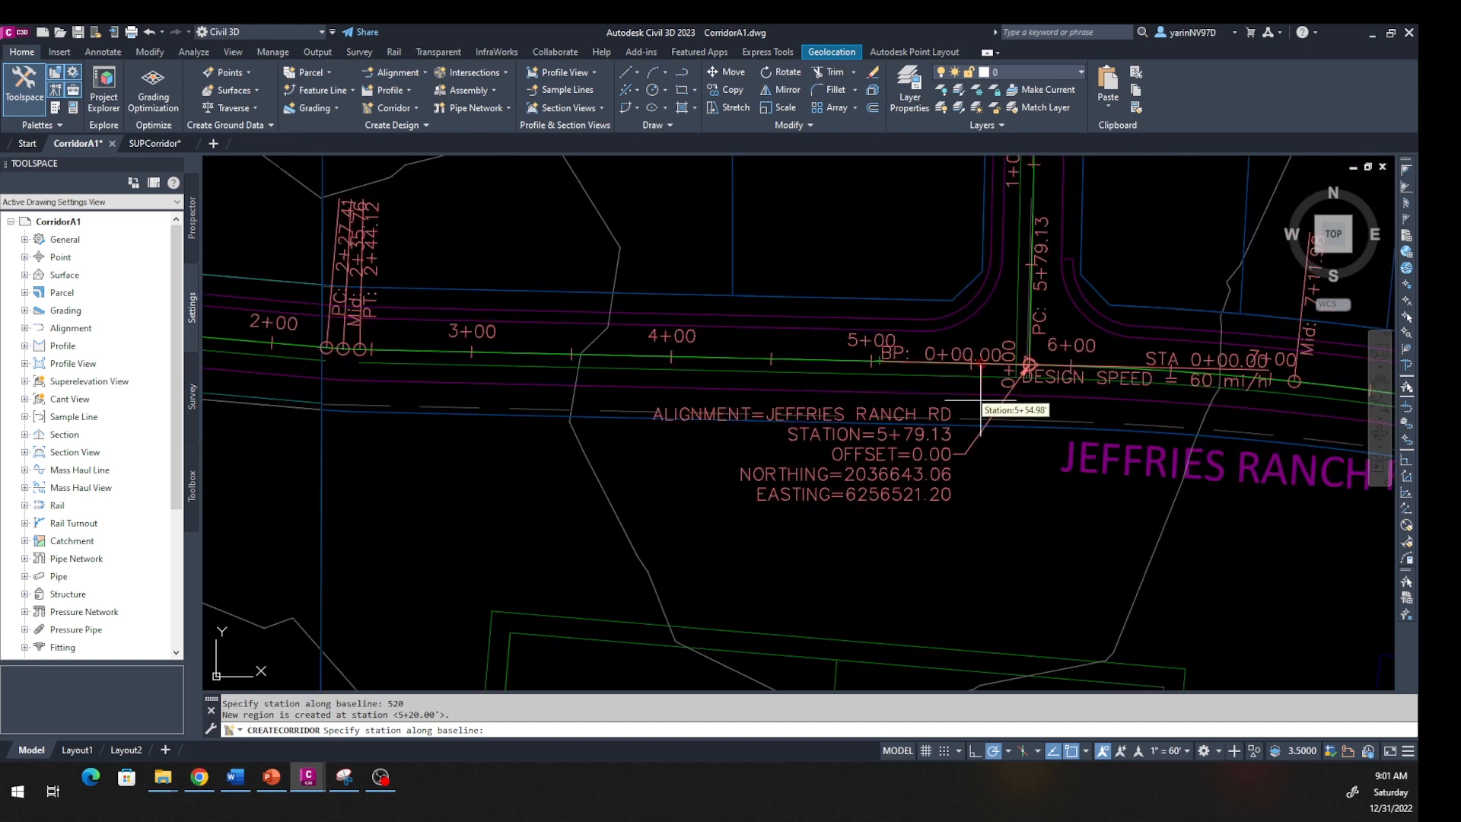
middle_drag(1140, 403, 1005, 428)
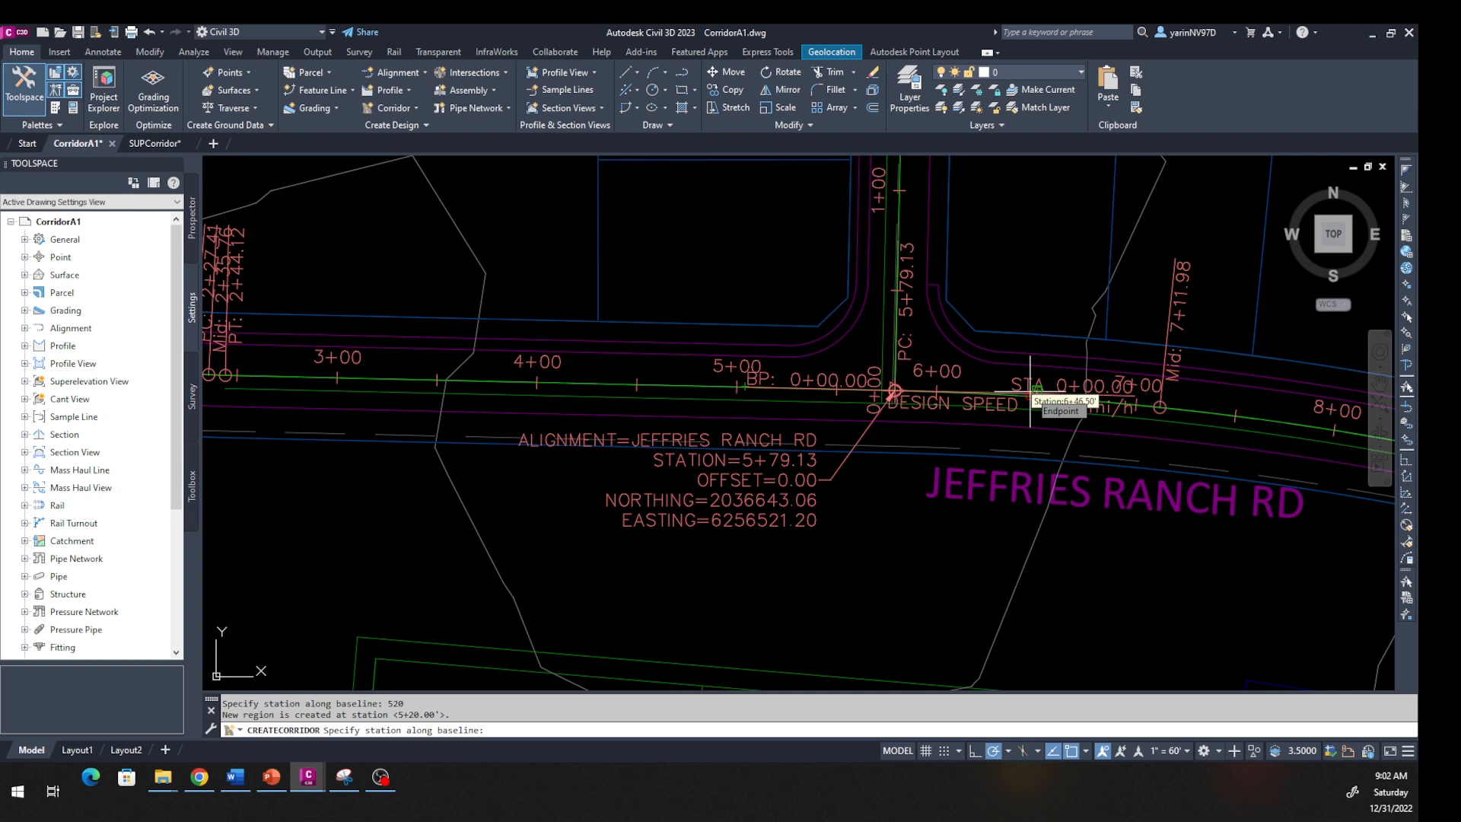
text(635)
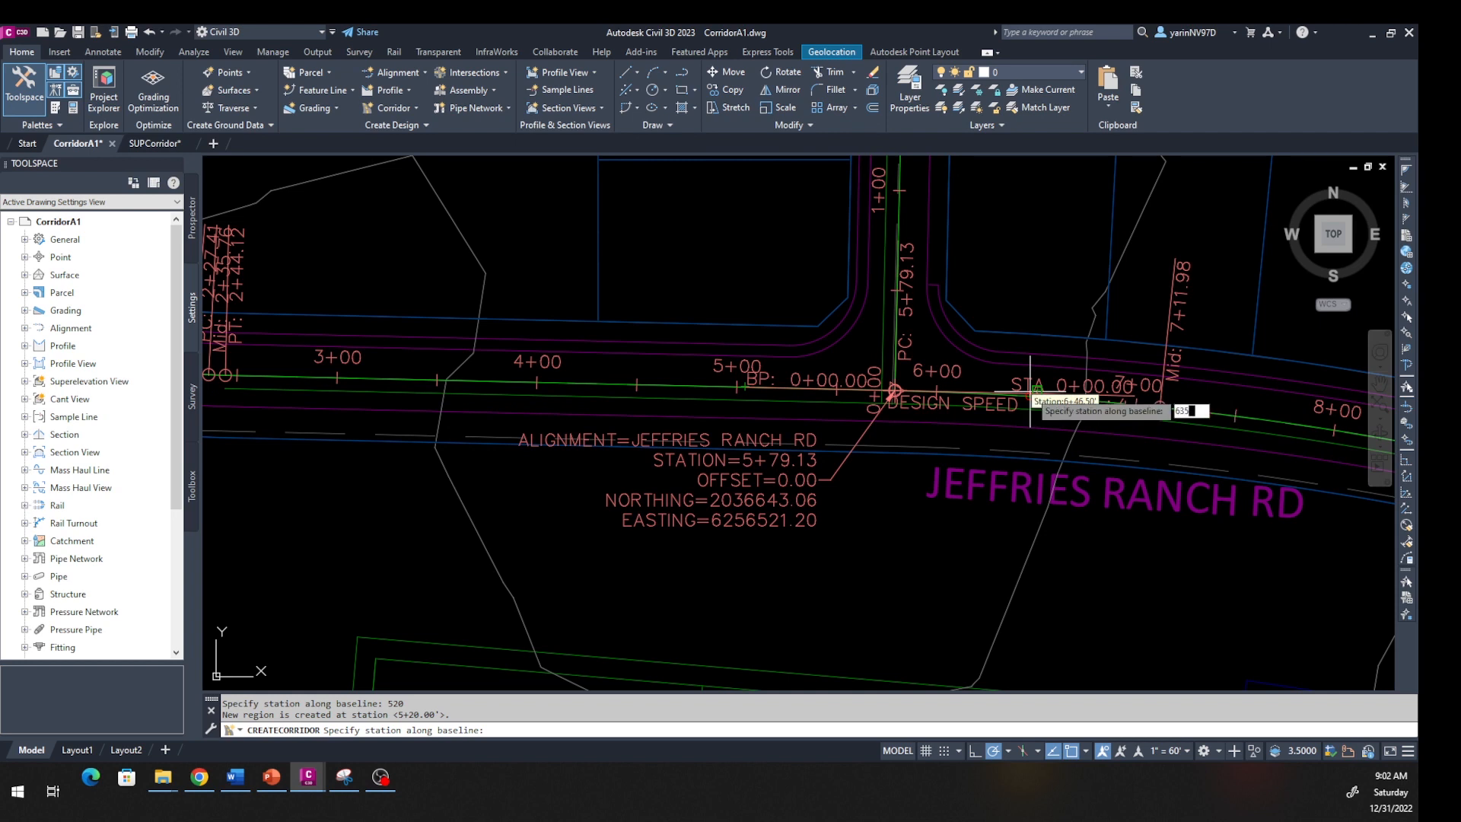
key(Return)
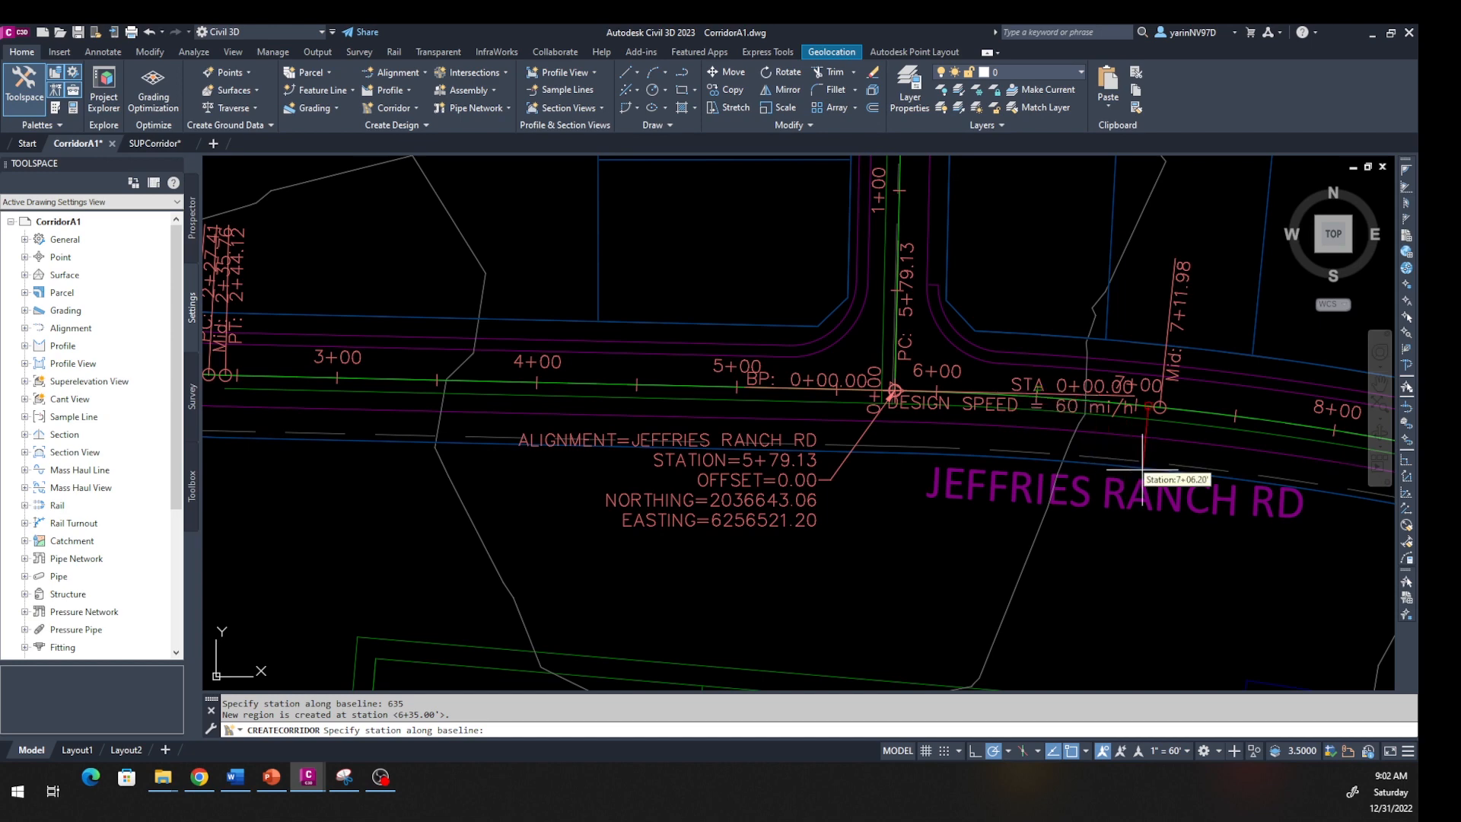
Split the corridor at station 1035, just before the roundabout, and finish splitting regions
middle_drag(1031, 396, 551, 403)
mouse_move(1164, 497)
middle_down()
mouse_move(761, 487)
mouse_move(791, 518)
middle_up()
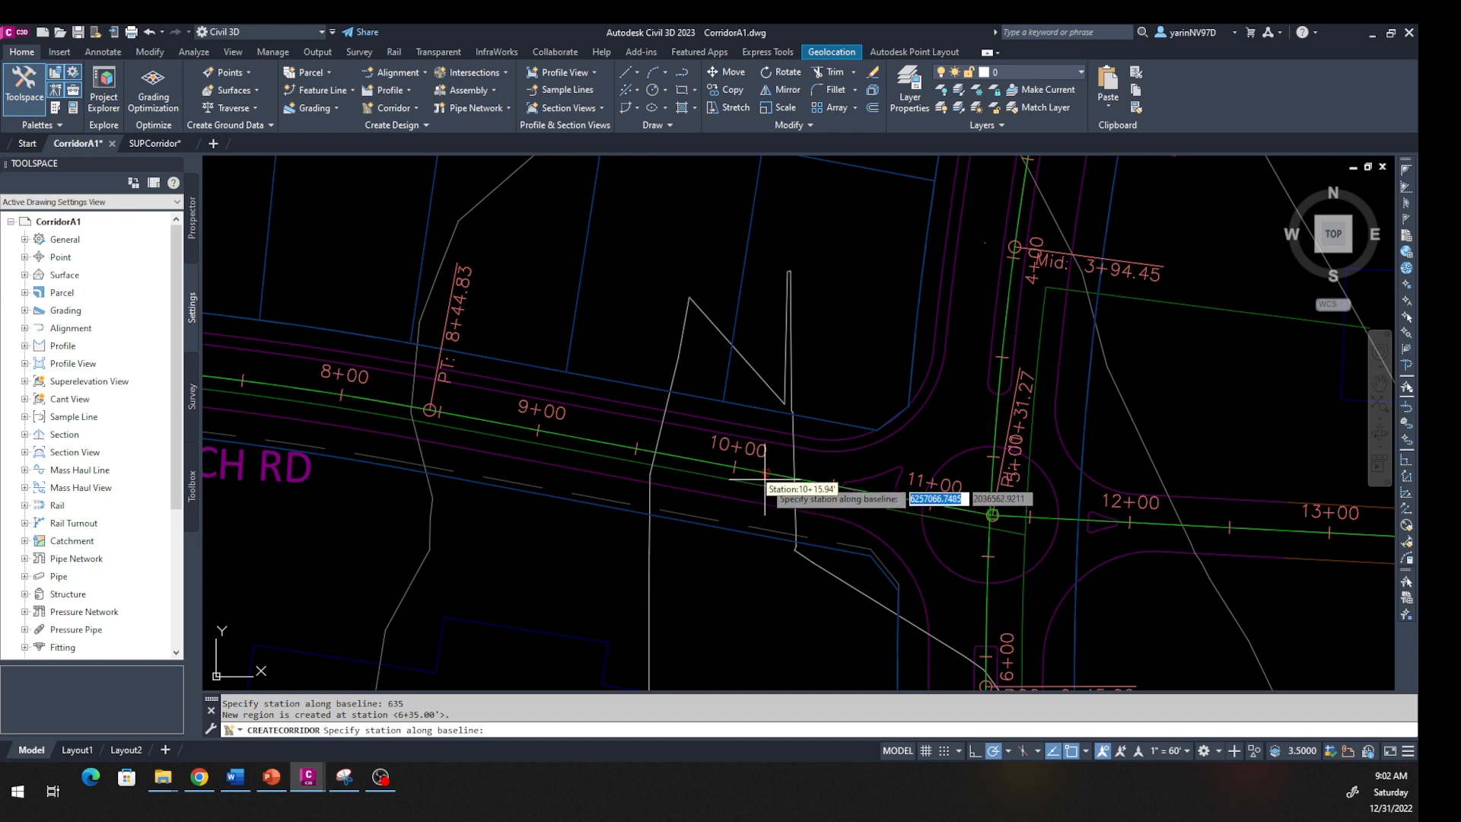
text(1035)
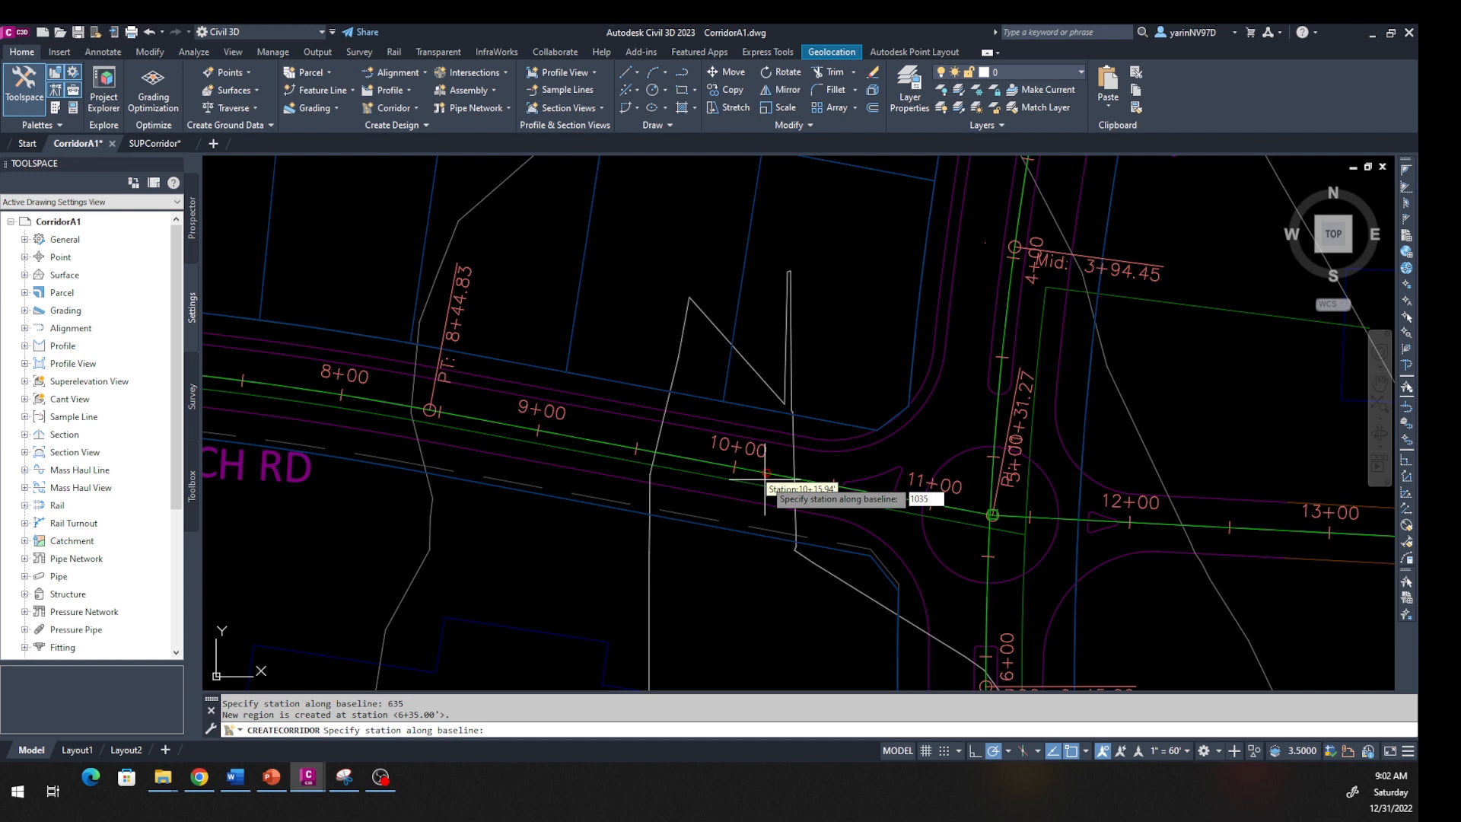
key(Return)
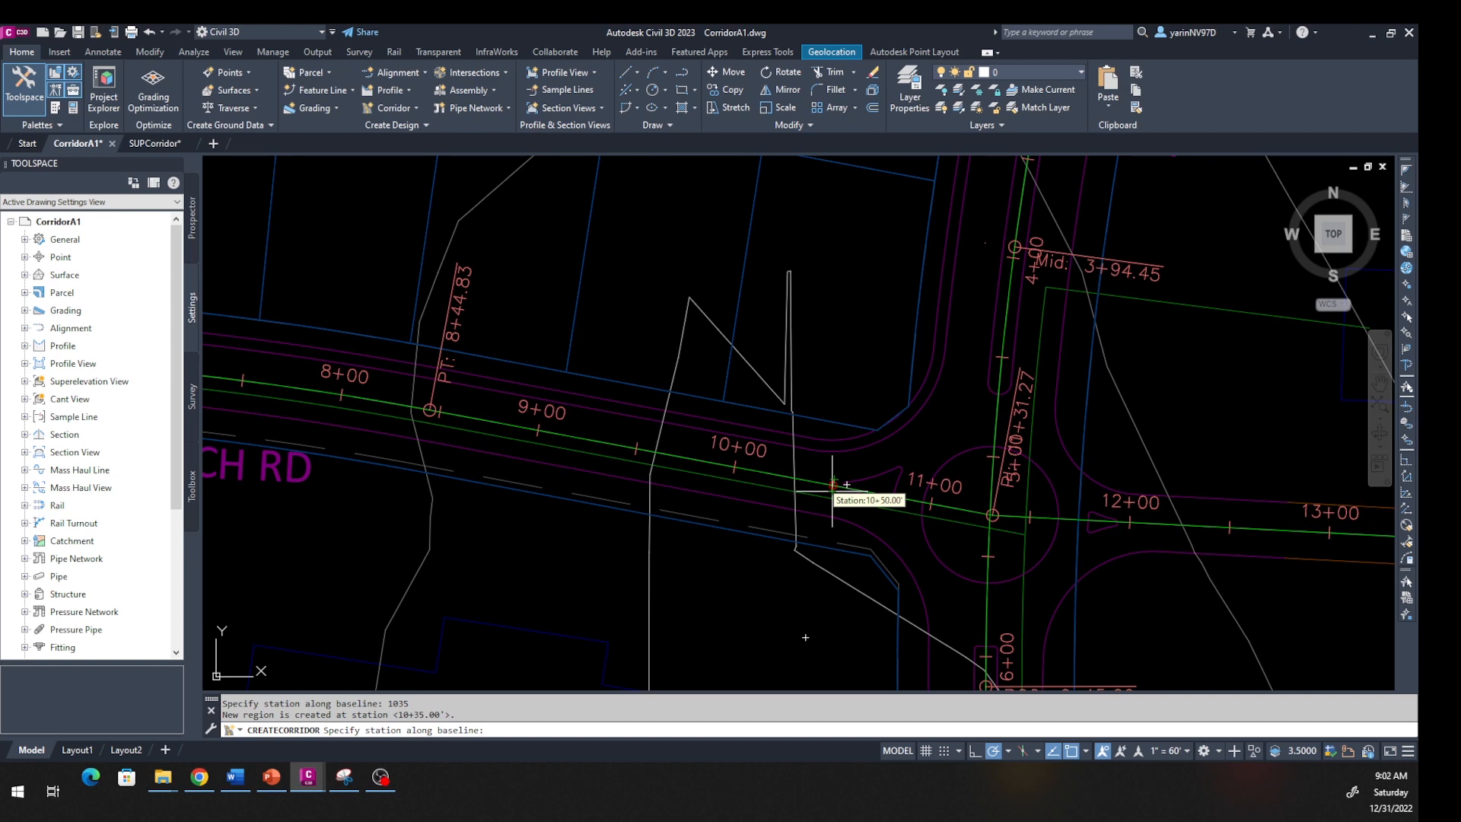
key(Escape)
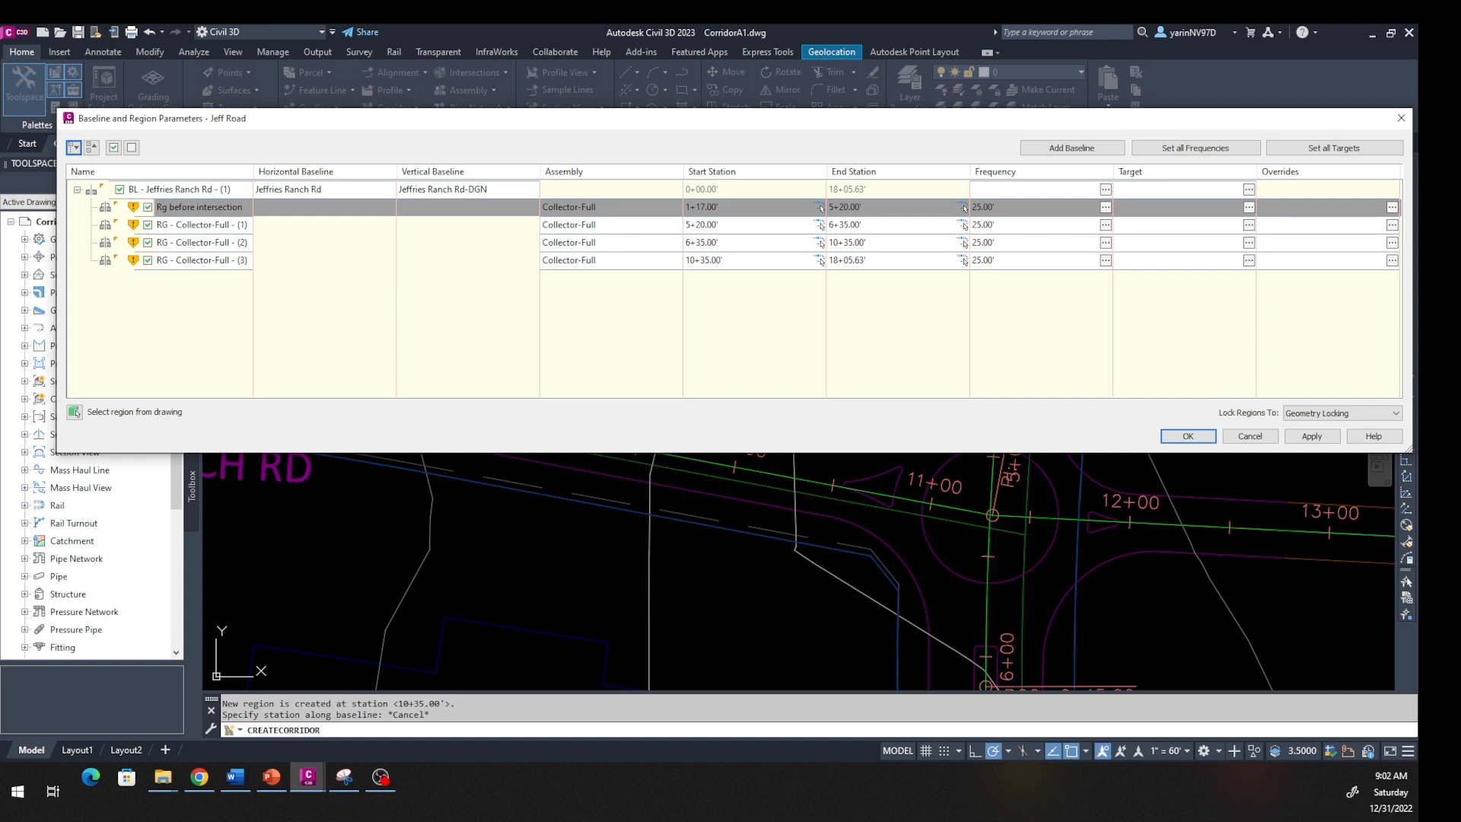
Remove the region crossing the intersection between 5+20 and 6+35 and the last region starting at 10+35
click(199, 228)
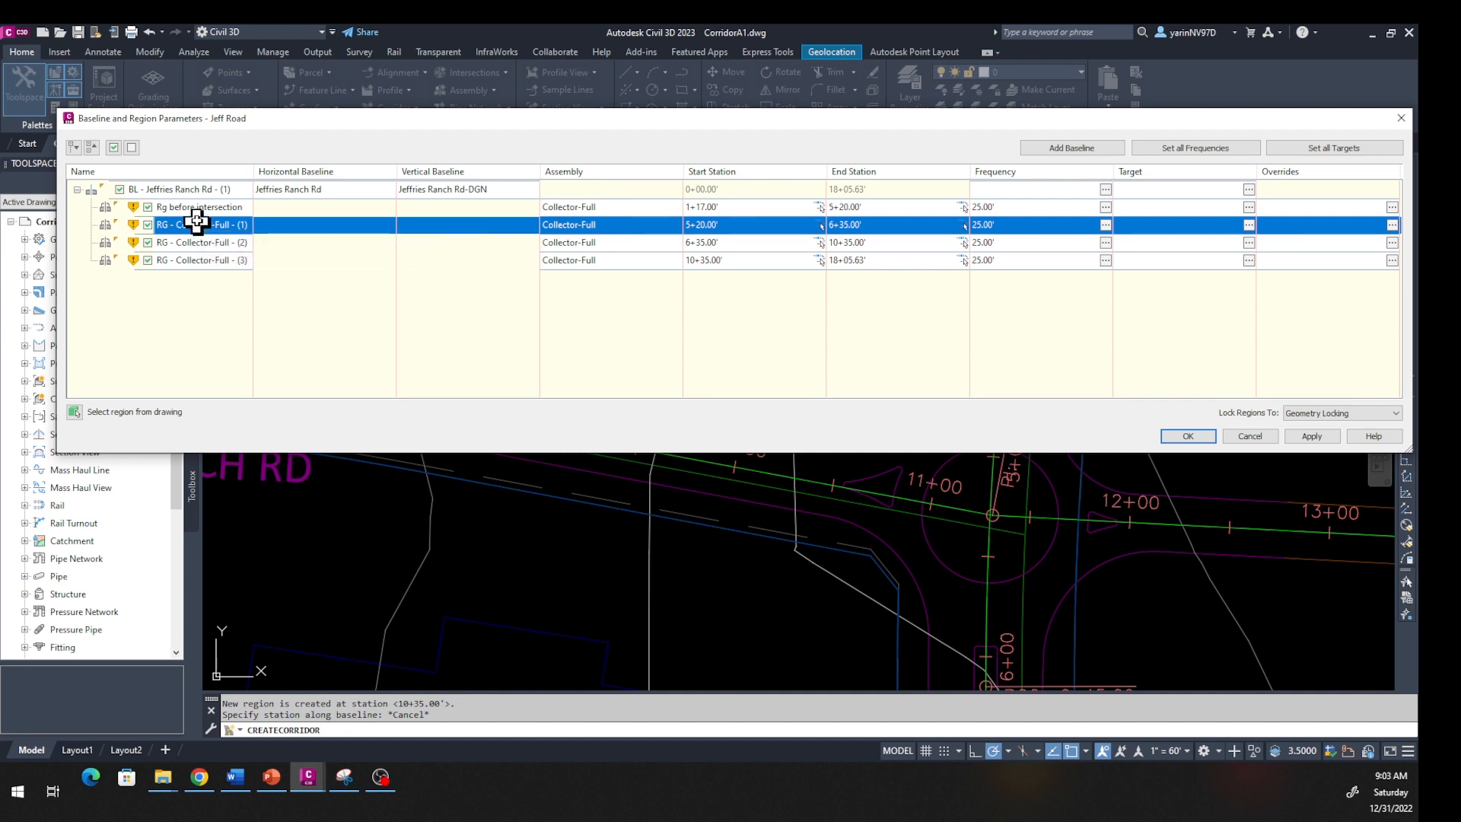
right_click(197, 222)
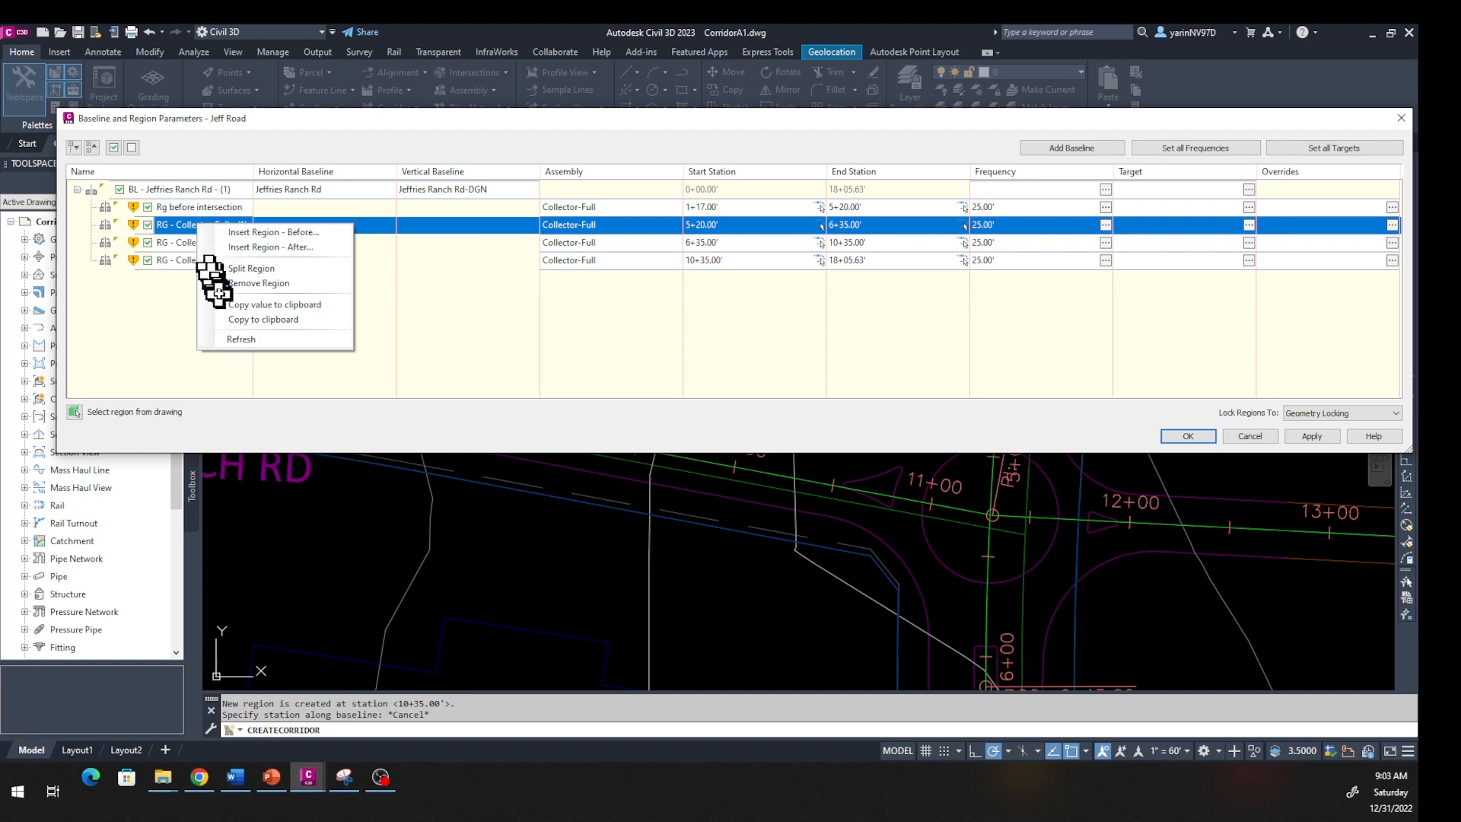
click(244, 283)
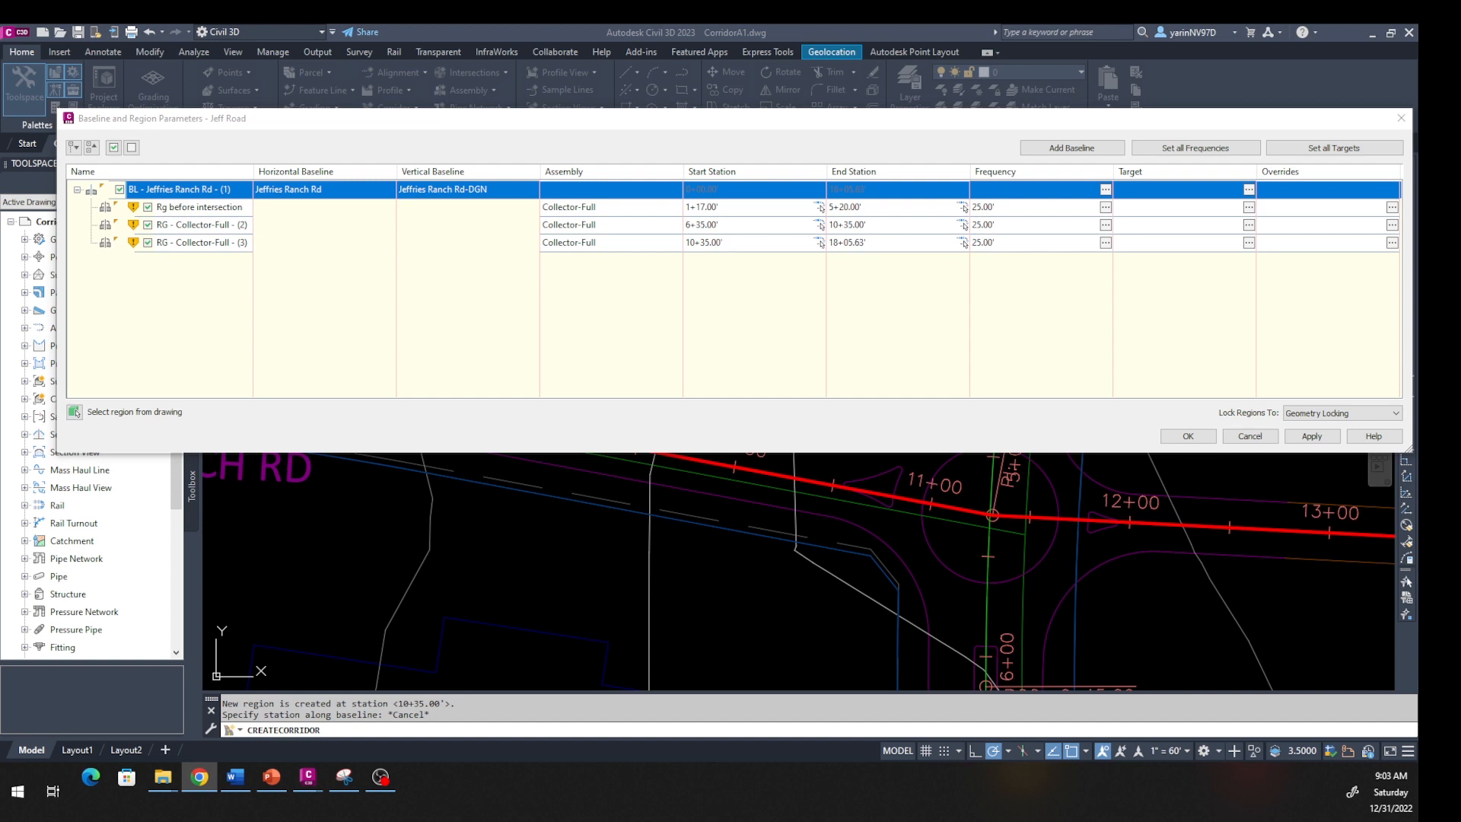
click(202, 244)
right_click(191, 243)
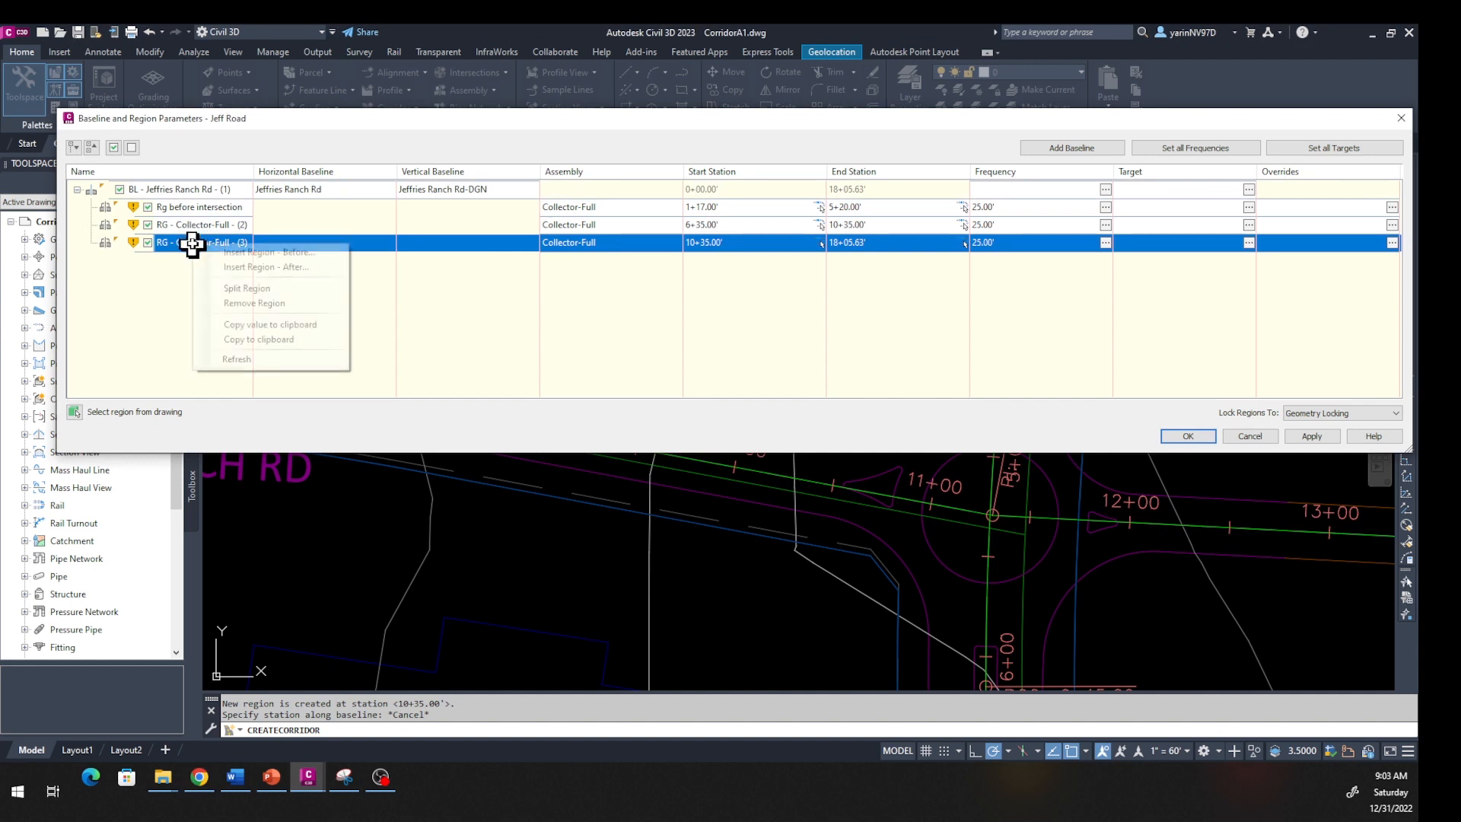
click(248, 304)
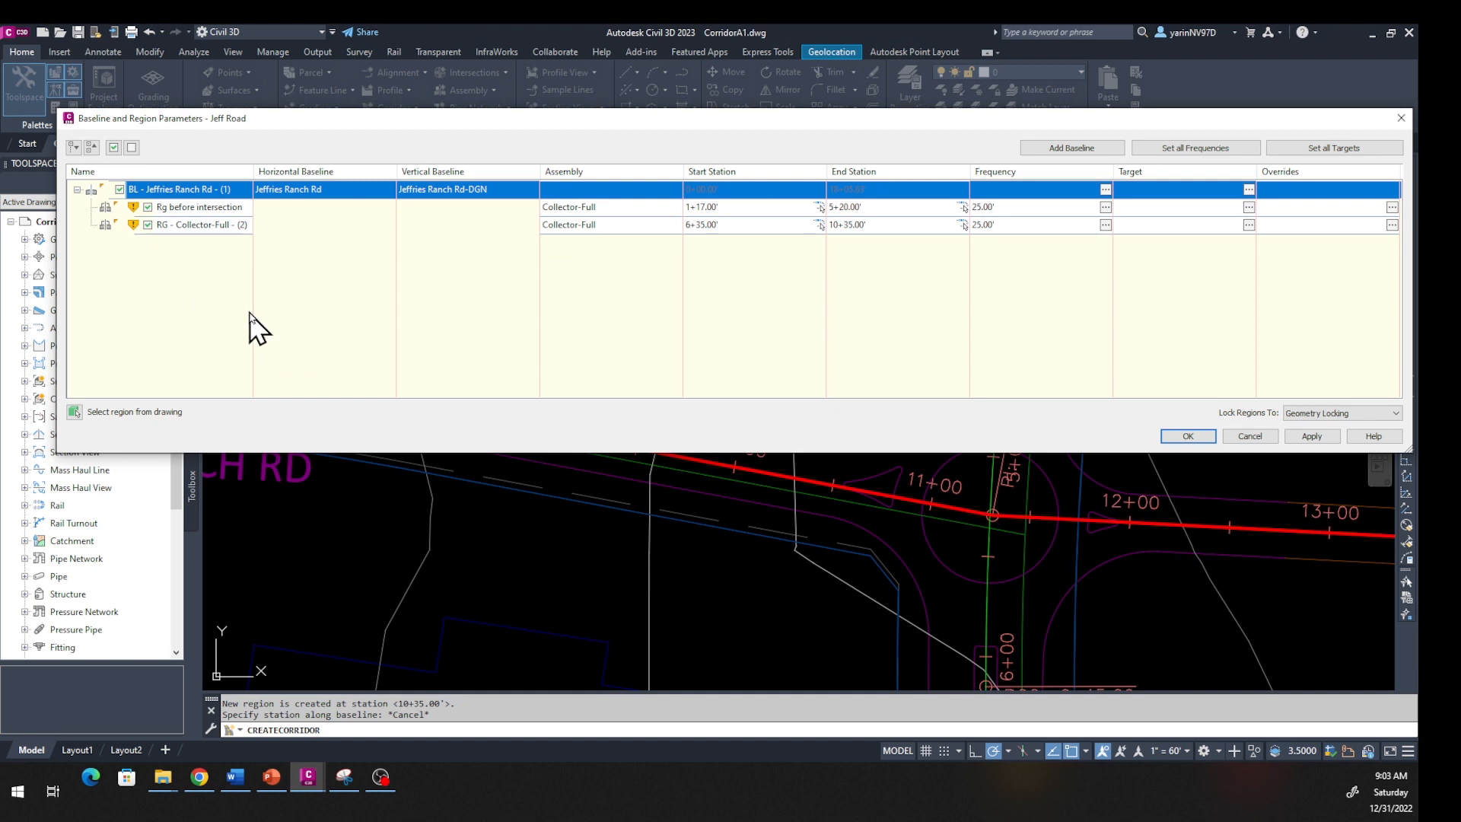
Rename the remaining Collector-Full region between 6+35 and 10+35 as RG after intersection
key(alt+Tab)
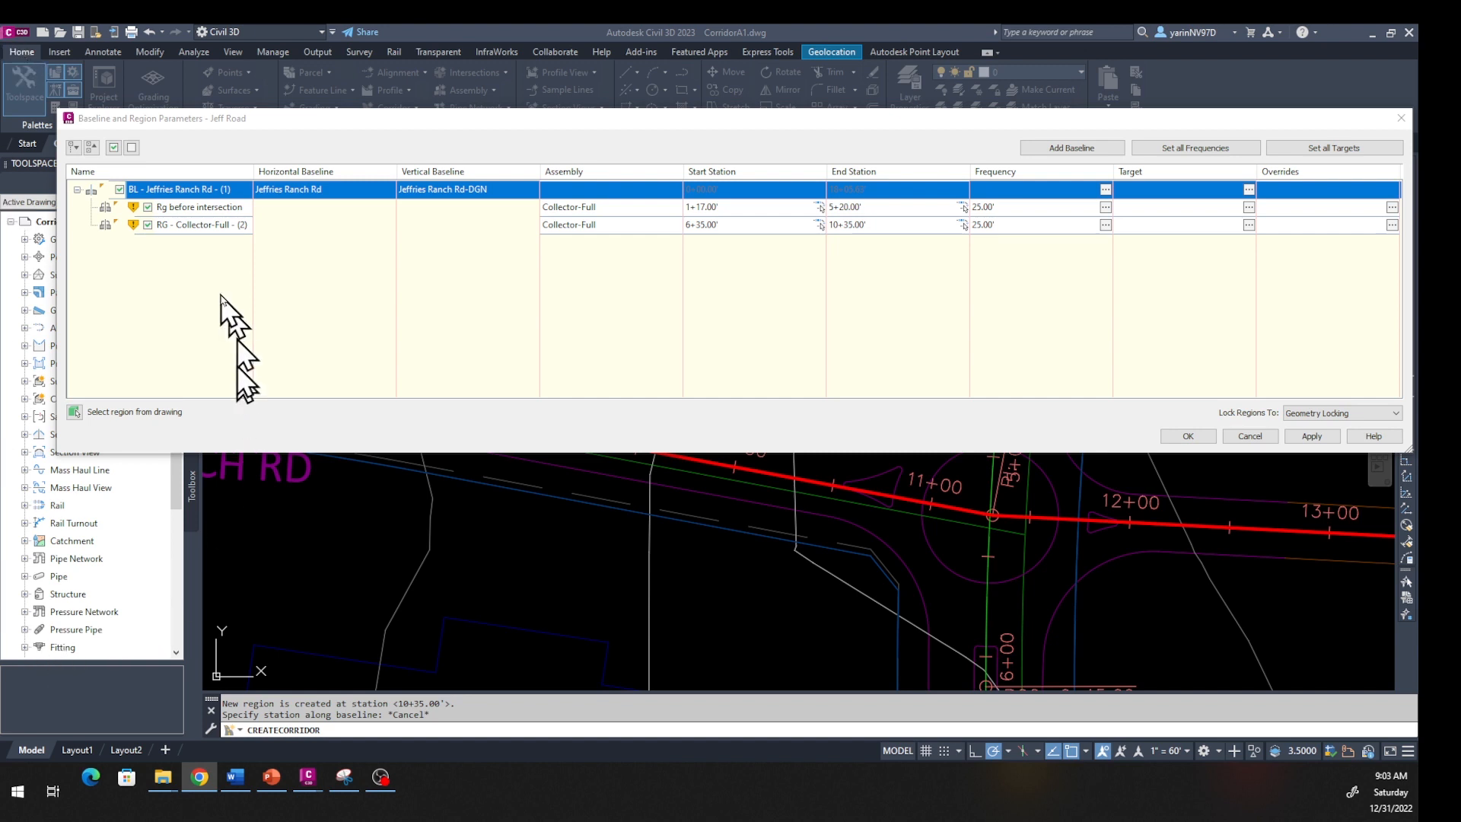
click(212, 210)
click(210, 225)
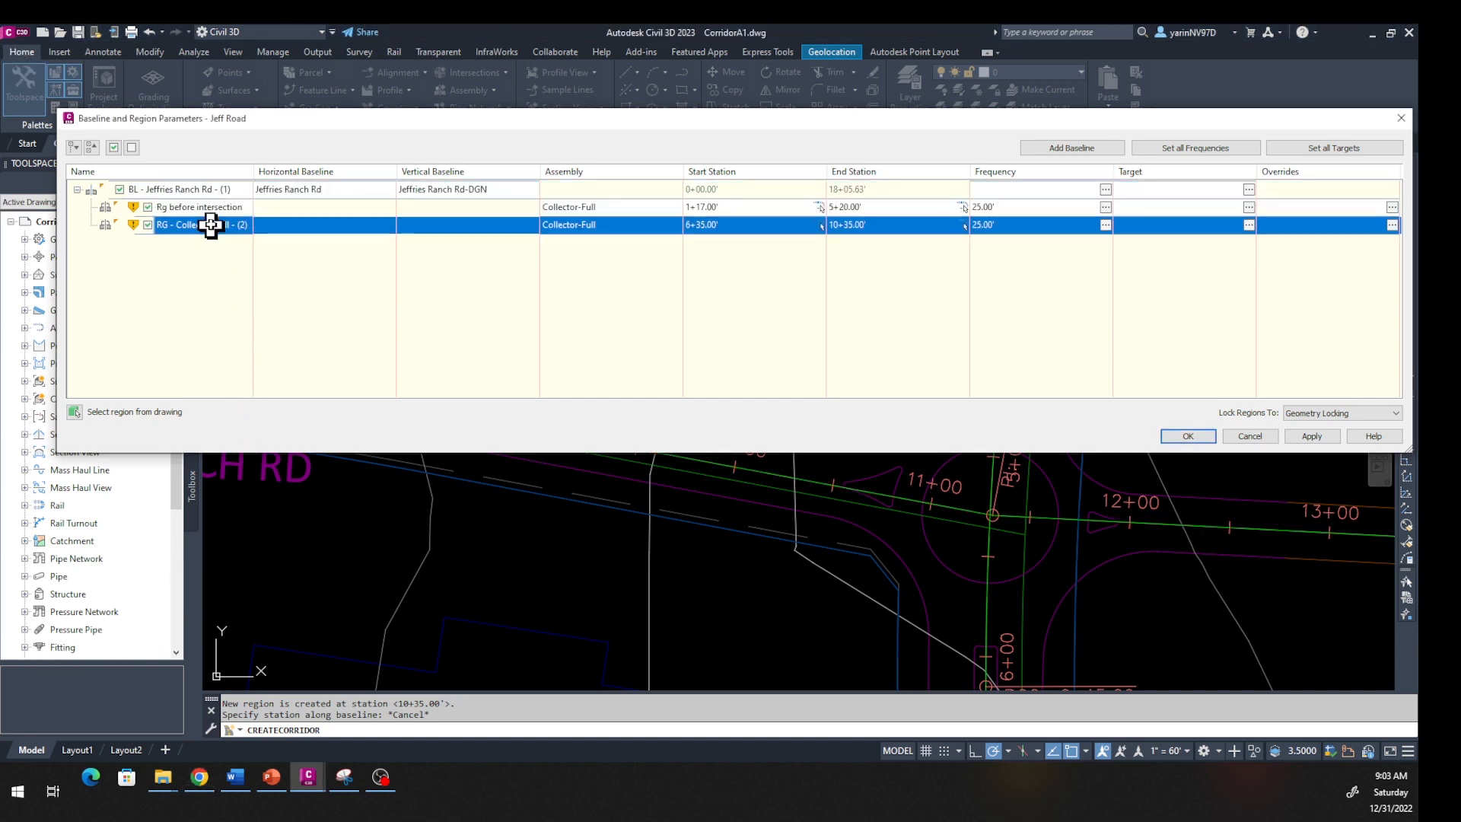
right_click(211, 224)
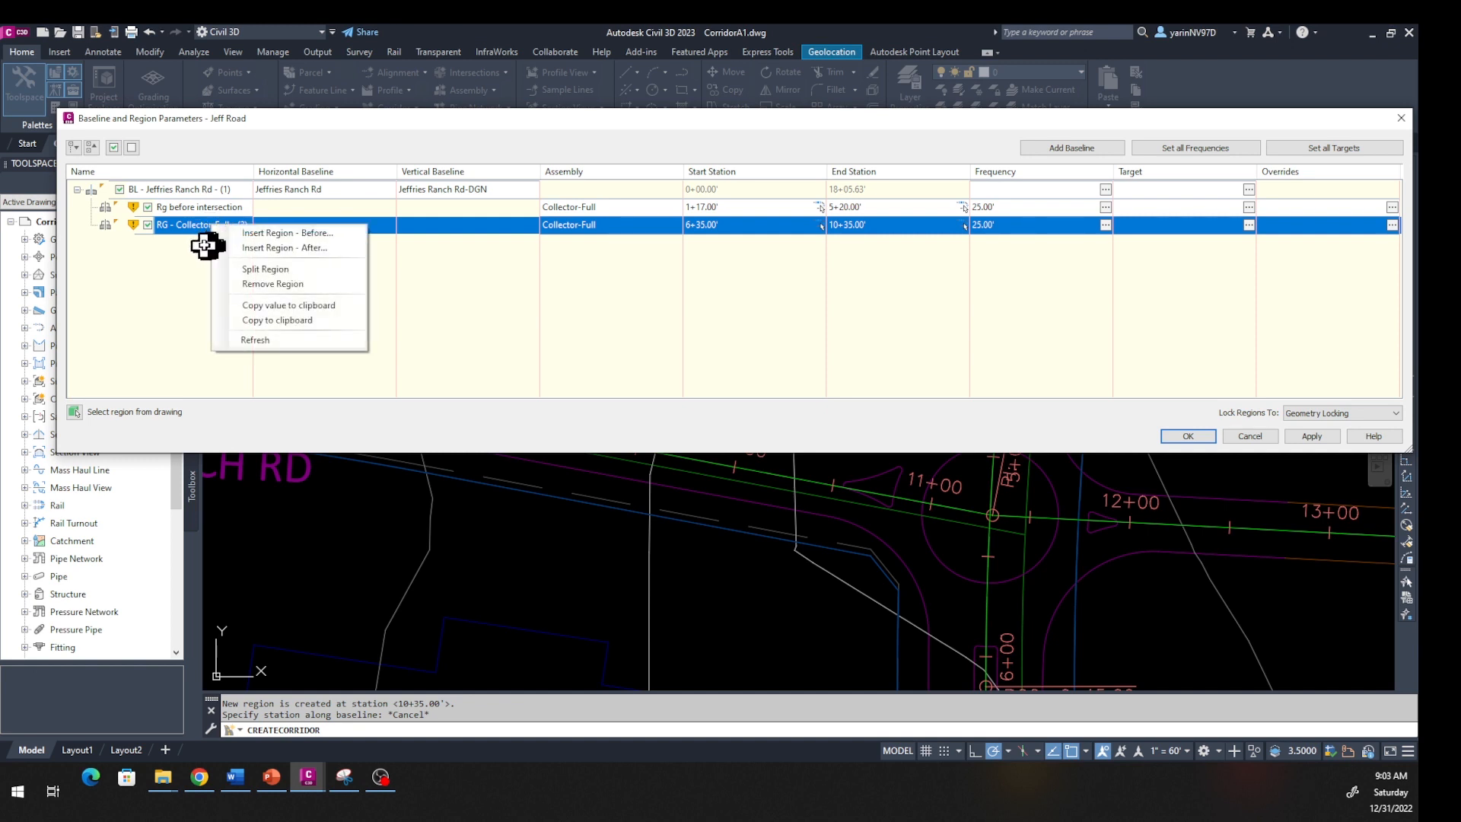
click(204, 243)
click(215, 227)
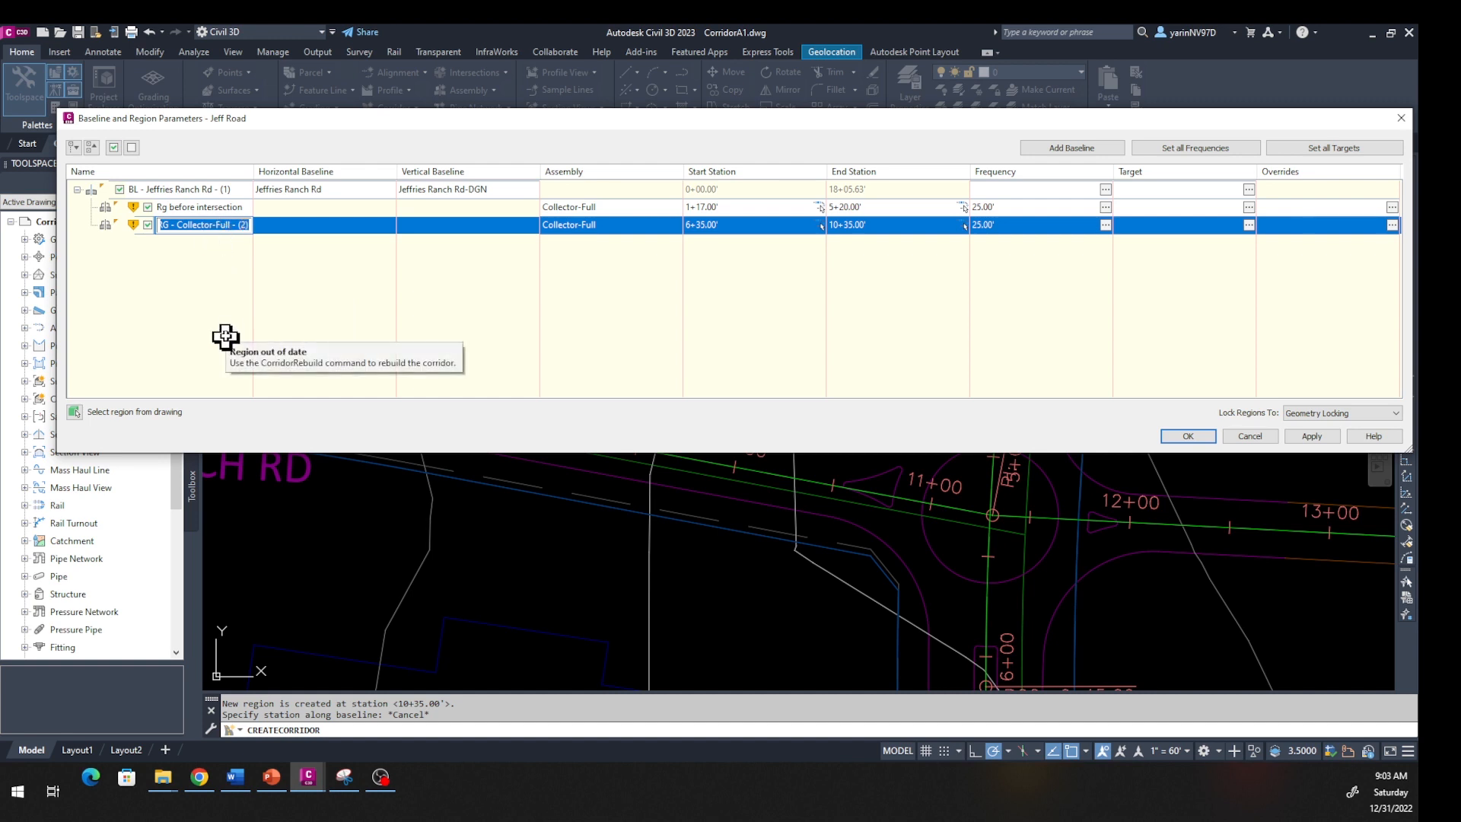
text(RG after intersection)
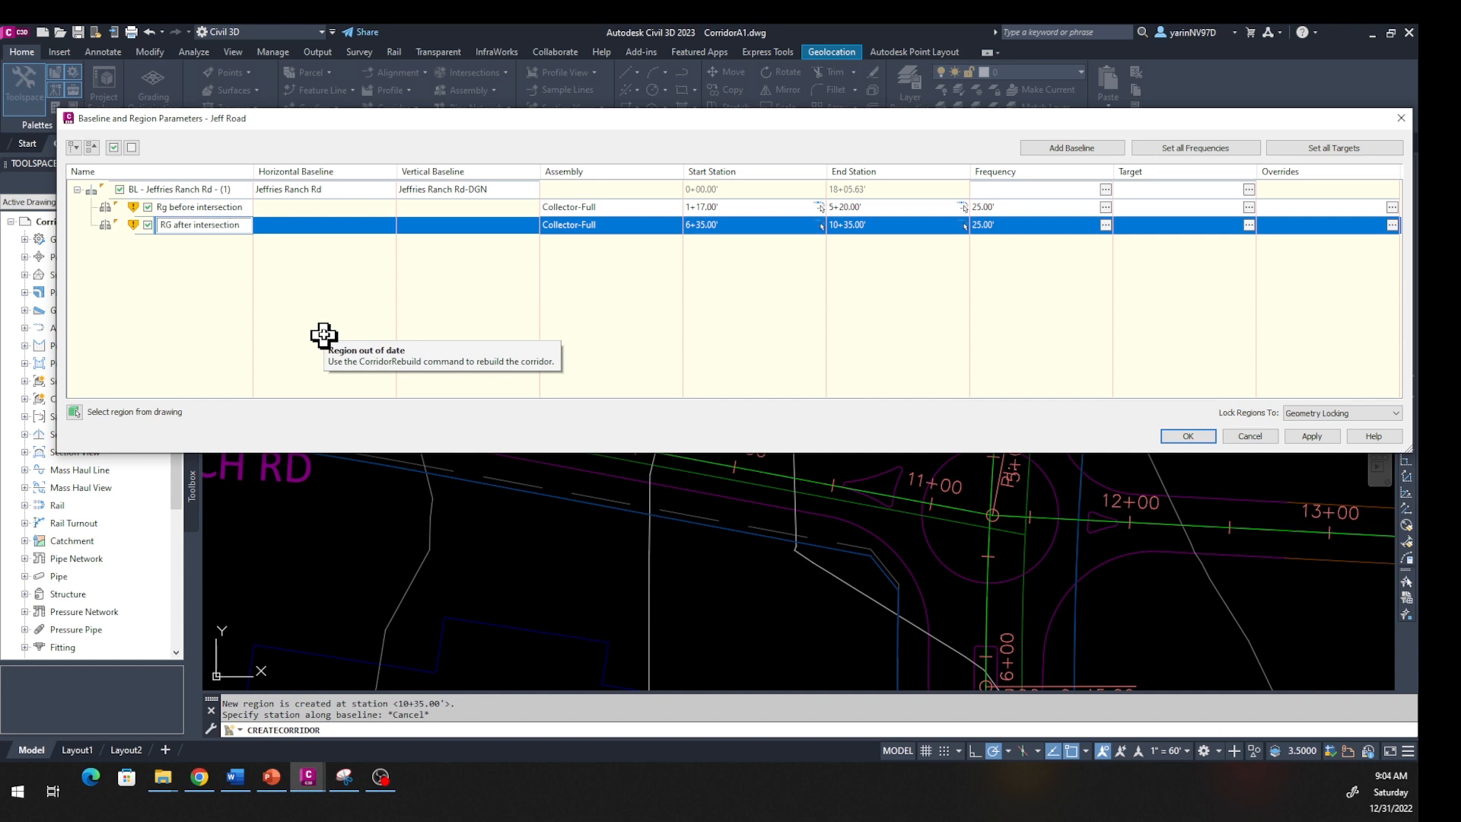
Accept the region parameters and rebuild the Jeff Road corridor to apply the modified regions
key(Return)
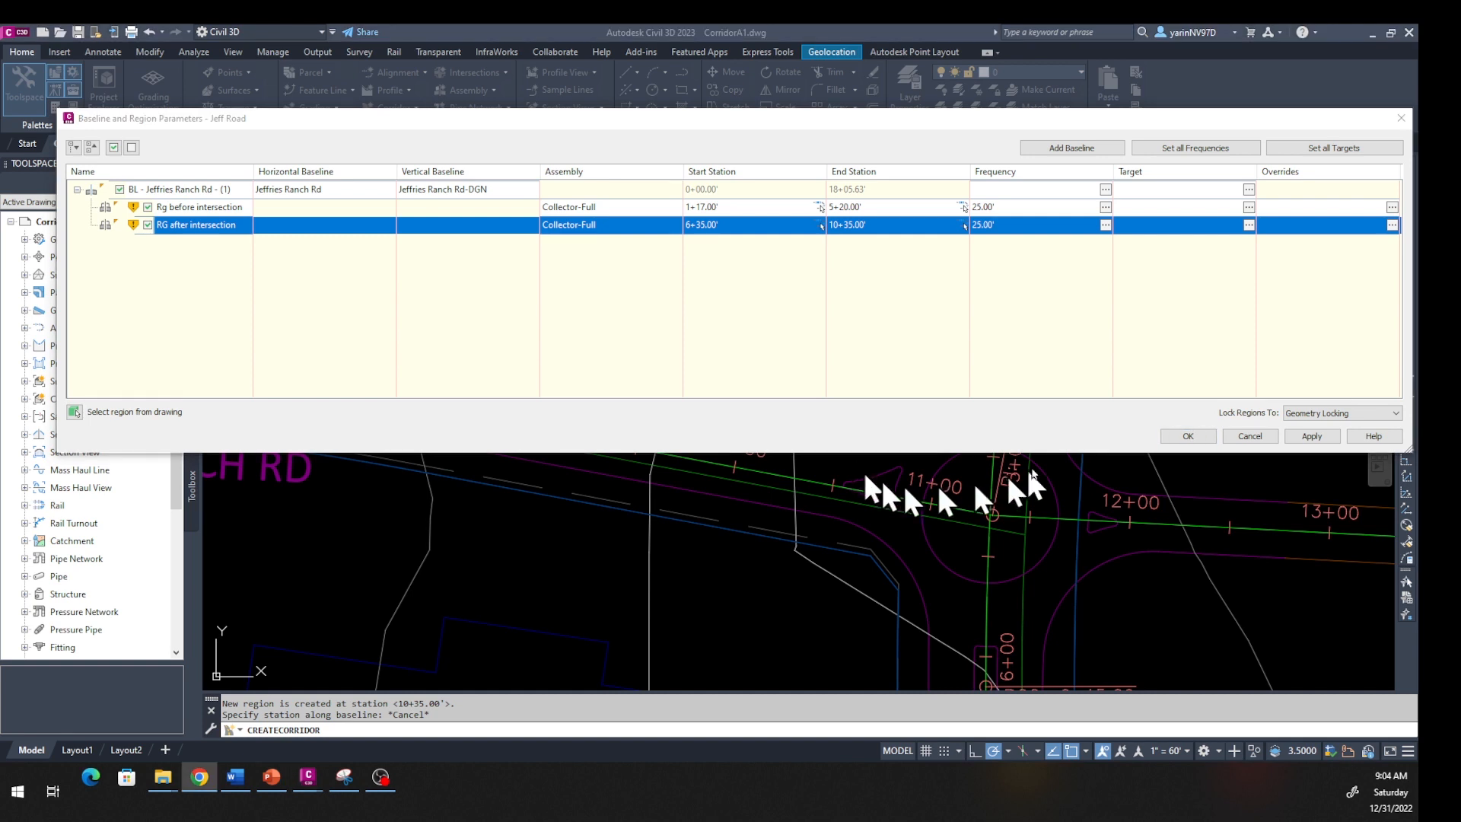
click(1187, 436)
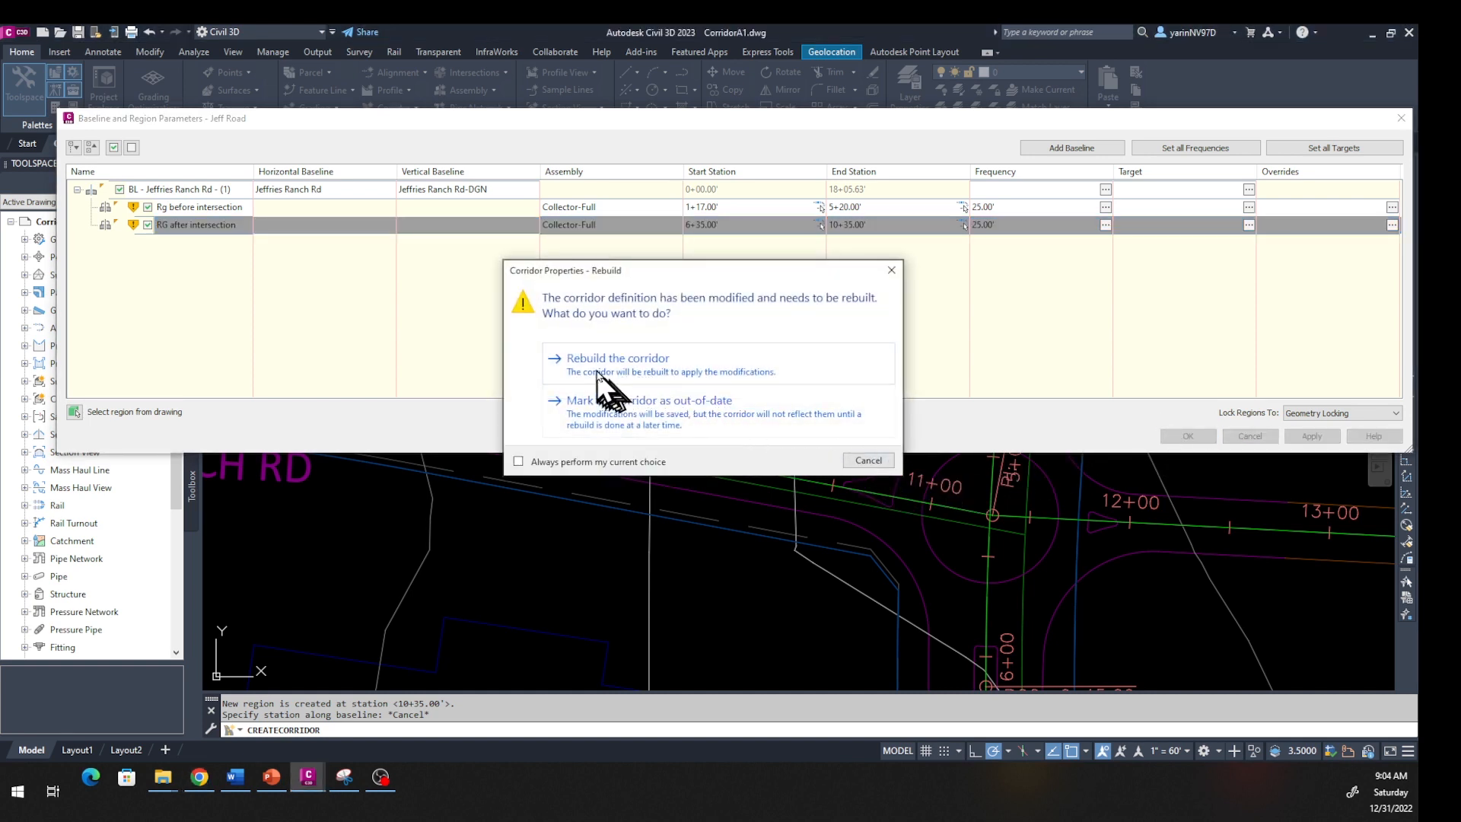
click(603, 373)
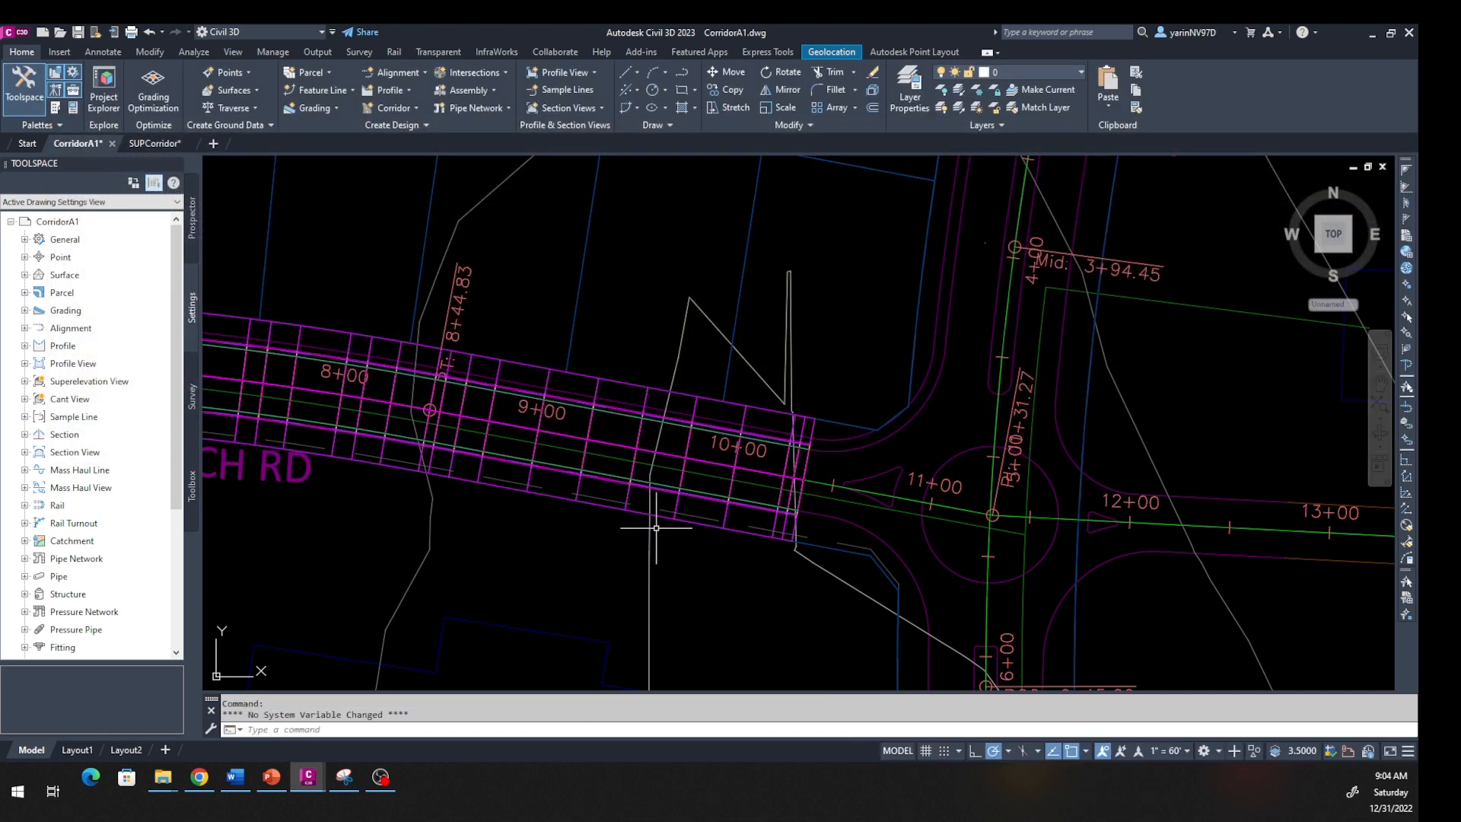
middle_drag(382, 310, 786, 369)
scroll(645, 432, down, 2)
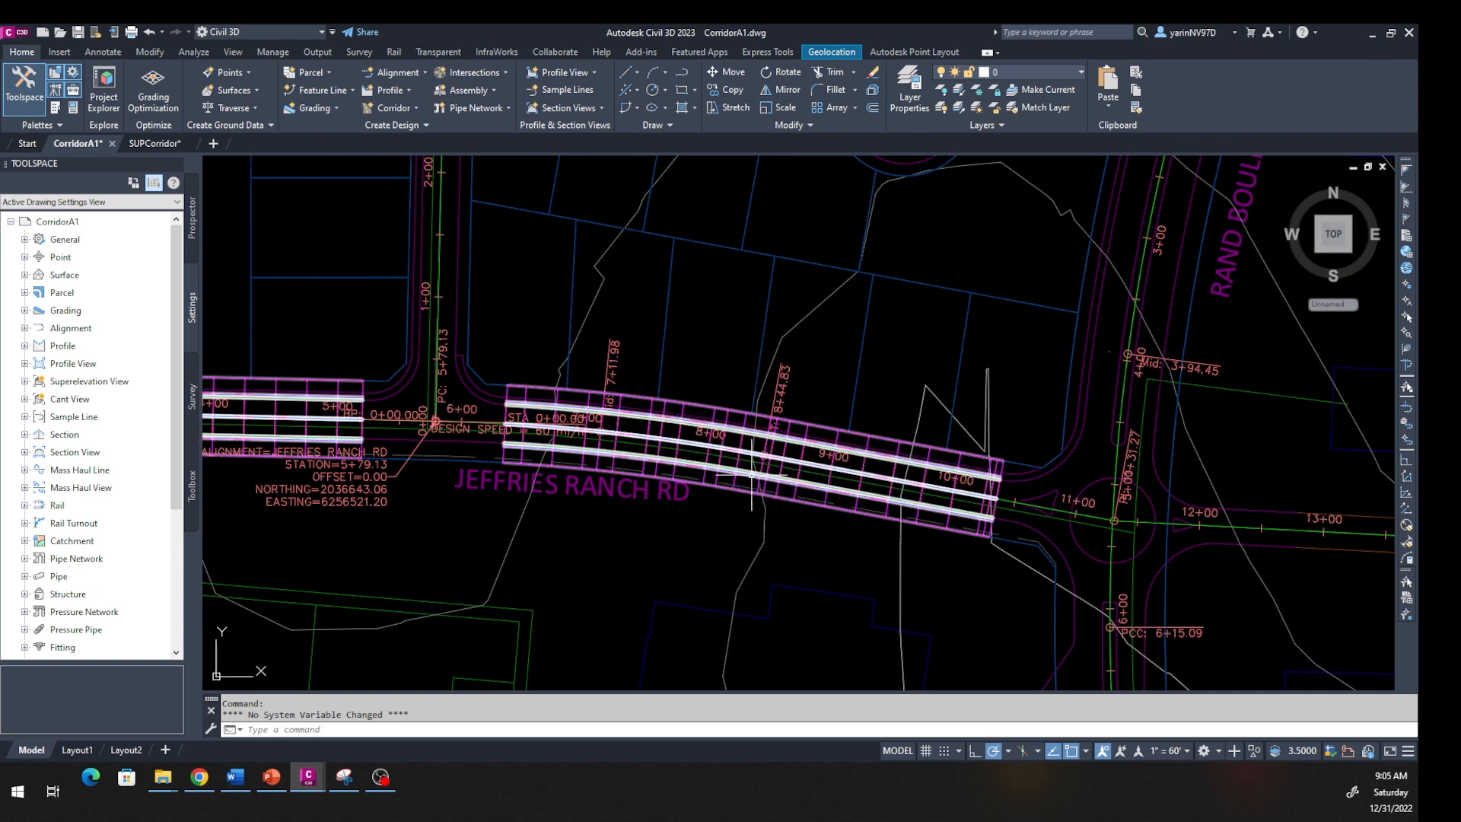
Compare the Collector-Part Curb RT and Collector-Full assemblies drawn beside the profile views
scroll(823, 506, down, 5)
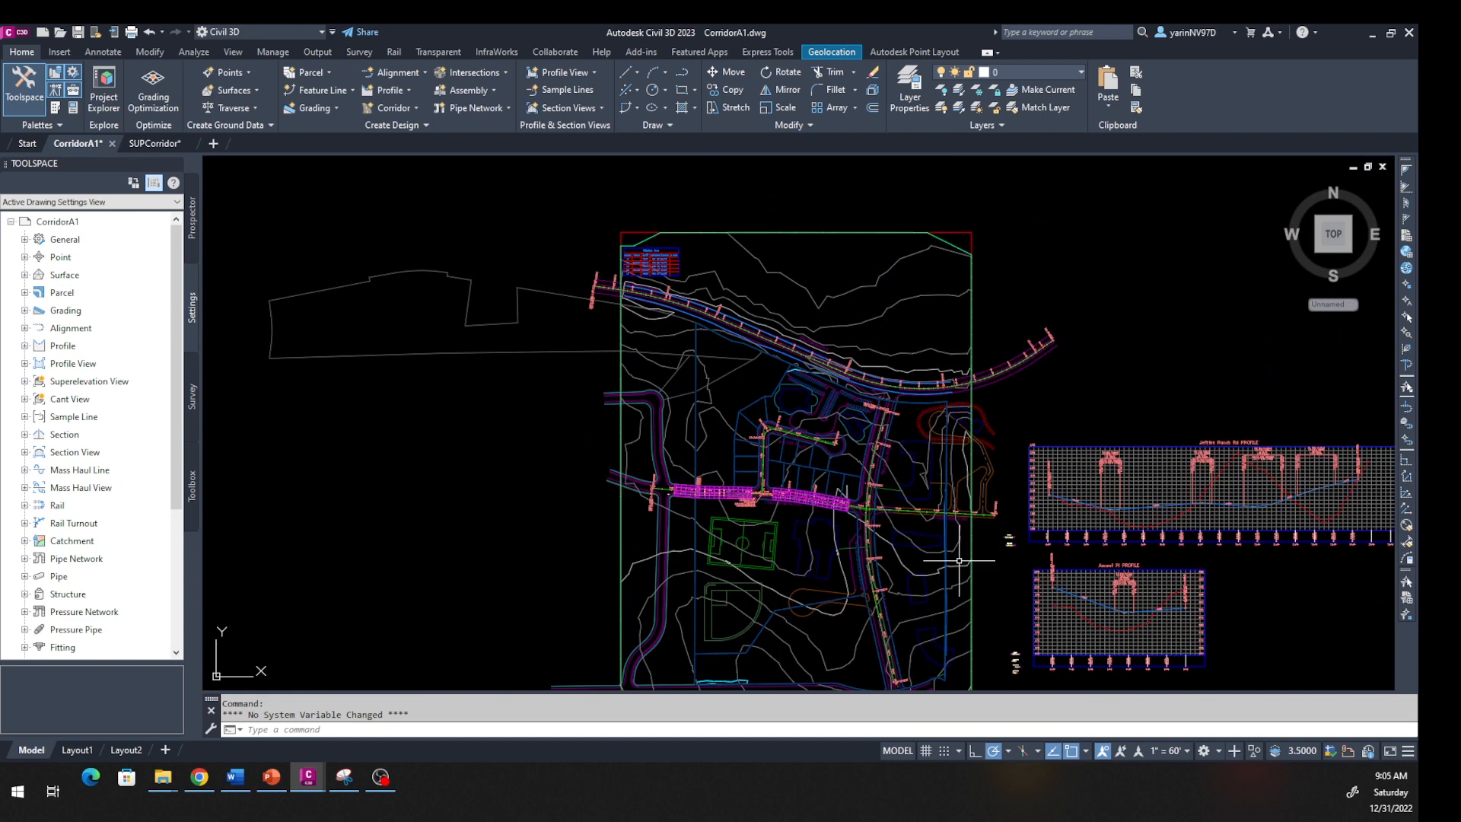
scroll(1008, 562, up, 5)
scroll(1009, 562, up, 3)
scroll(1003, 384, up, 4)
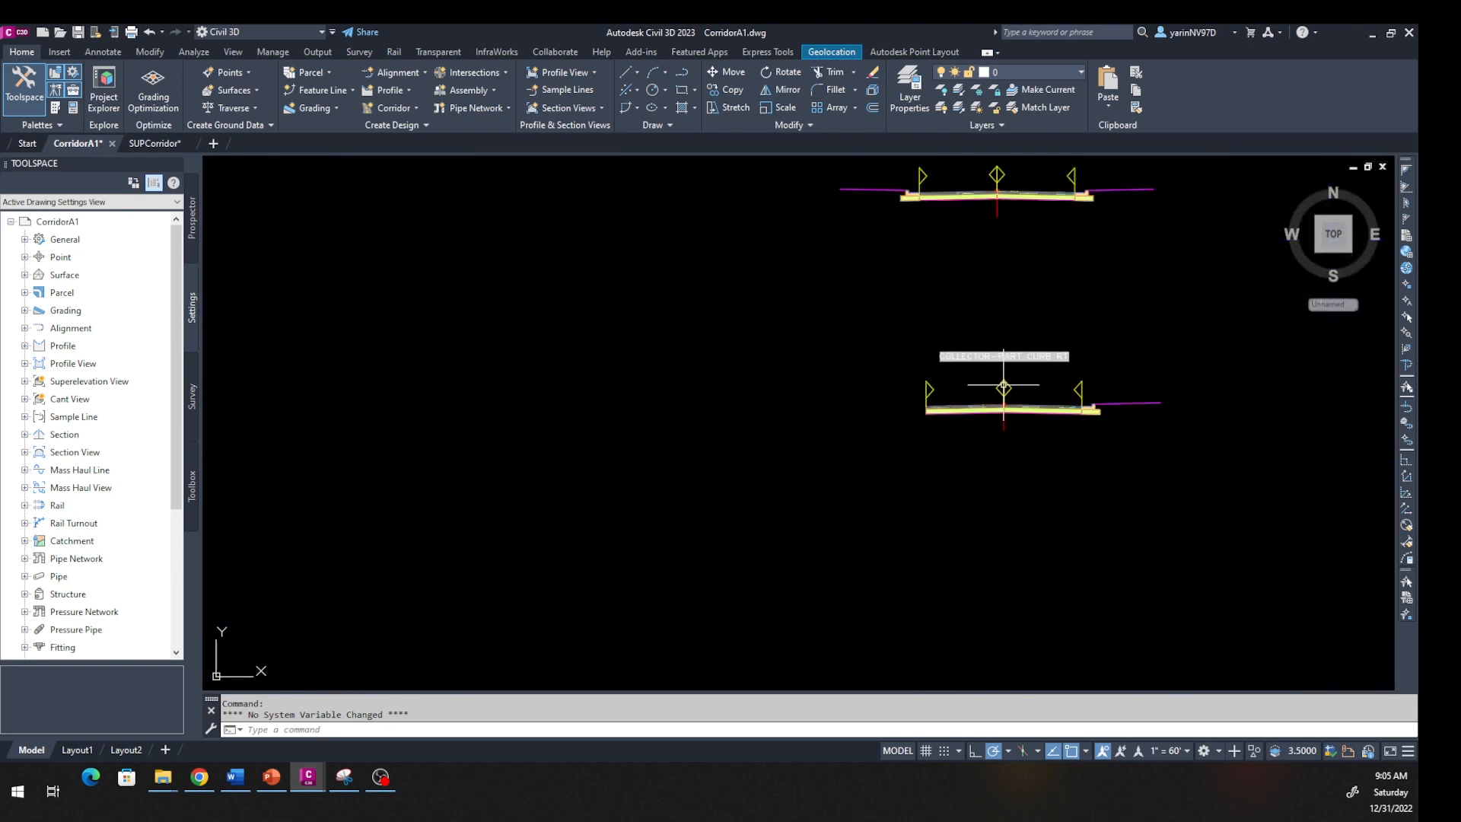
scroll(1003, 385, down, 2)
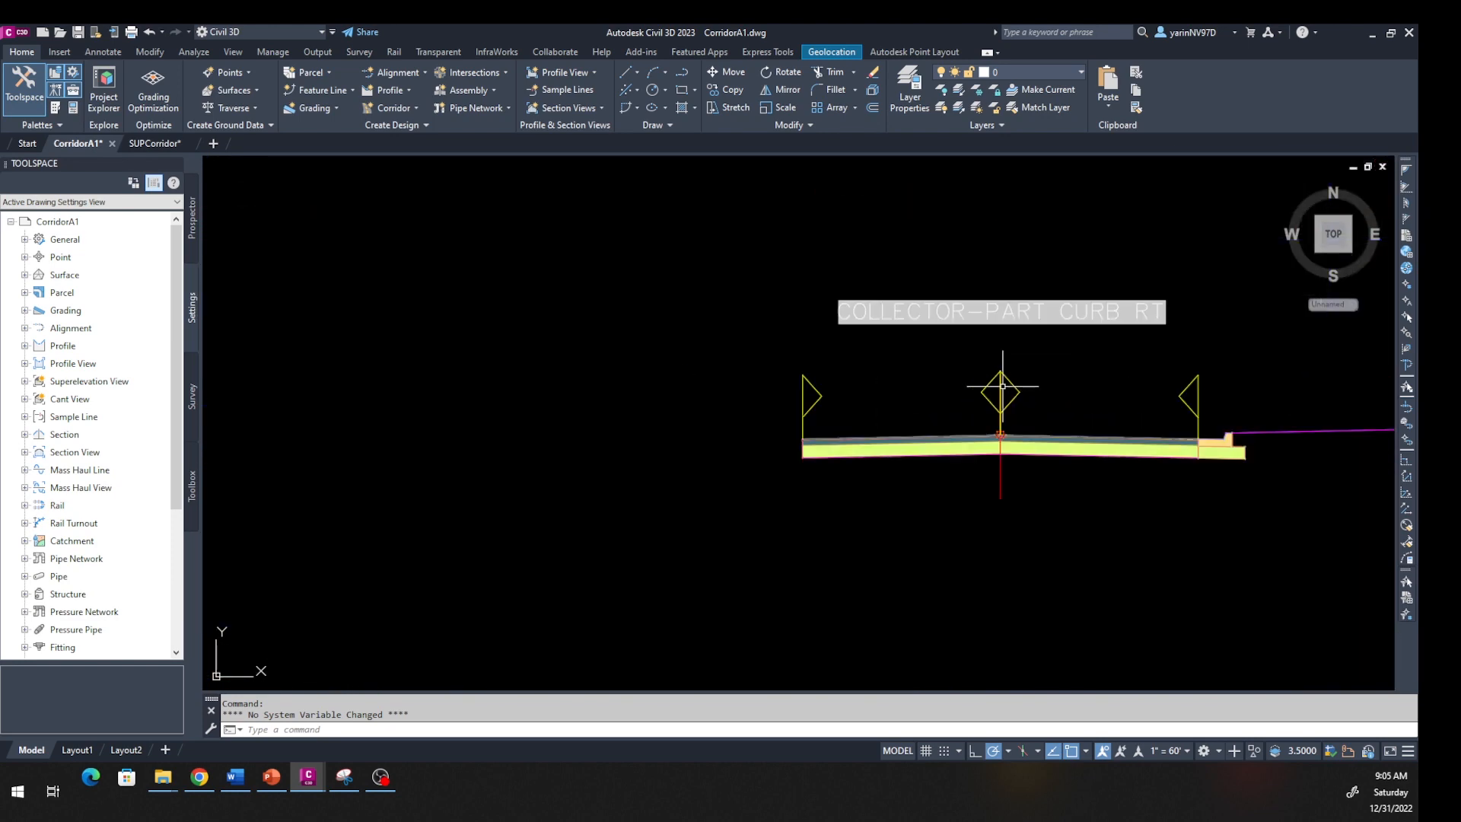
scroll(1003, 387, up, 2)
scroll(1003, 386, down, 6)
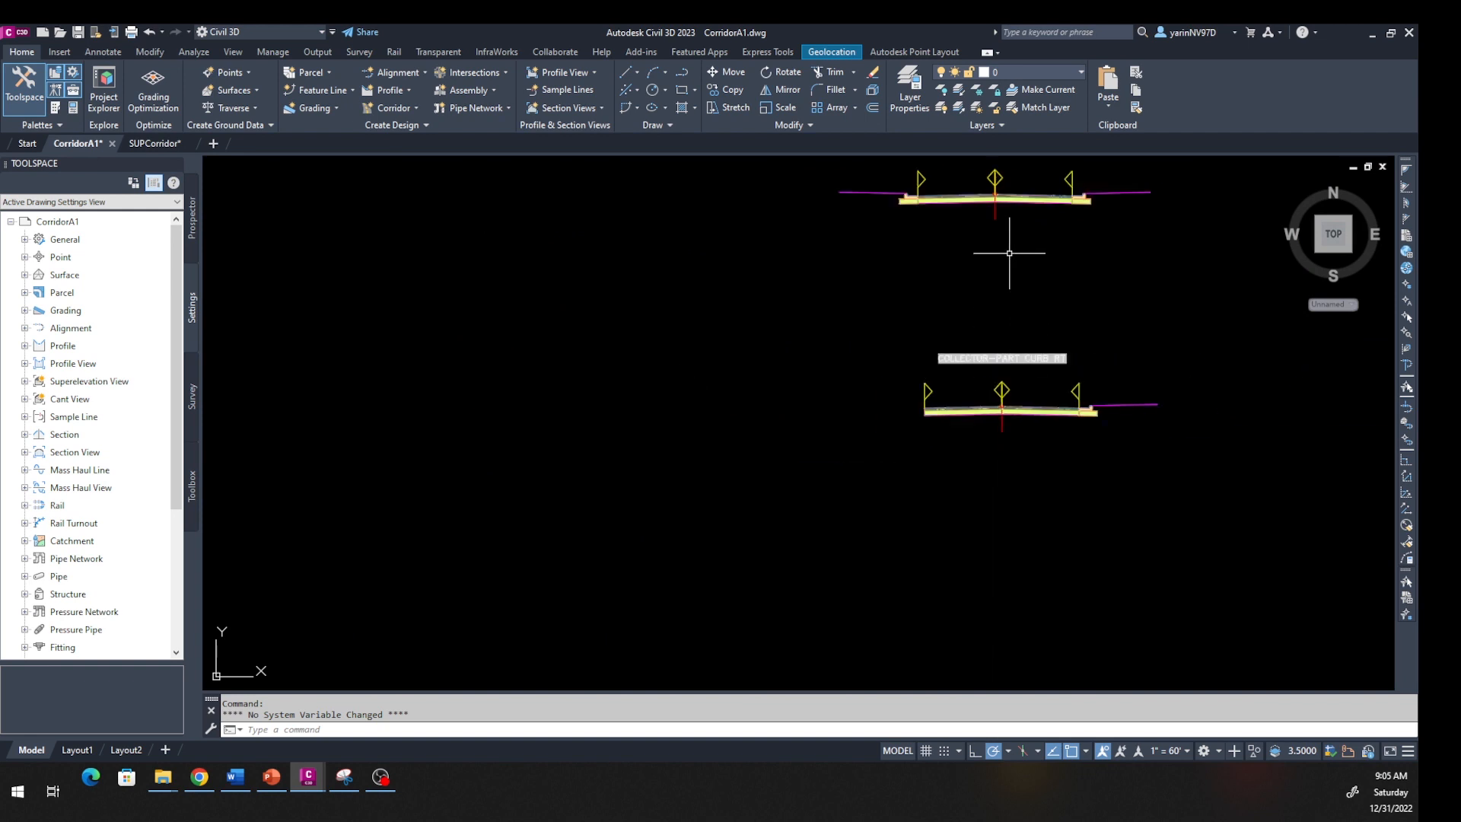
middle_drag(977, 234, 1002, 401)
scroll(995, 309, up, 6)
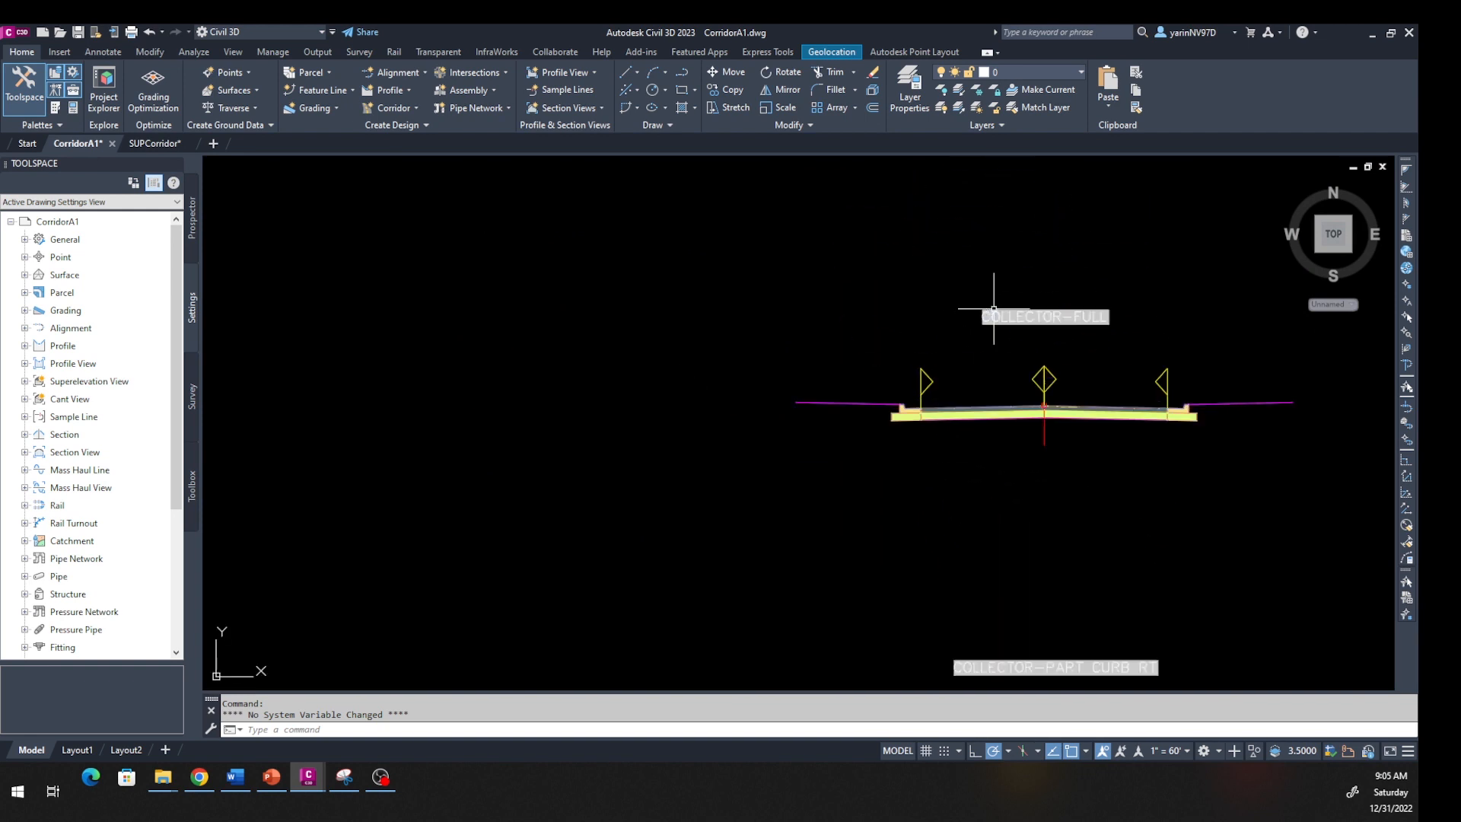
scroll(1134, 540, down, 2)
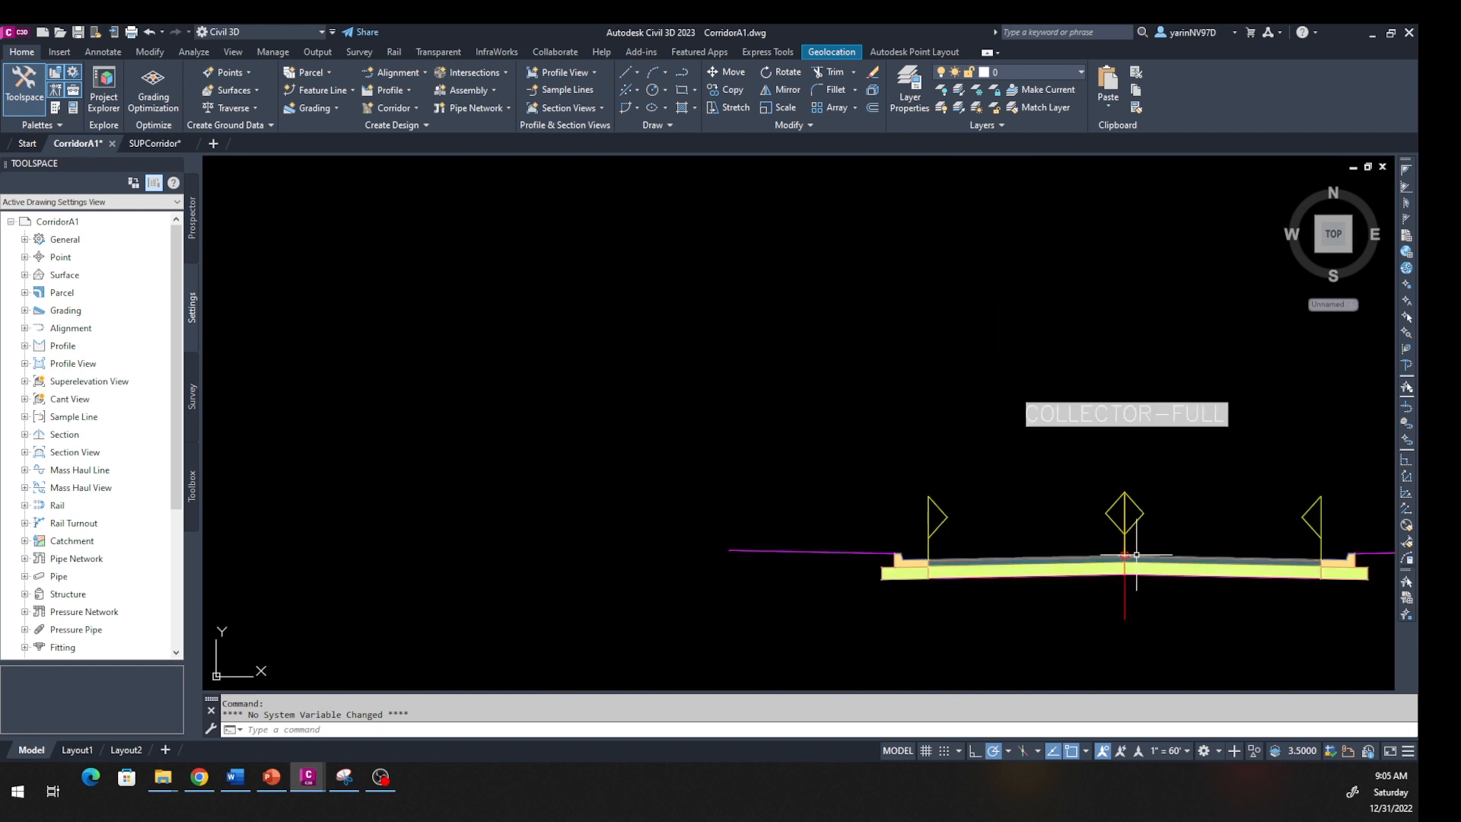
middle_drag(1168, 631, 909, 611)
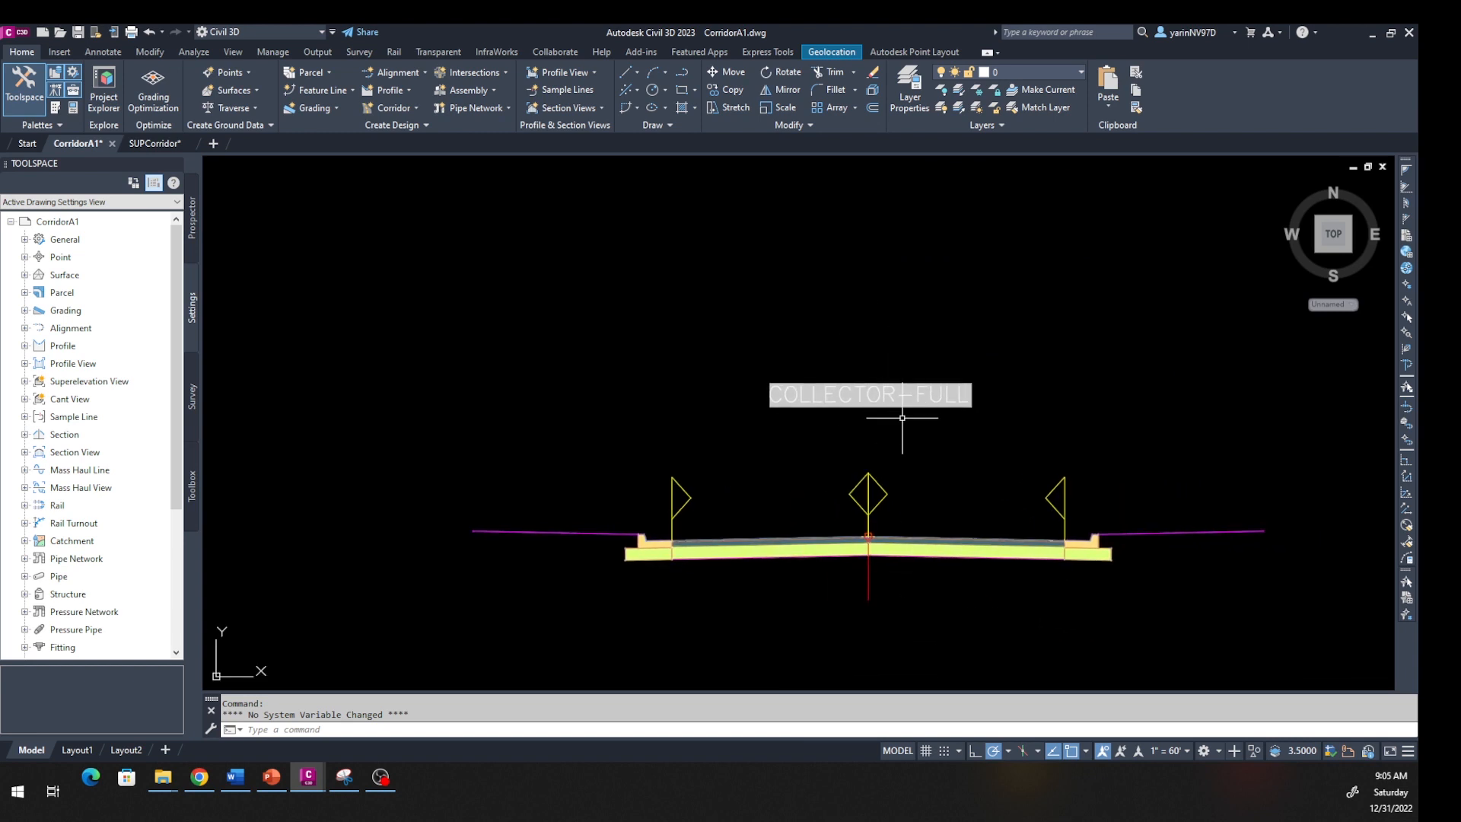
scroll(966, 606, up, 2)
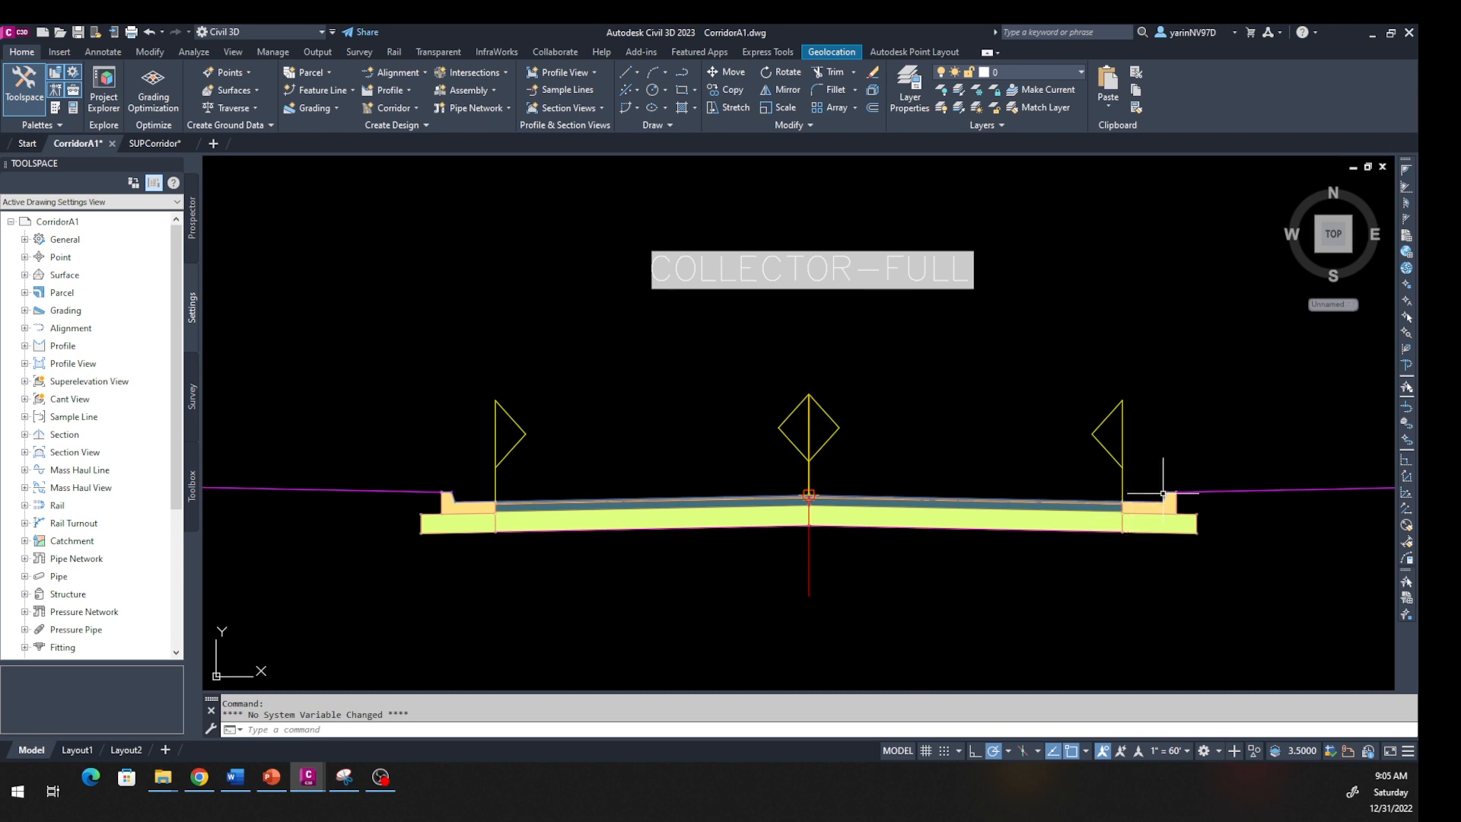
Examine the lane and the curb and gutter subassemblies of the Collector-Full assembly
click(579, 507)
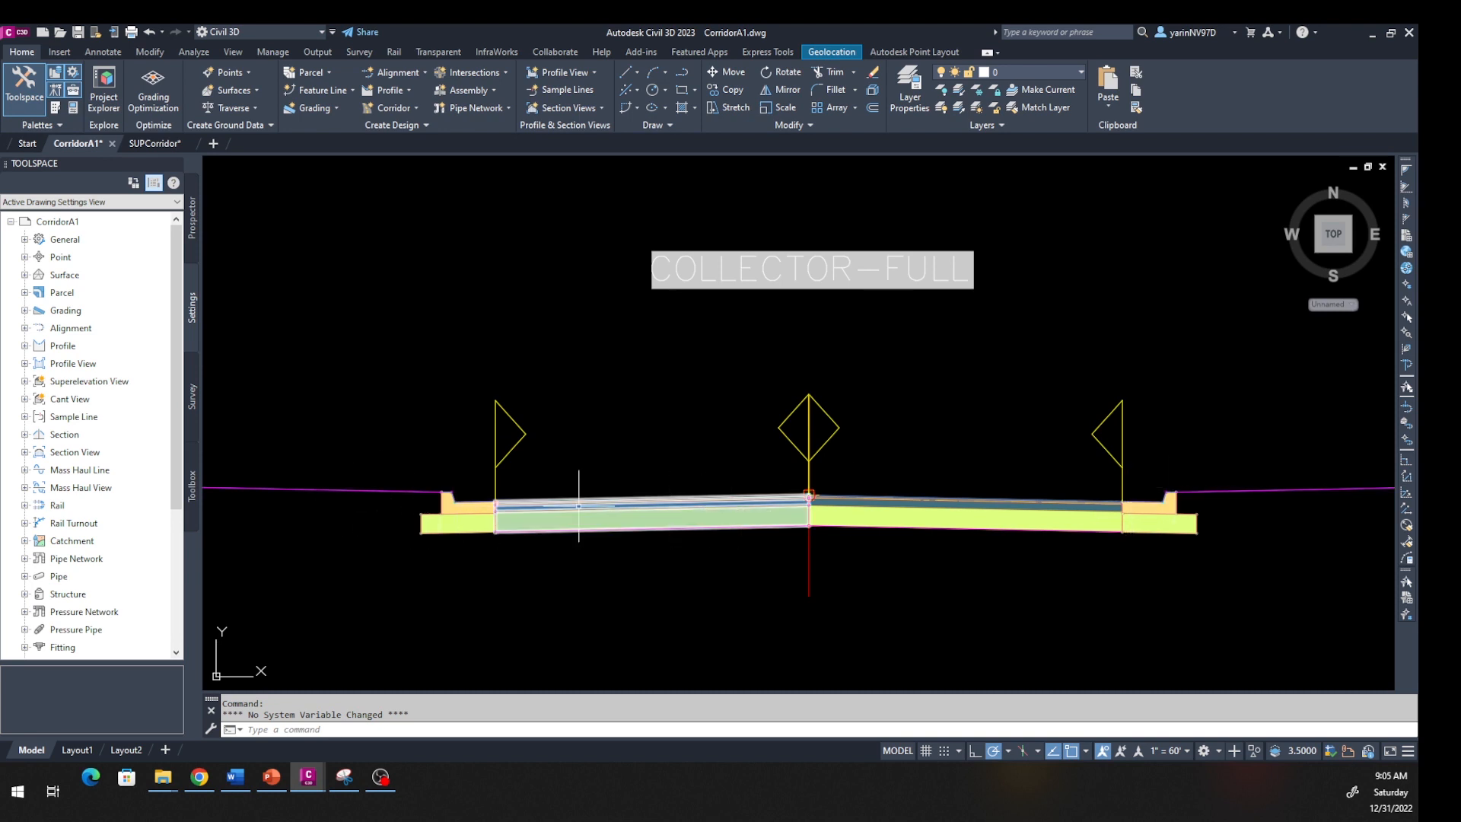
scroll(598, 500, down, 5)
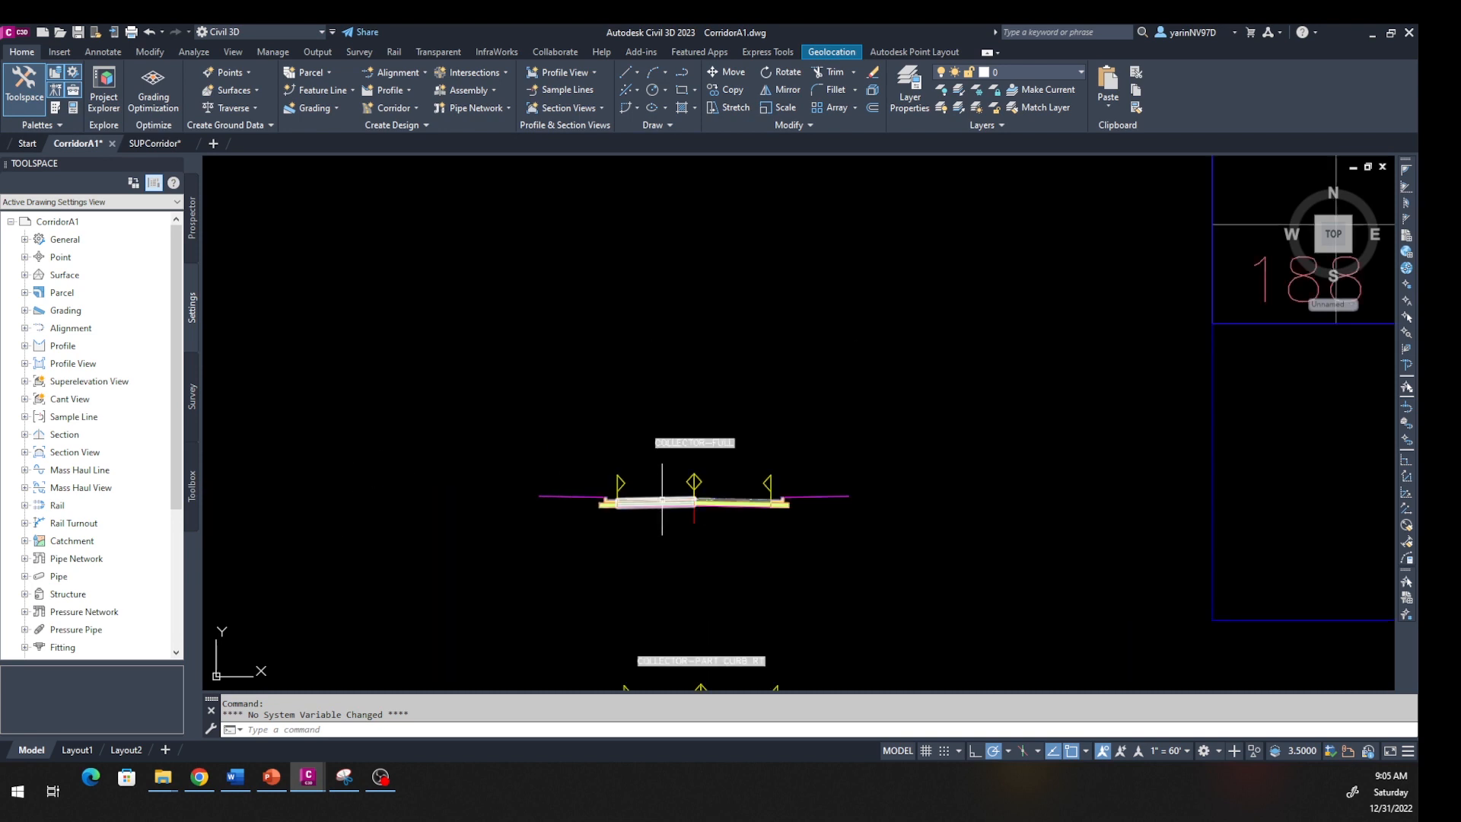
scroll(761, 554, up, 5)
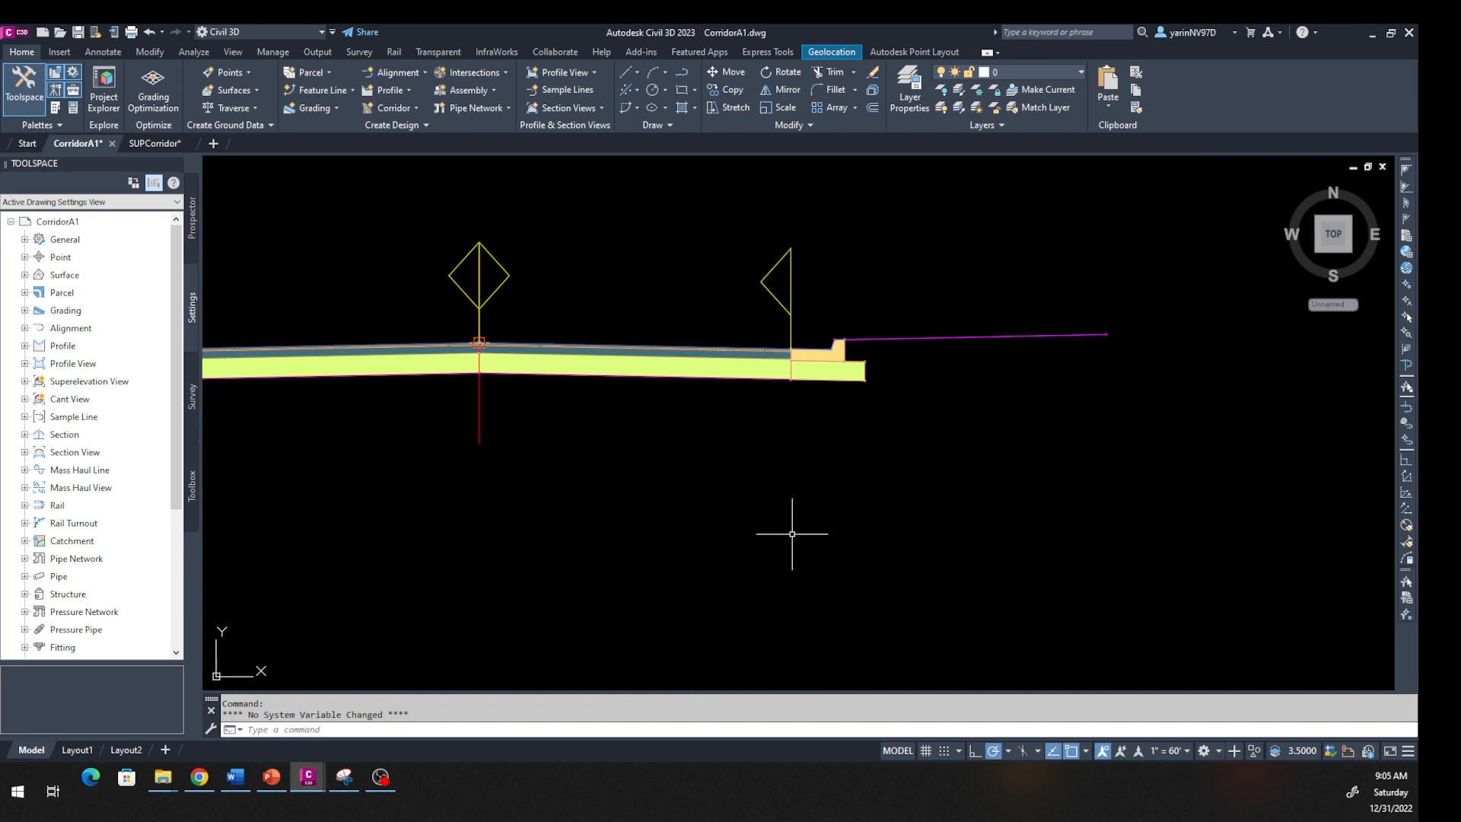
click(837, 340)
scroll(834, 340, up, 5)
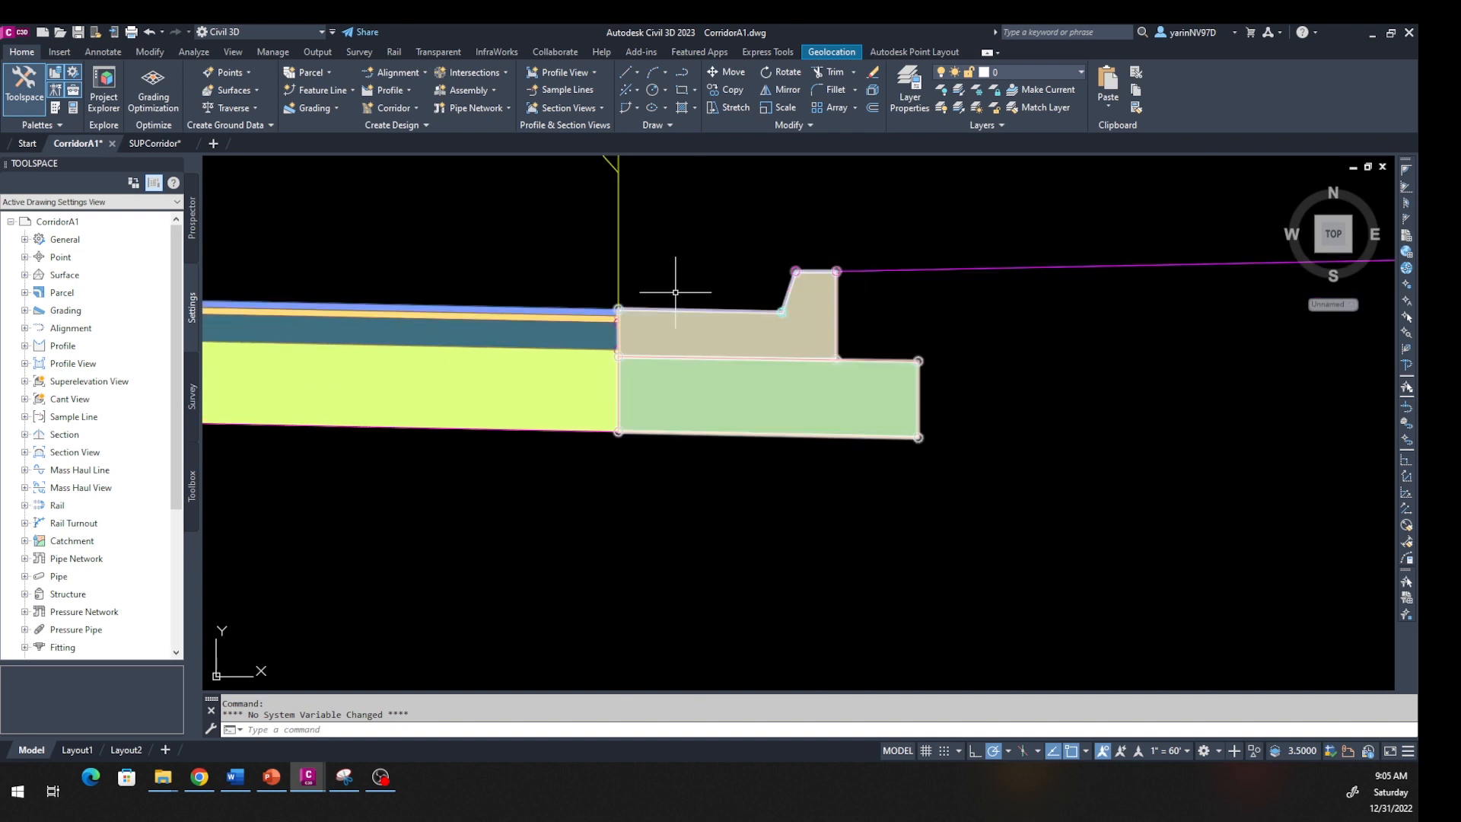
scroll(537, 335, down, 3)
scroll(427, 318, down, 4)
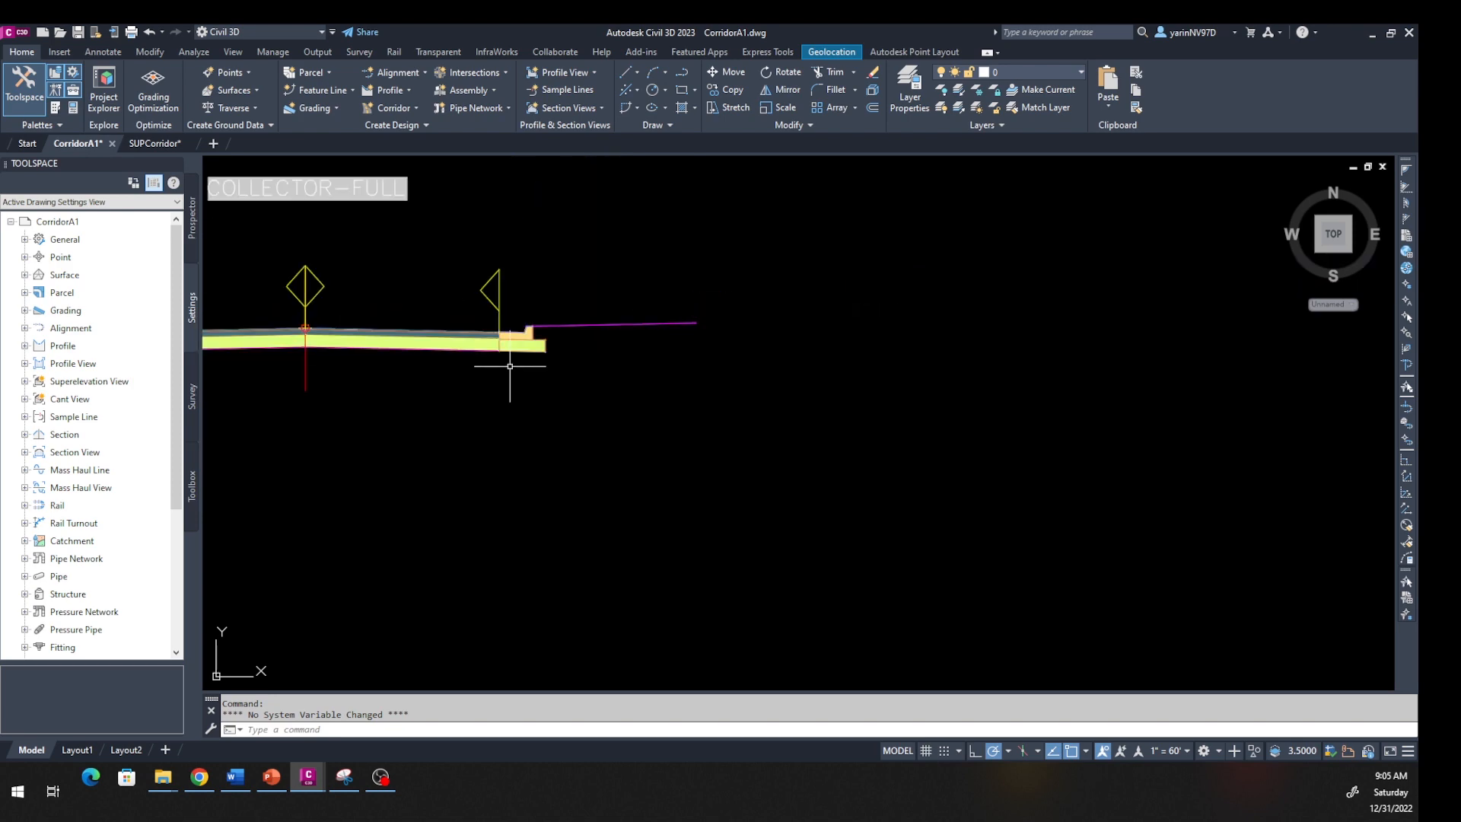
middle_drag(486, 414, 850, 505)
Inspect the rebuilt corridor in plan along Jeffries Ranch Rd, around stations 7+00 to 10+00
scroll(705, 489, down, 12)
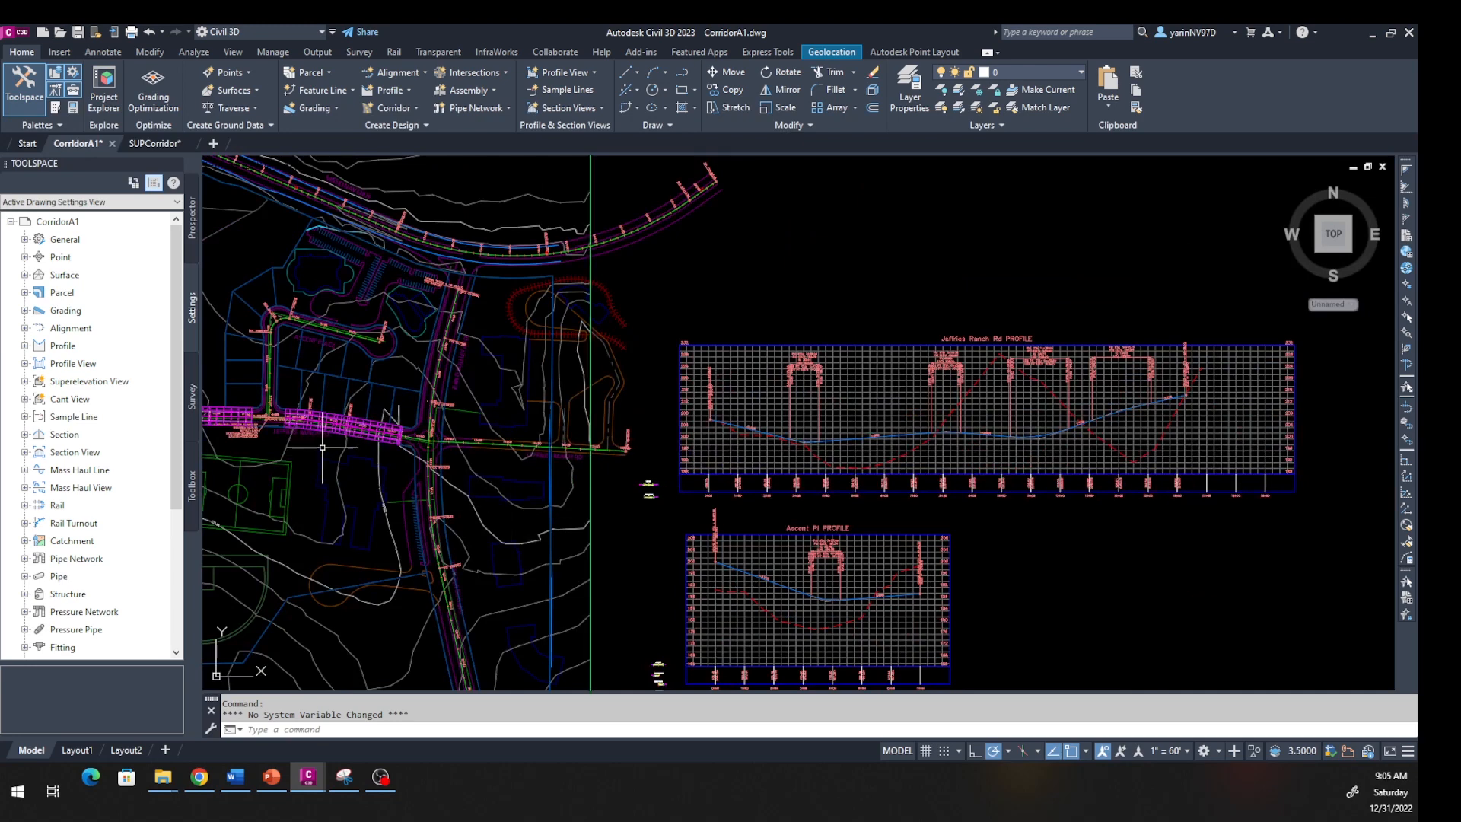
middle_drag(329, 416, 675, 452)
scroll(677, 450, up, 9)
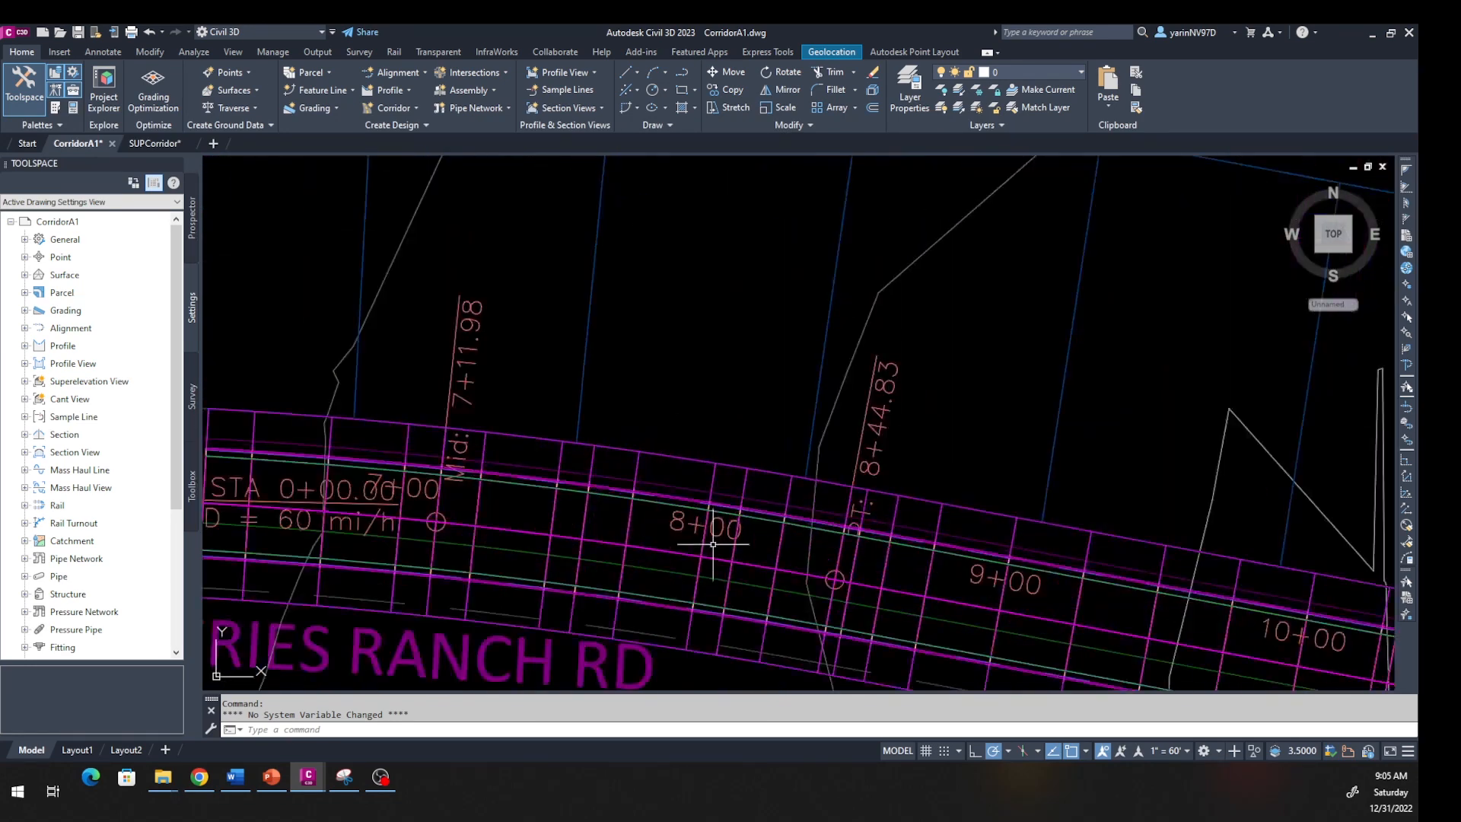
middle_drag(712, 551, 753, 411)
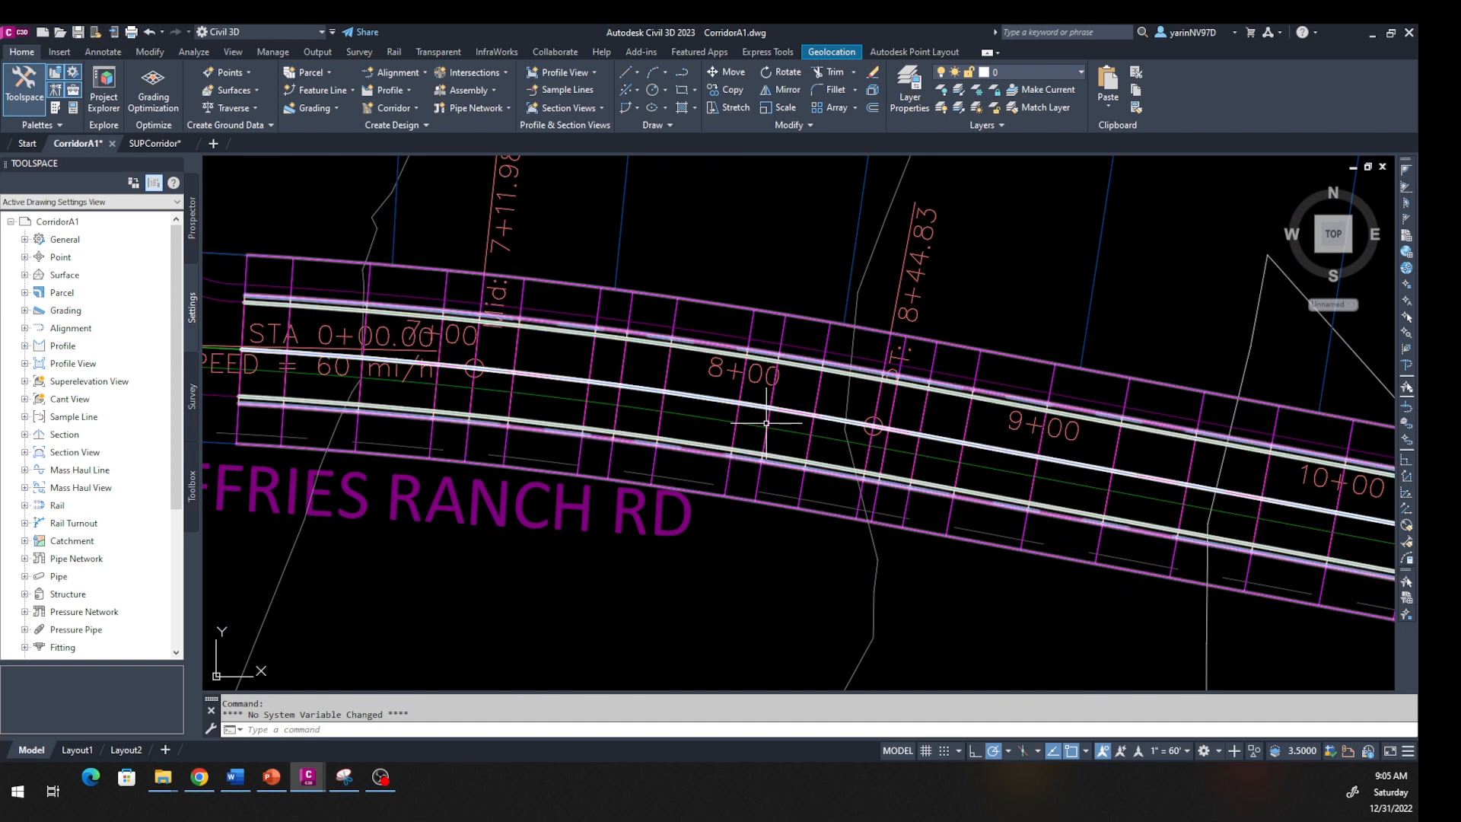
scroll(768, 418, down, 9)
scroll(774, 426, down, 3)
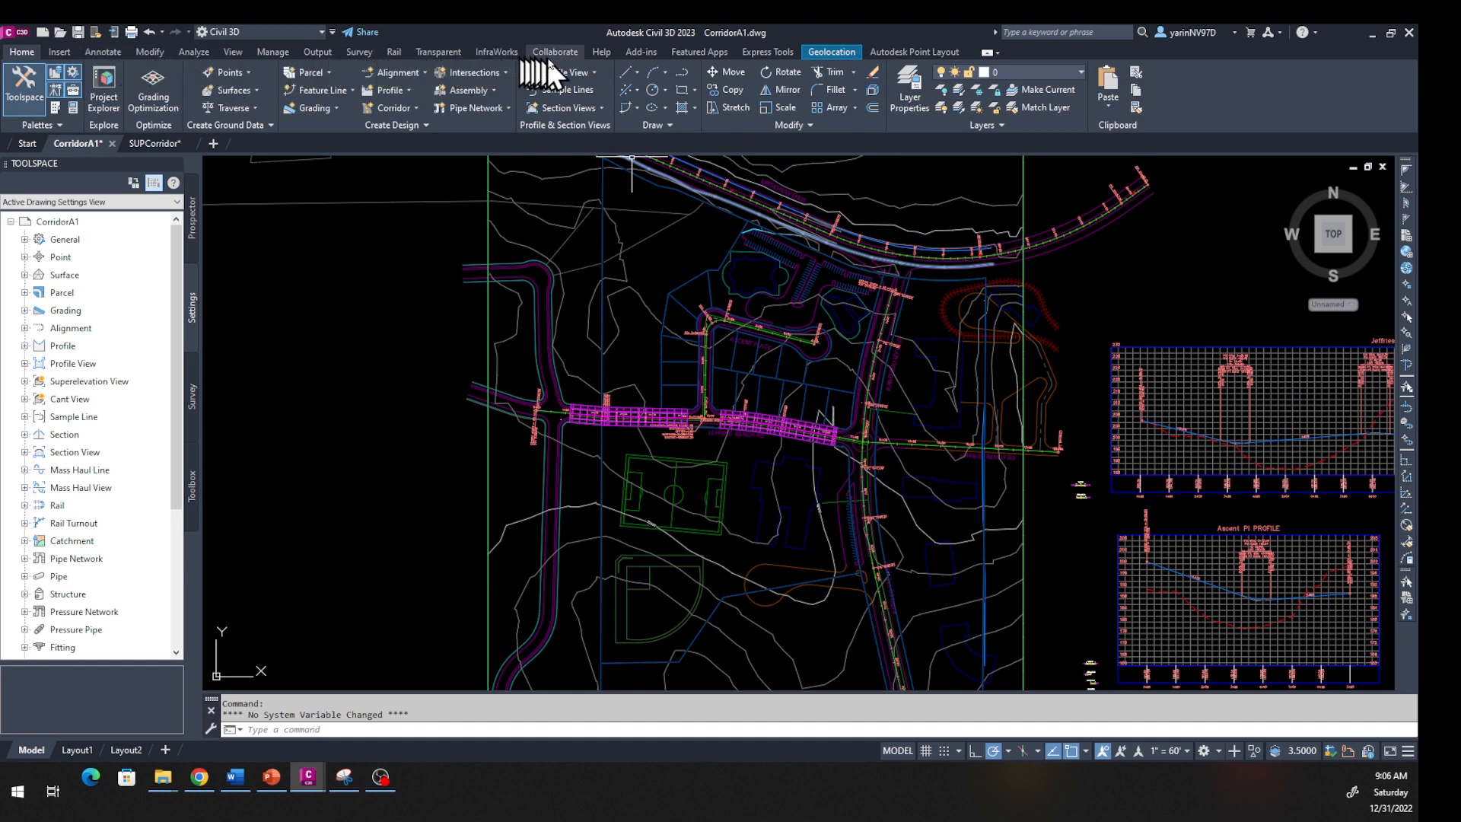
Divide model space into the Two: Vertical viewport configuration and frame the corridor in the left viewport
click(231, 51)
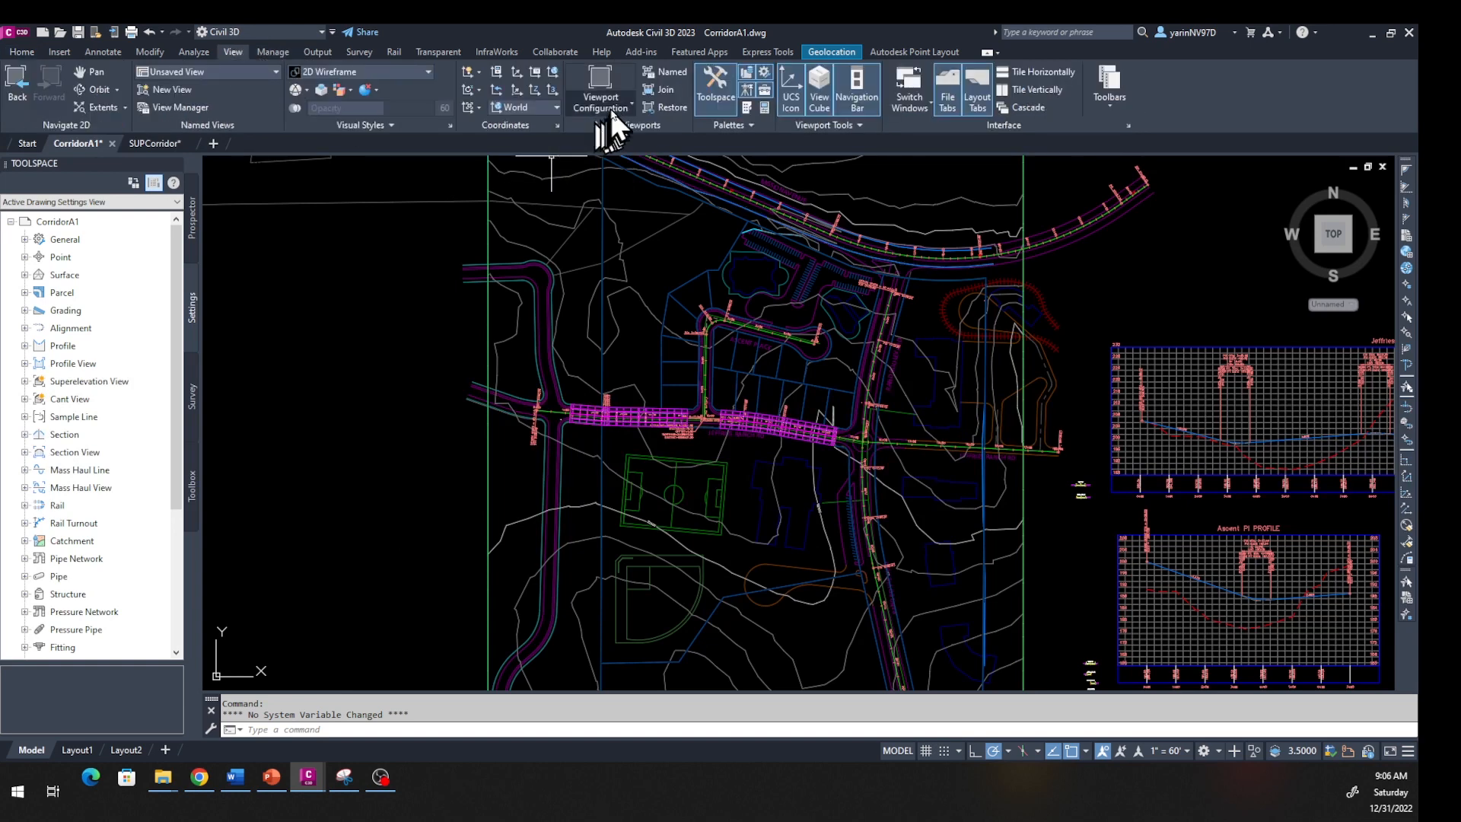
click(610, 86)
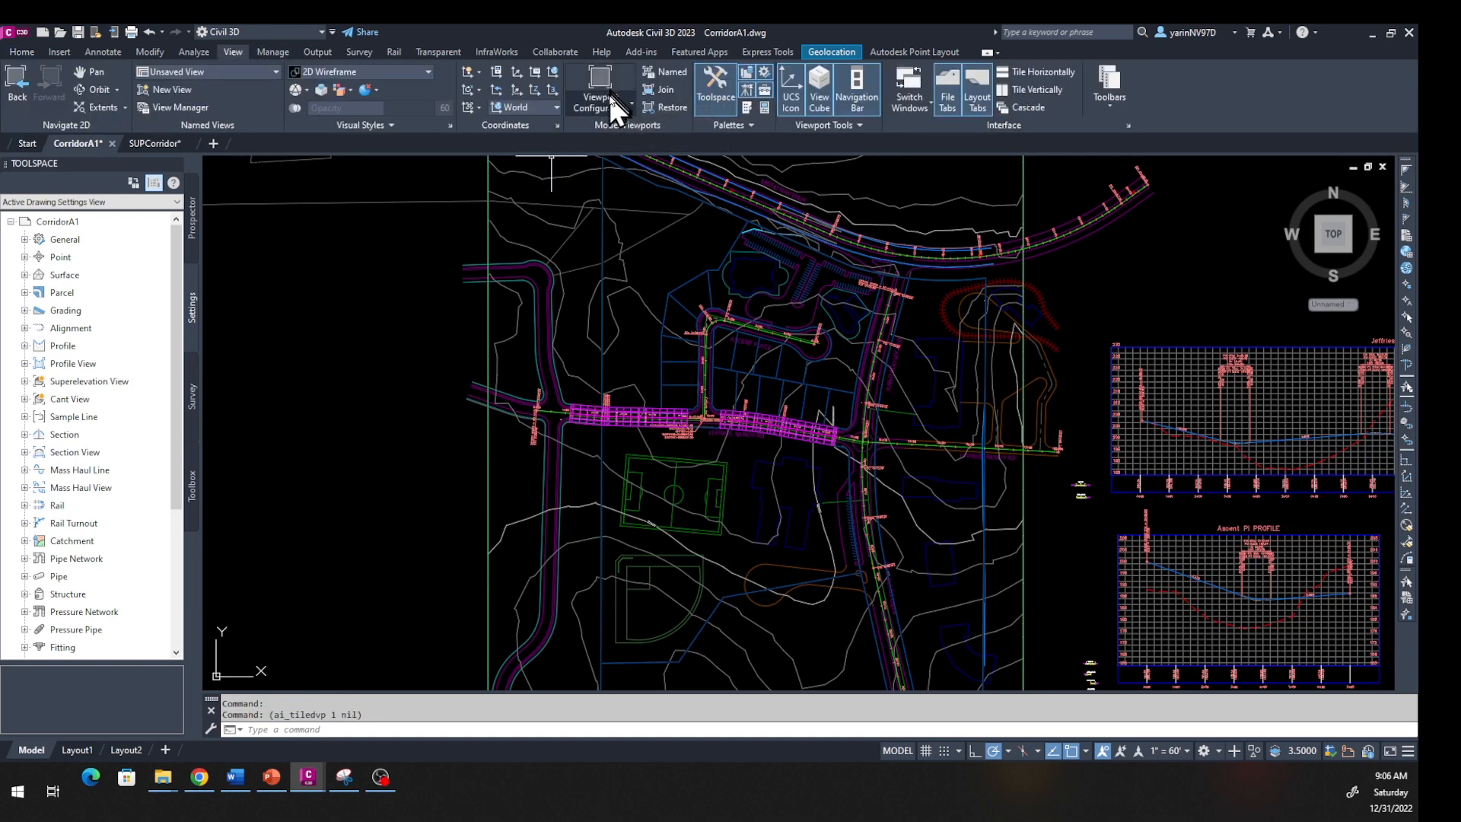
click(615, 99)
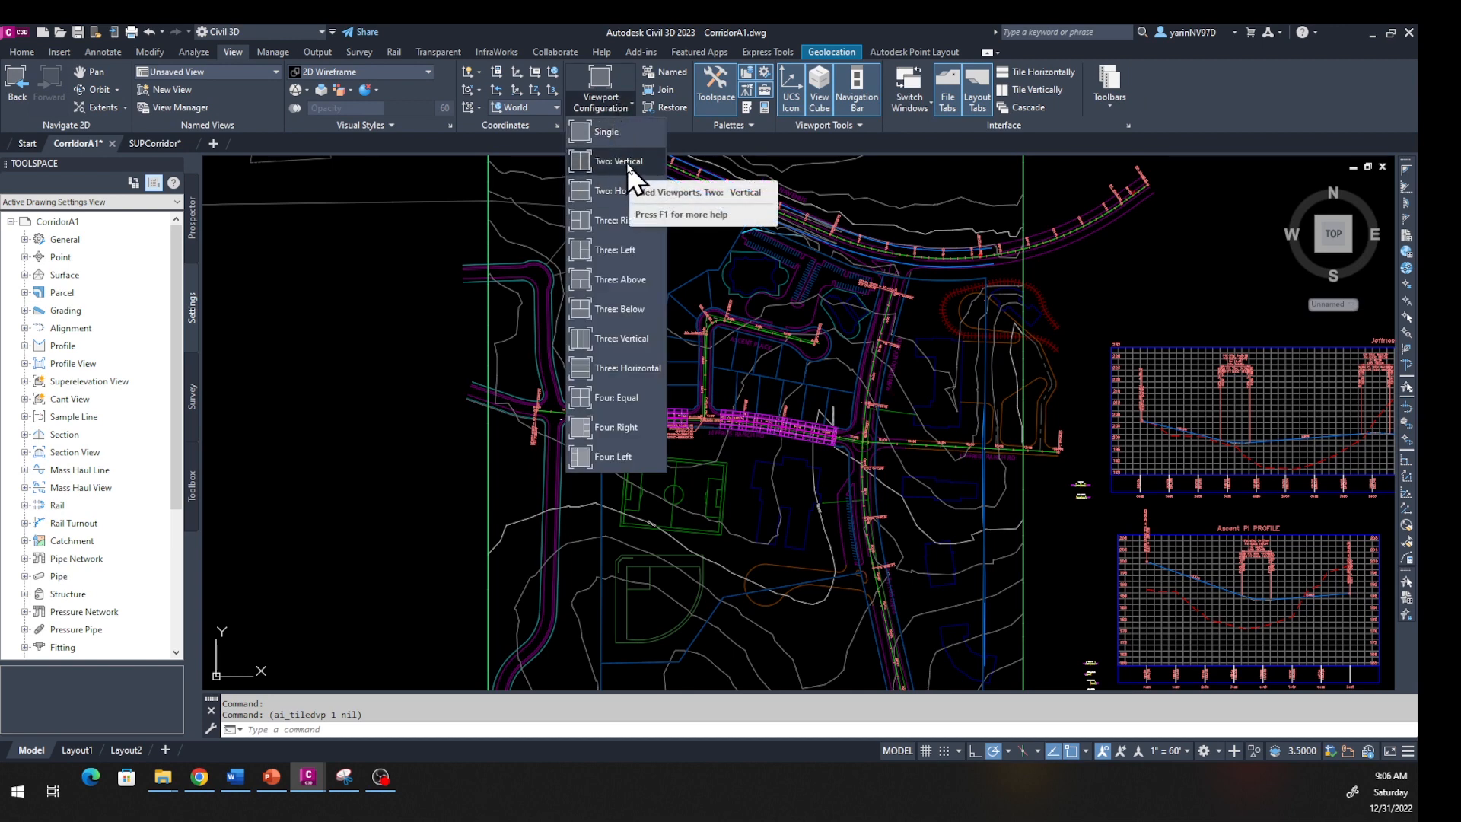
click(627, 161)
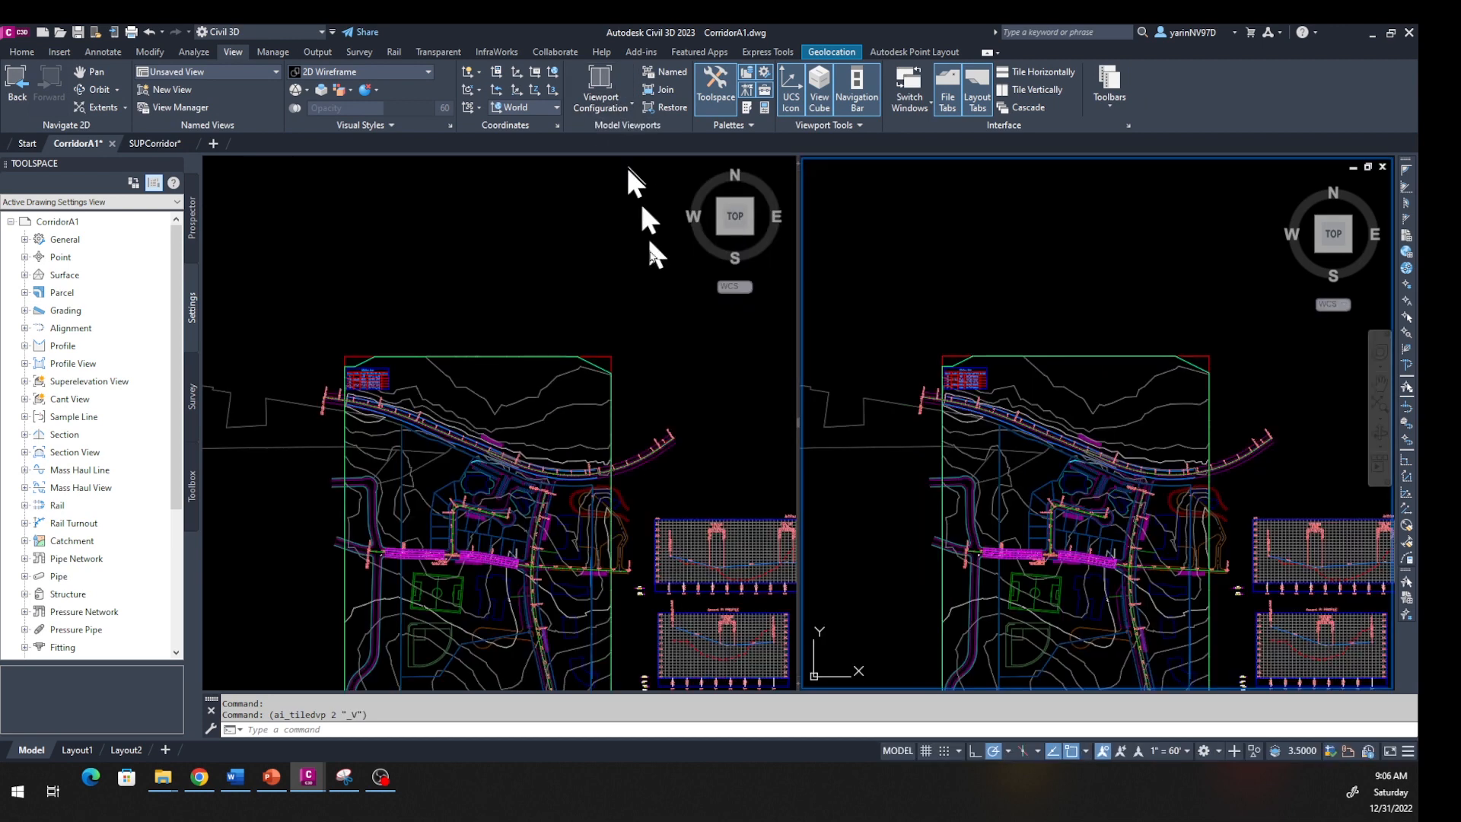
click(491, 598)
scroll(490, 598, up, 8)
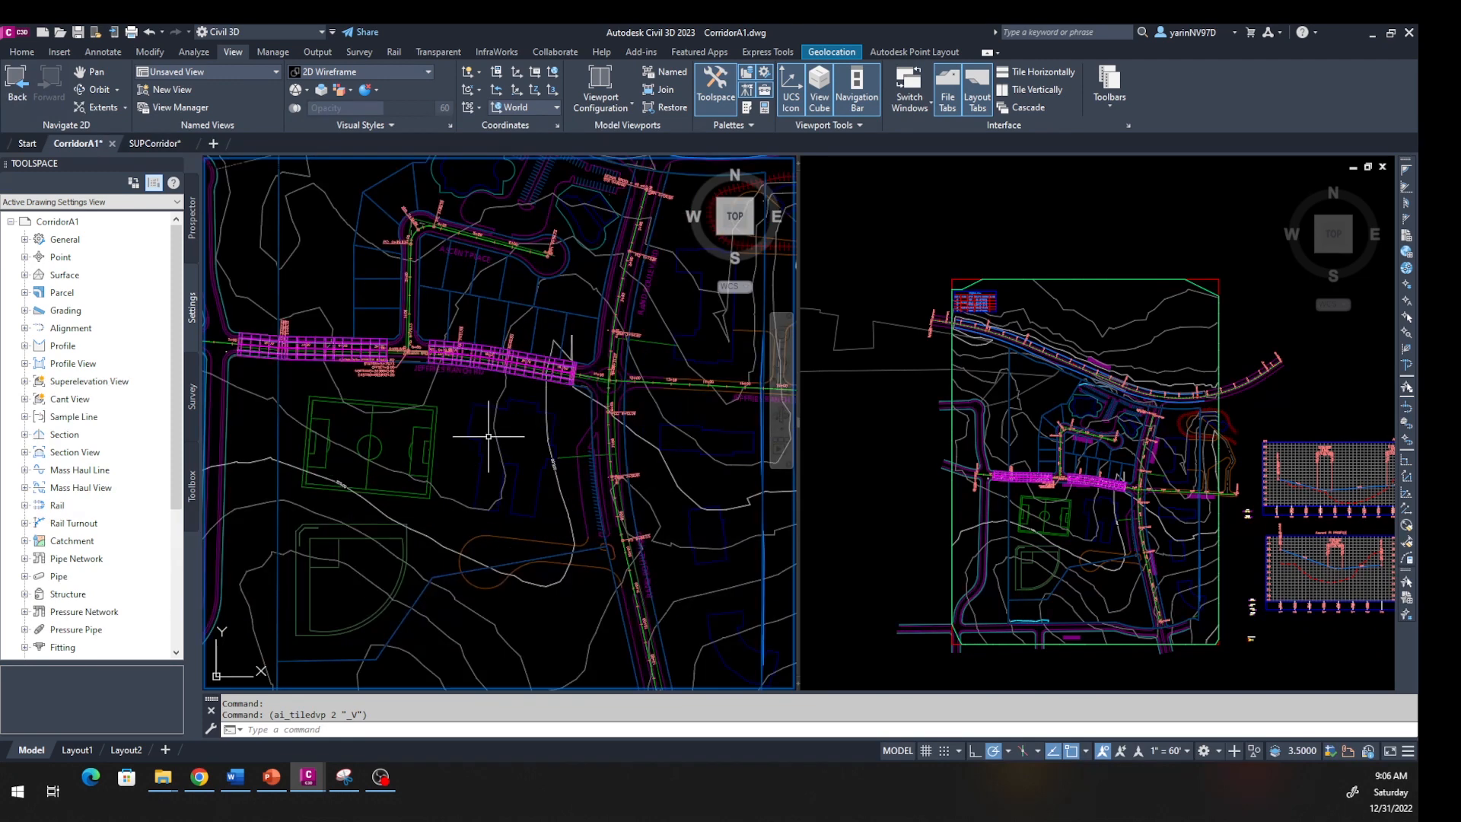
Set the right viewport, framed on the corridor, to the SW Isometric view
click(1099, 532)
scroll(1099, 533, up, 4)
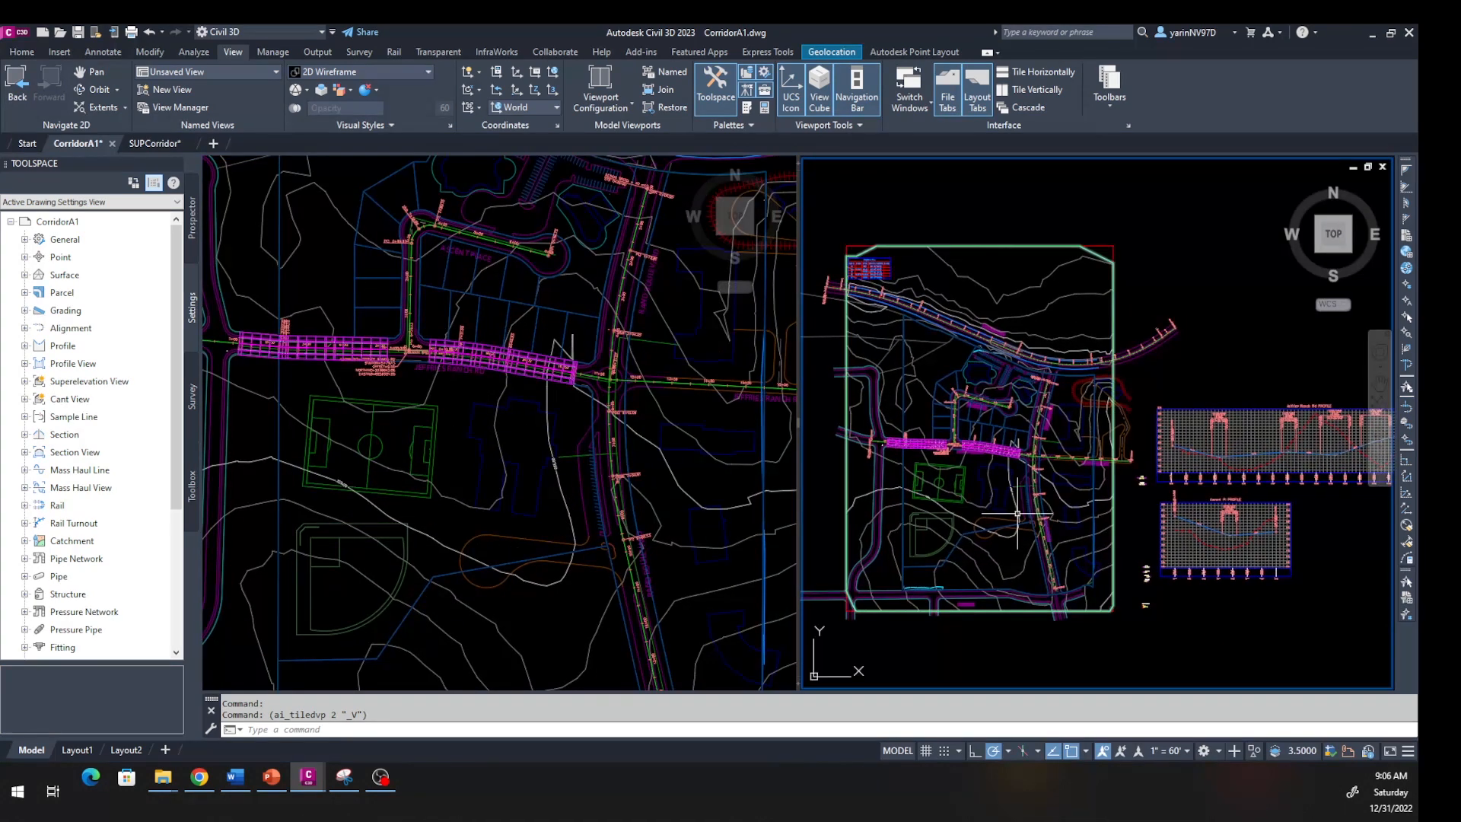
scroll(1015, 487, up, 2)
middle_drag(929, 491, 1121, 503)
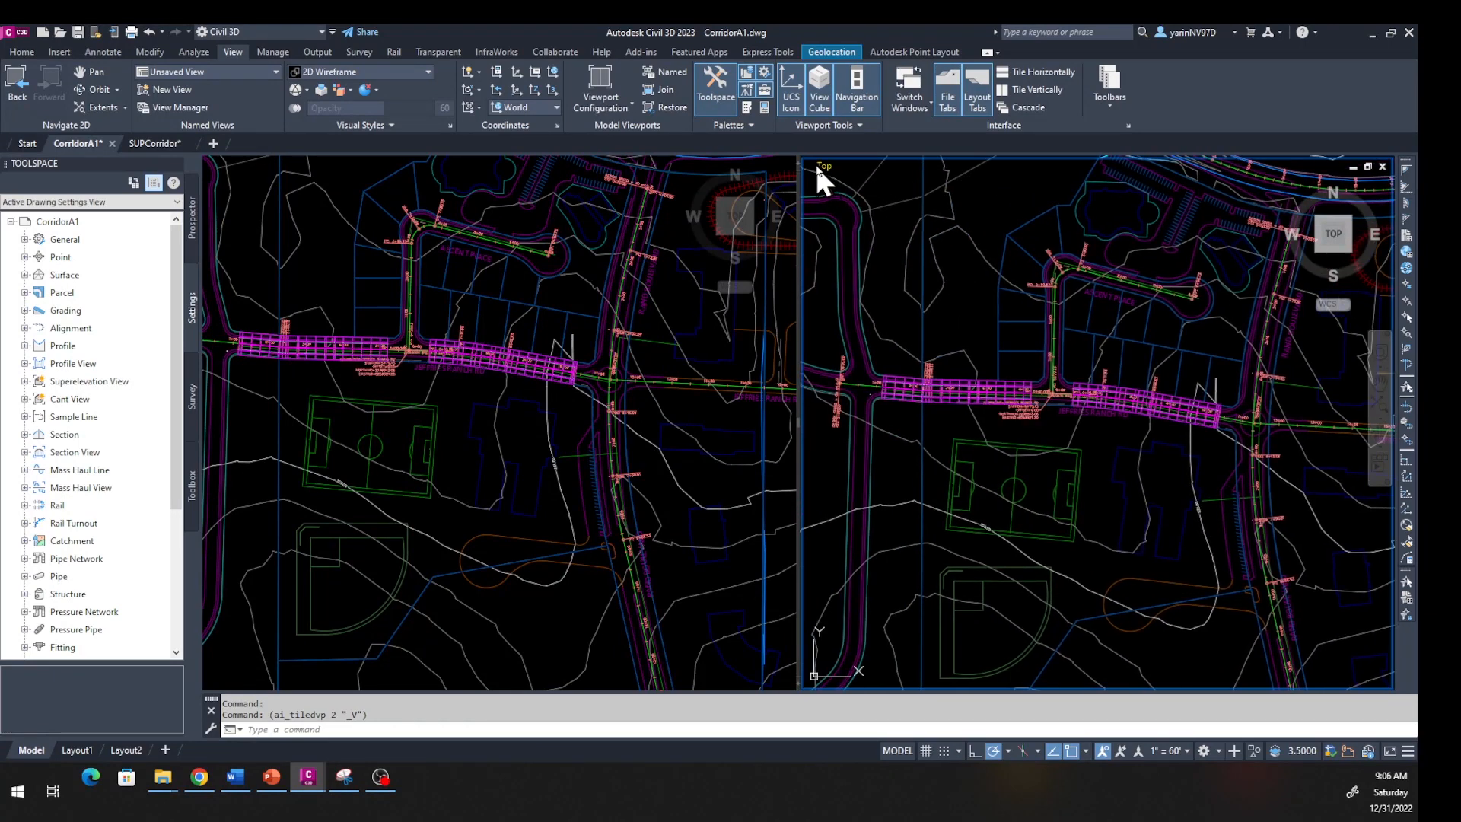
click(816, 165)
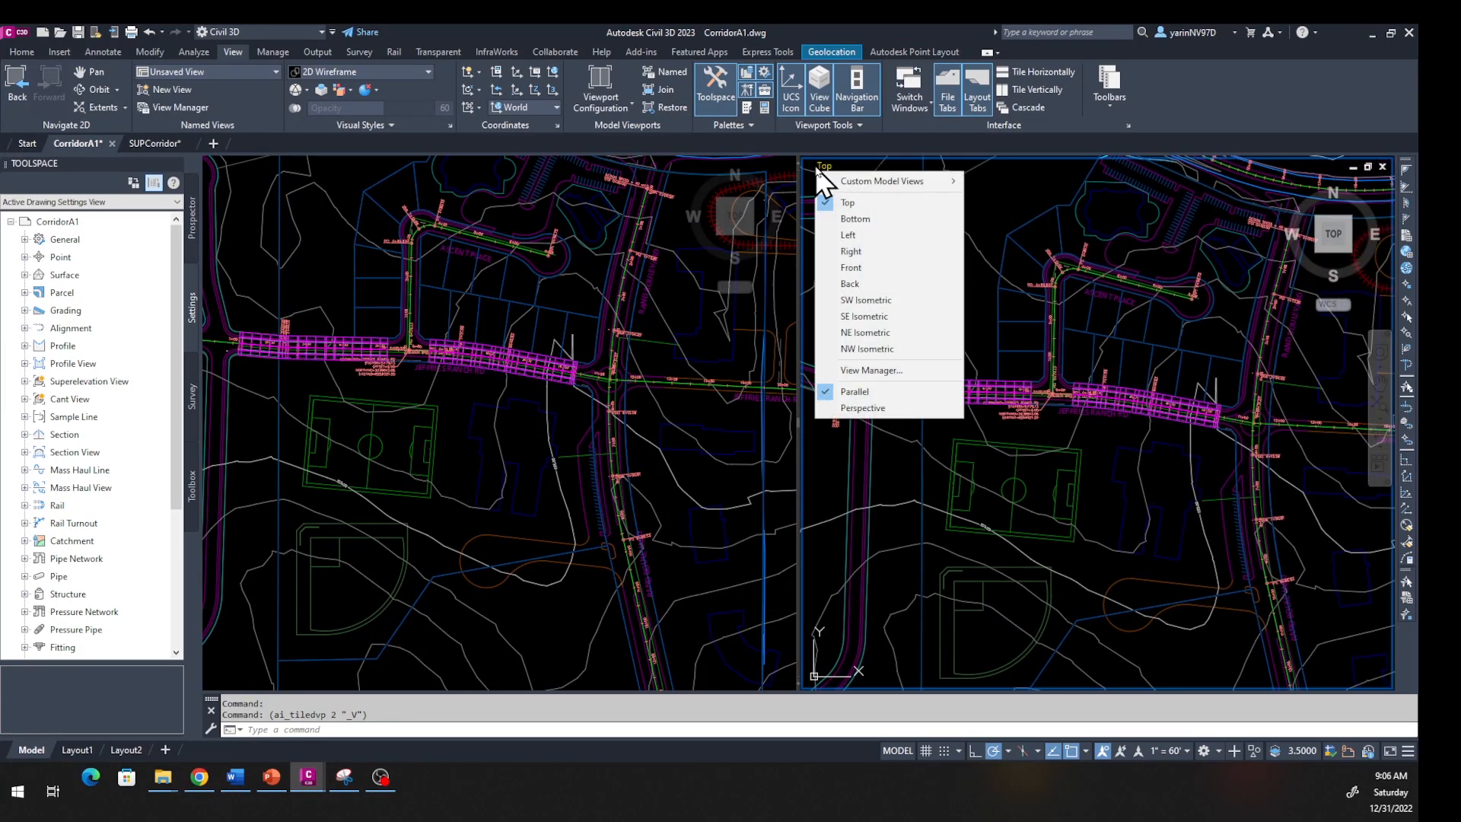
click(856, 300)
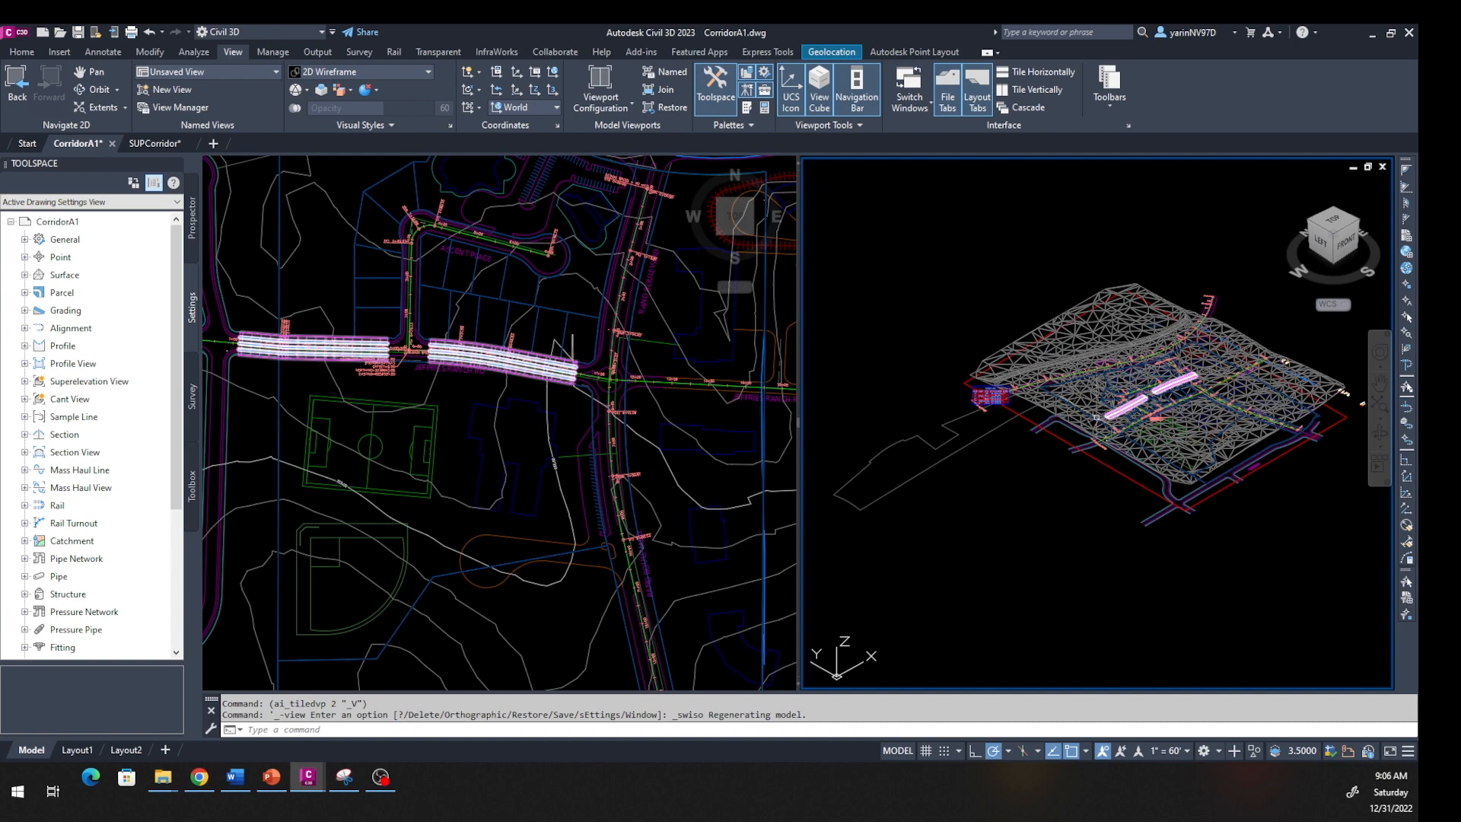
Examine the corridor's 3D geometry and cross sections up close in the isometric viewport
scroll(1137, 441, up, 6)
click(1138, 442)
key(Escape)
key(Escape)
middle_drag(1138, 442, 1154, 525)
scroll(1154, 525, up, 4)
middle_drag(1054, 549, 1160, 549)
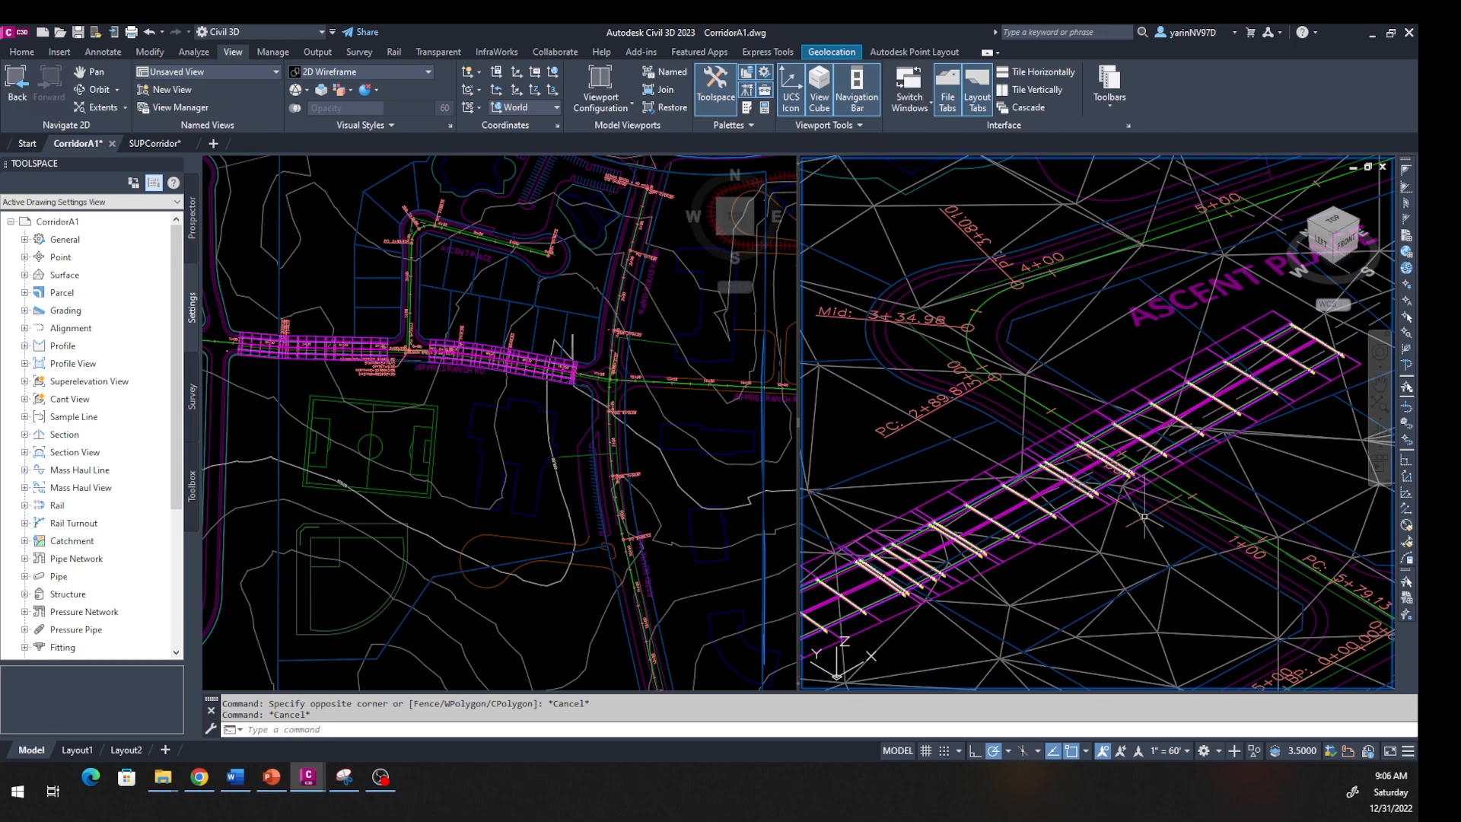
scroll(1133, 506, up, 5)
scroll(1044, 475, up, 4)
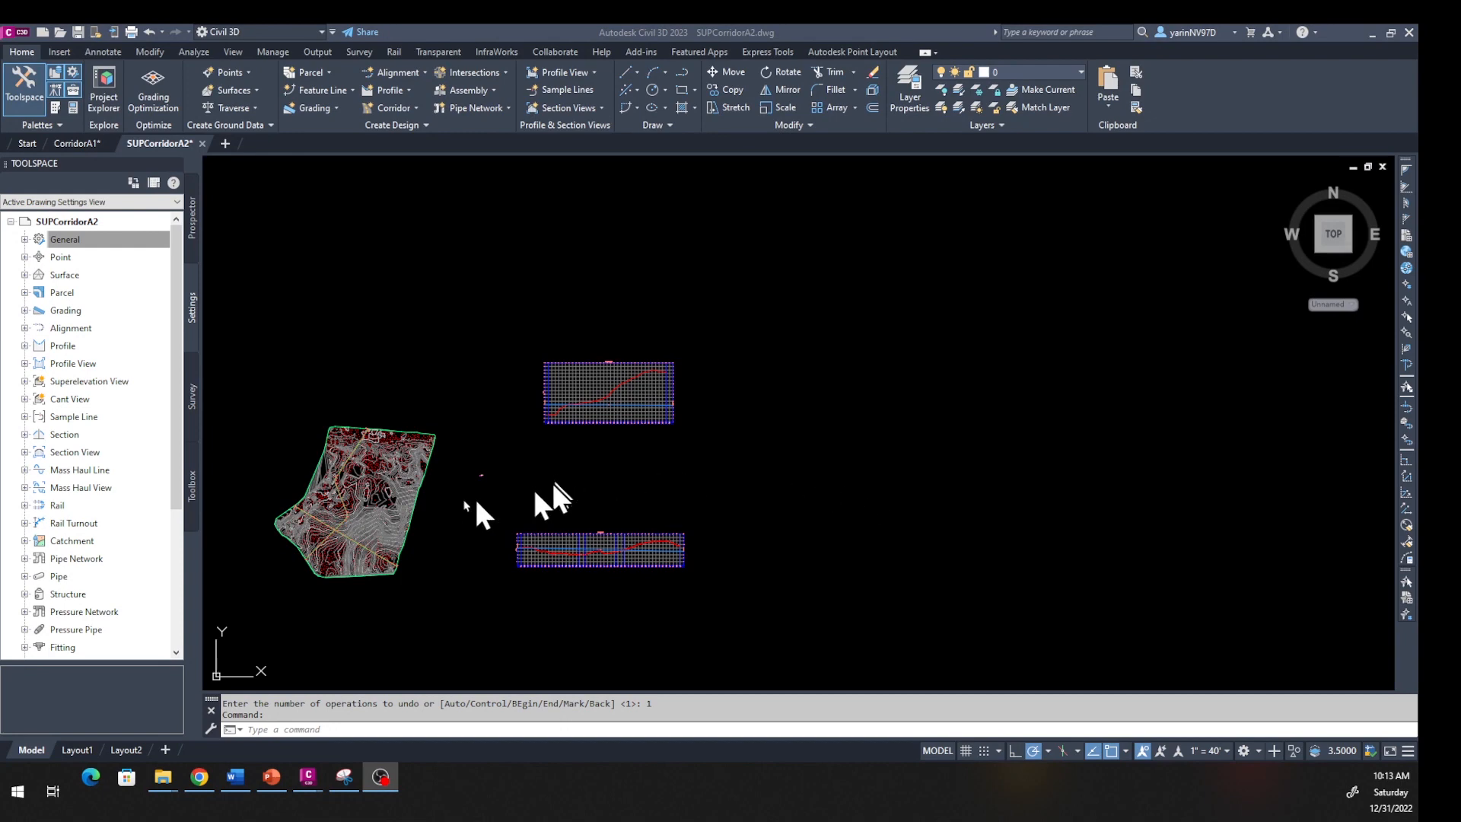
Review the surface, alignments and road assembly in the SUPCorridorA2 drawing
scroll(312, 525, up, 4)
scroll(312, 525, up, 3)
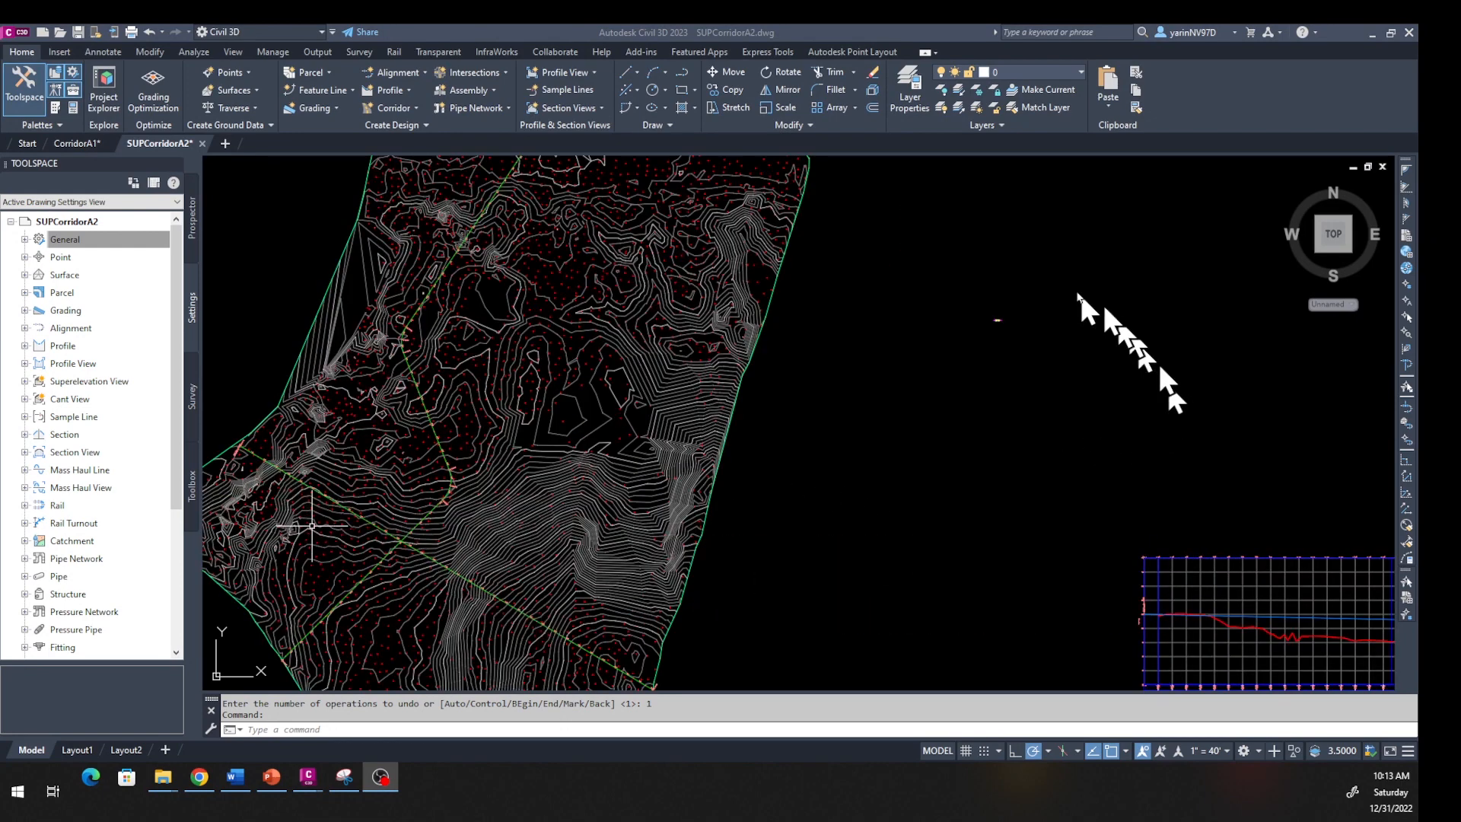
scroll(1048, 309, down, 8)
mouse_move(1048, 309)
middle_down()
mouse_move(921, 327)
mouse_move(459, 467)
mouse_move(849, 538)
middle_up()
scroll(220, 445, up, 4)
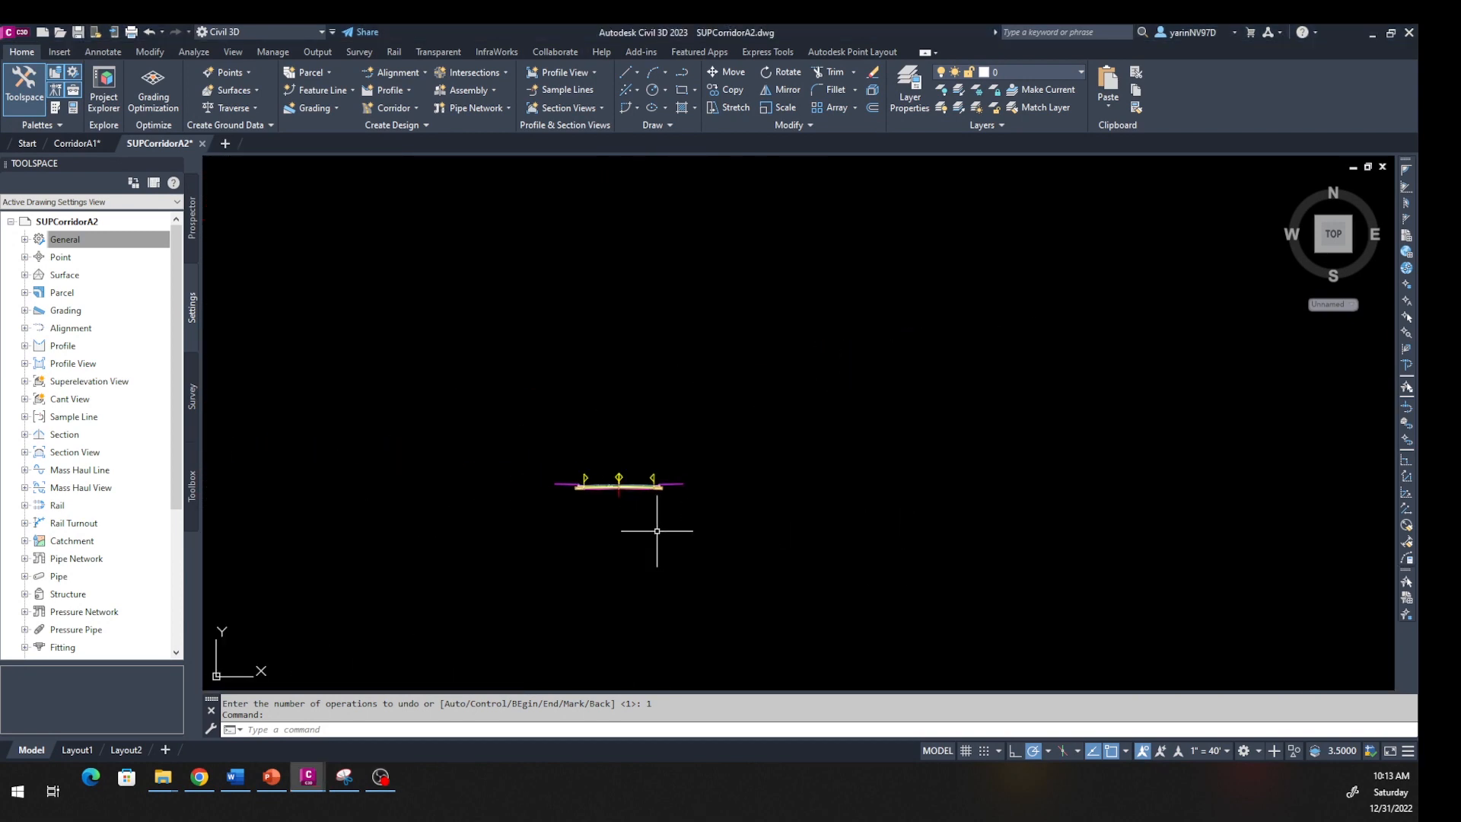
scroll(656, 522, up, 3)
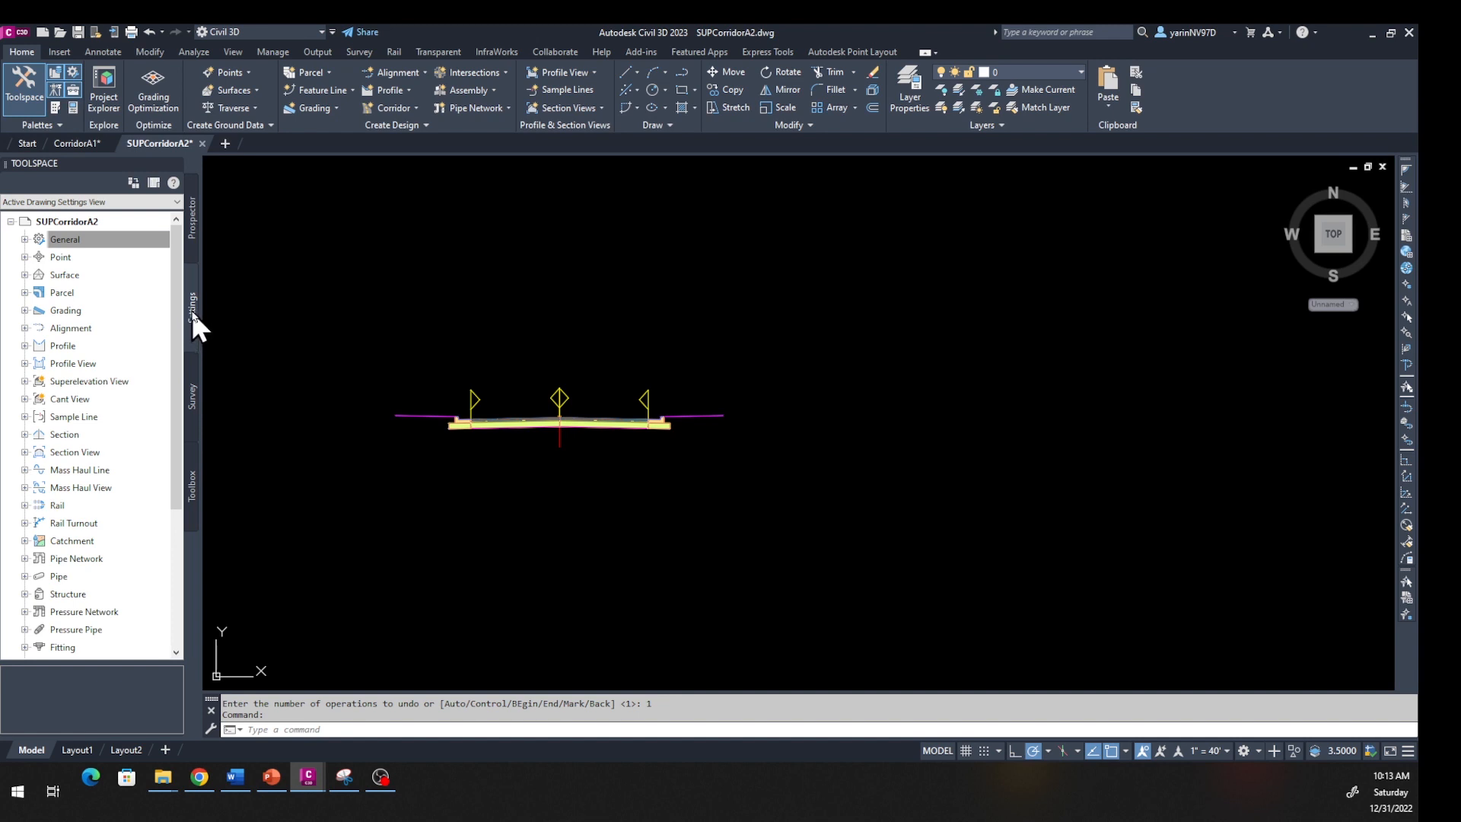
Create a new general Note label style named Rob Rd
click(25, 239)
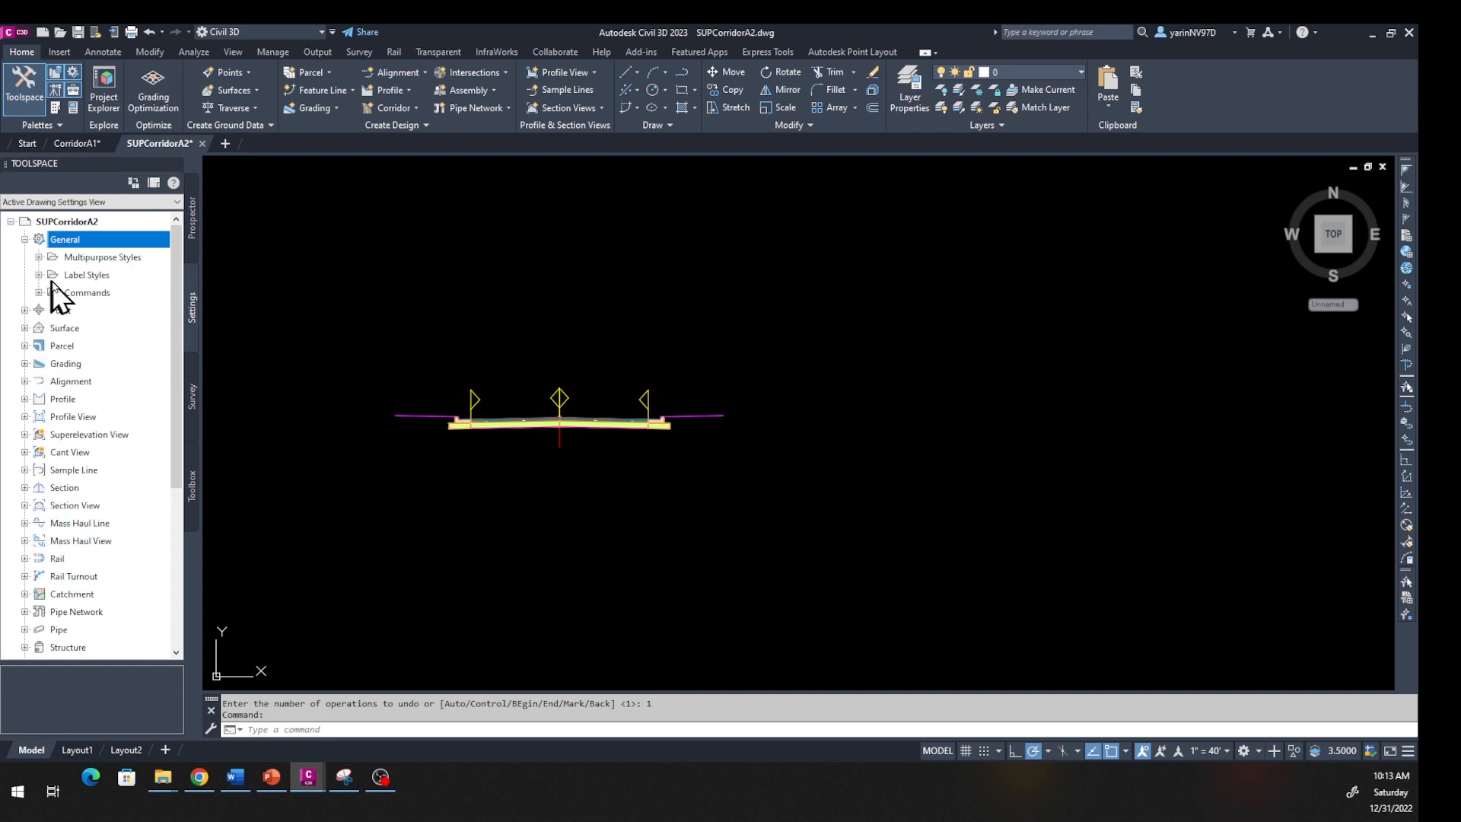
click(39, 275)
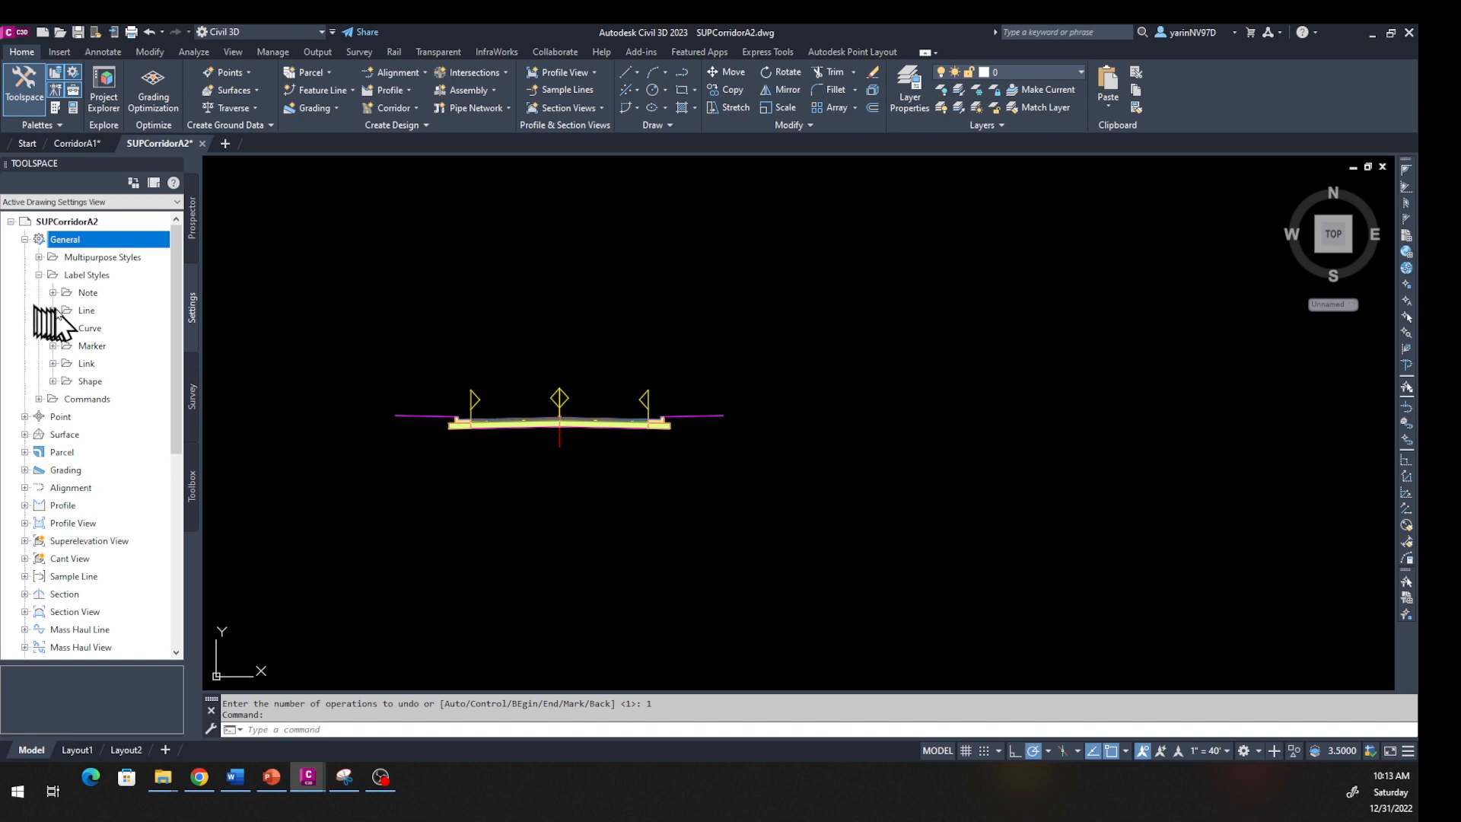
click(52, 292)
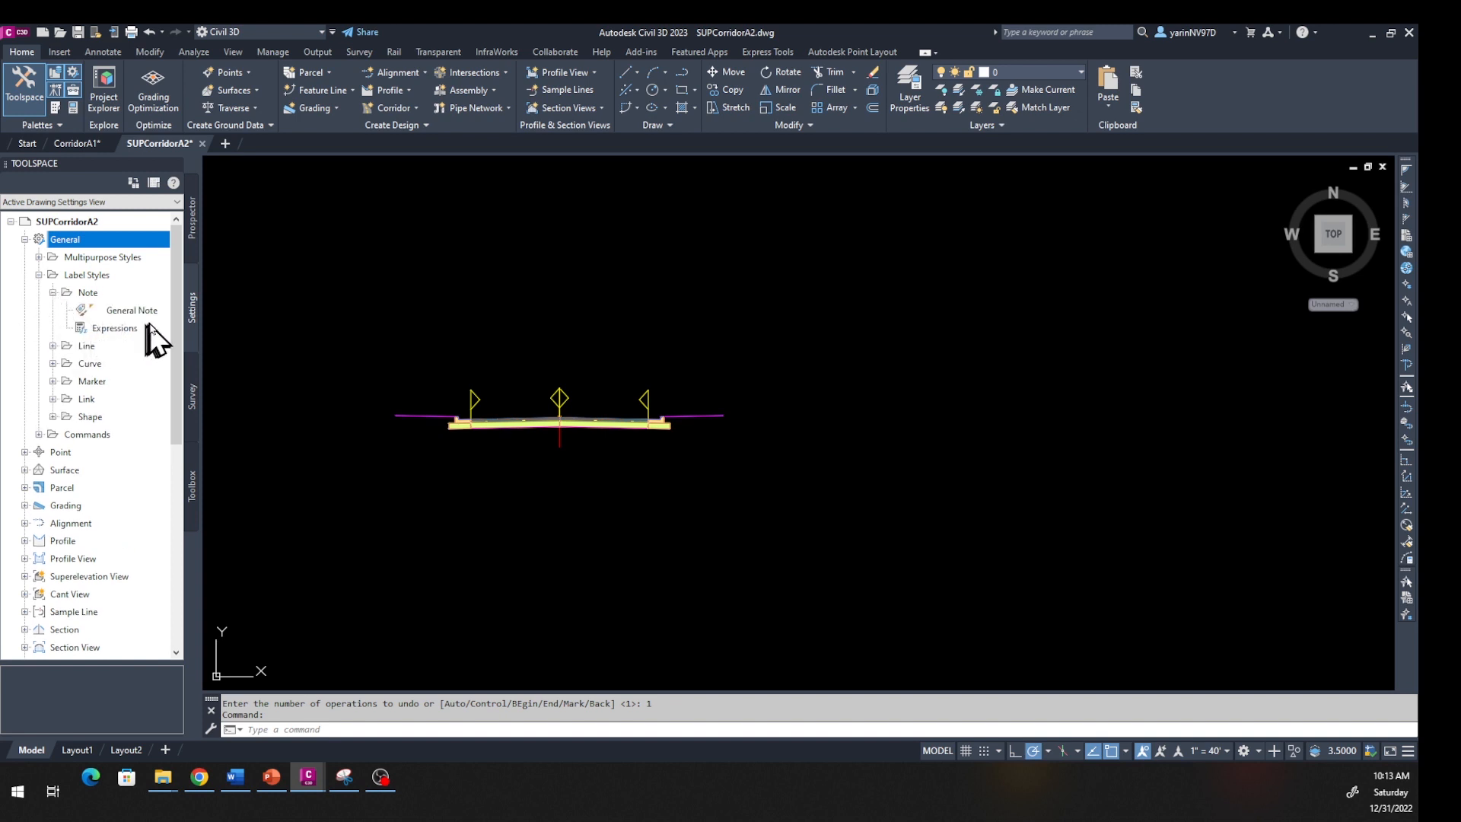
click(86, 297)
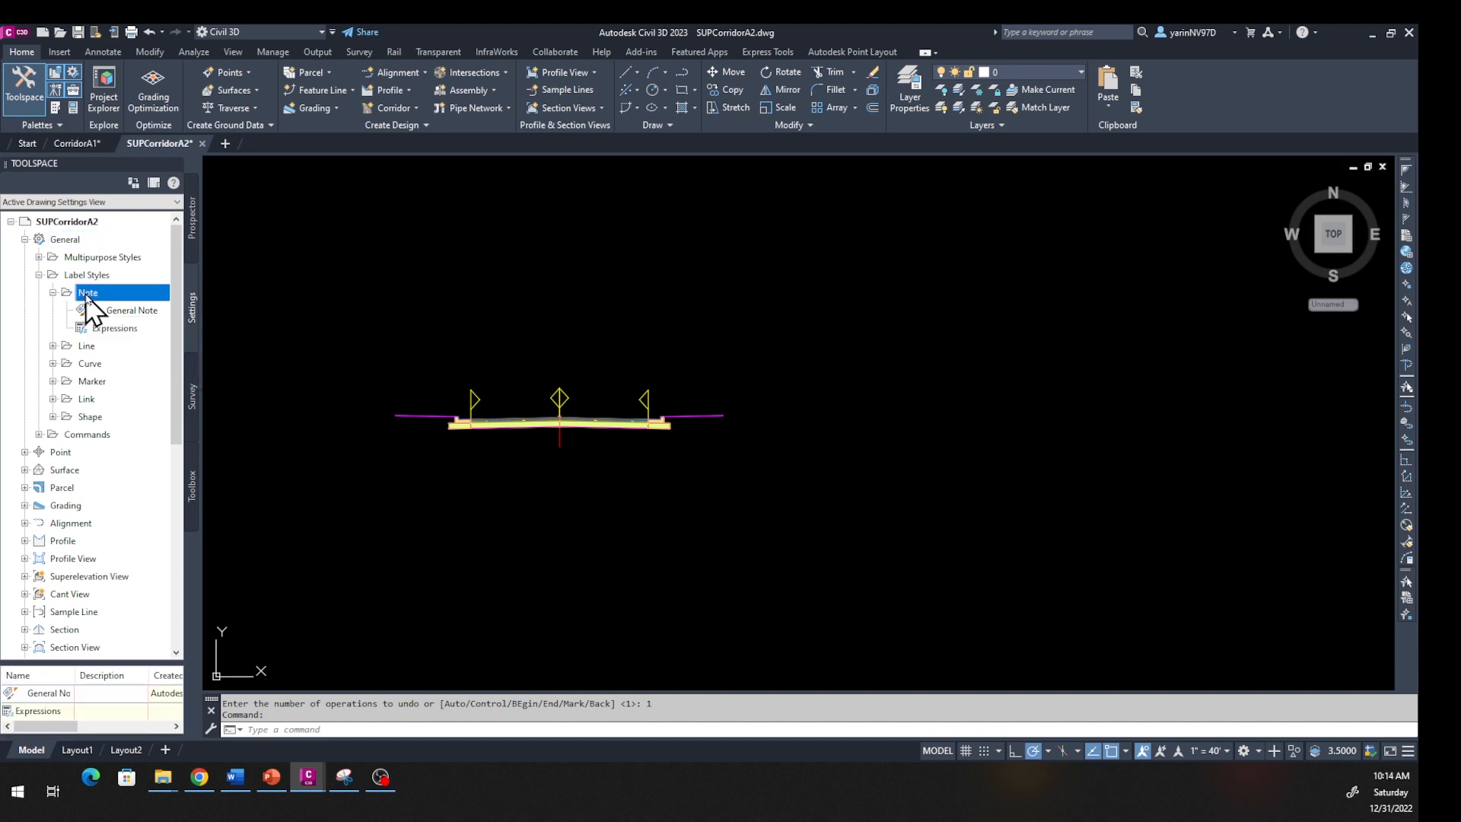
right_click(86, 297)
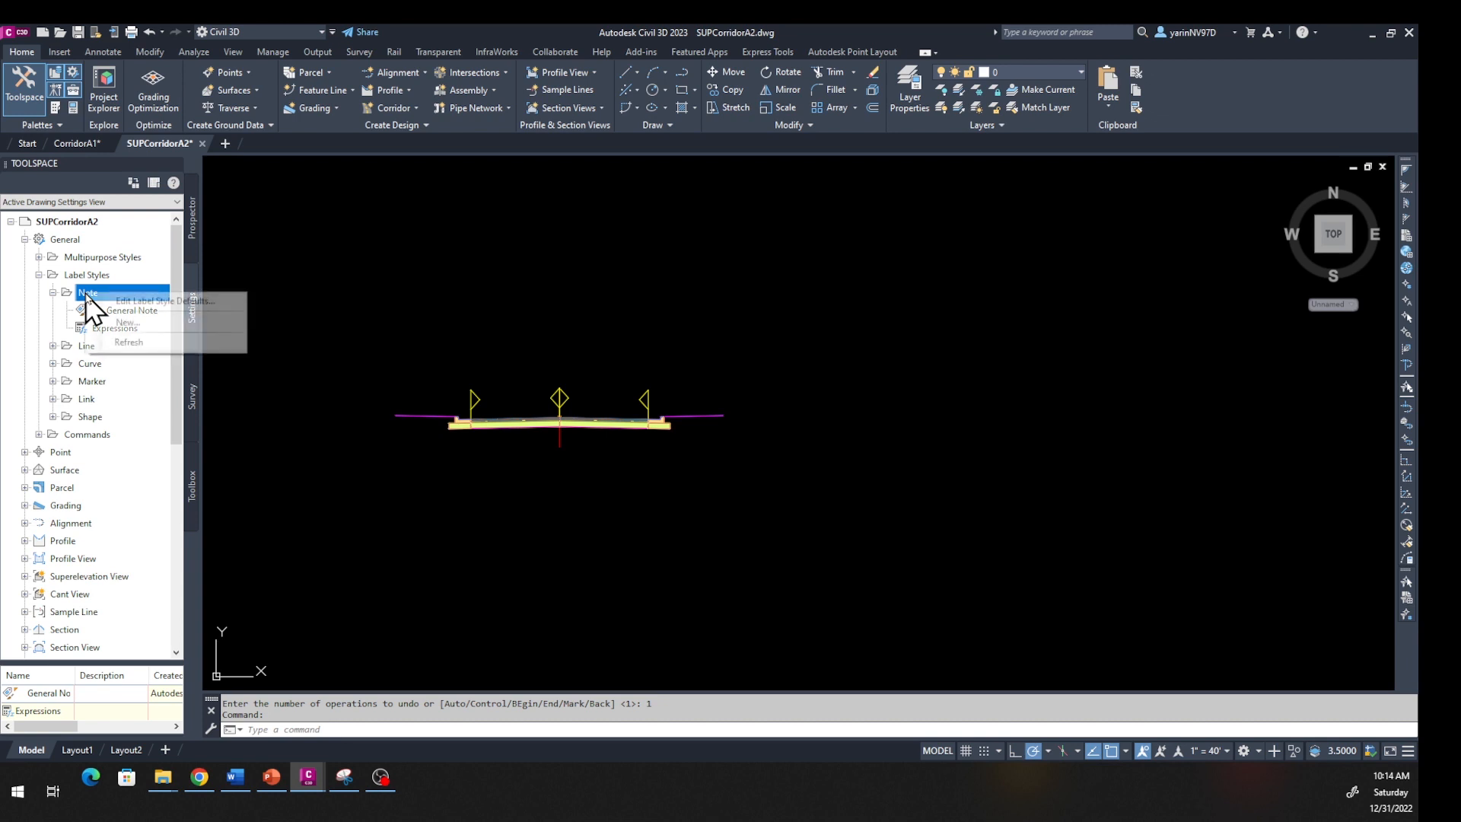
click(128, 323)
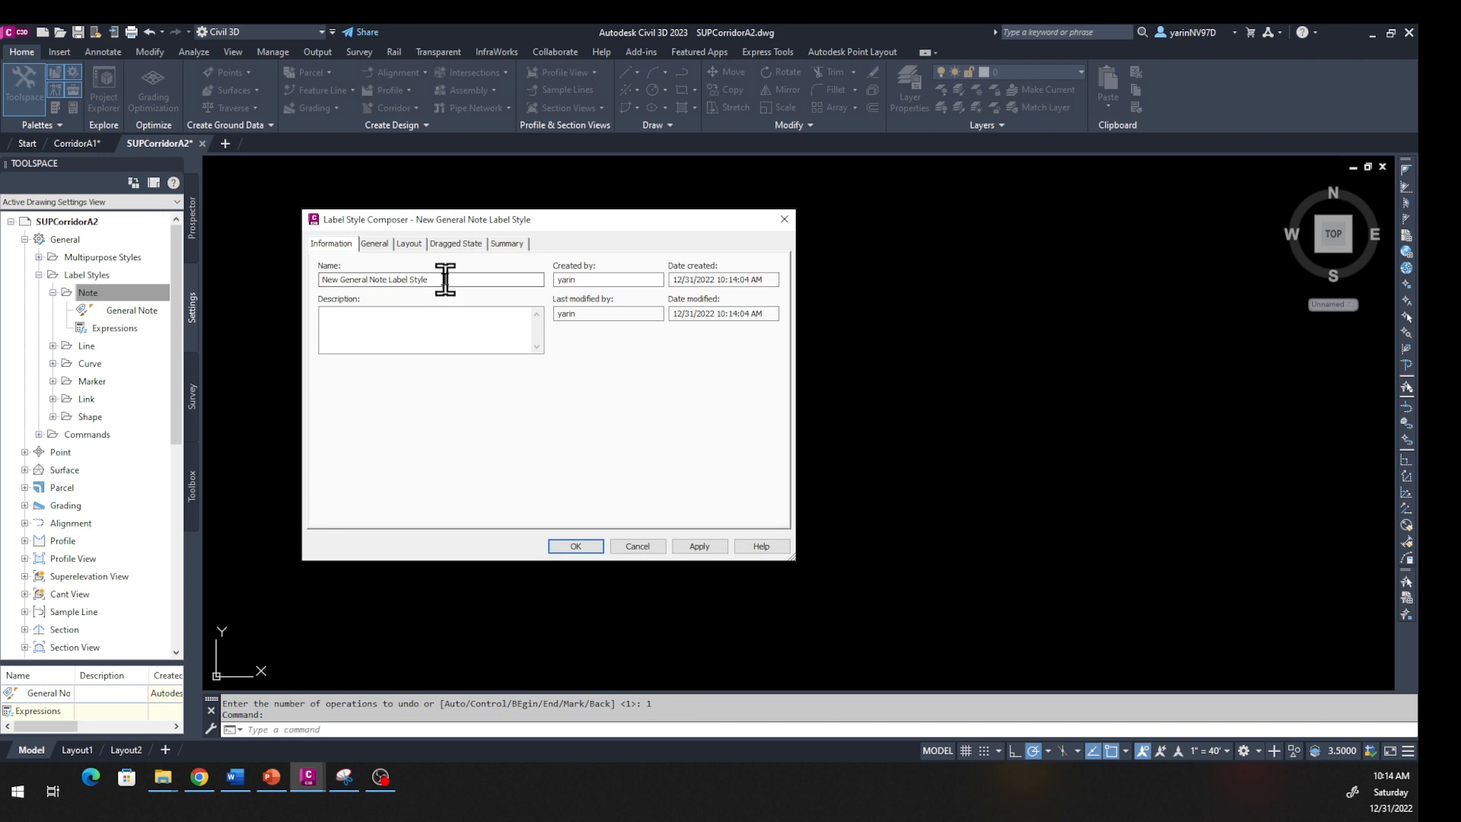
drag(445, 279, 297, 286)
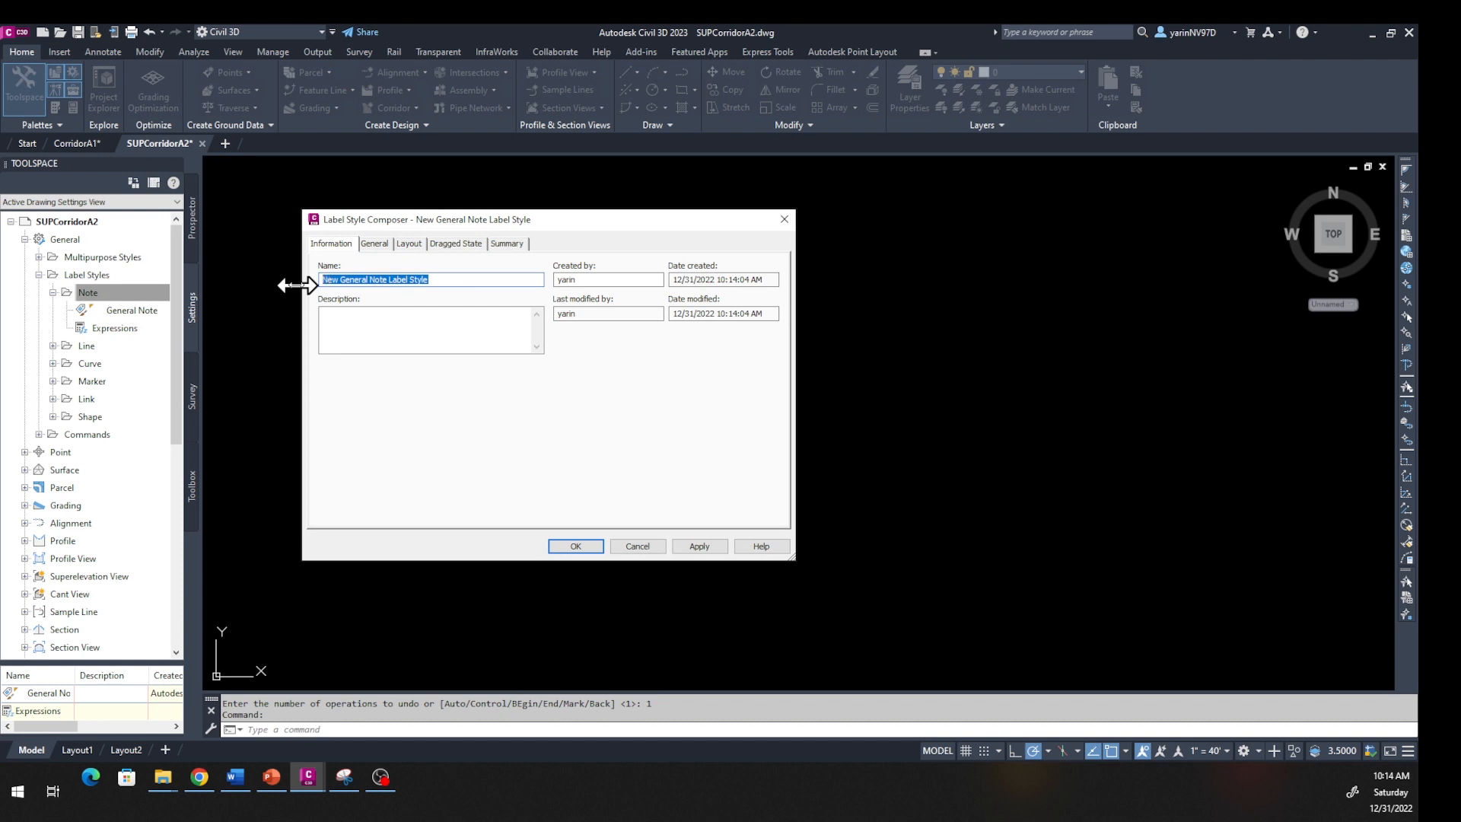
text(Rob Rd)
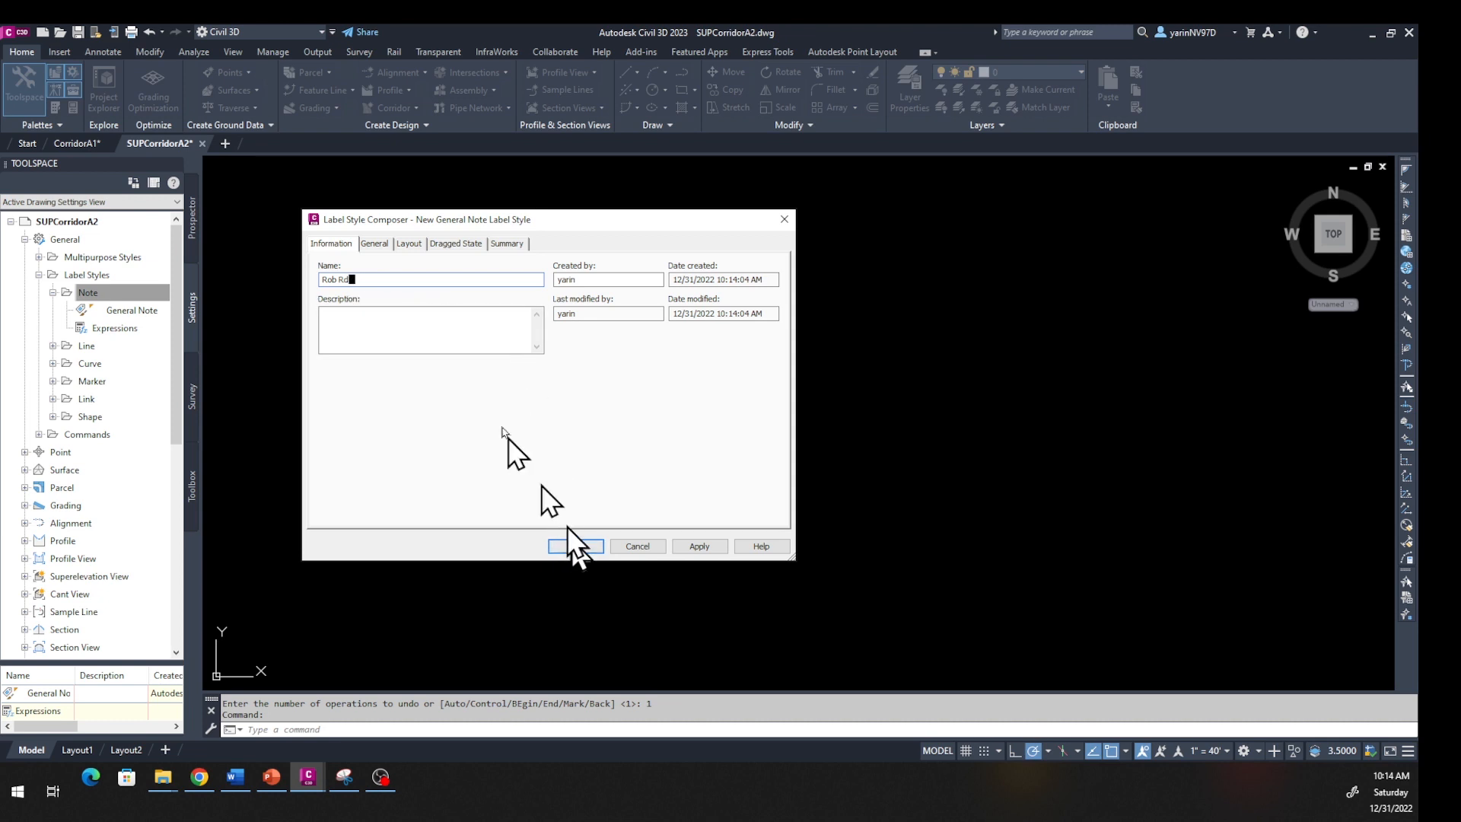
Browse the layers available for the Rob Rd label style, keeping it on layer 0
click(374, 243)
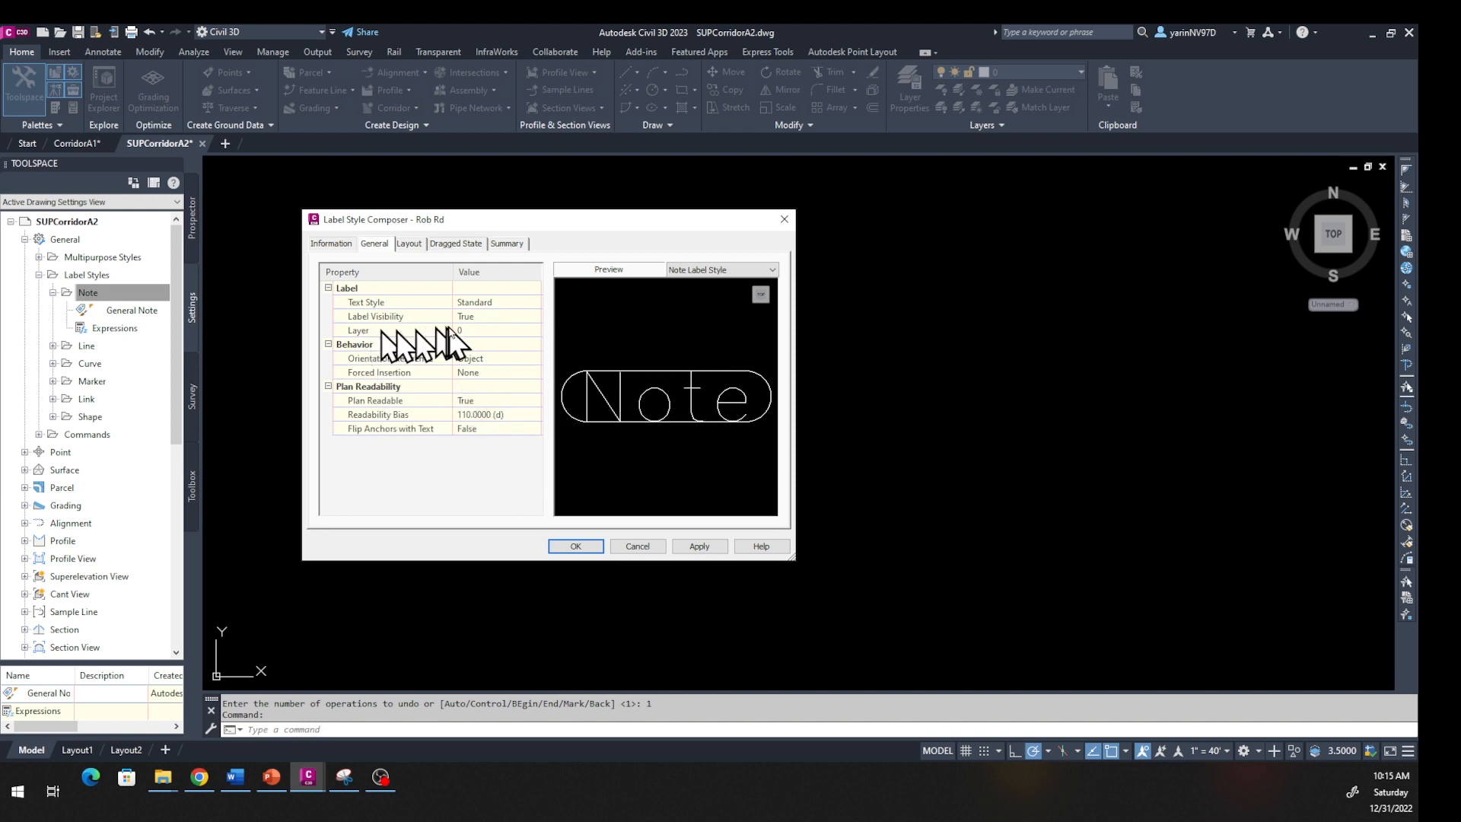
click(471, 332)
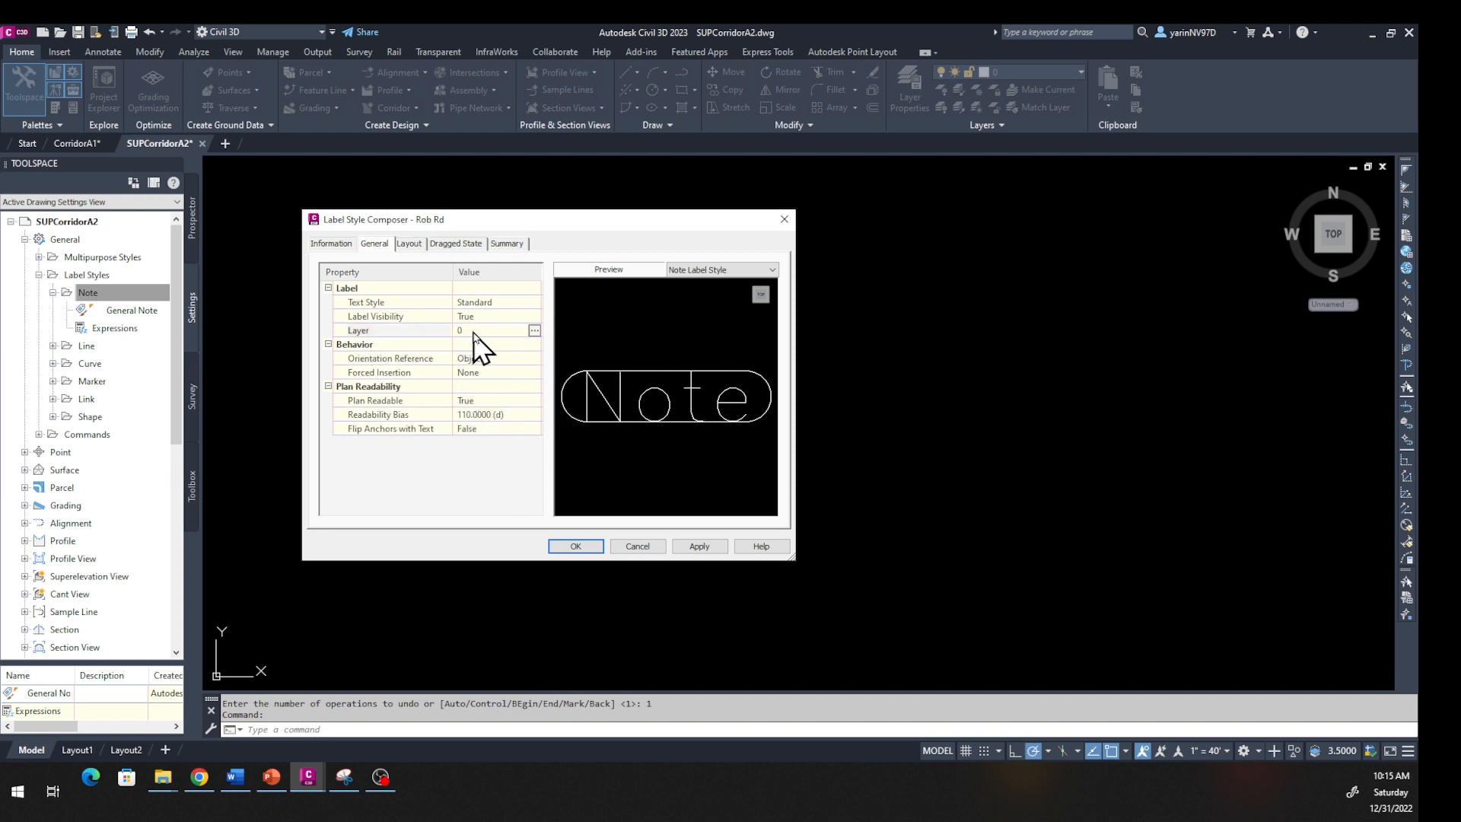
click(535, 331)
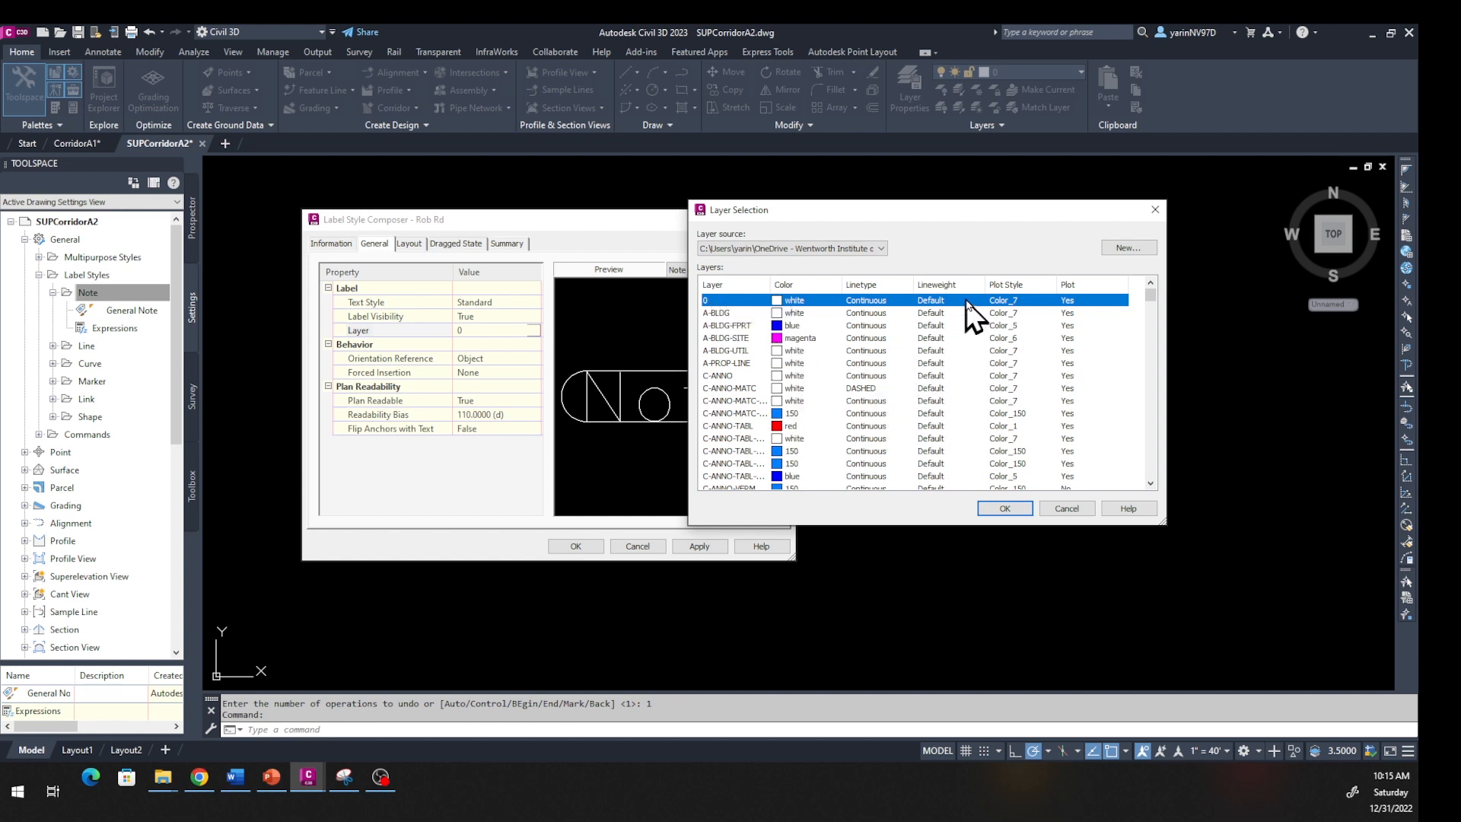
scroll(871, 400, down, 5)
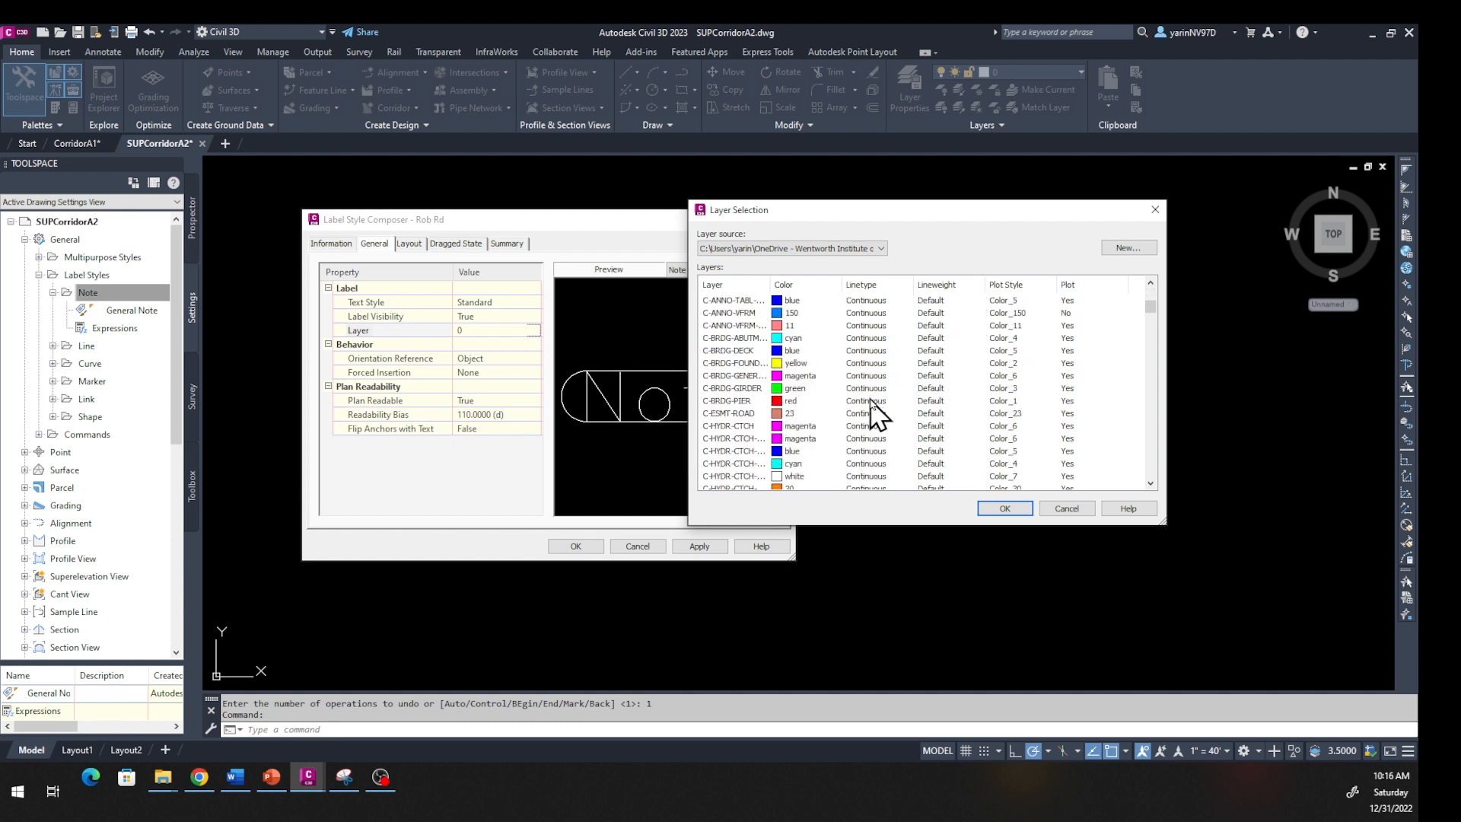
scroll(868, 415, down, 10)
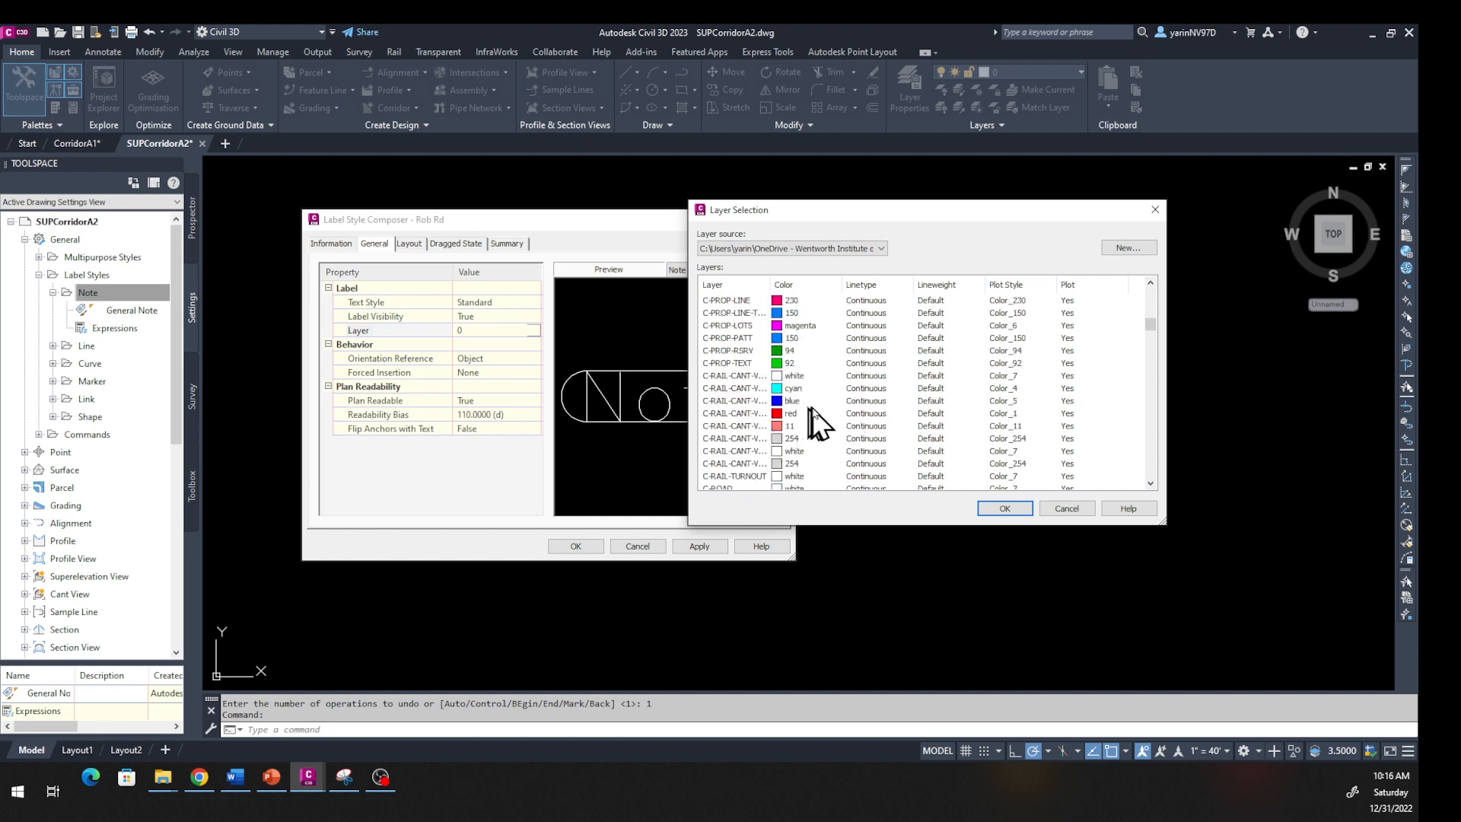
scroll(815, 423, up, 10)
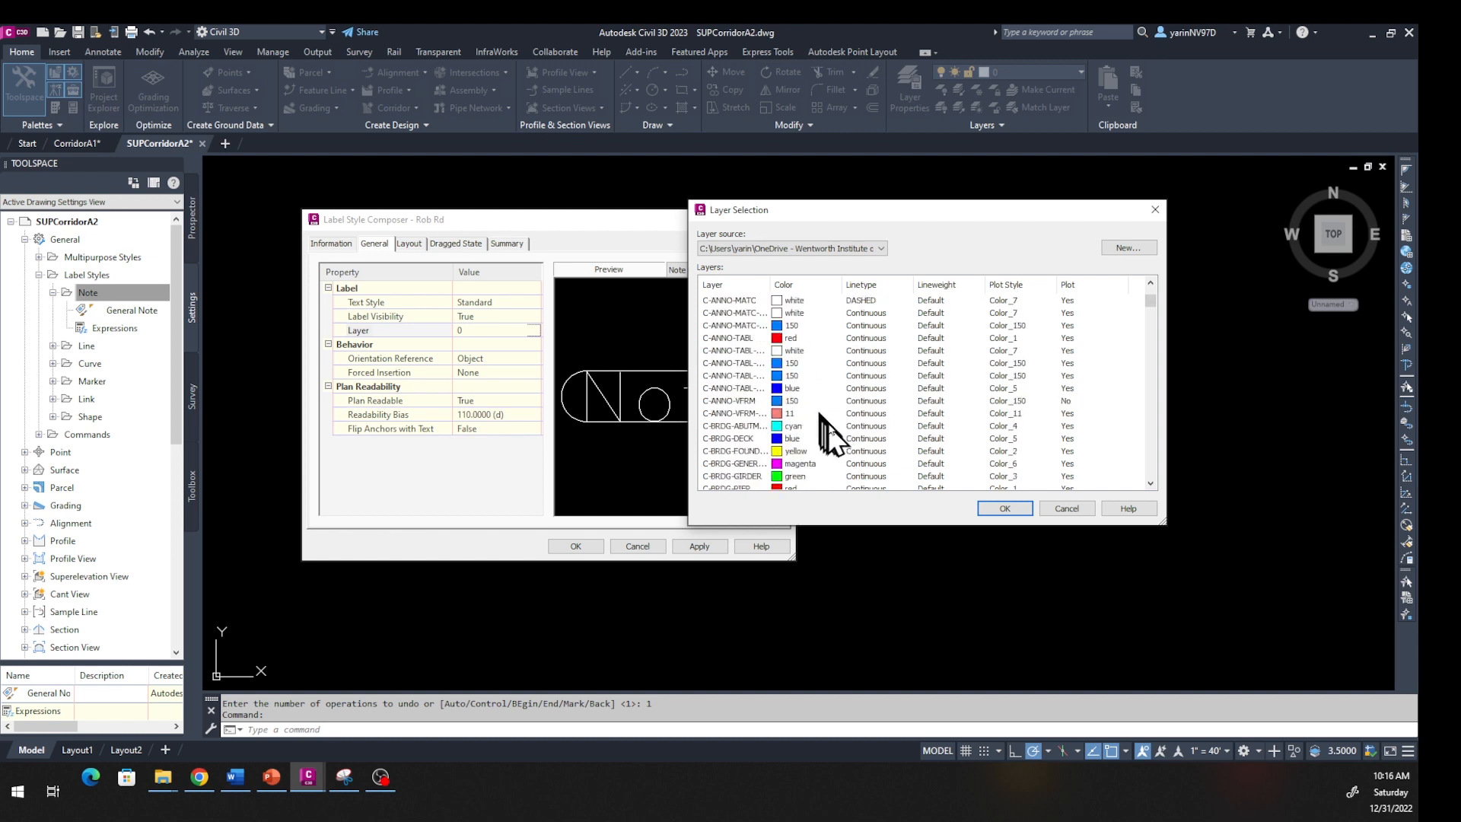
click(1015, 509)
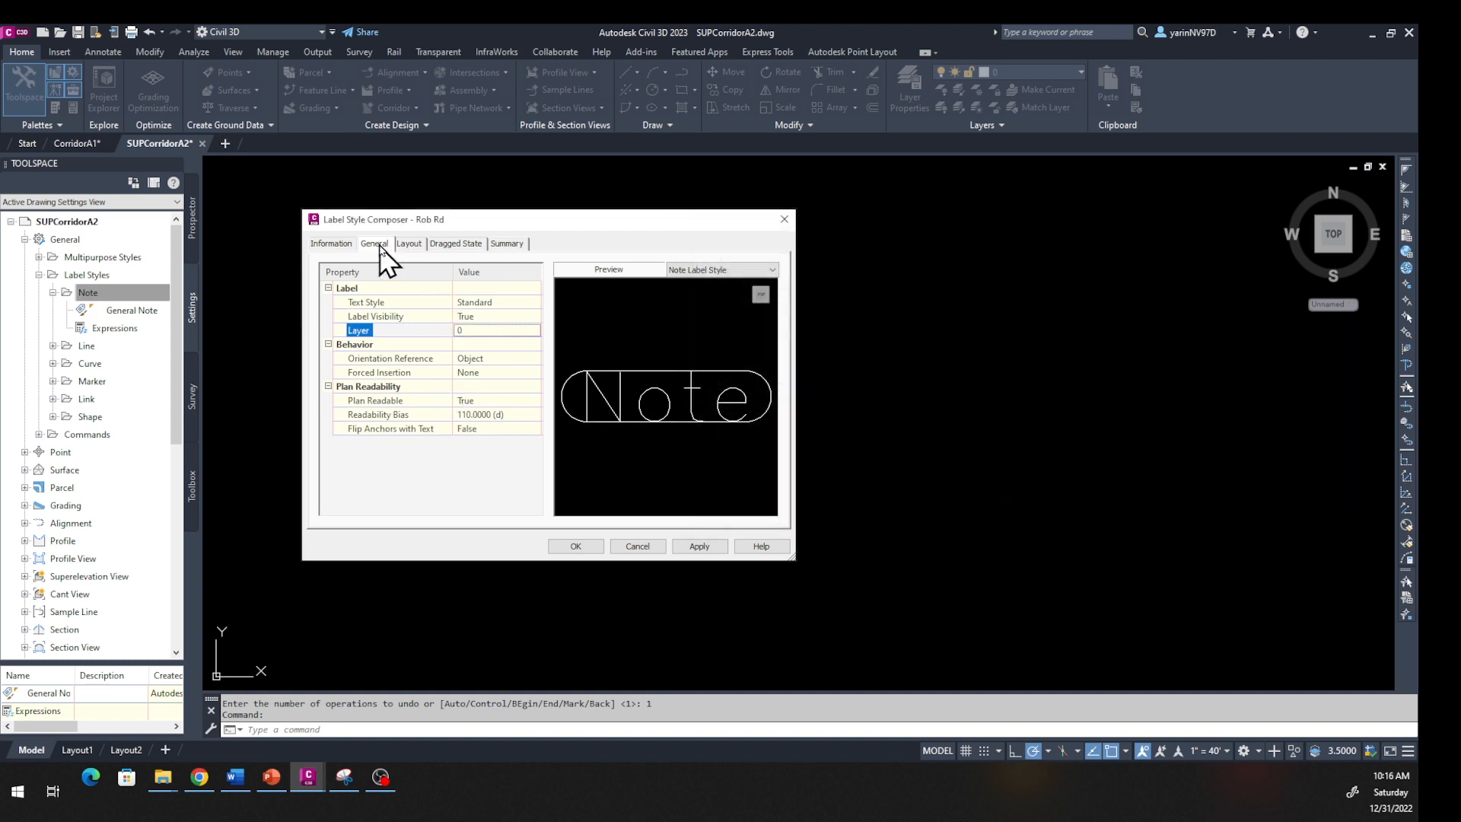
Set the border visibility of the label style's text component to False
click(410, 244)
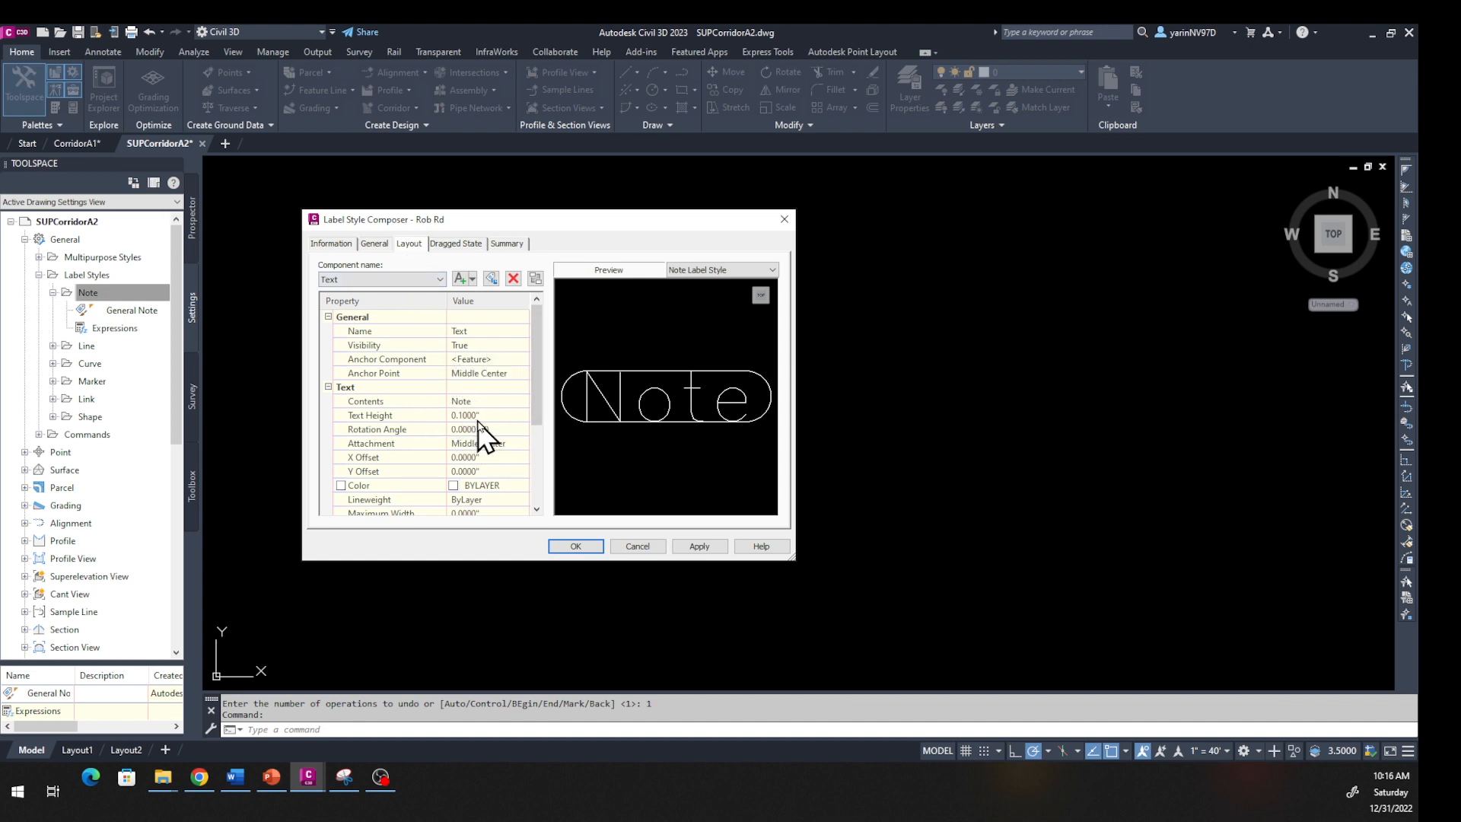
scroll(492, 462, down, 3)
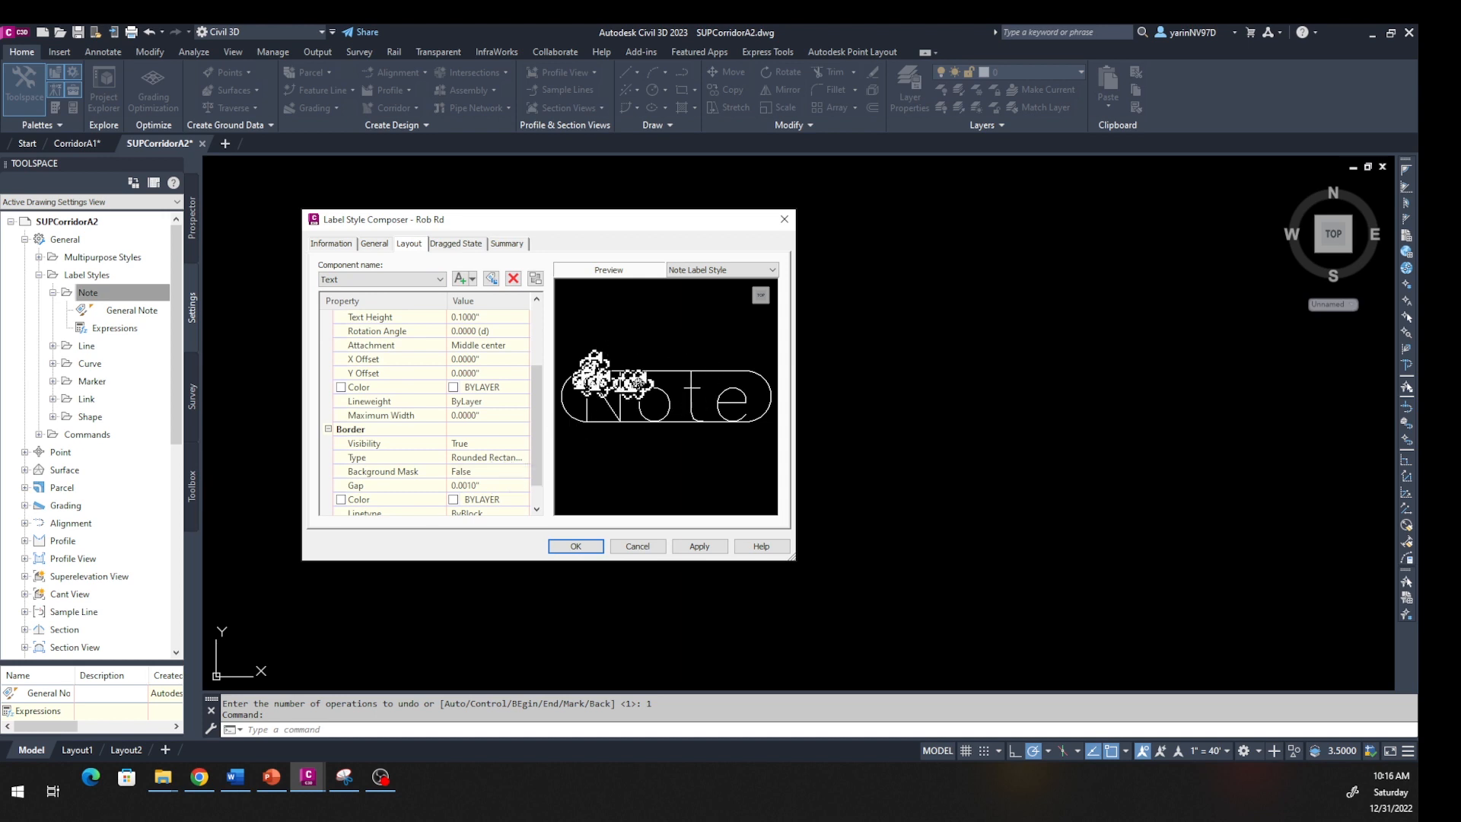
scroll(479, 449, down, 1)
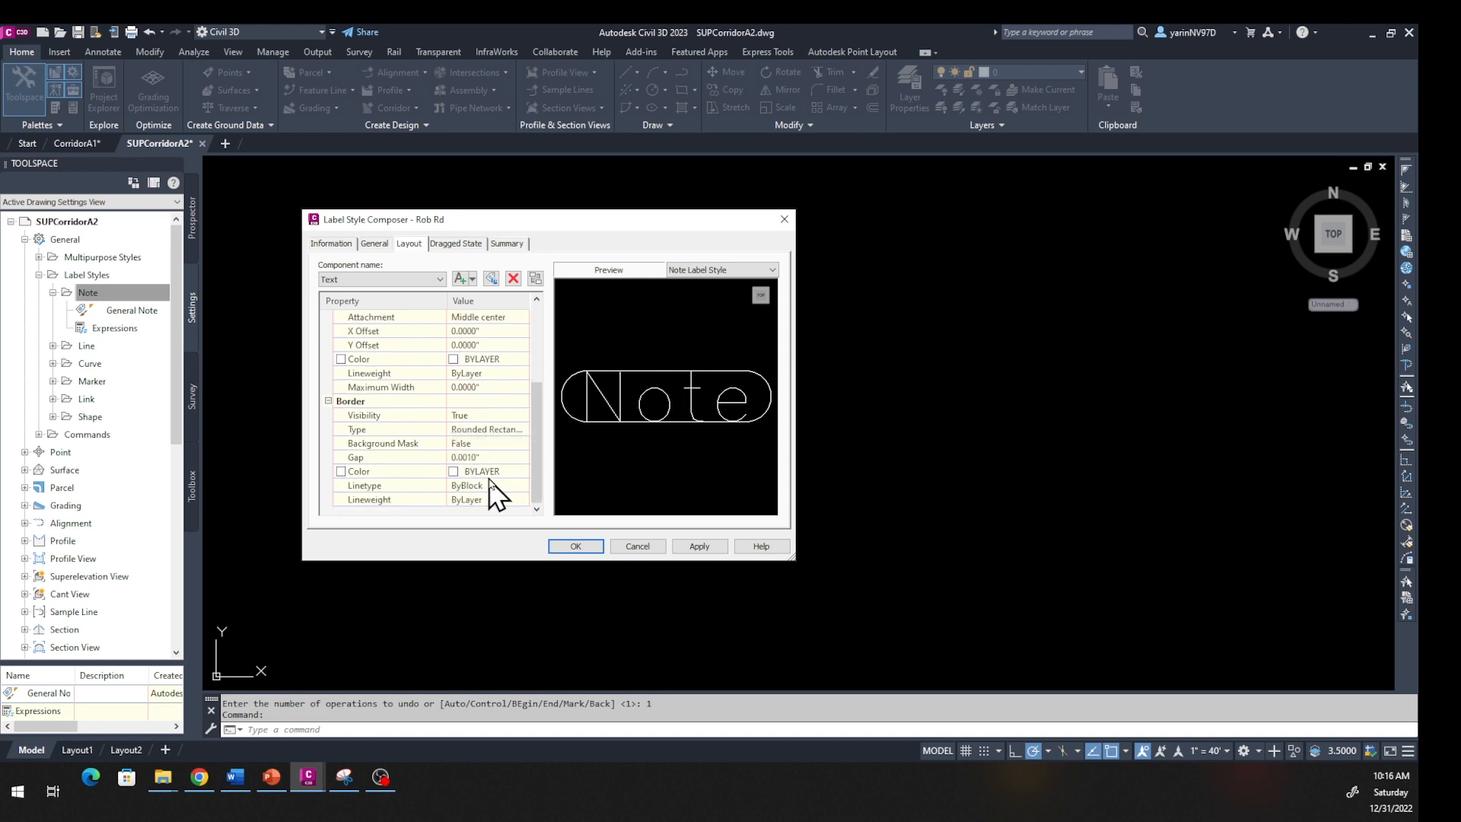
click(494, 415)
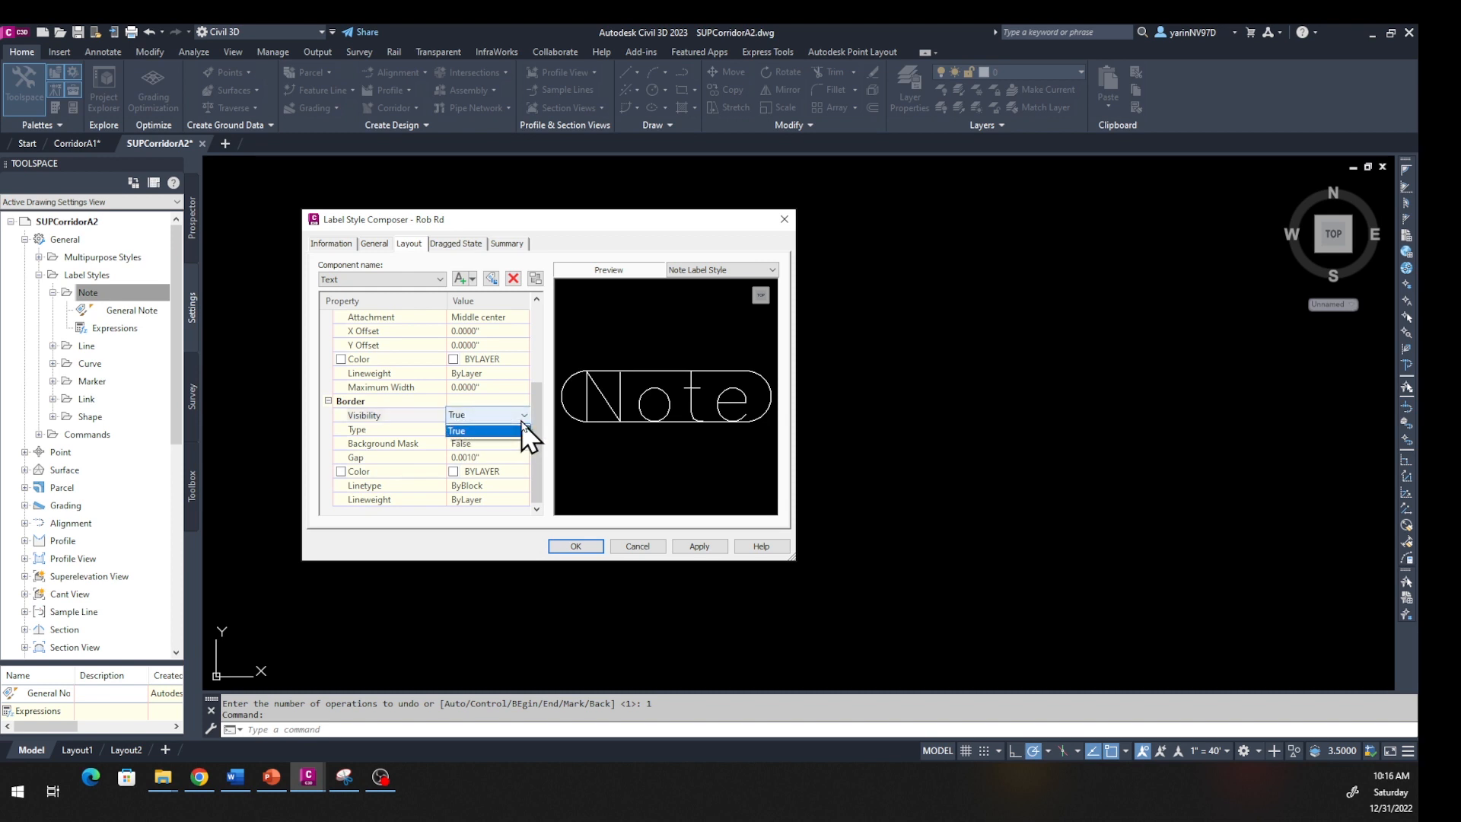
click(514, 444)
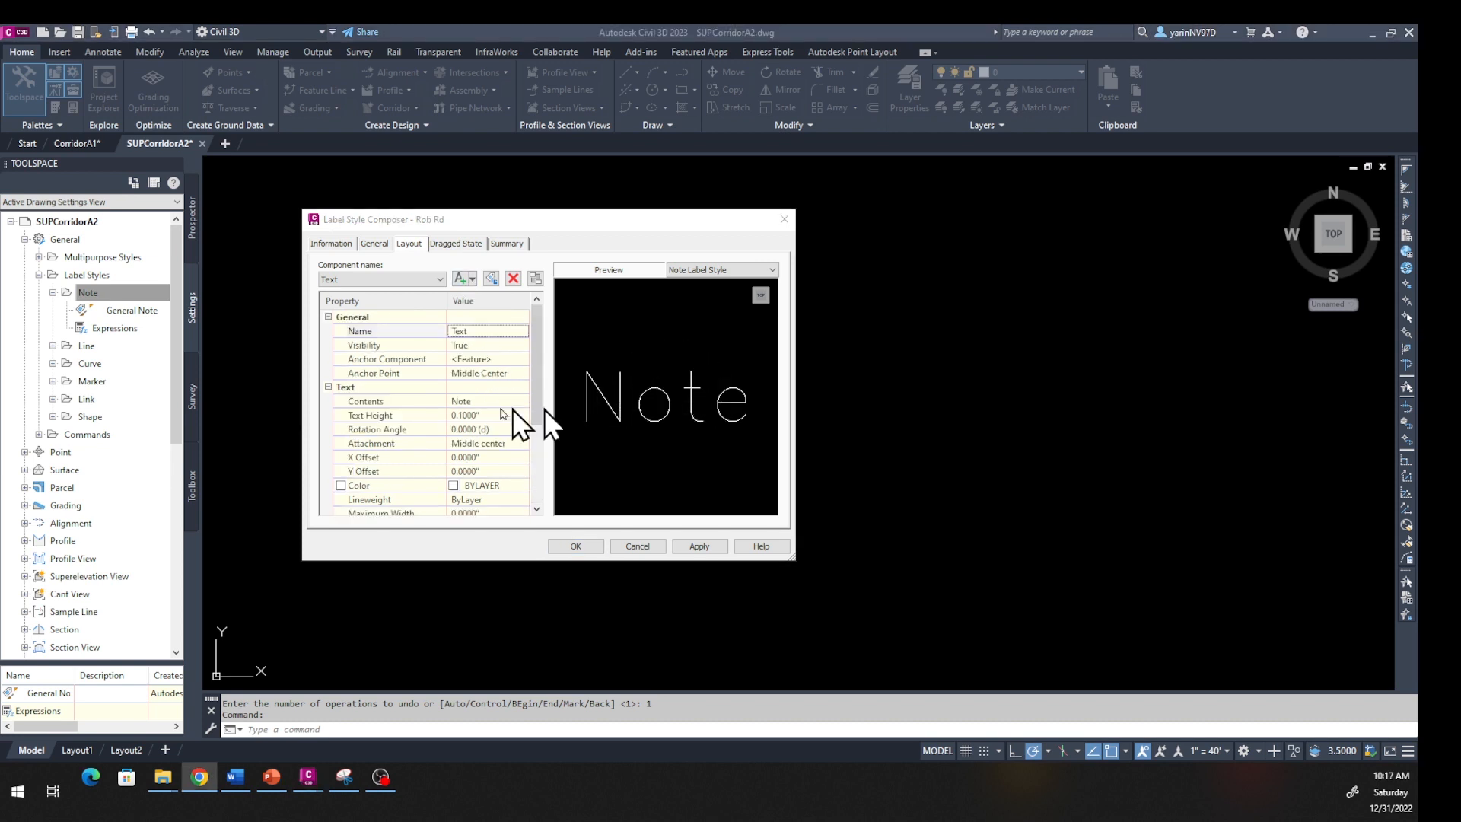
Replace the text component's contents with "Robinson Road" and save the Rob Rd label style
click(467, 404)
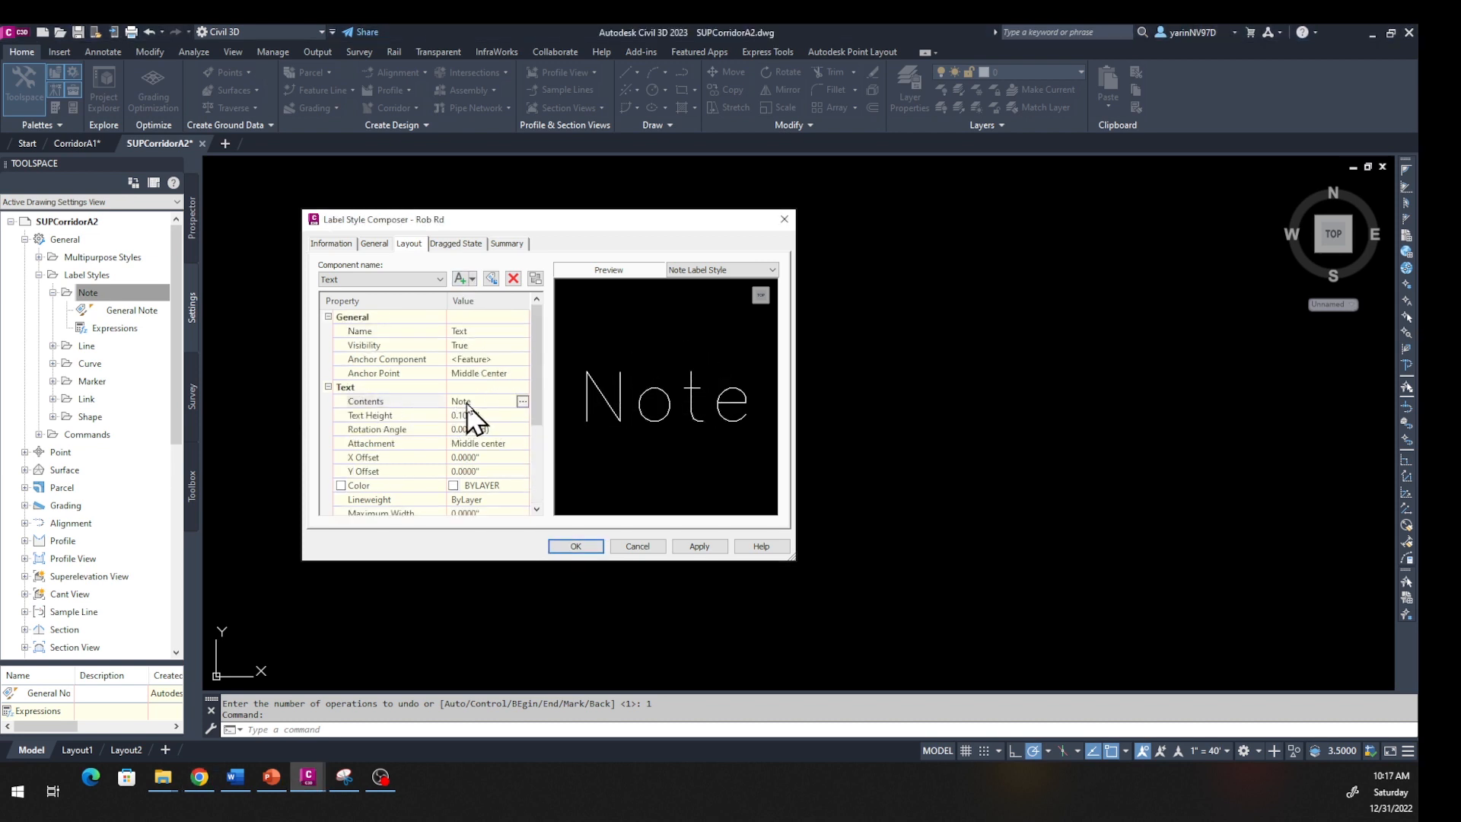
click(522, 402)
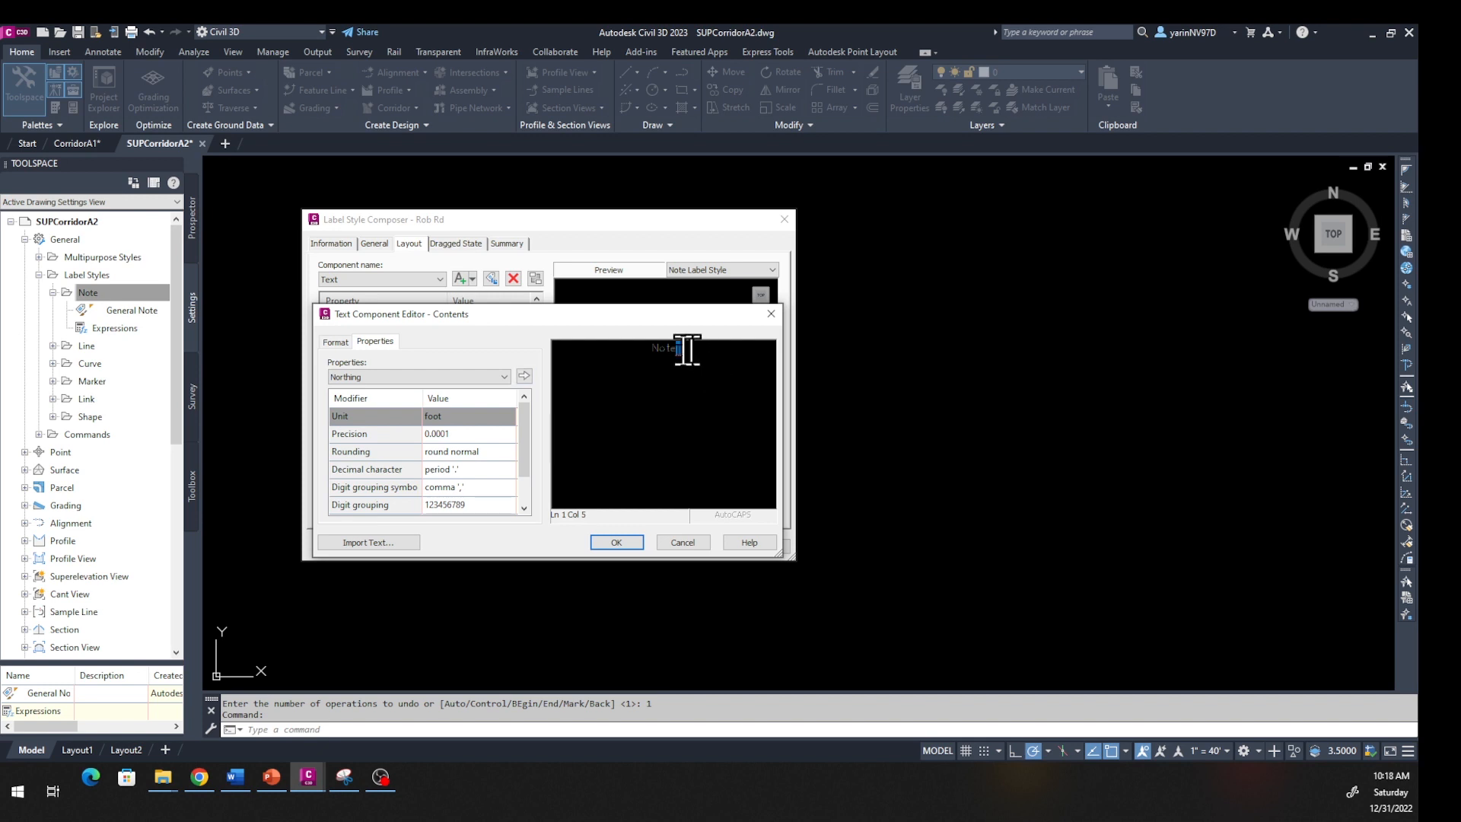
drag(687, 349, 649, 348)
text(F)
click(609, 544)
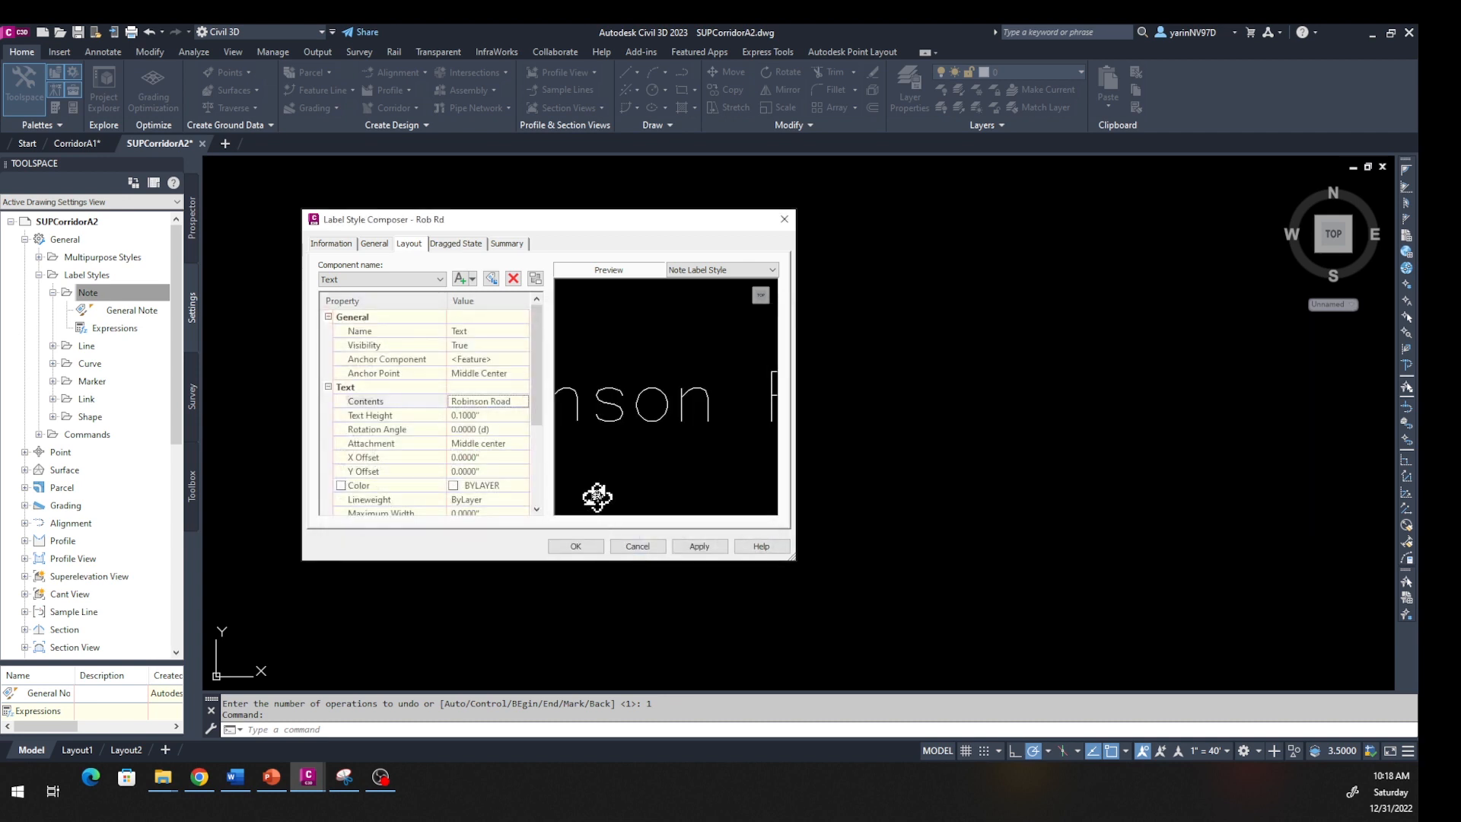
click(576, 545)
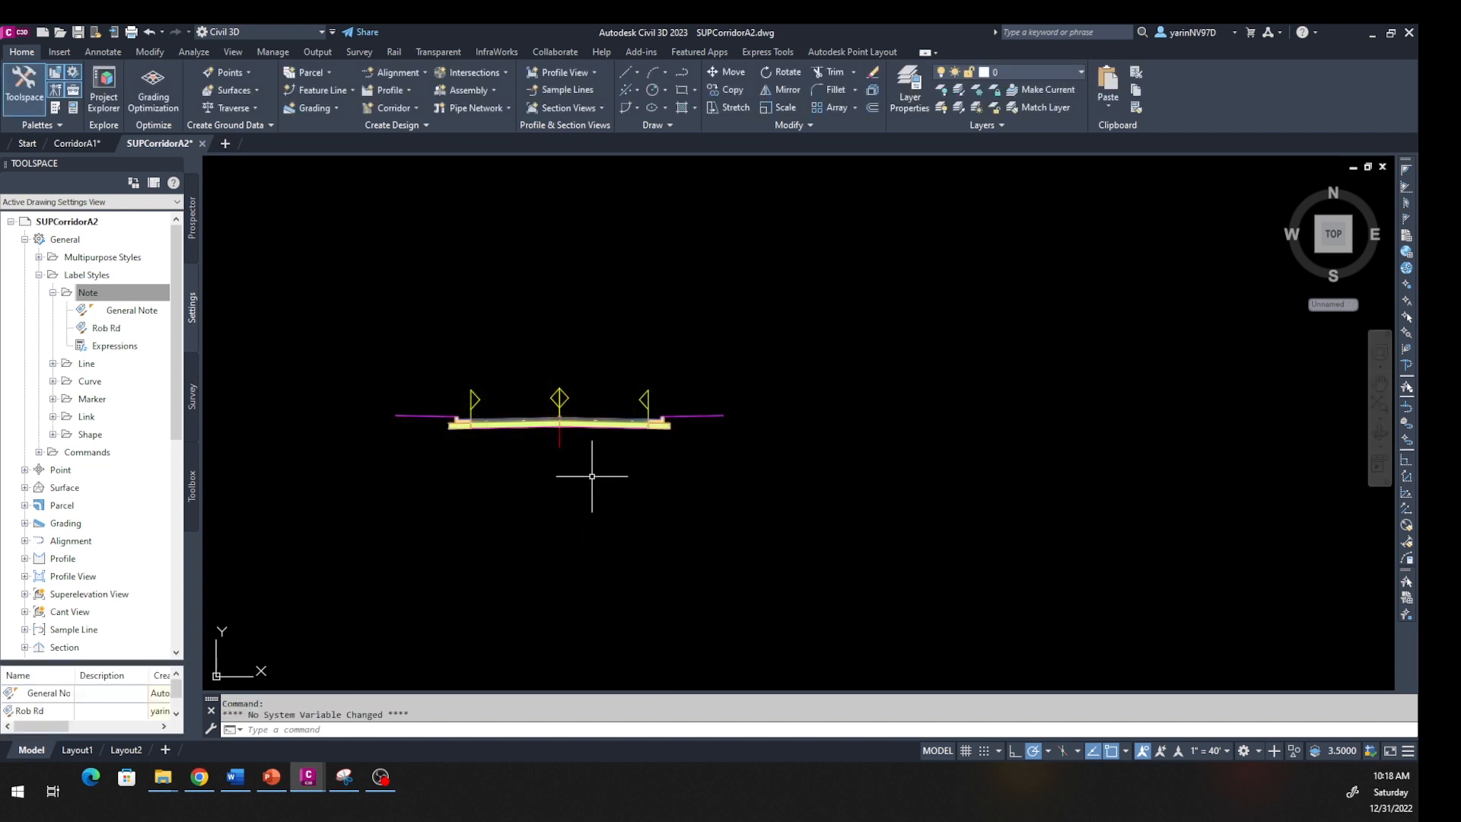
Place a Note label using the Rob Rd label style and no marker style just below the road assembly
key(alt+Tab)
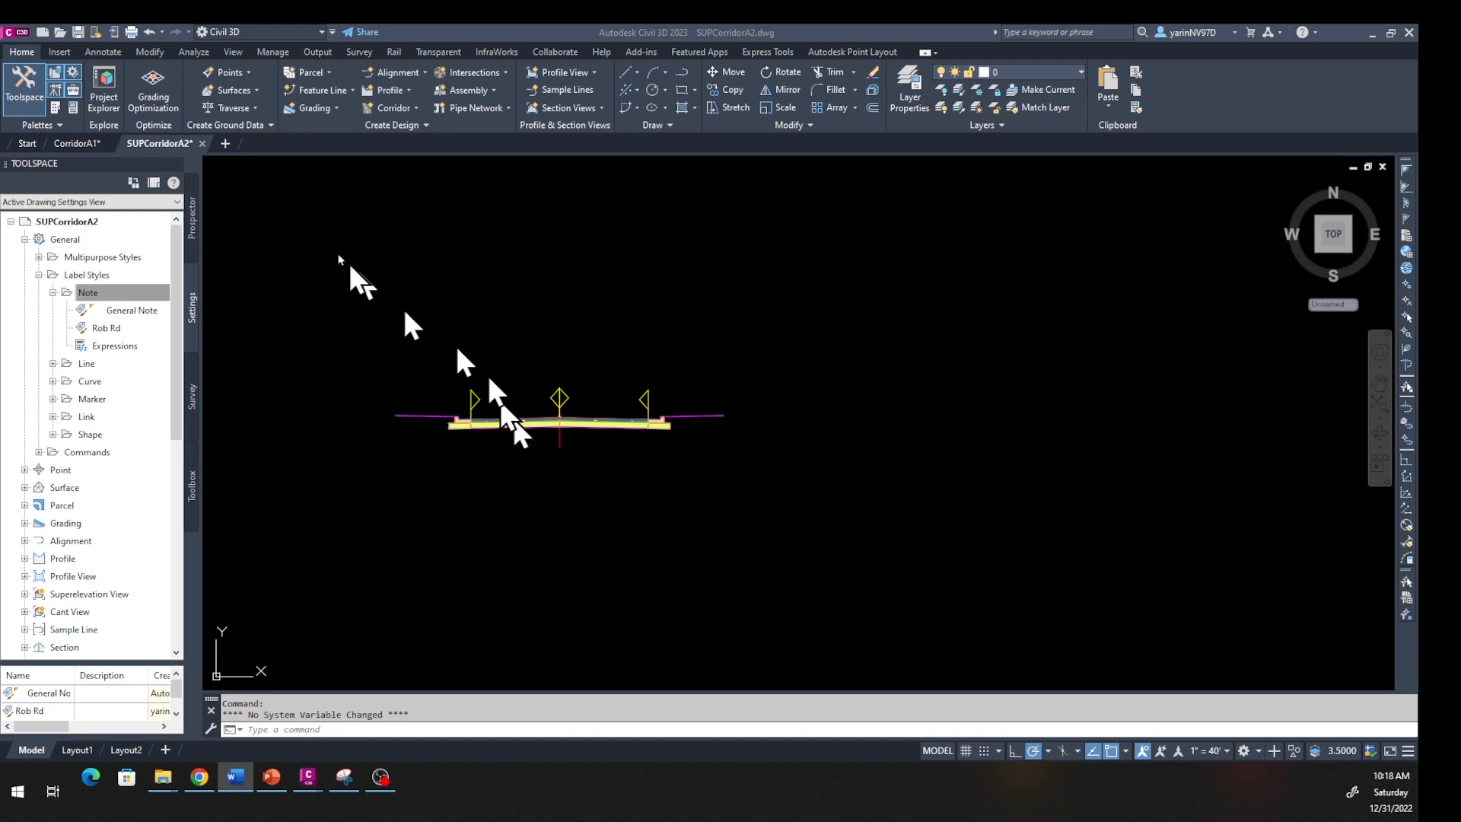
click(21, 53)
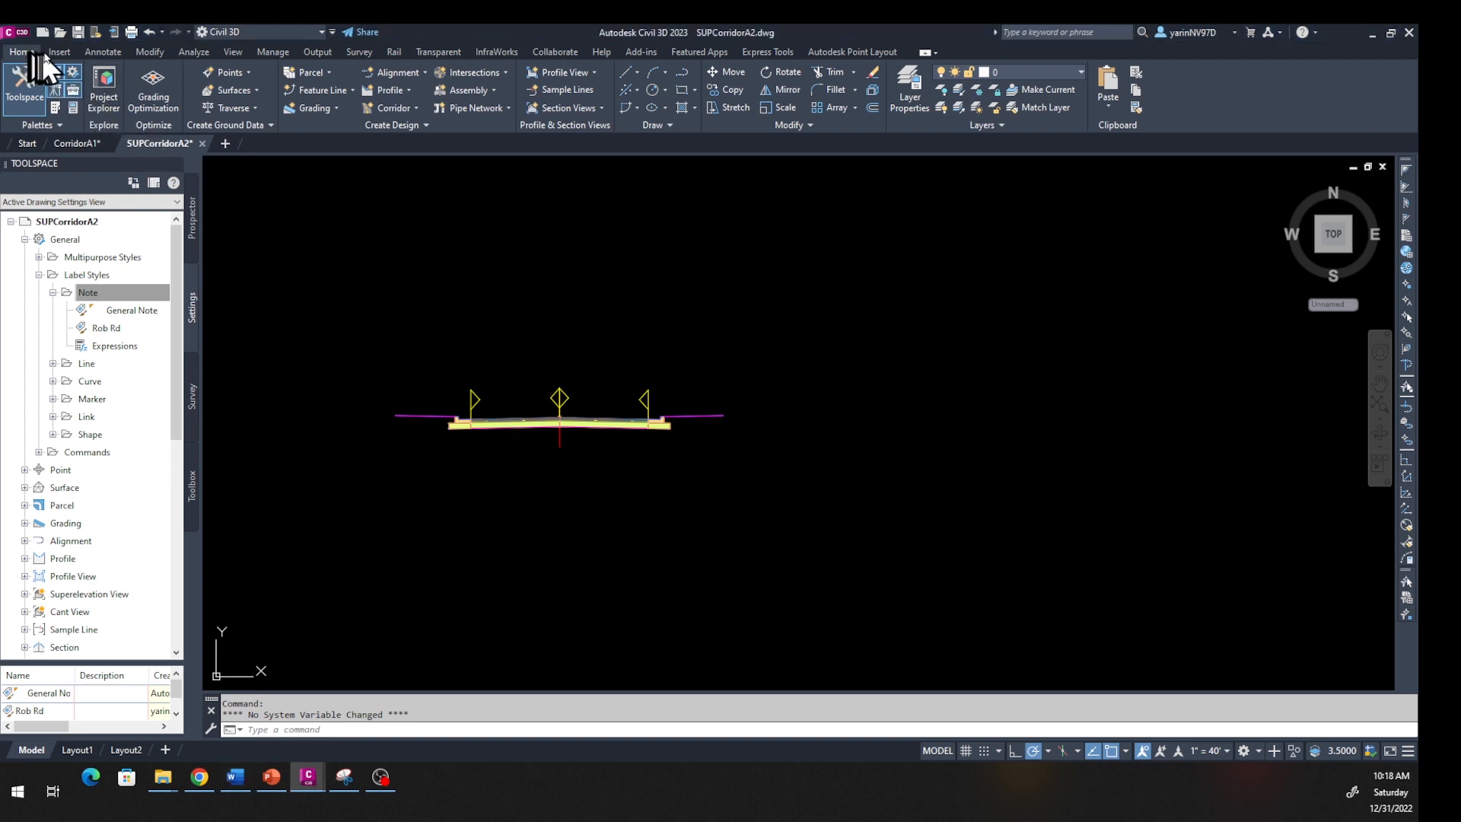
click(95, 53)
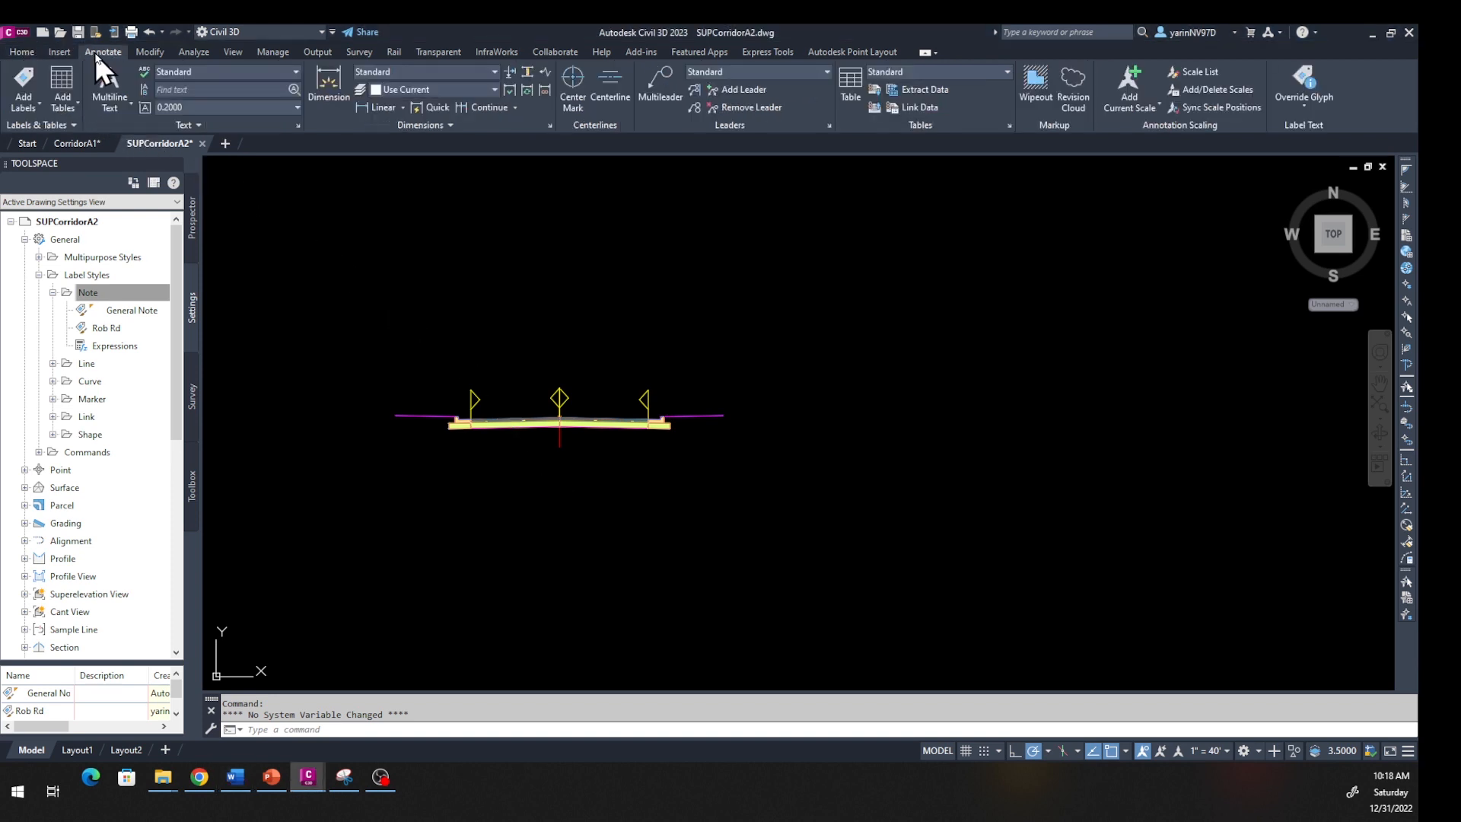
click(20, 81)
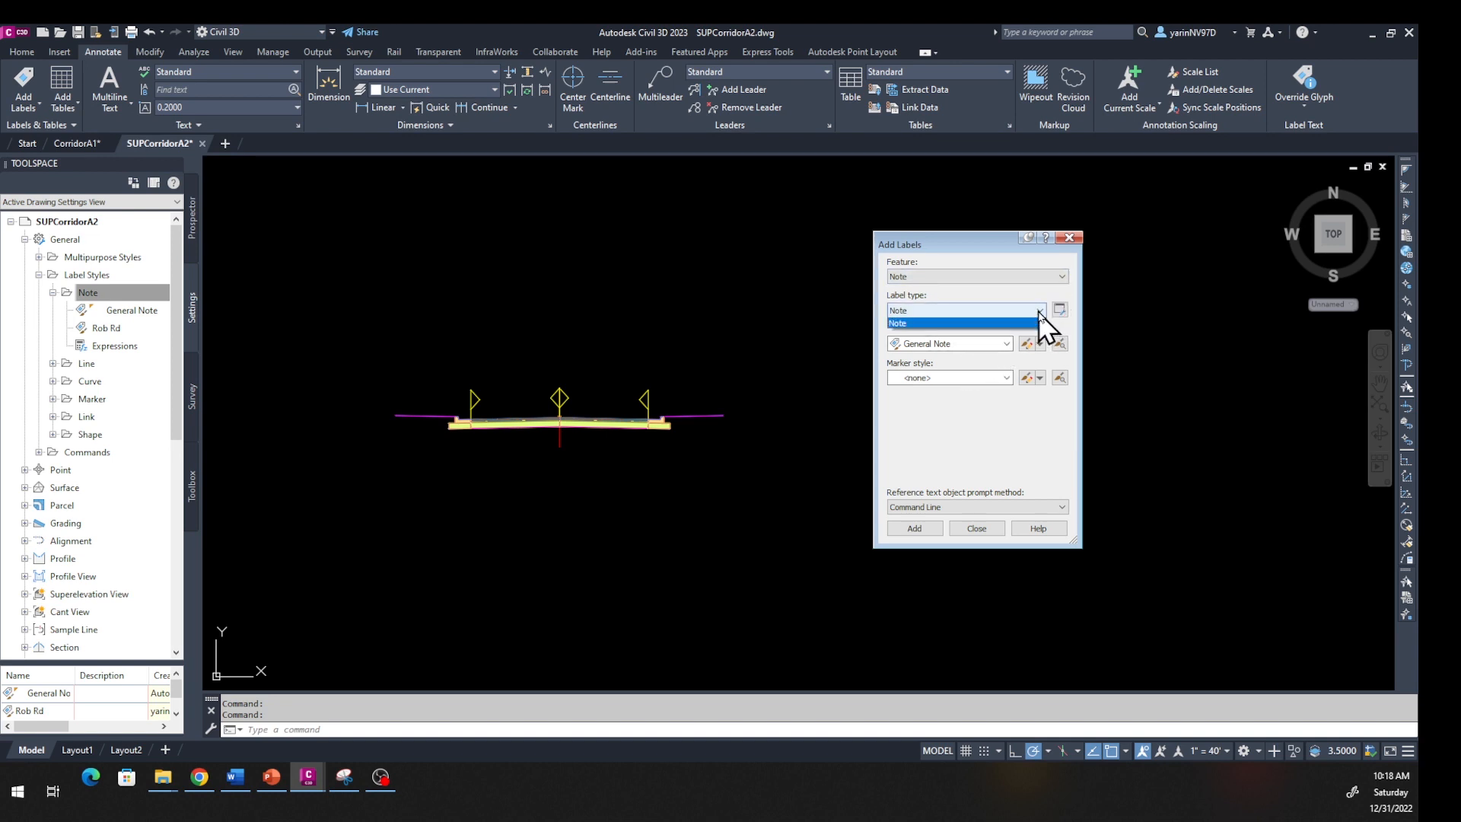
click(1006, 345)
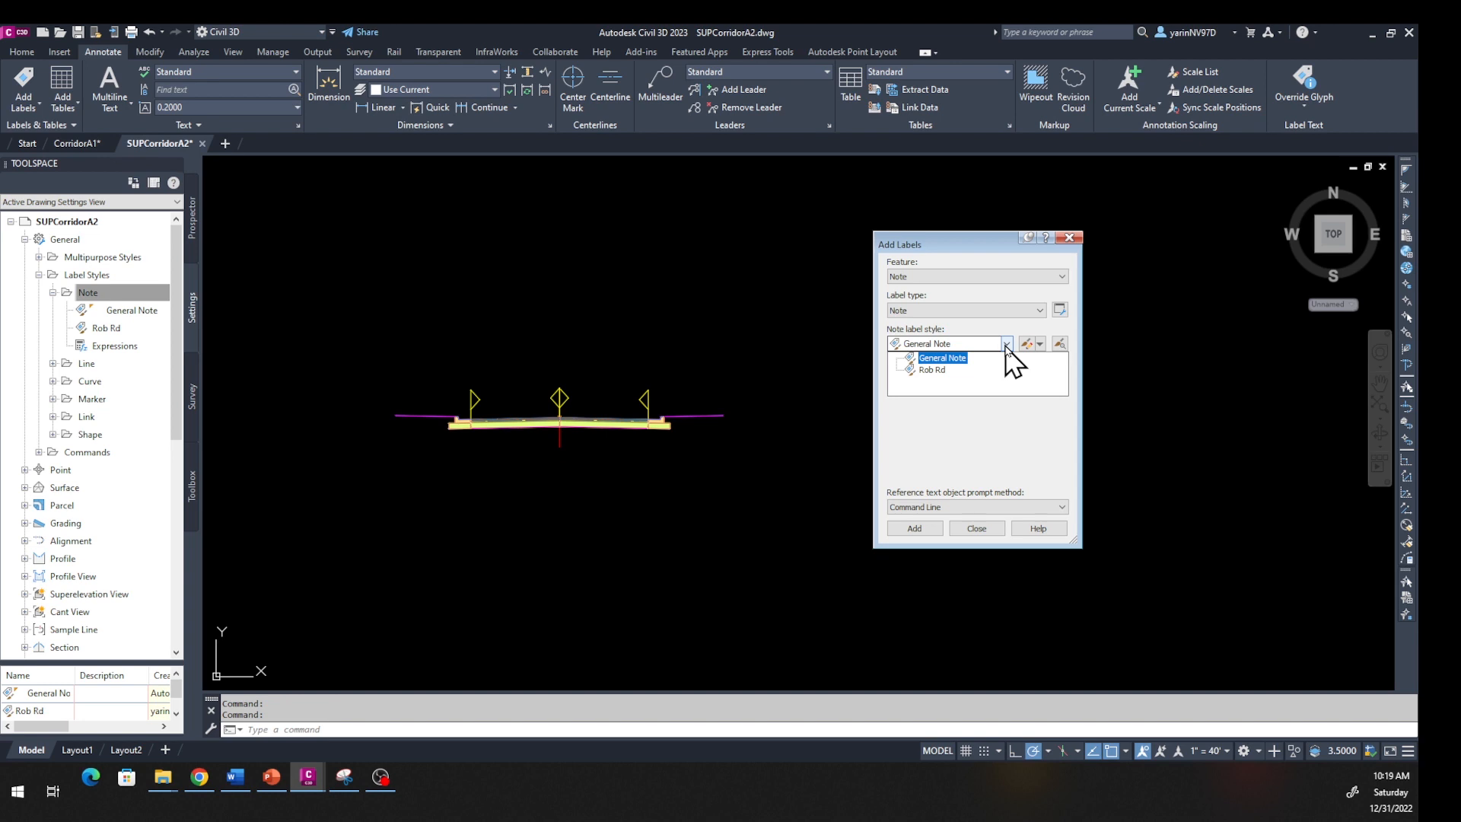
click(942, 370)
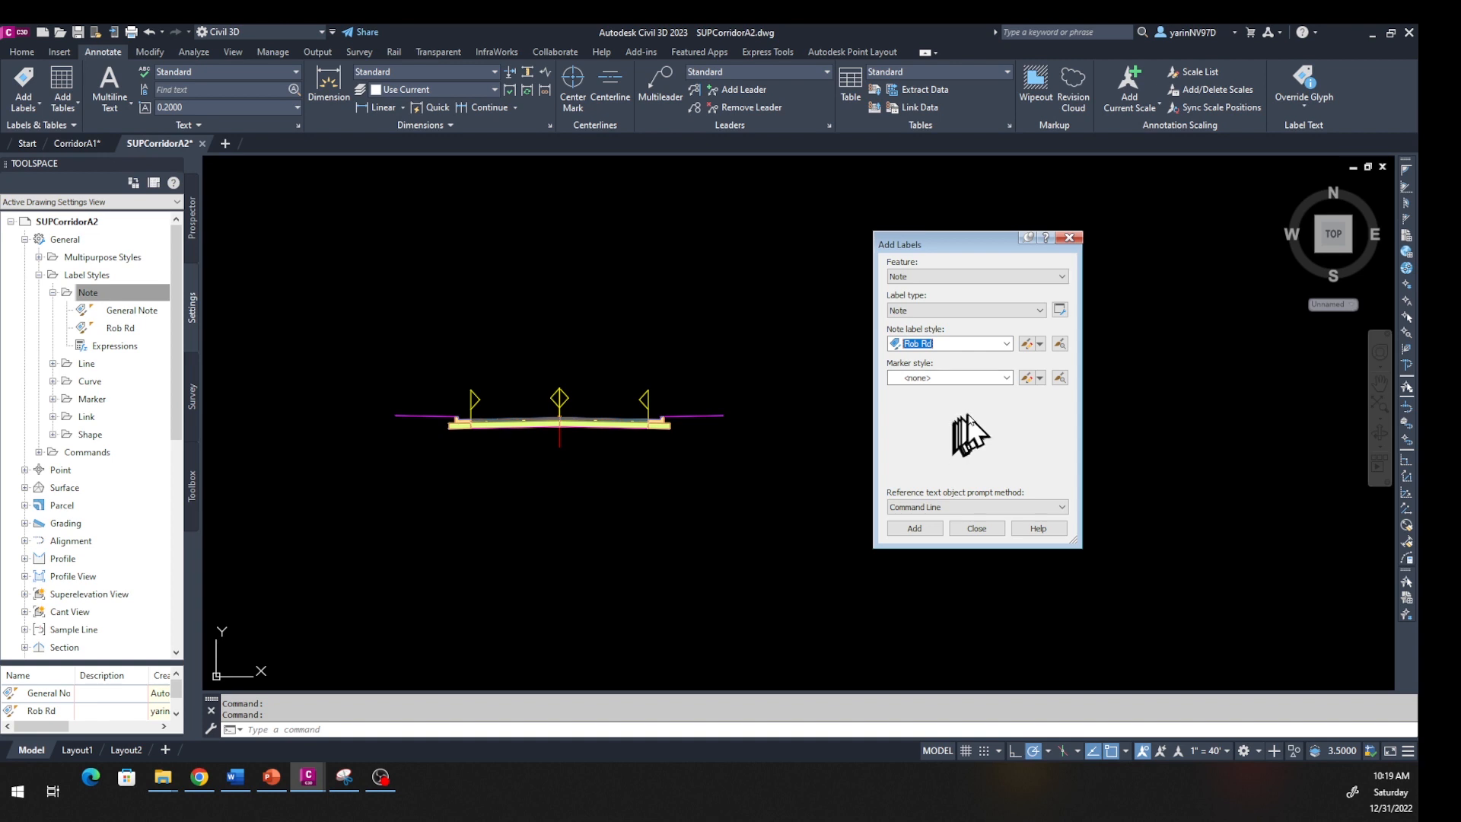
click(1007, 378)
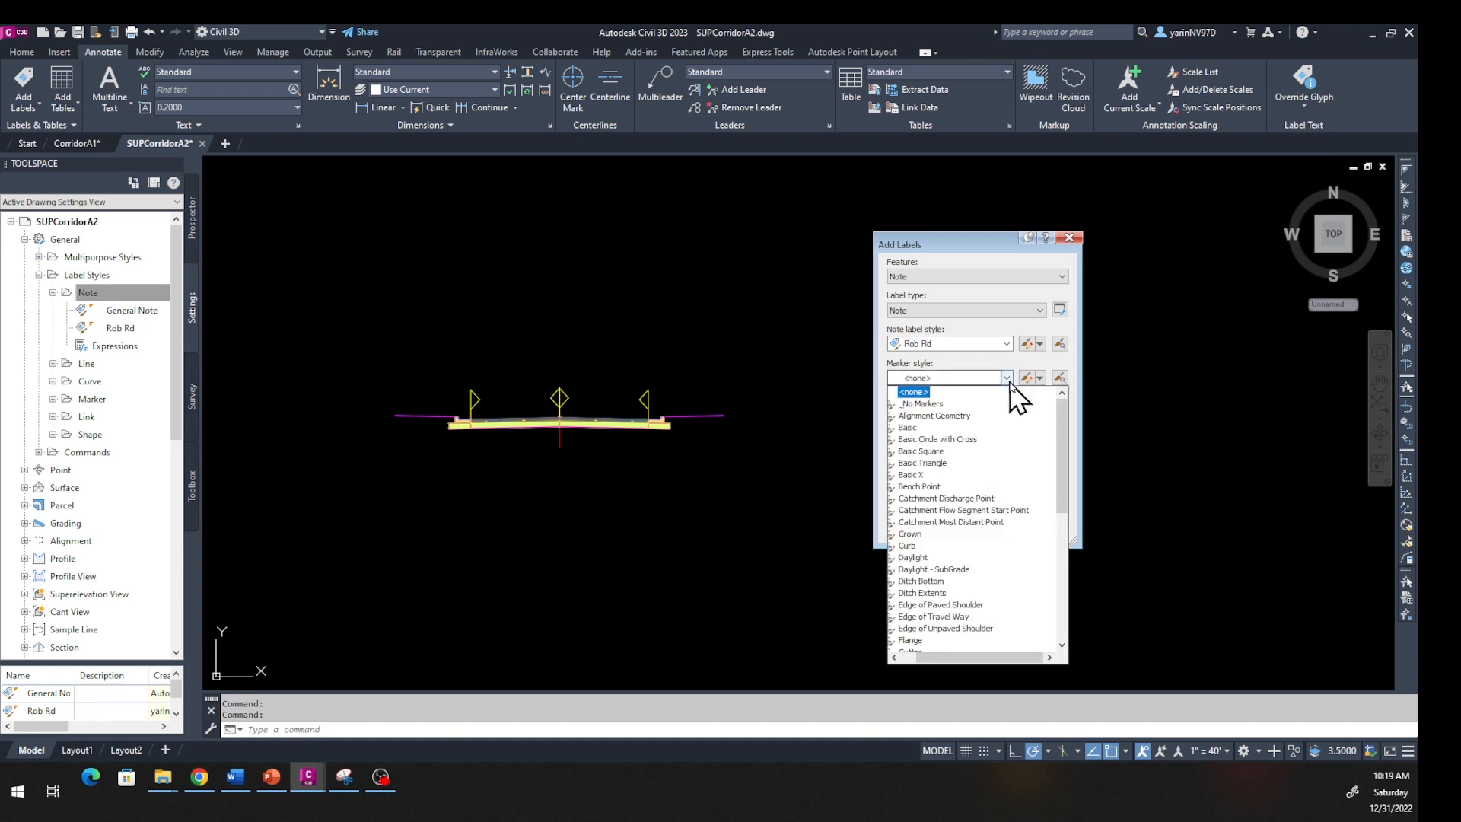
click(1007, 378)
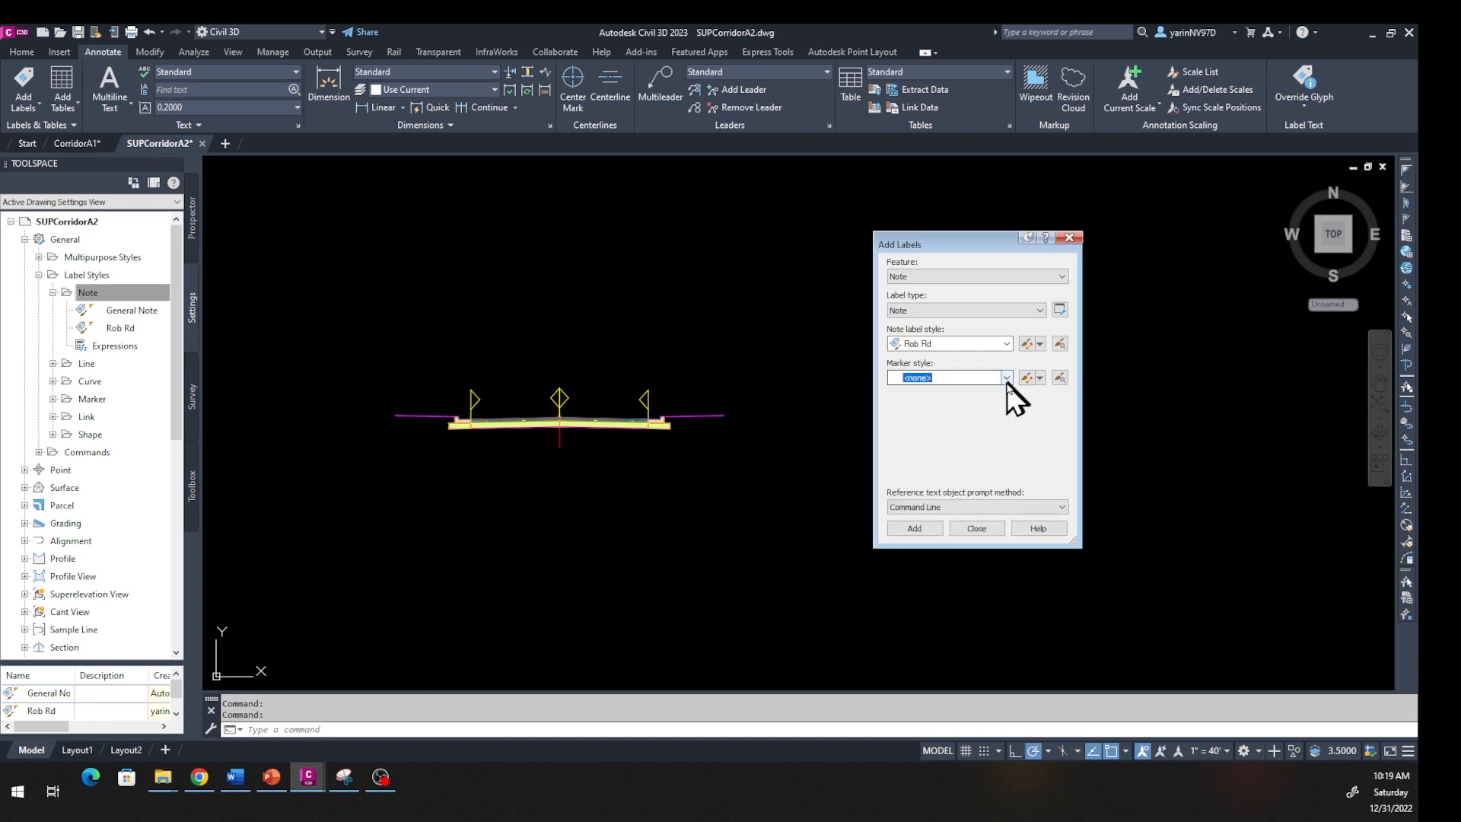
click(925, 527)
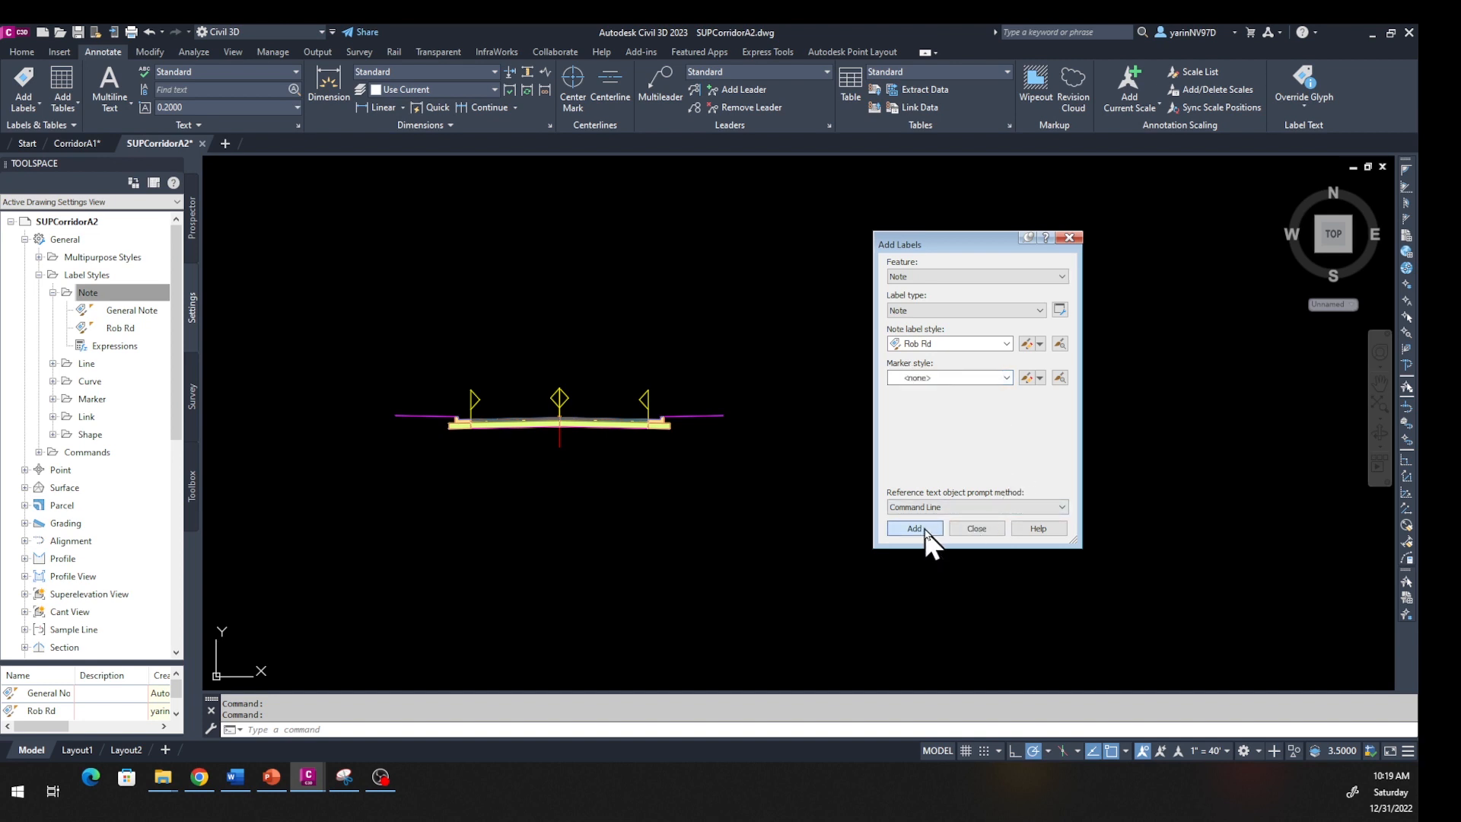
key(Escape)
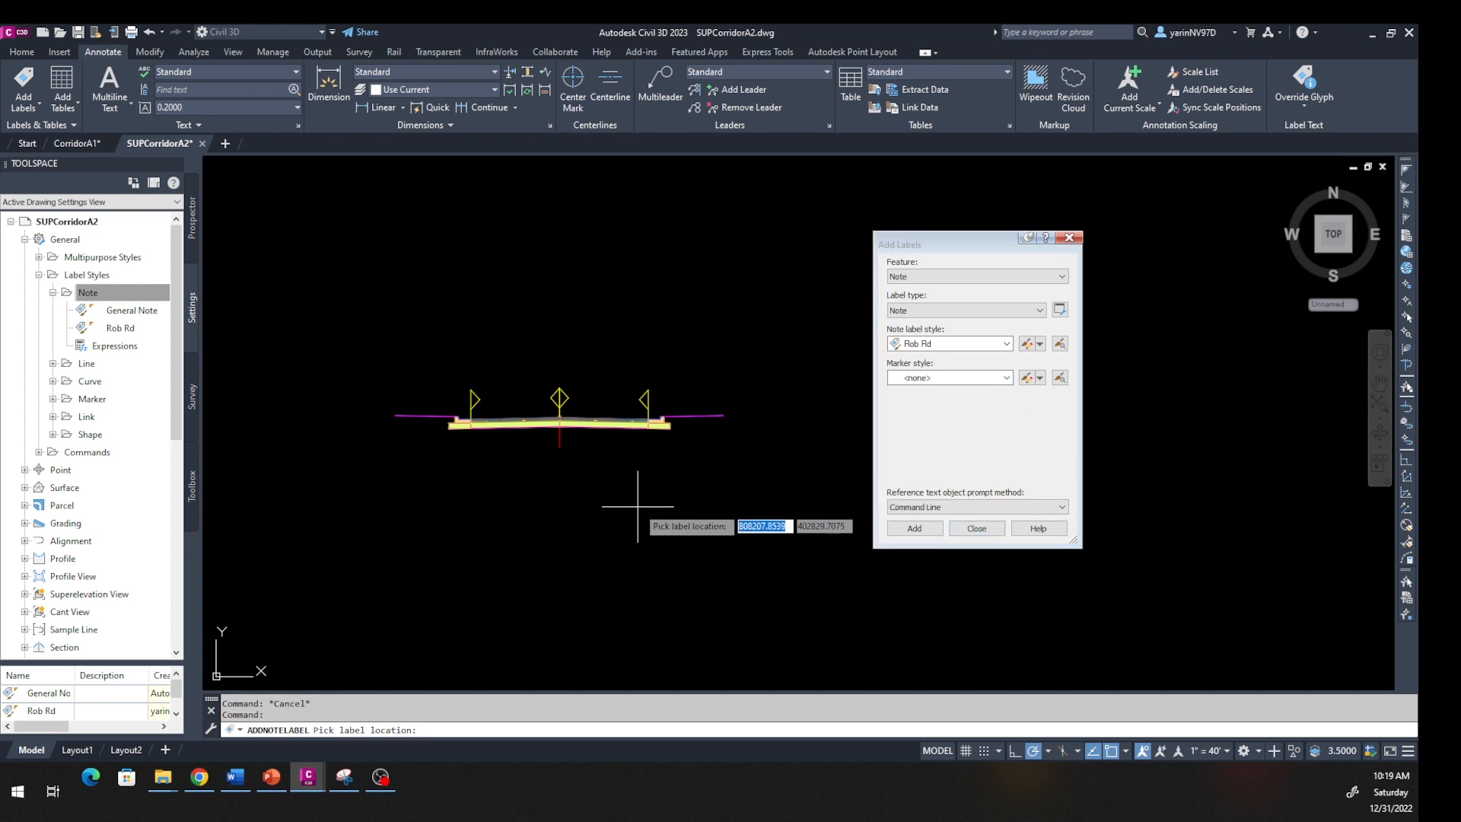
click(505, 492)
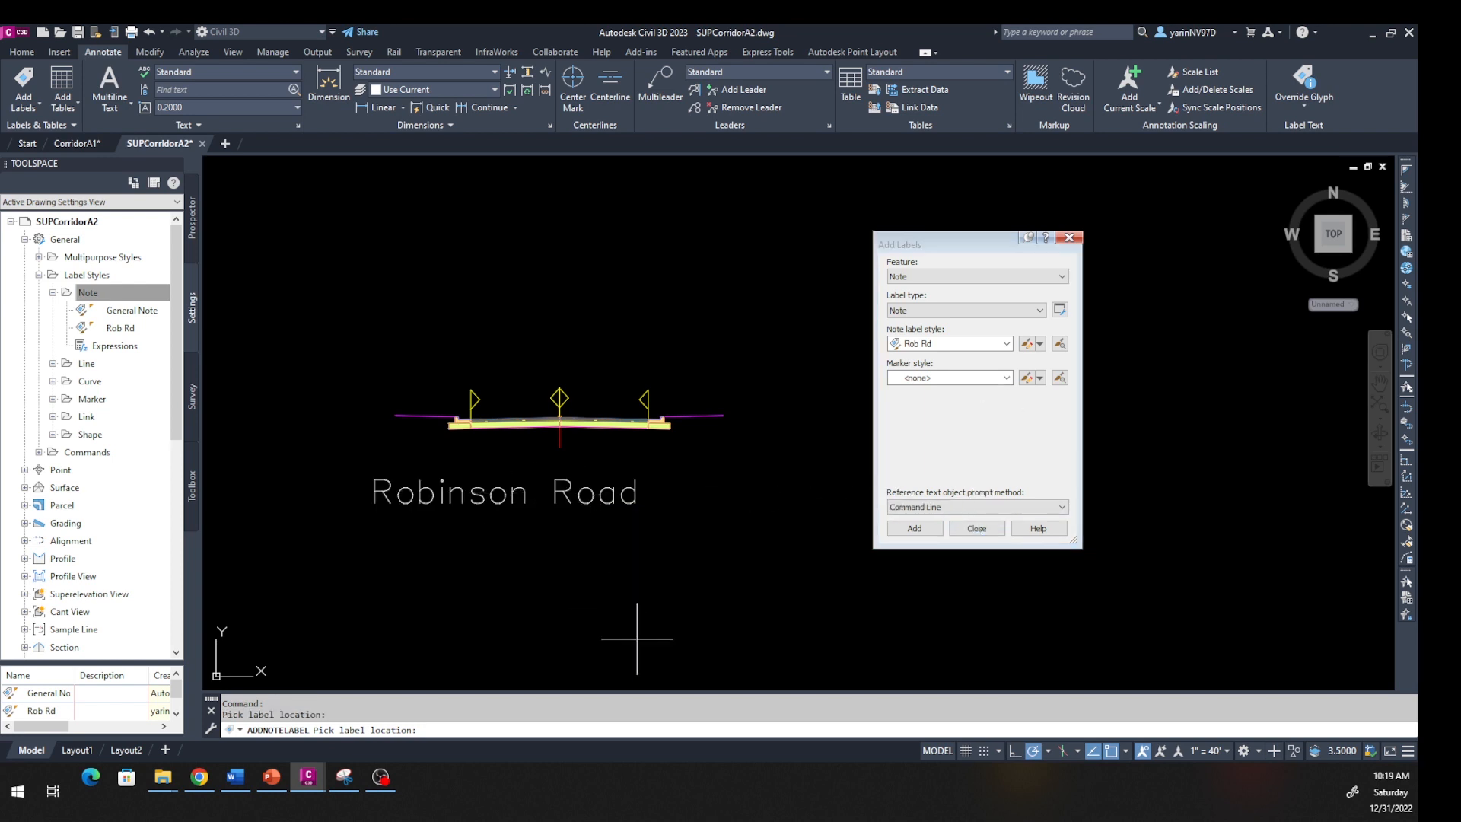
Finish adding labels and move the Robinson Road note label slightly to the right to centre it beneath the road assembly
click(965, 528)
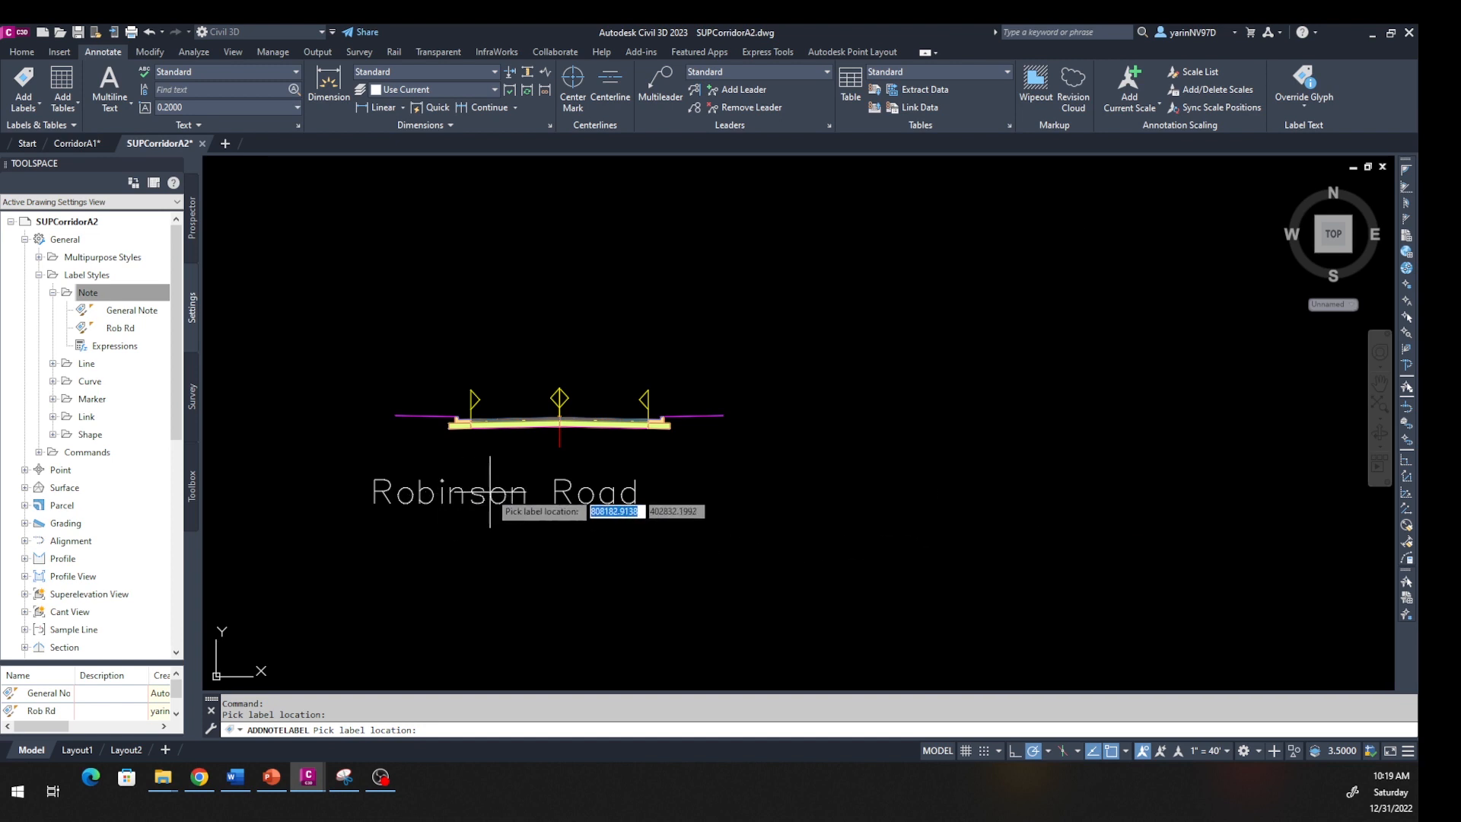
key(Escape)
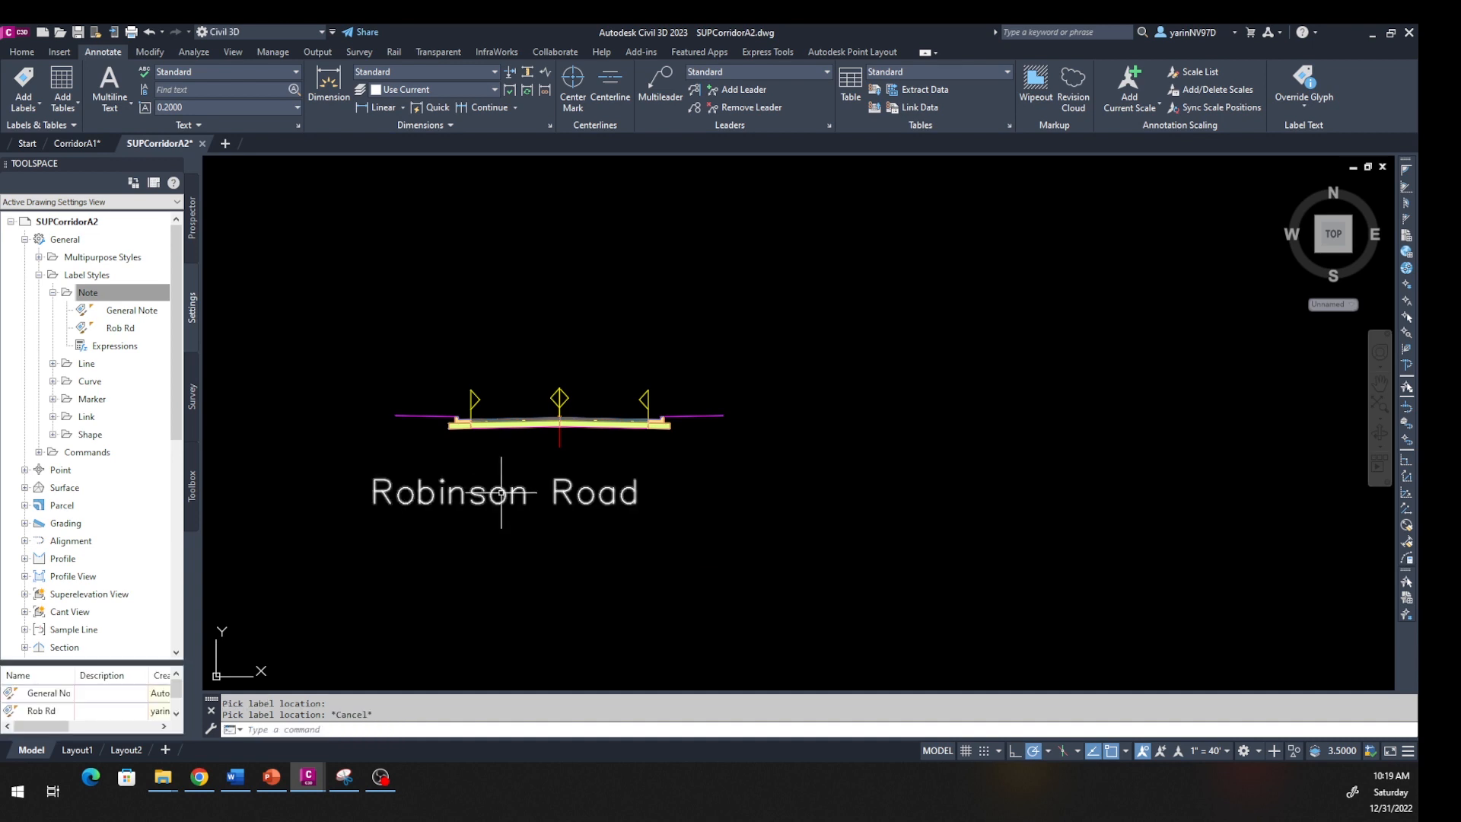
click(553, 490)
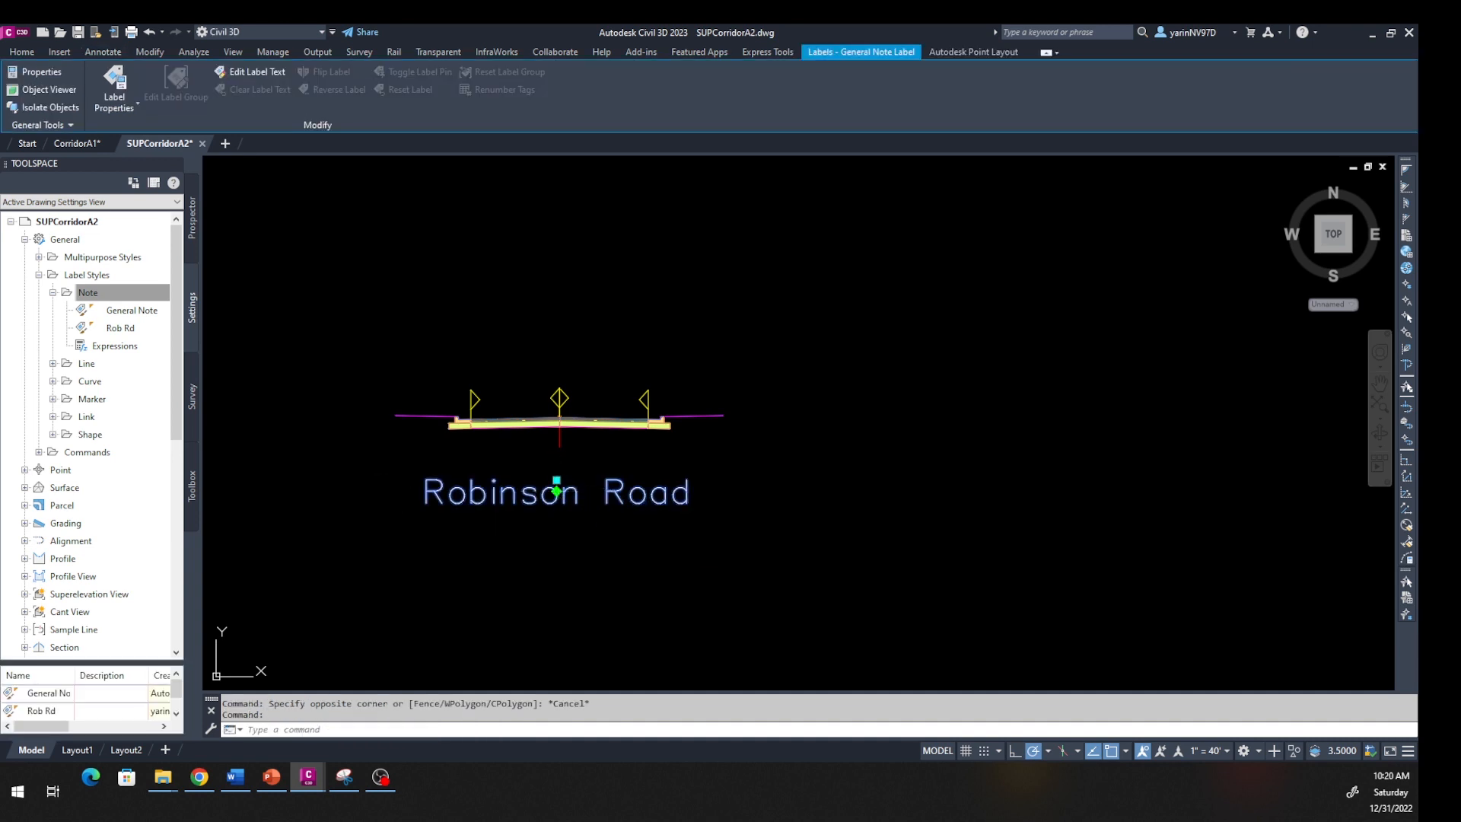
click(556, 490)
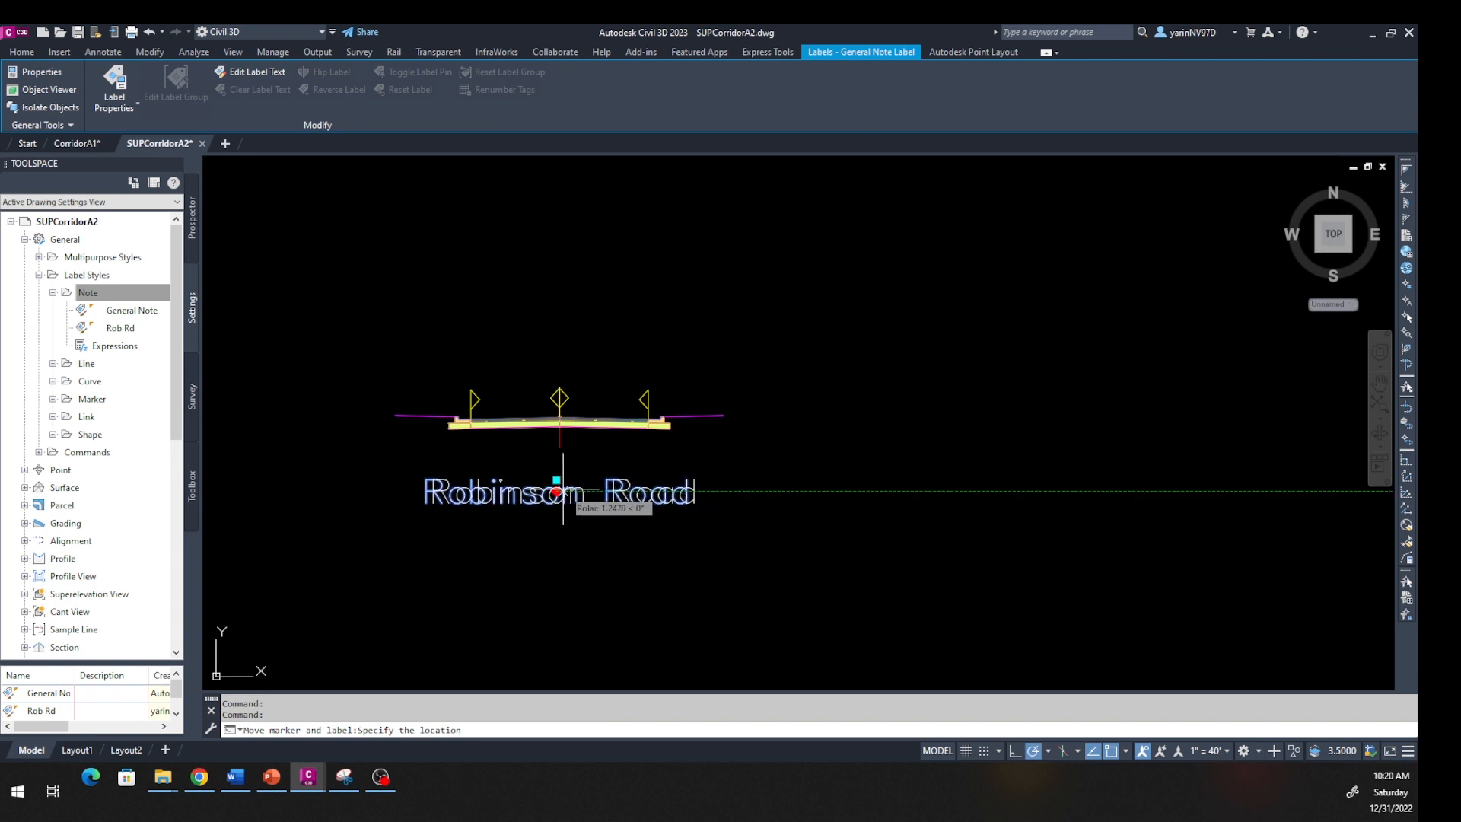
click(563, 491)
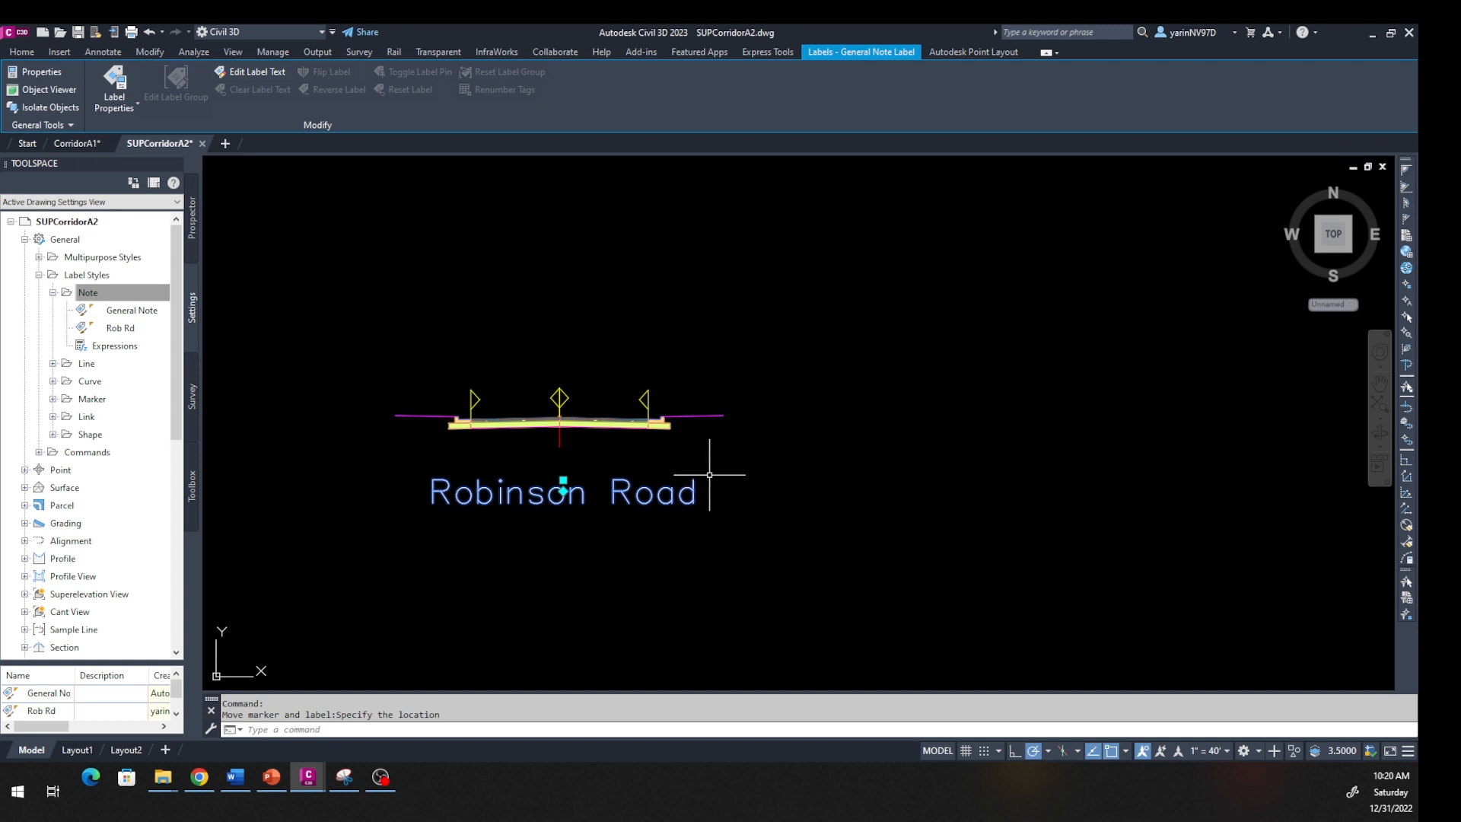
Start creating a corridor from an alignment and profile and name it "Robinson Road"
scroll(709, 474, down, 6)
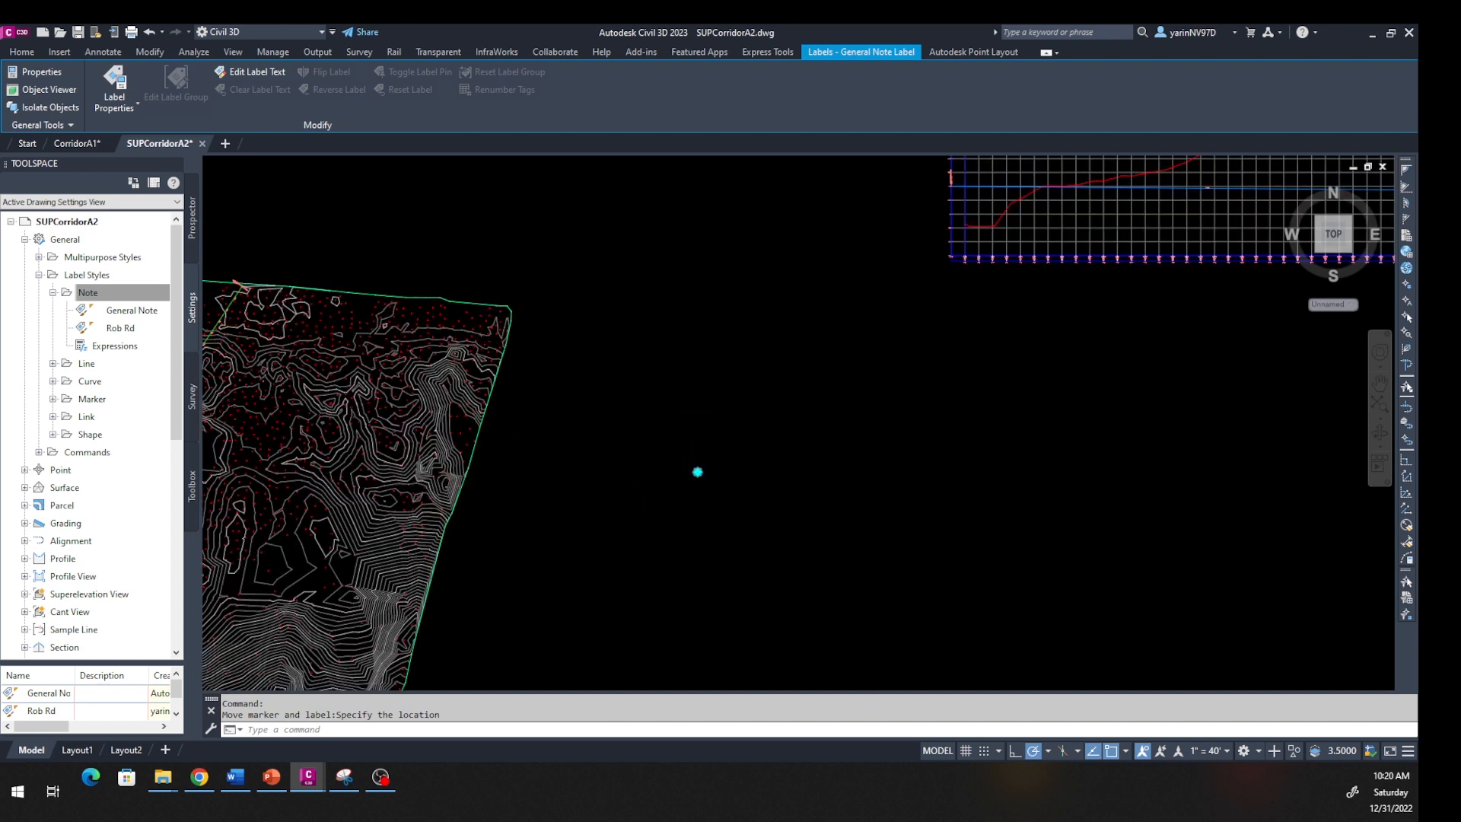
scroll(697, 472, down, 3)
middle_drag(461, 628, 549, 519)
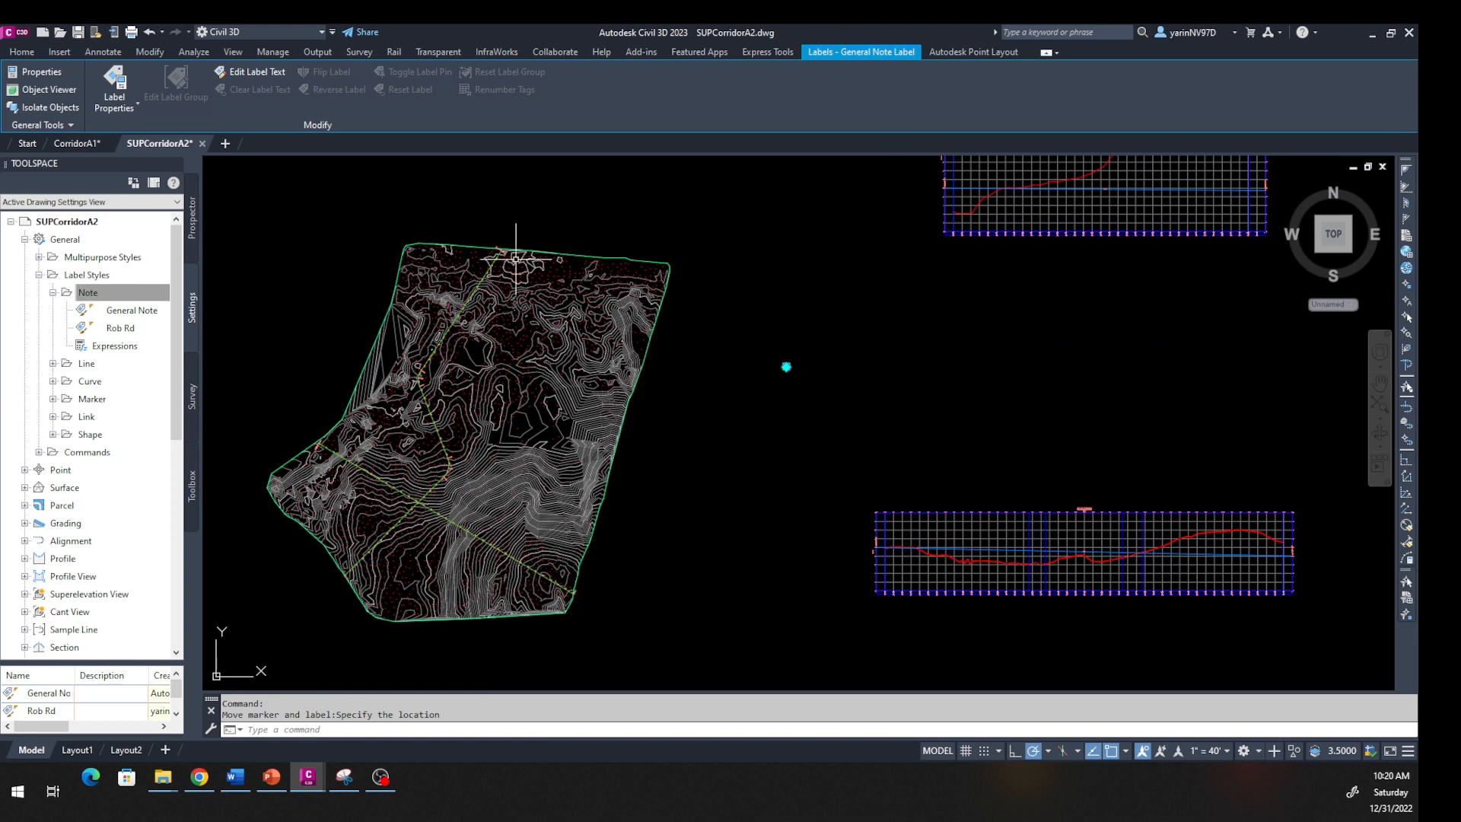
click(20, 52)
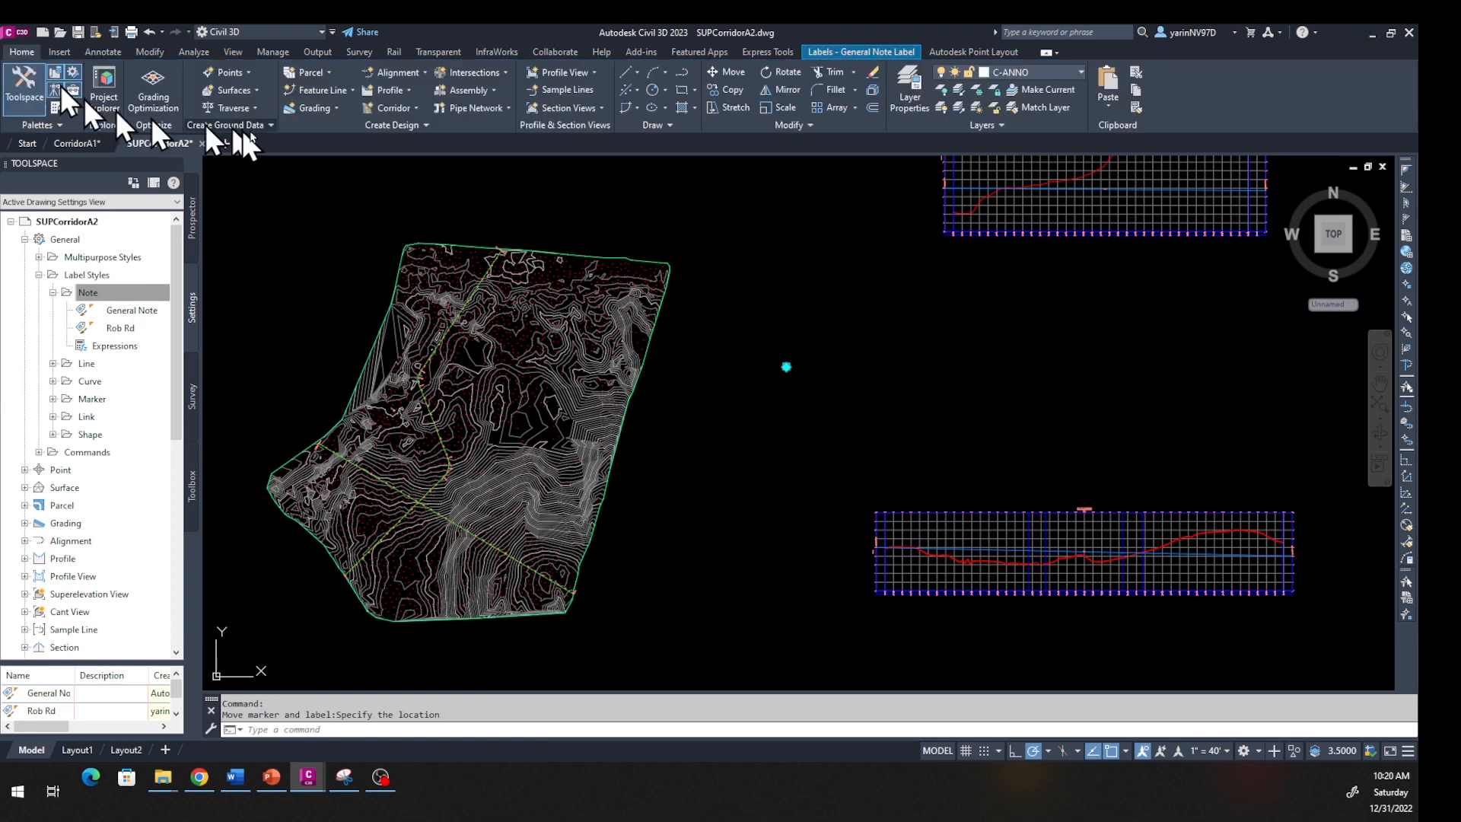
click(411, 108)
click(413, 128)
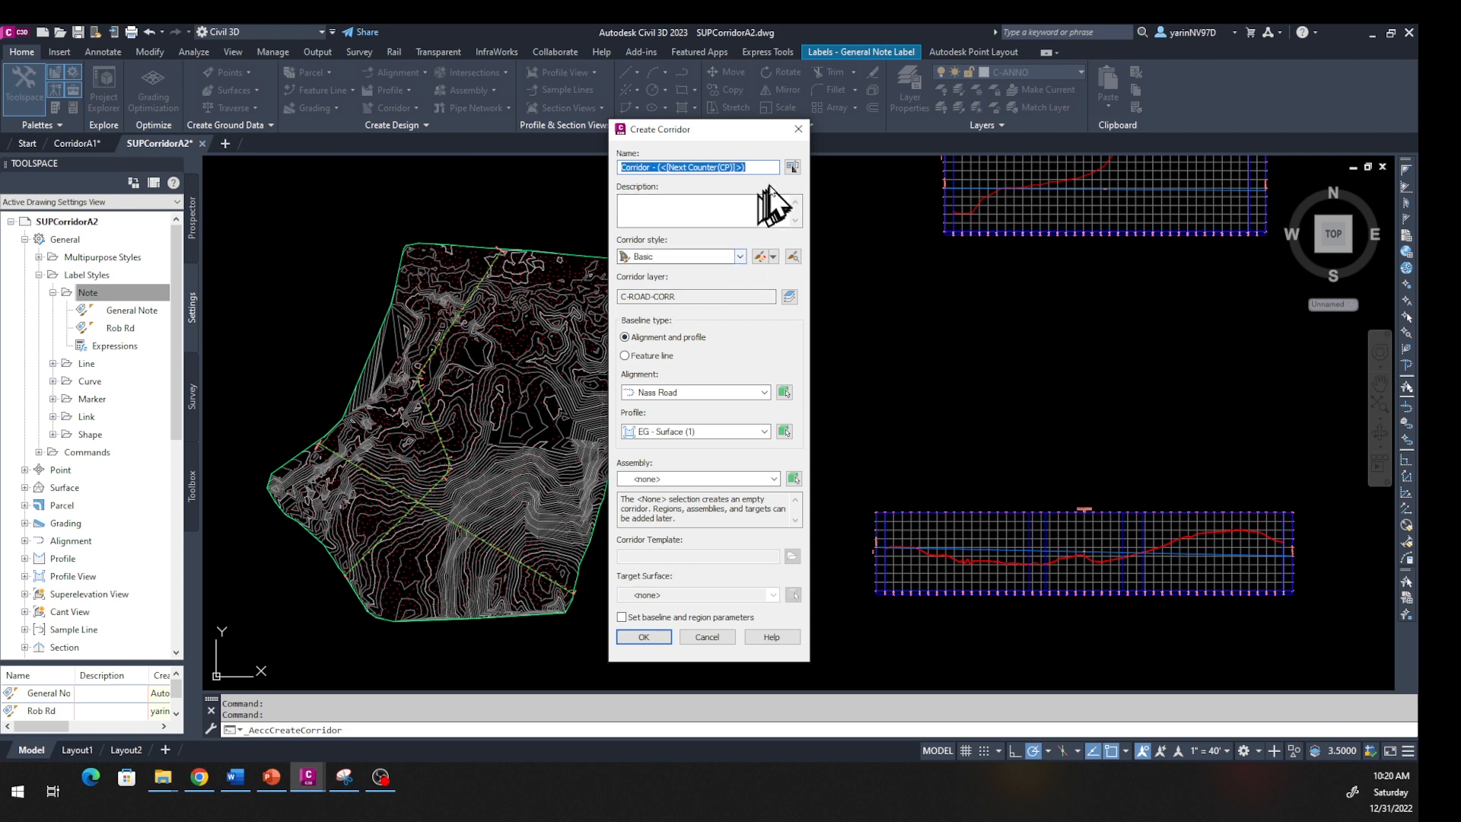
text(Robinson Road)
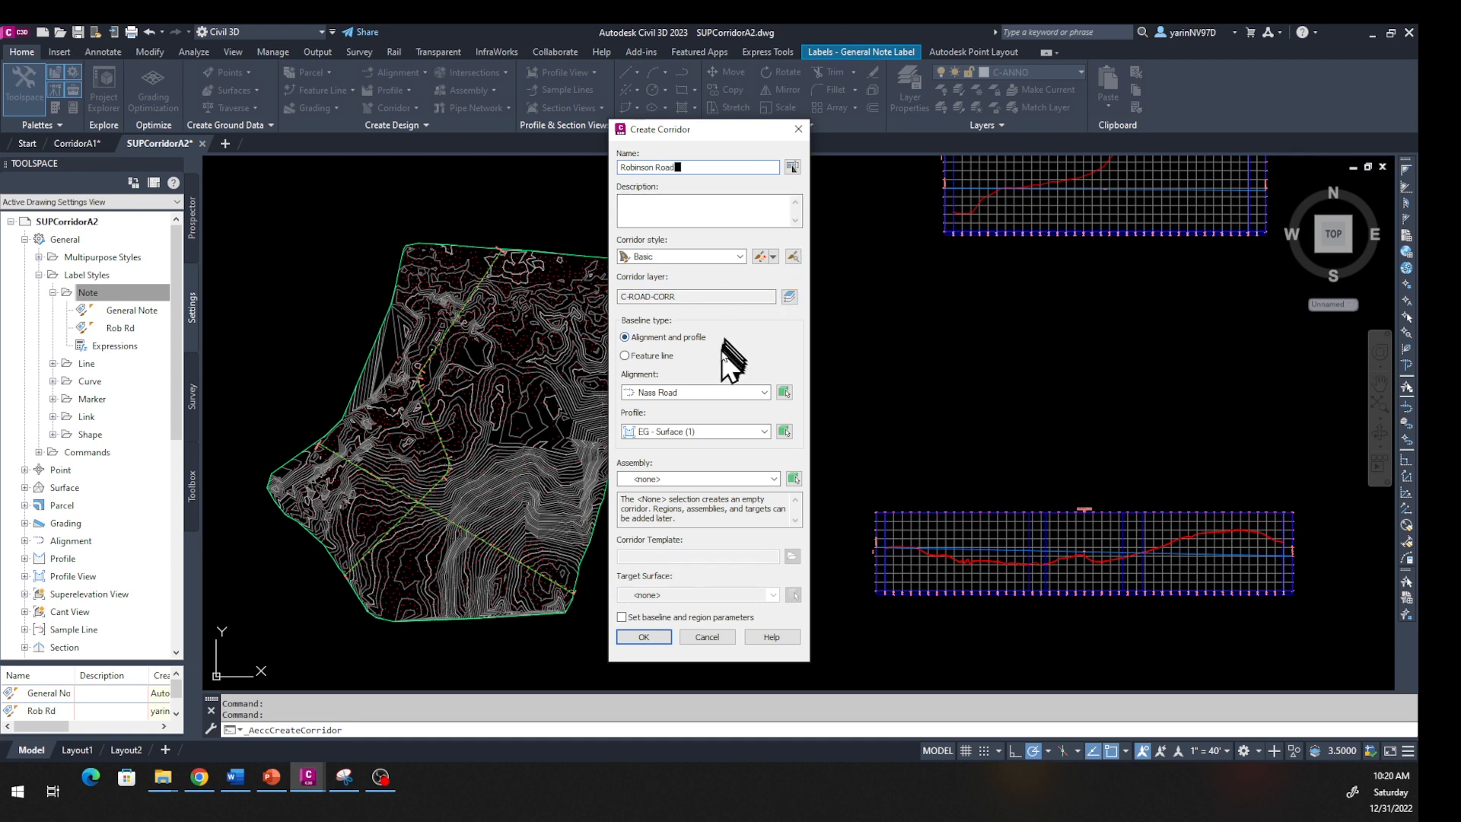
Assign the Robinson Road alignment and the Robinson Road assembly to the corridor and accept its baseline and region parameters
click(762, 393)
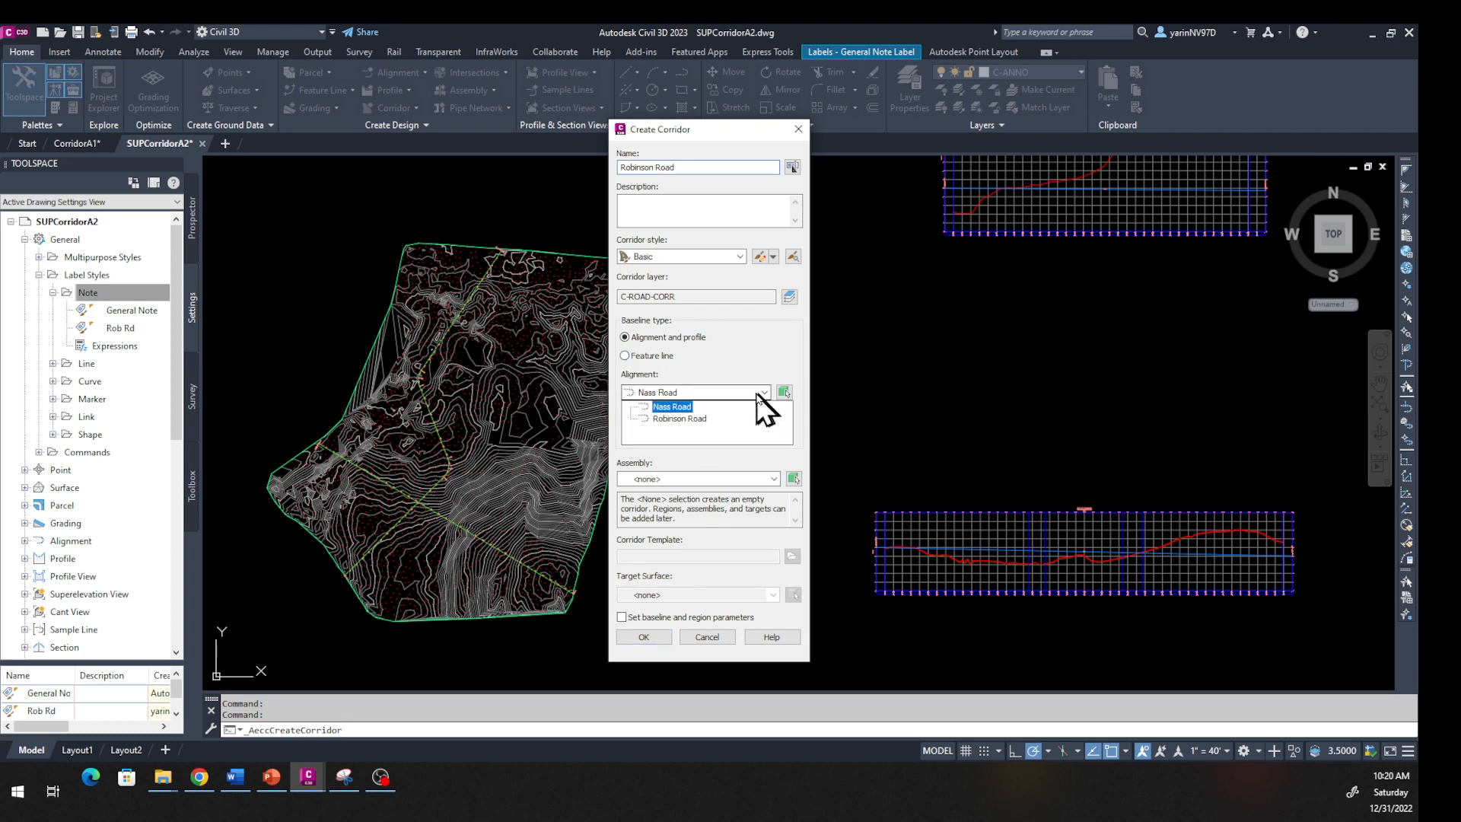
click(723, 419)
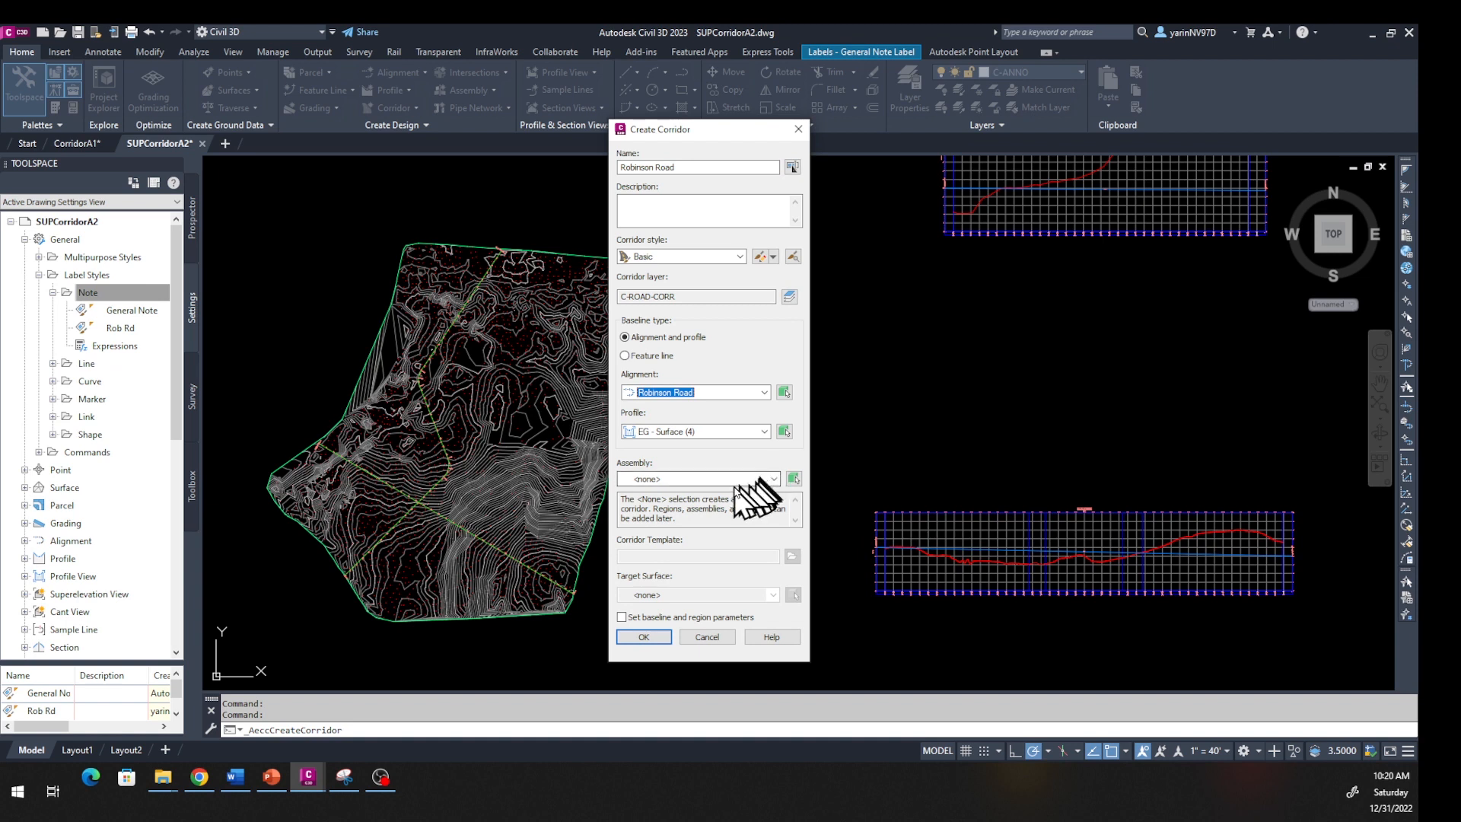
click(773, 480)
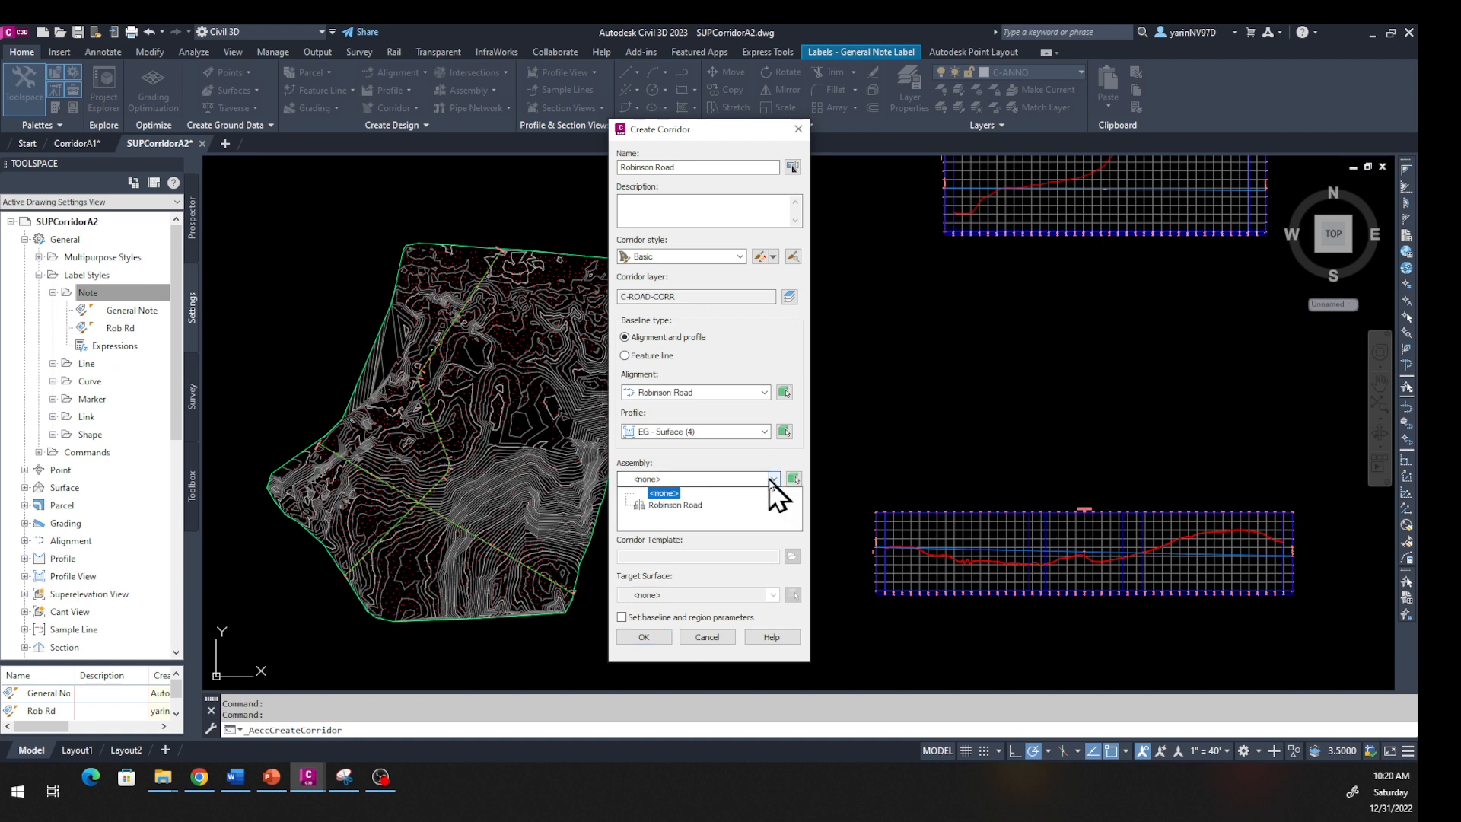
click(693, 503)
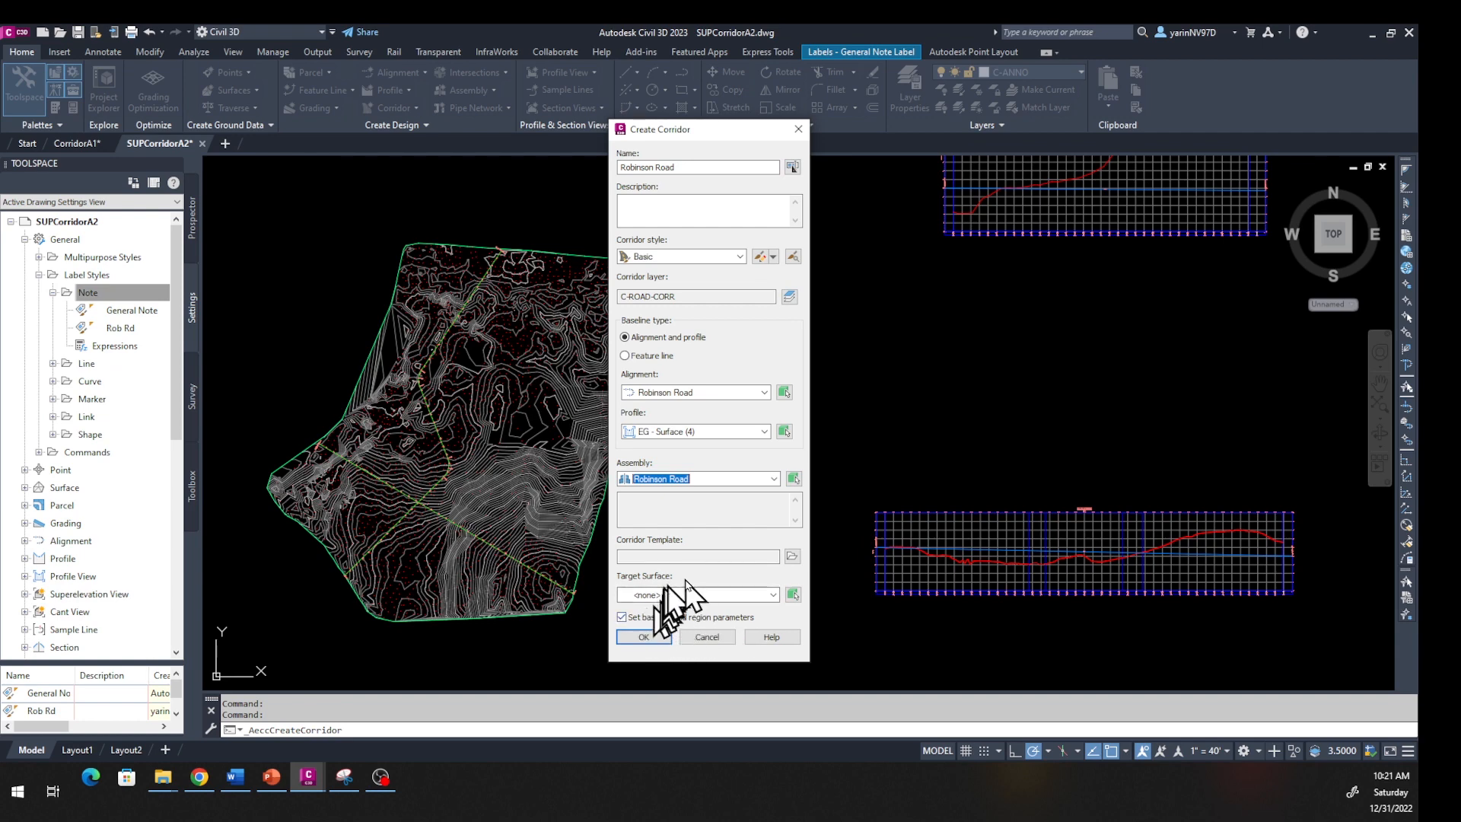
click(632, 636)
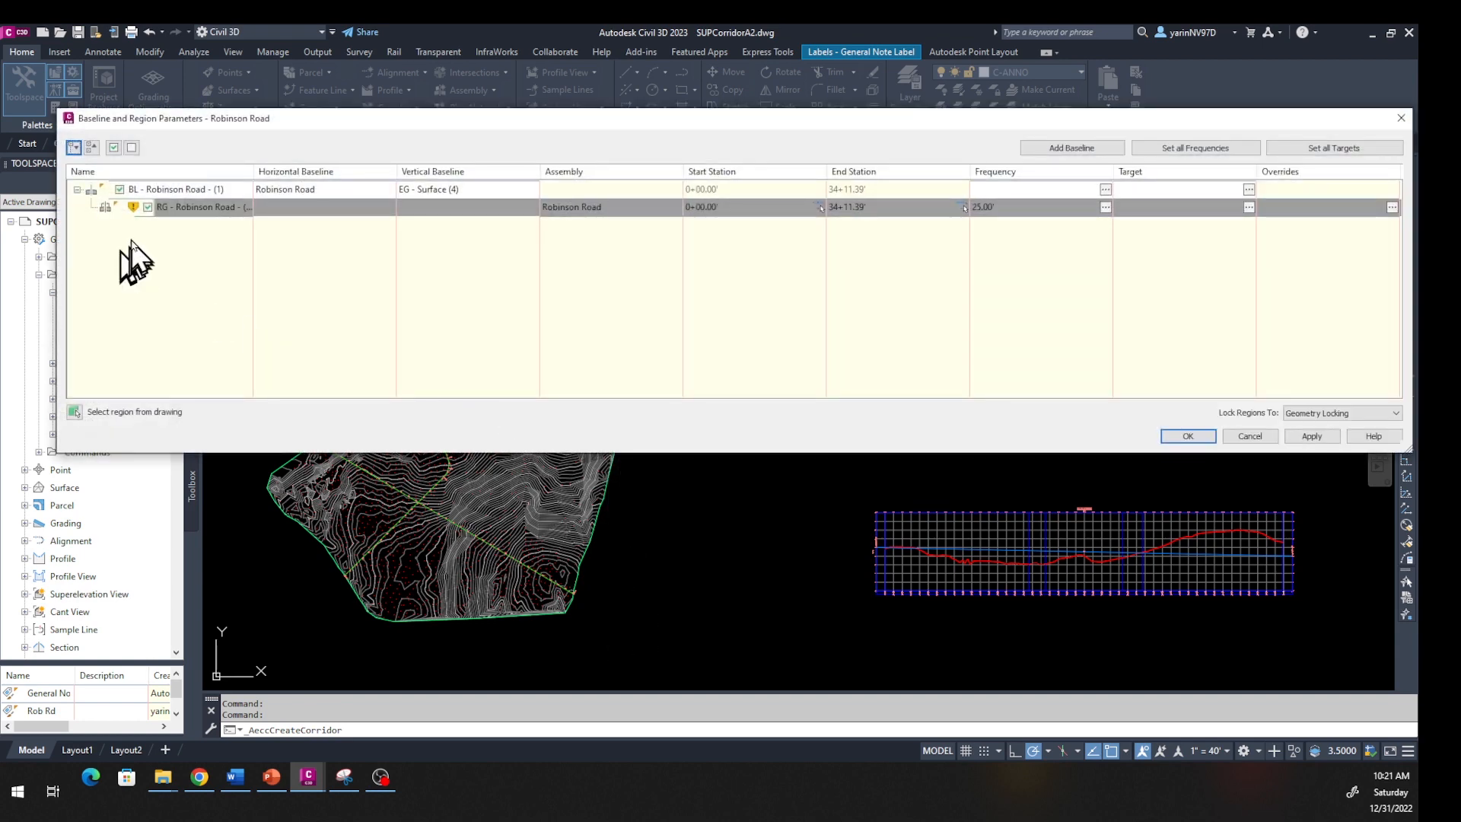
click(1185, 437)
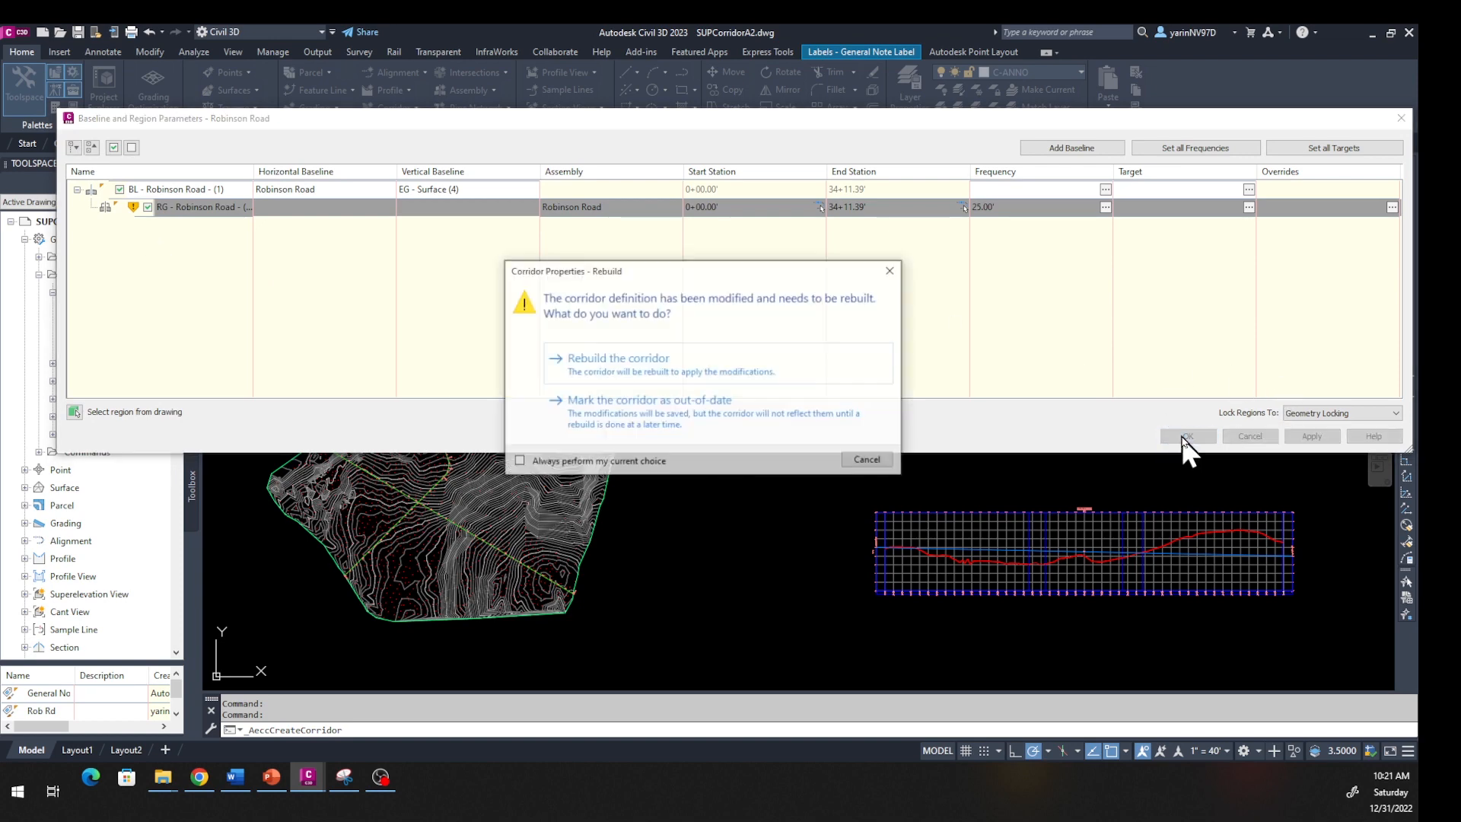